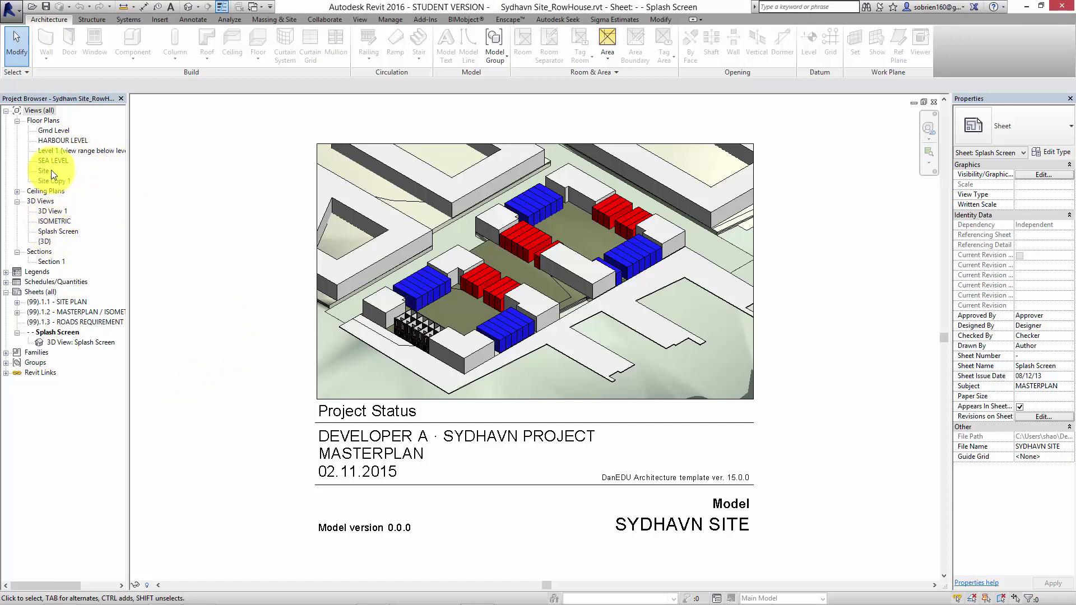
Open the Section 1 view and set its visual style to Consistent Colors
click(48, 150)
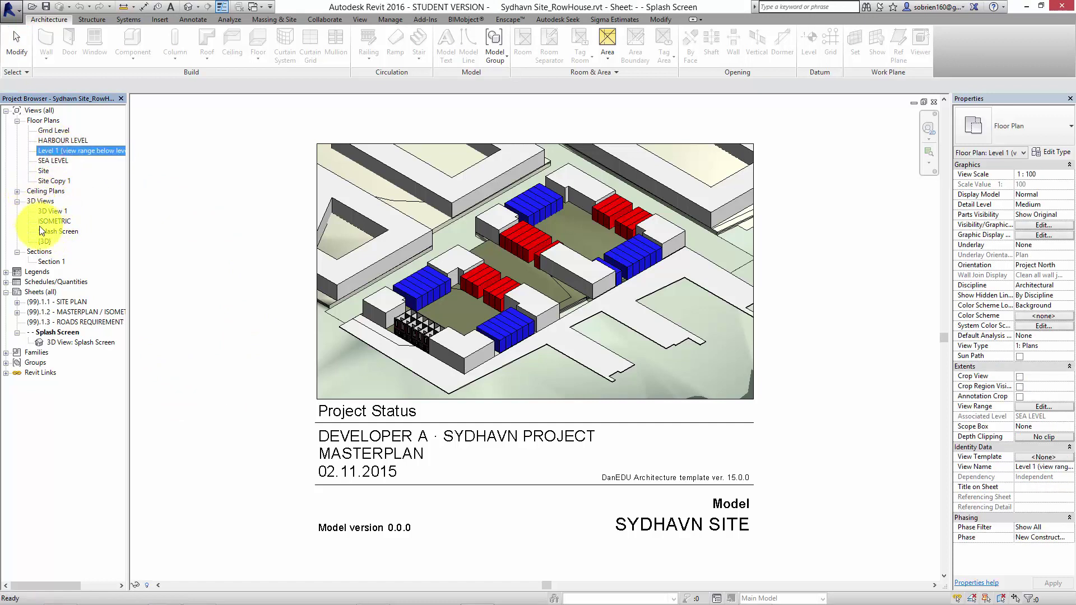
double_click(45, 261)
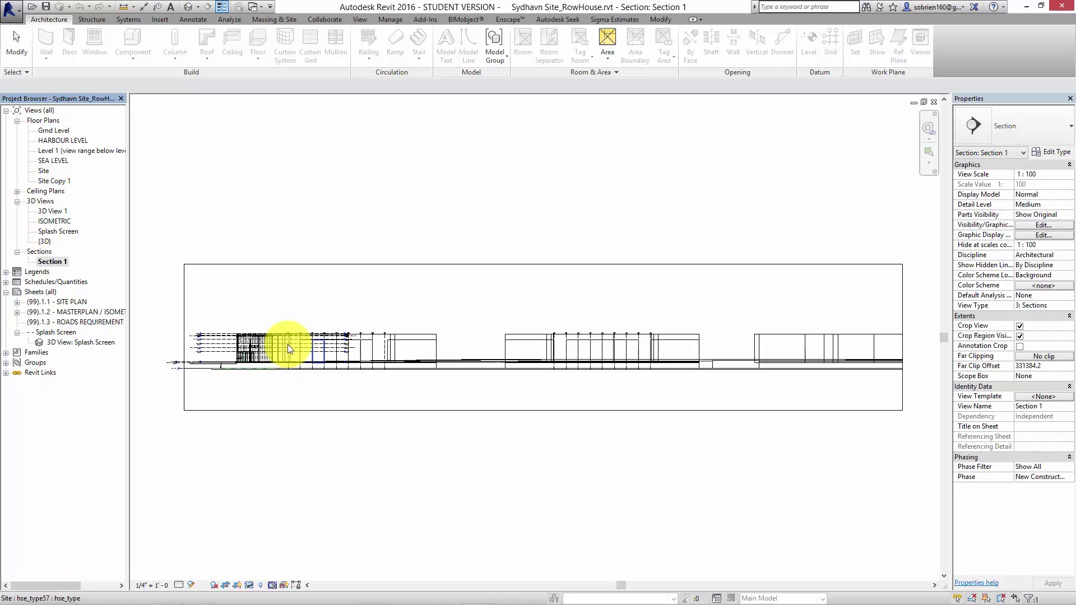
click(190, 585)
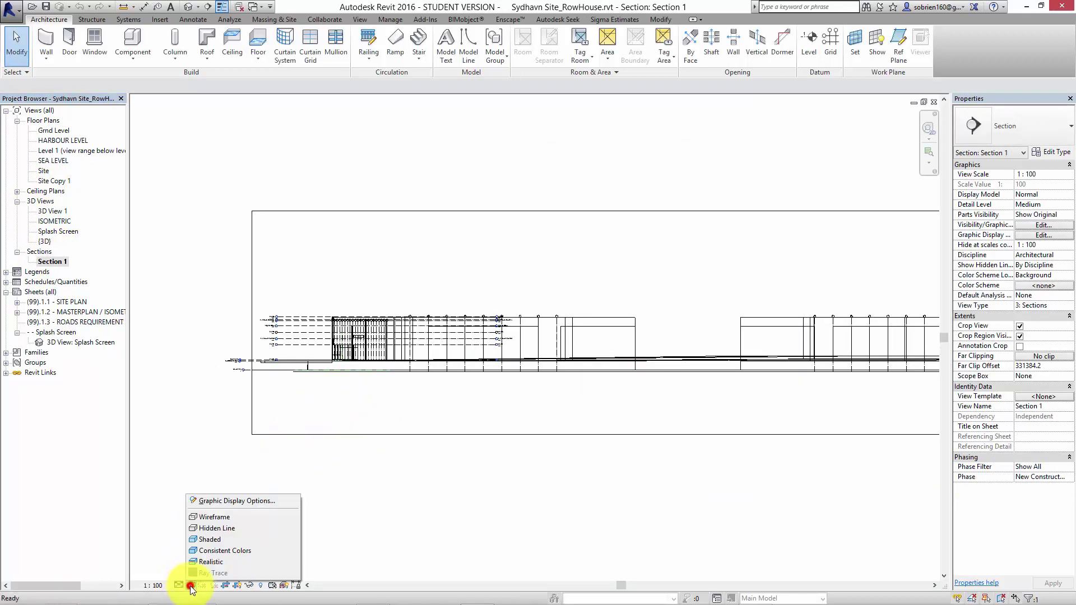
click(206, 551)
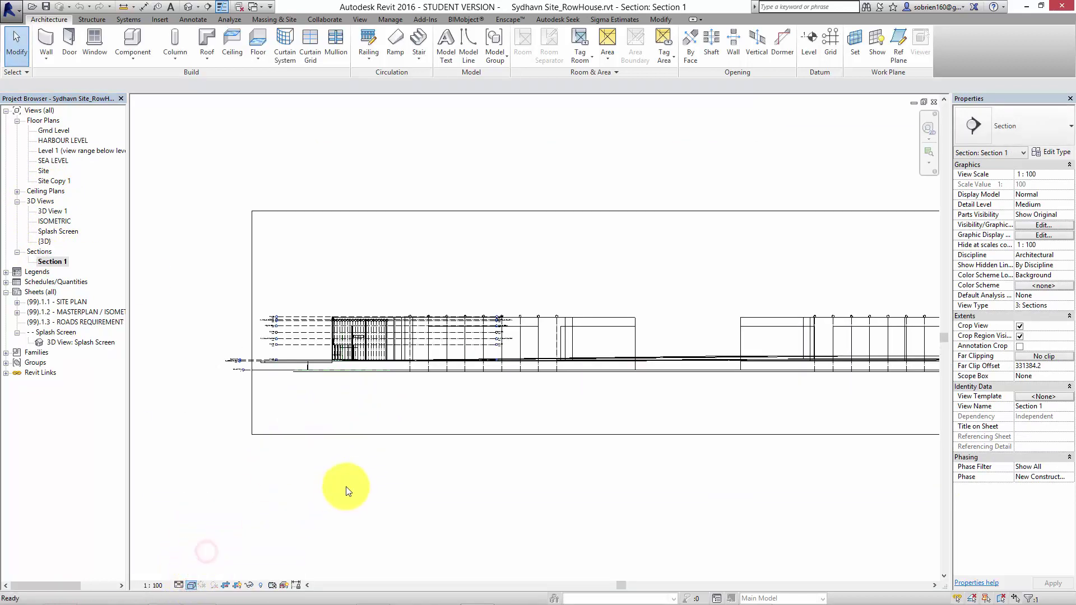
Examine the linked row house in the section, including its grids, level lines and position relative to the site levels
scroll(375, 452, up, 10)
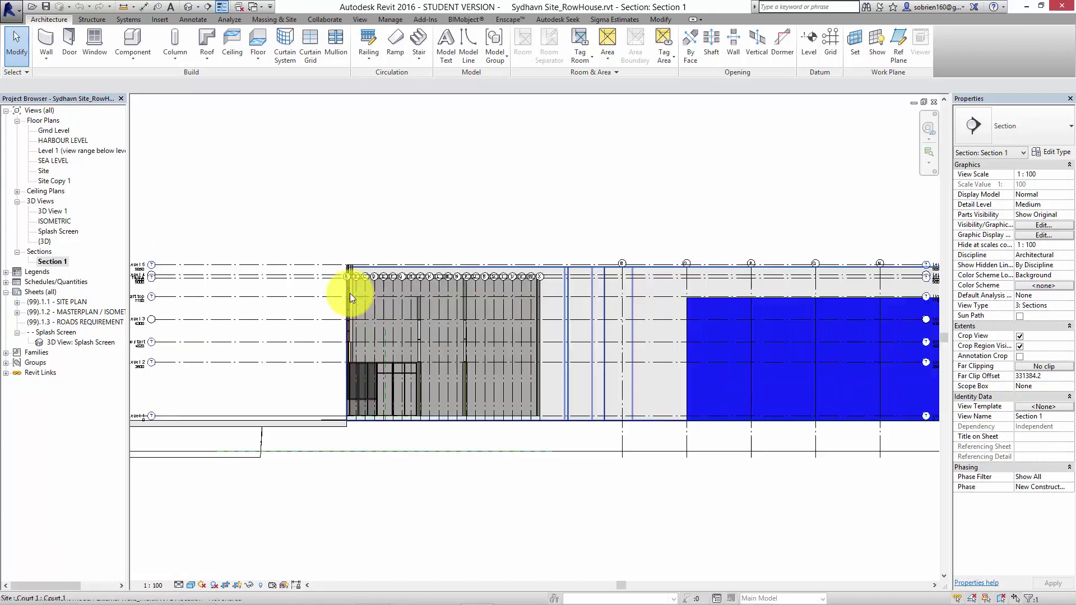
middle_drag(385, 349, 356, 282)
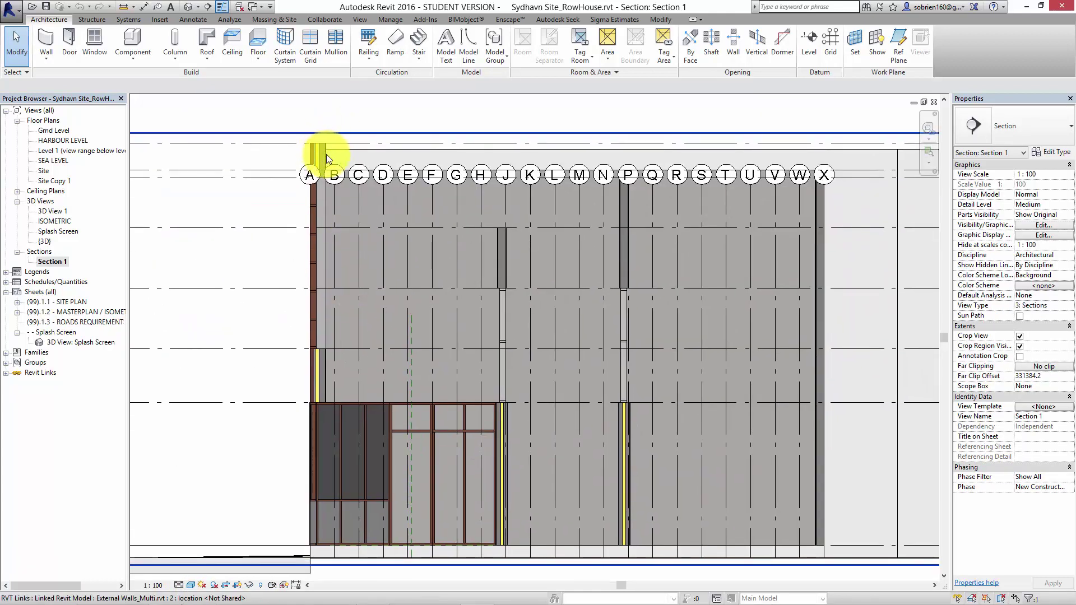
scroll(603, 284, down, 5)
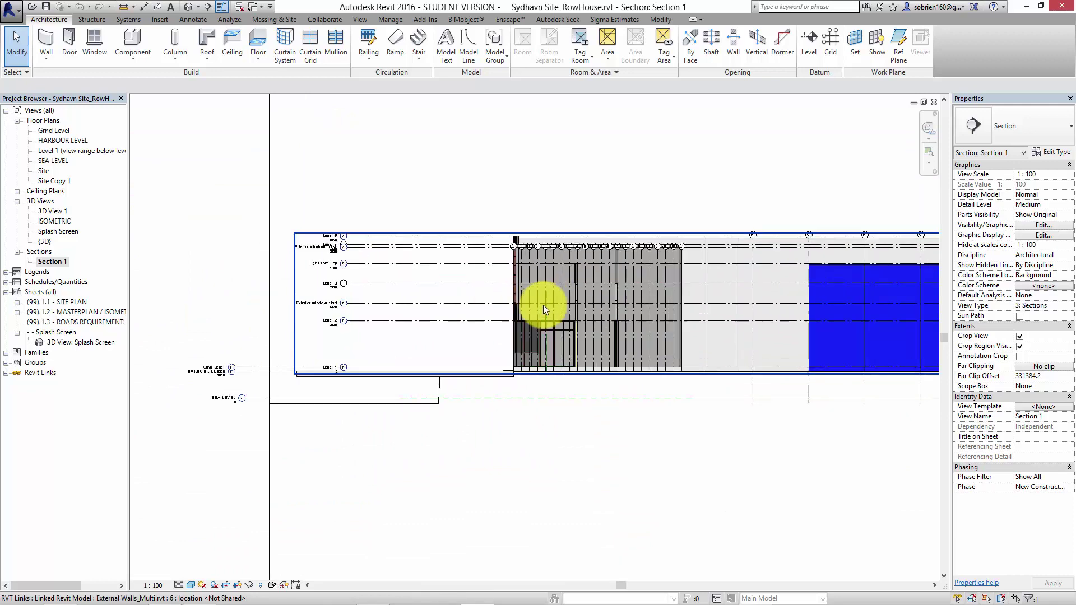
middle_drag(543, 305, 533, 338)
scroll(541, 345, up, 4)
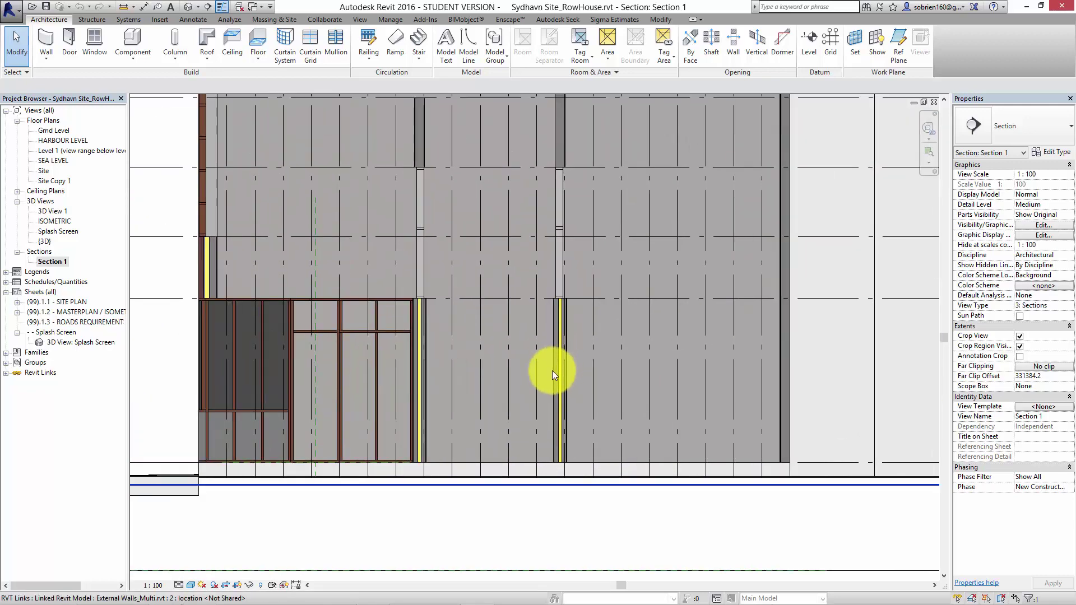
scroll(549, 369, down, 3)
scroll(547, 368, down, 2)
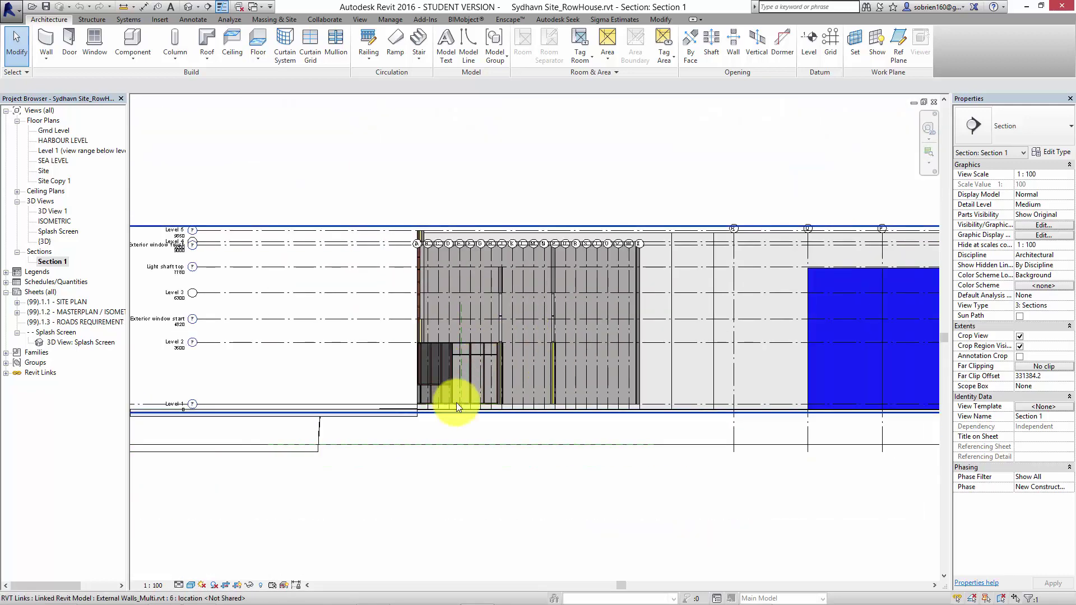
middle_drag(456, 402, 521, 374)
scroll(311, 362, up, 4)
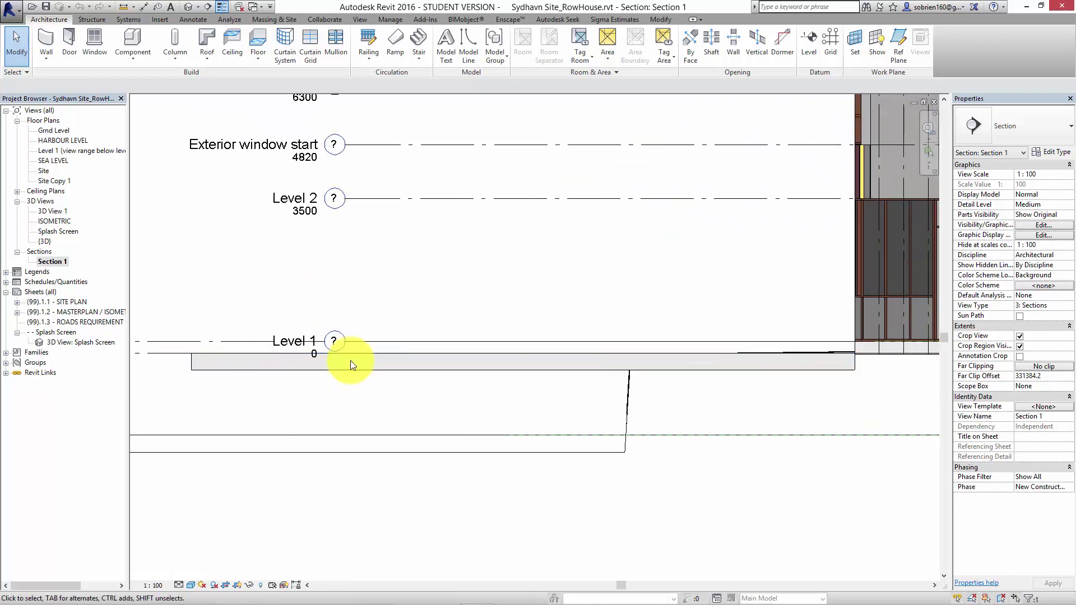
scroll(352, 363, down, 2)
middle_drag(353, 363, 479, 348)
scroll(480, 343, up, 2)
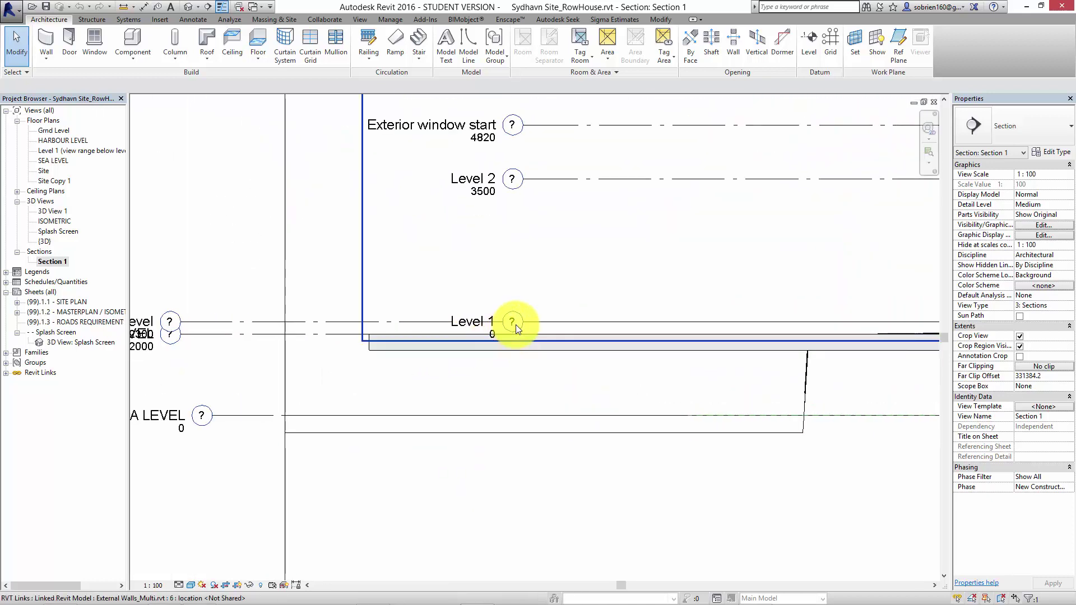
Add an elbow to the Grnd Level line and move its level head above the HARBOUR LEVEL head
scroll(371, 331, down, 2)
scroll(307, 324, up, 4)
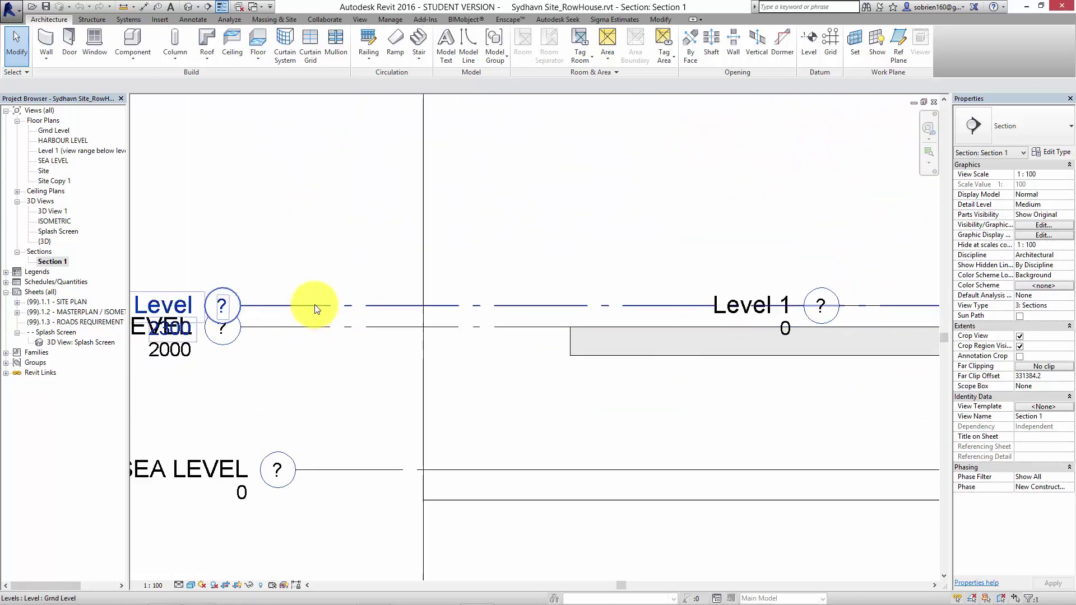
middle_drag(235, 330, 362, 297)
click(362, 298)
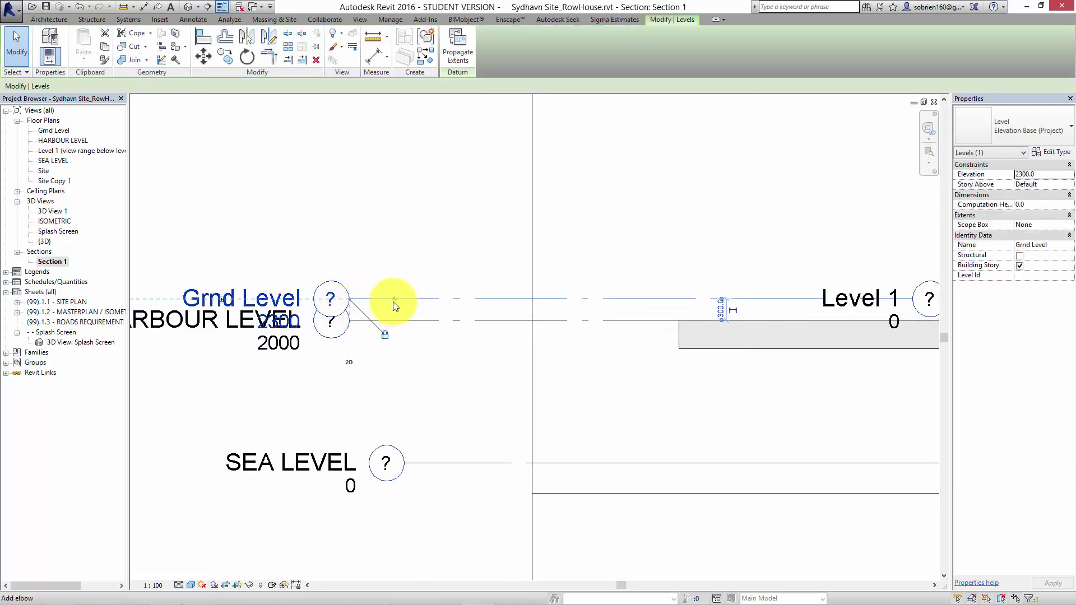
mouse_move(392, 298)
mouse_down()
mouse_move(353, 346)
mouse_move(345, 257)
mouse_move(346, 367)
mouse_up()
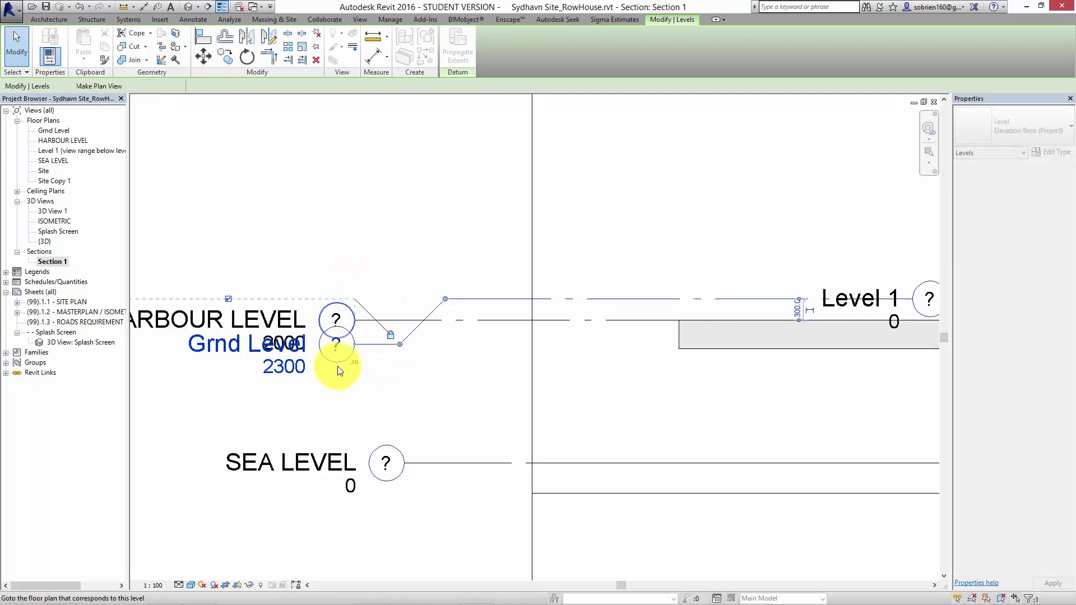
click(378, 371)
click(399, 344)
drag(399, 345, 387, 249)
click(456, 413)
scroll(561, 406, down, 6)
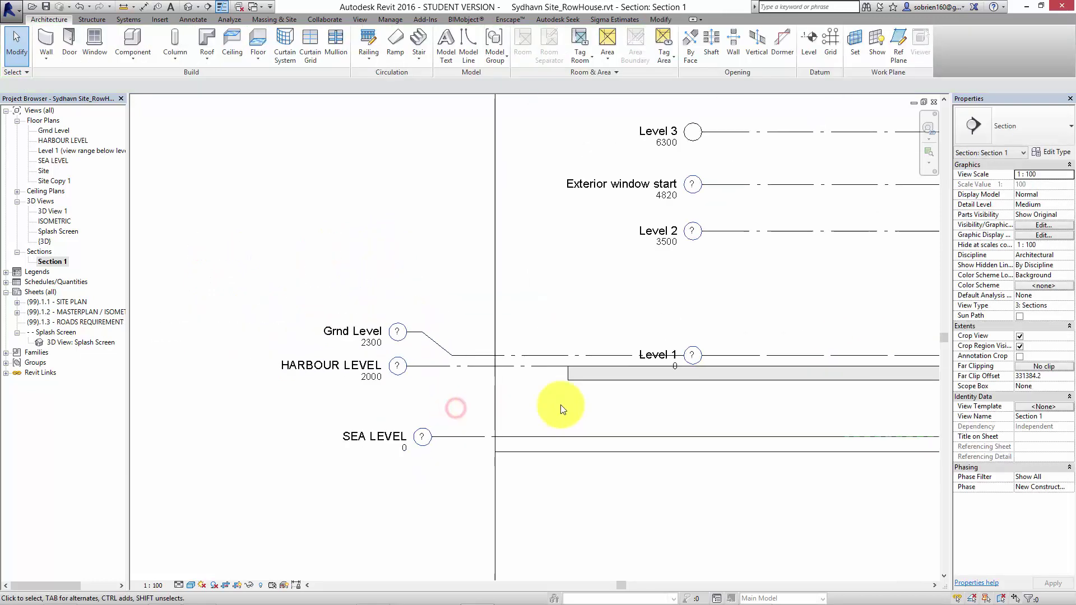
Review the level and grid annotations that the linked building brings into the section
scroll(517, 421, up, 3)
middle_drag(517, 417, 448, 418)
scroll(471, 409, down, 4)
middle_drag(558, 376, 442, 374)
scroll(399, 385, up, 1)
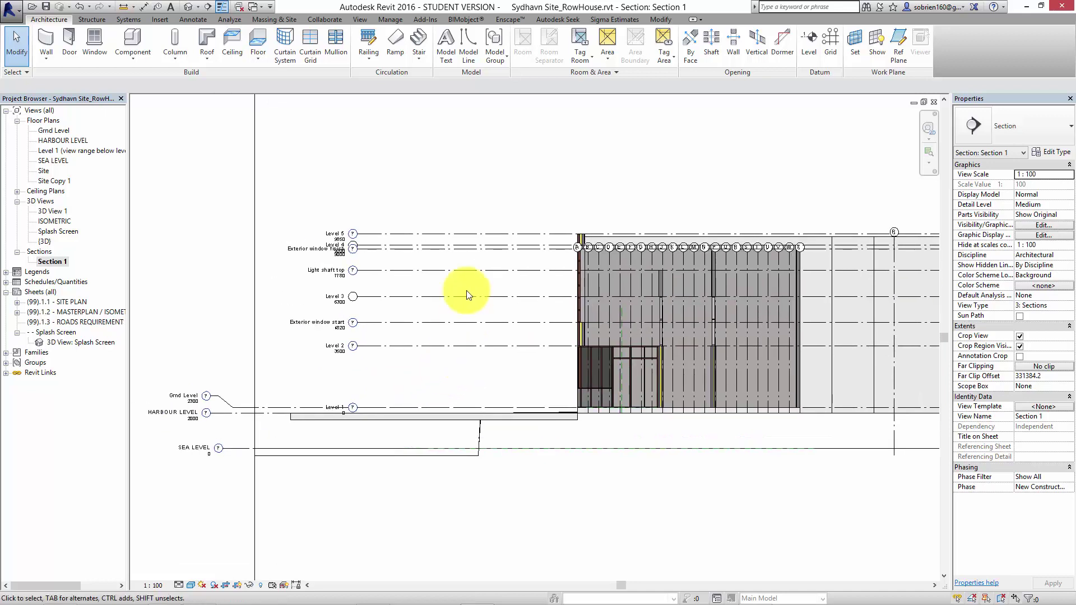
scroll(654, 271, up, 3)
scroll(376, 303, up, 2)
middle_drag(414, 307, 523, 275)
scroll(504, 276, down, 2)
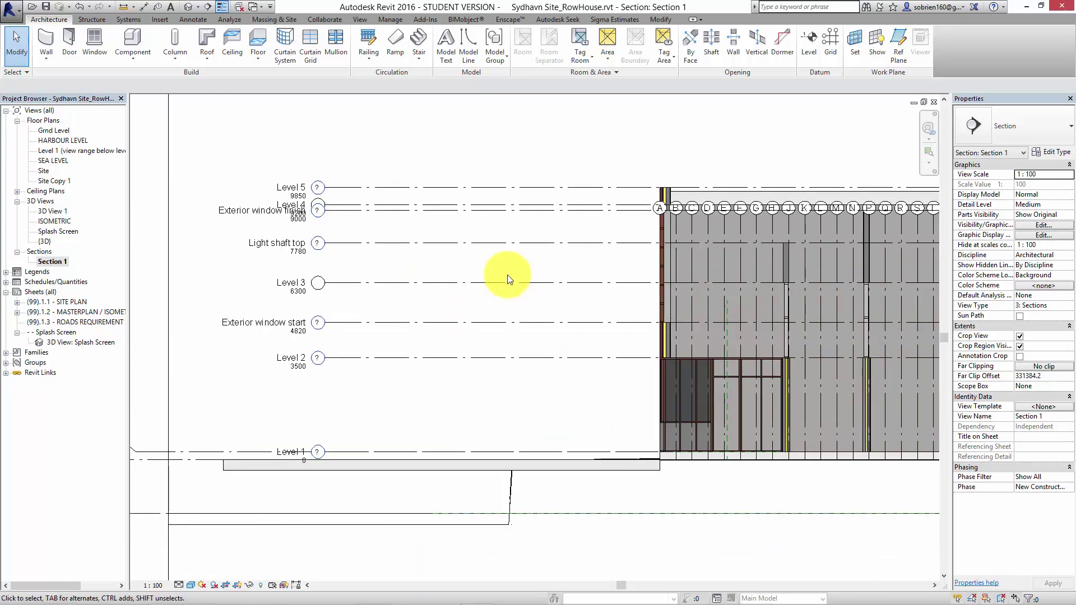
middle_drag(472, 315, 445, 405)
scroll(432, 367, down, 1)
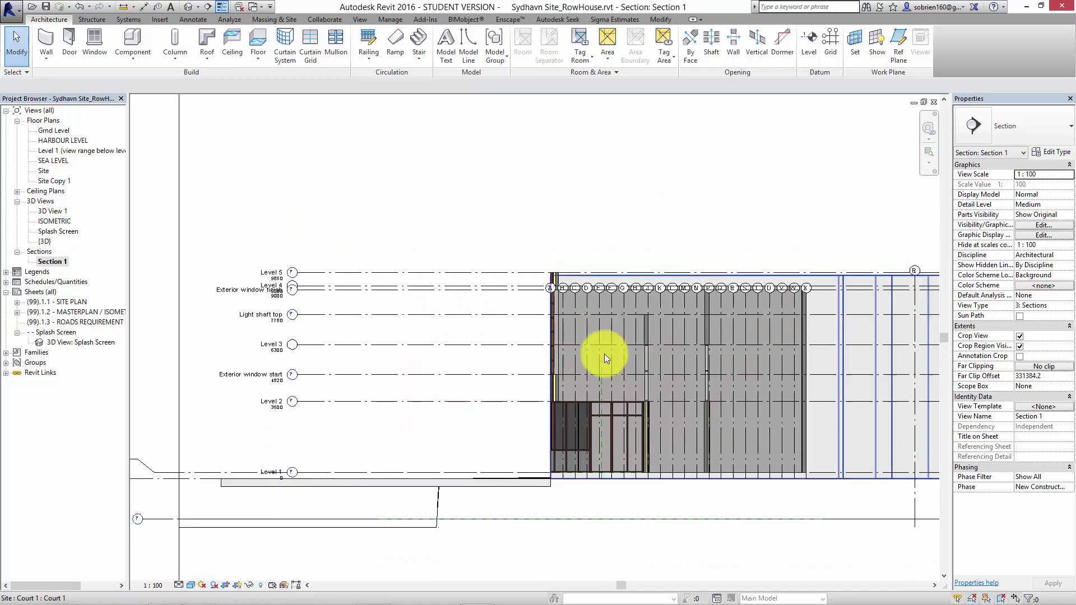
middle_drag(680, 351, 643, 351)
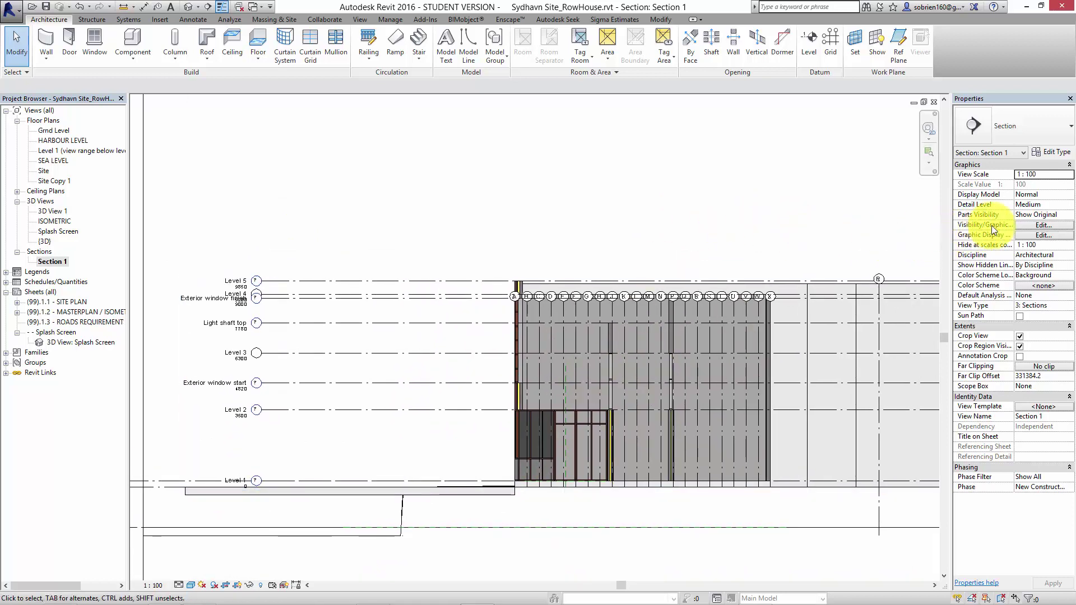
In Section 1's visibility overrides, switch the display settings of the External Walls_Multi.rvt link to Custom
click(1039, 225)
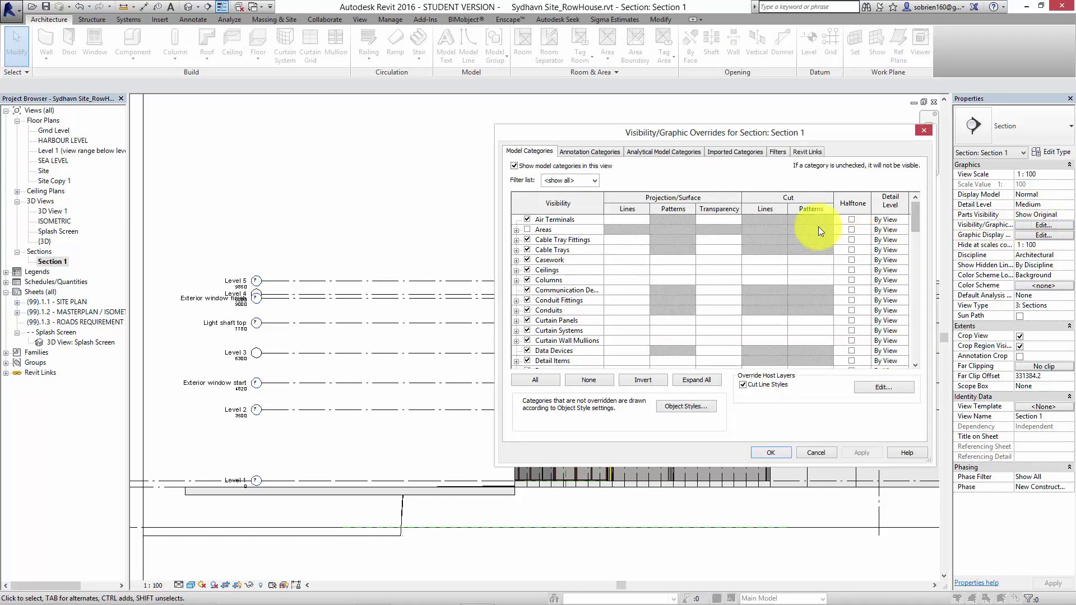
click(803, 150)
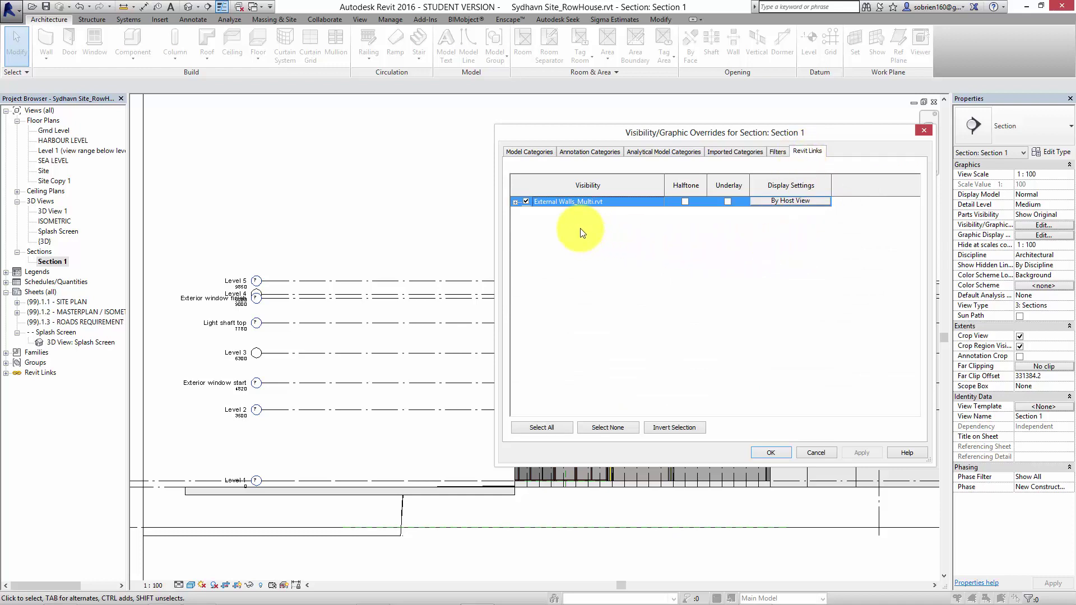
click(787, 202)
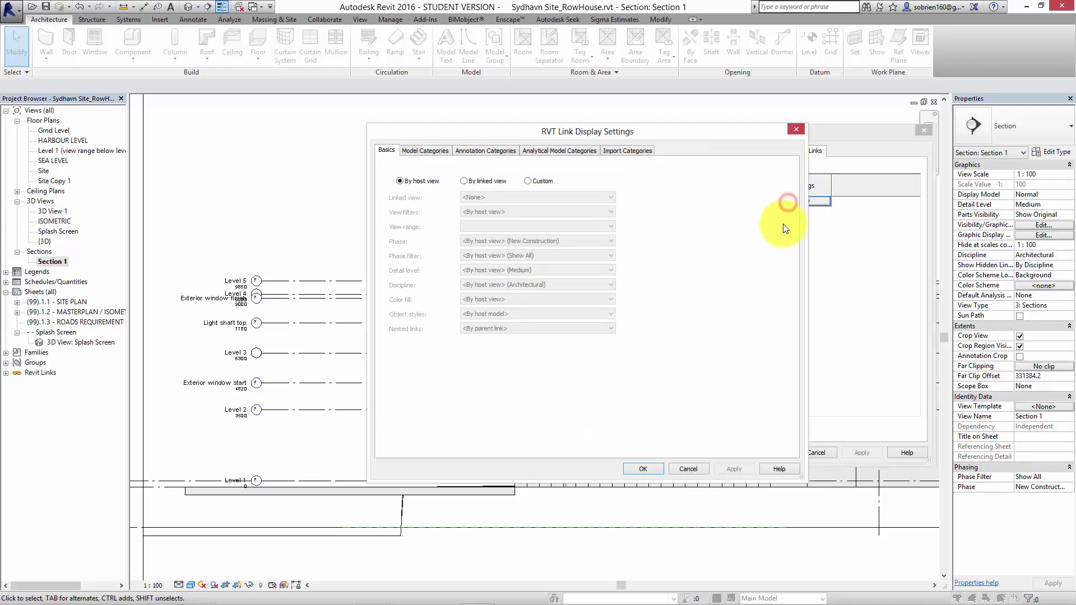
click(529, 181)
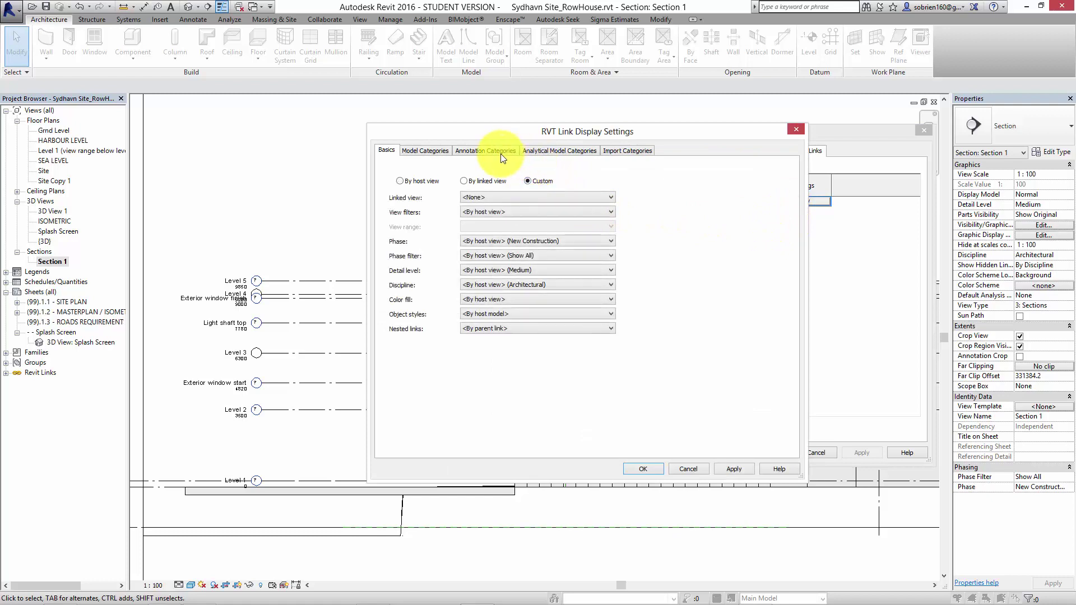
Set the link's annotation categories to Custom, turn off their display in this view, and apply the overrides
click(485, 150)
click(507, 168)
click(504, 186)
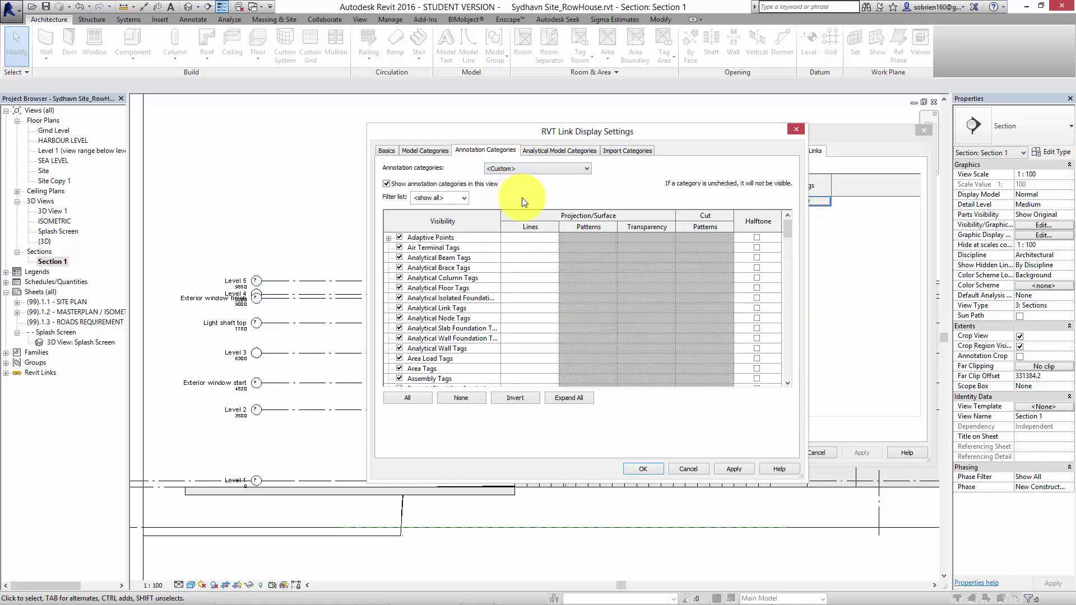
click(386, 184)
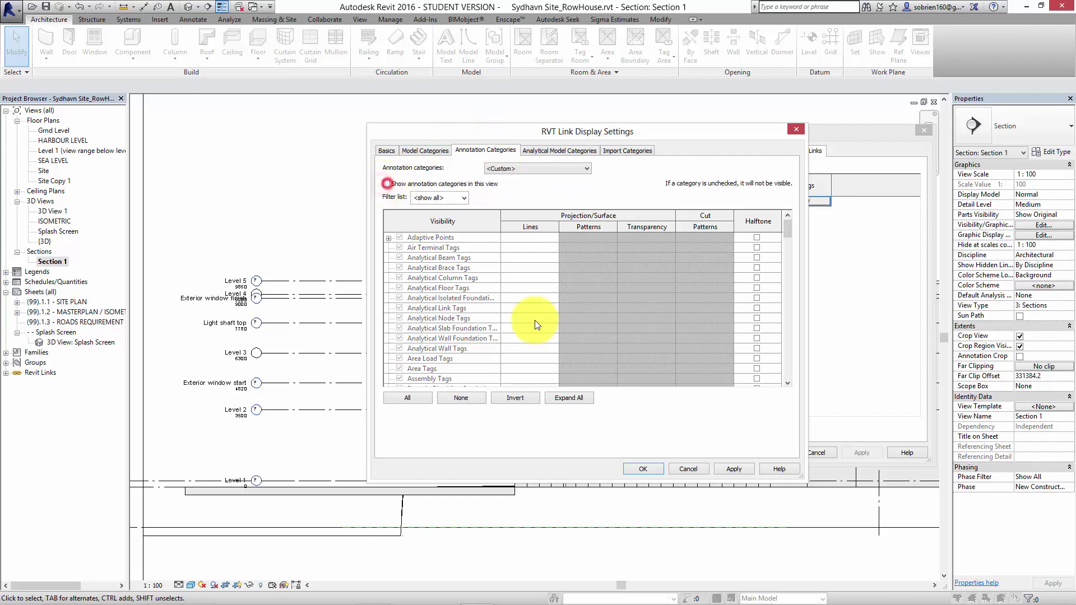
click(735, 467)
click(650, 468)
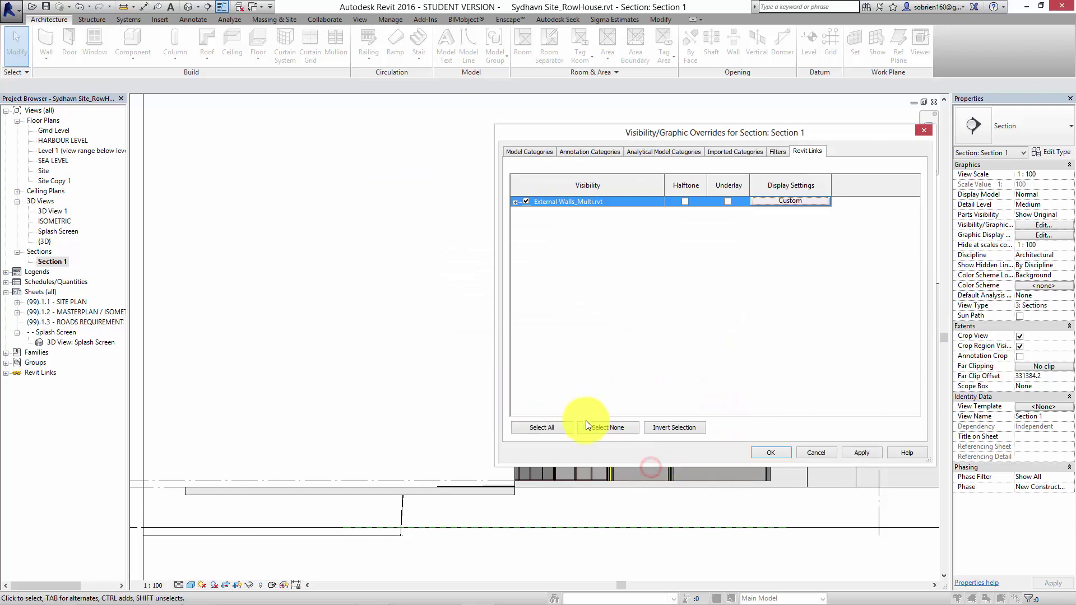
click(782, 454)
Inspect the section along the site and around the linked building to check which levels and grids are displayed
click(456, 373)
scroll(457, 374, down, 2)
middle_drag(469, 373, 548, 349)
scroll(473, 391, up, 2)
scroll(605, 405, down, 2)
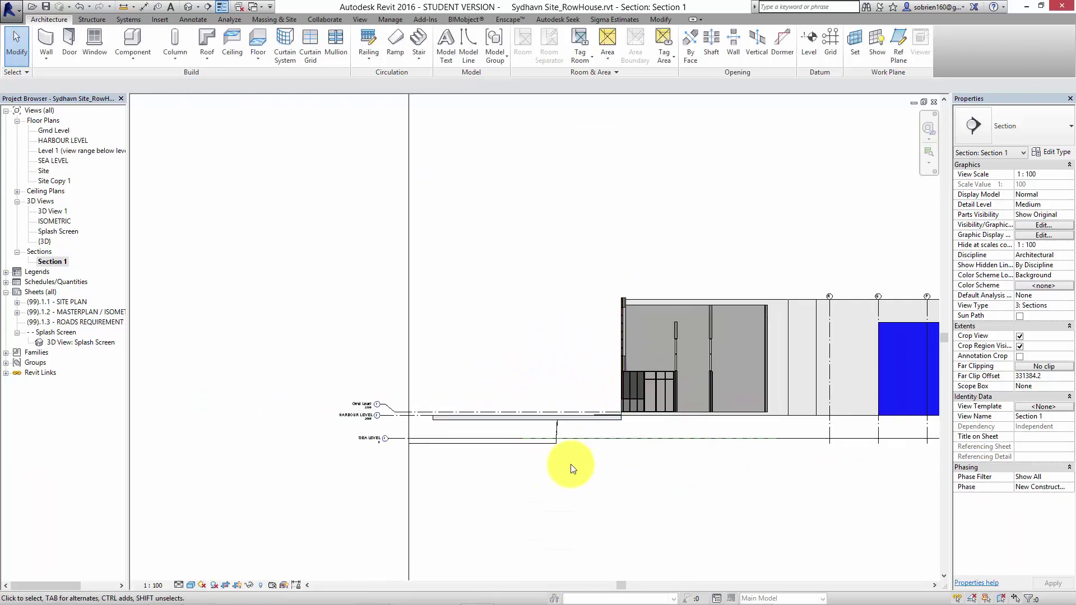
middle_drag(571, 463, 326, 482)
middle_drag(642, 455, 469, 465)
middle_drag(575, 465, 766, 475)
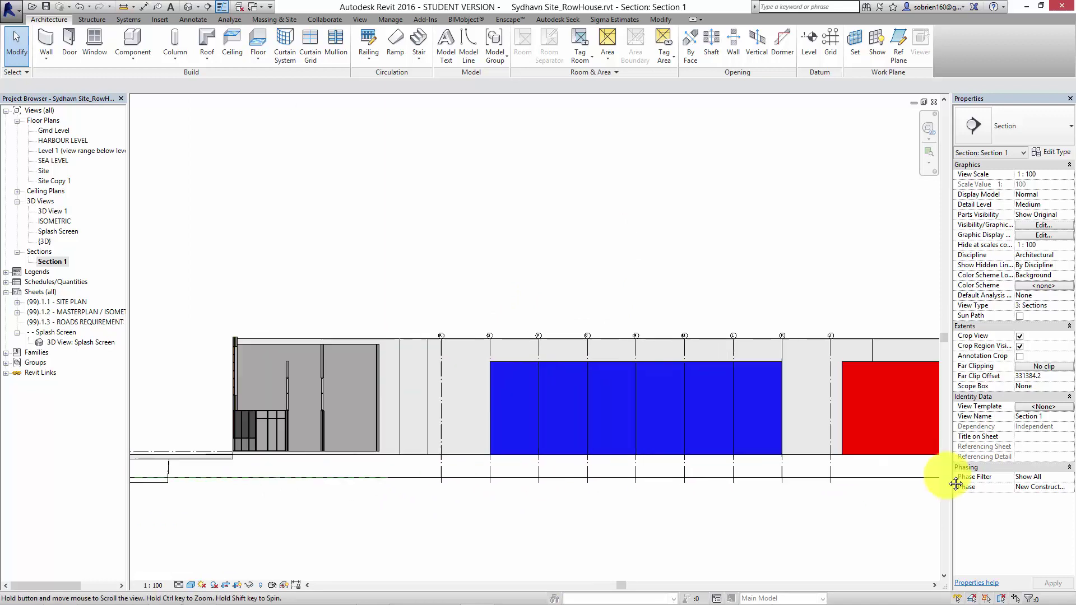
scroll(448, 418, up, 4)
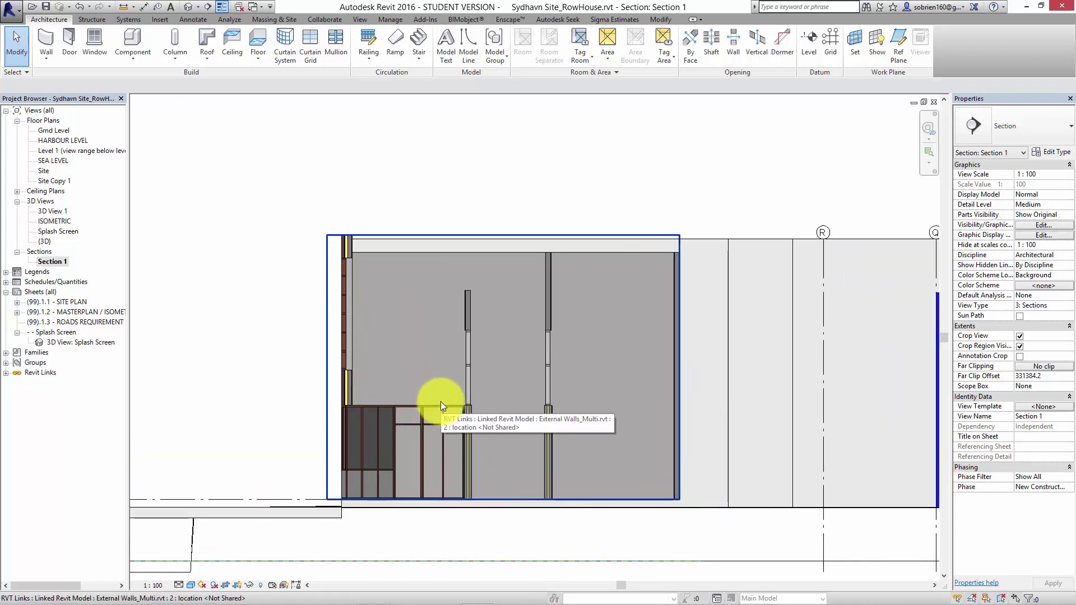
Open the default 3D view and inspect the linked row houses and their facades up close
click(189, 6)
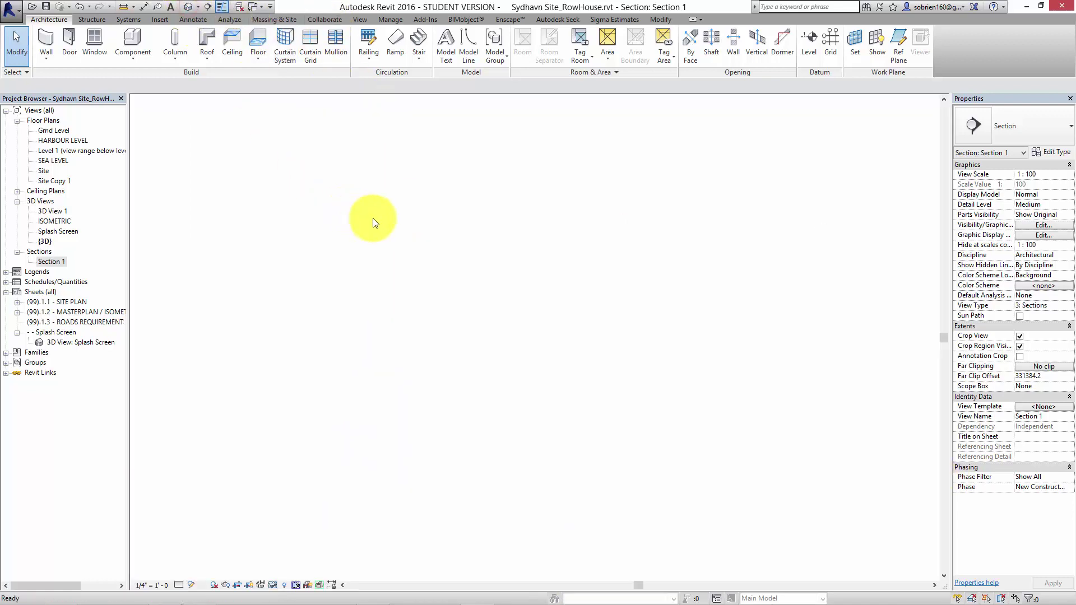
scroll(504, 400, up, 3)
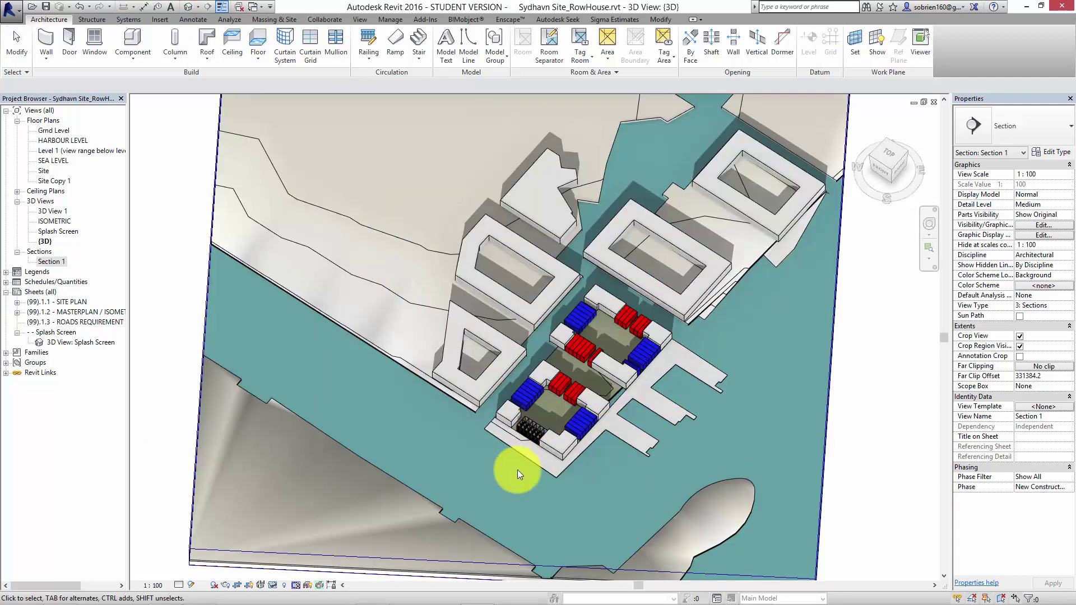
scroll(538, 448, up, 10)
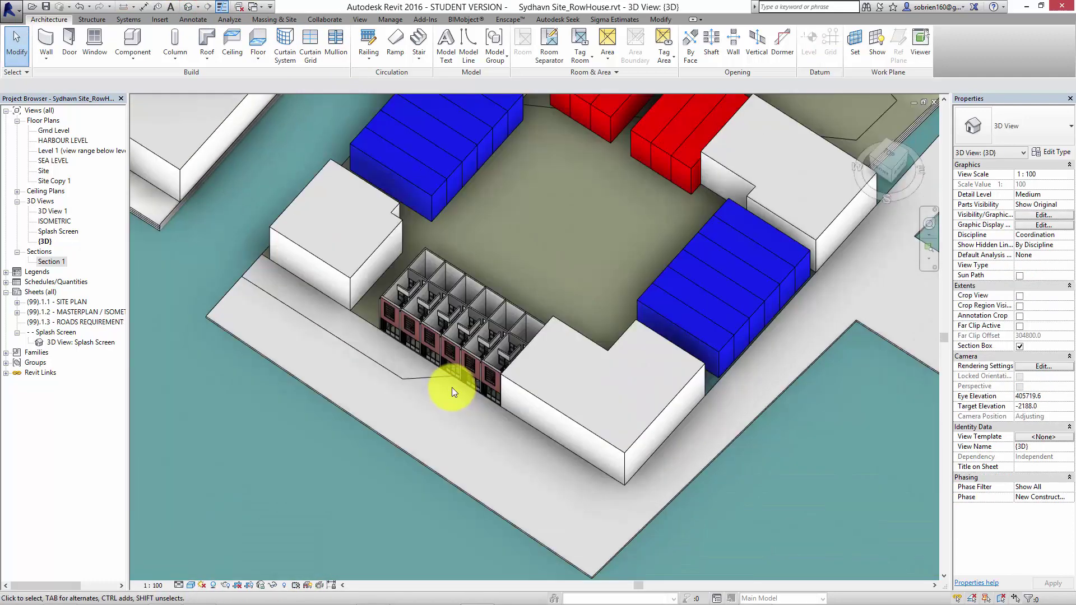
scroll(455, 368, up, 8)
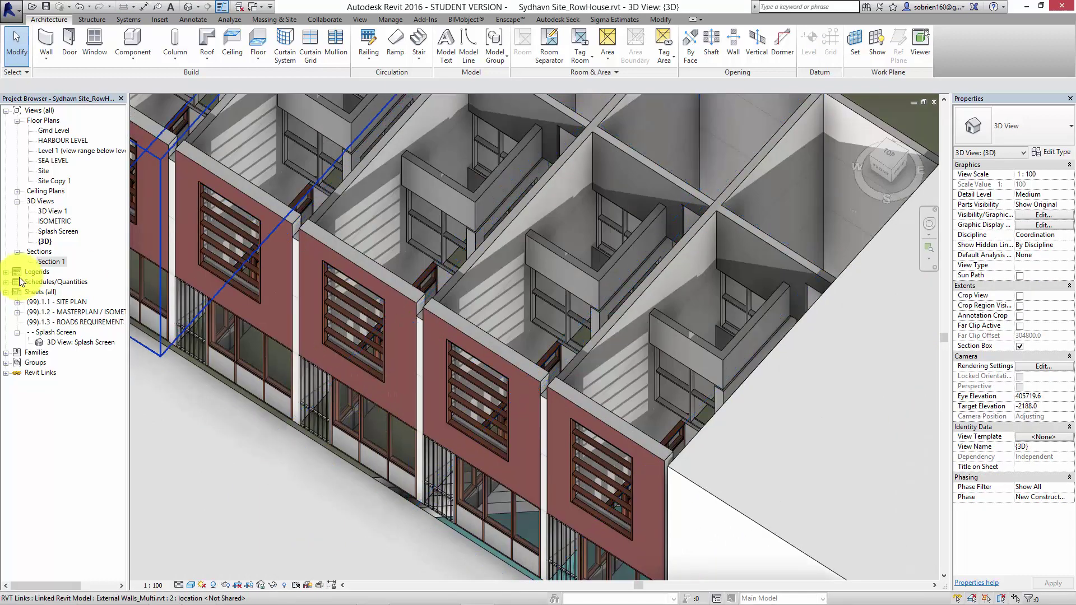
Return to the Section 1 view and centre it on the linked row house and quay edge
double_click(50, 261)
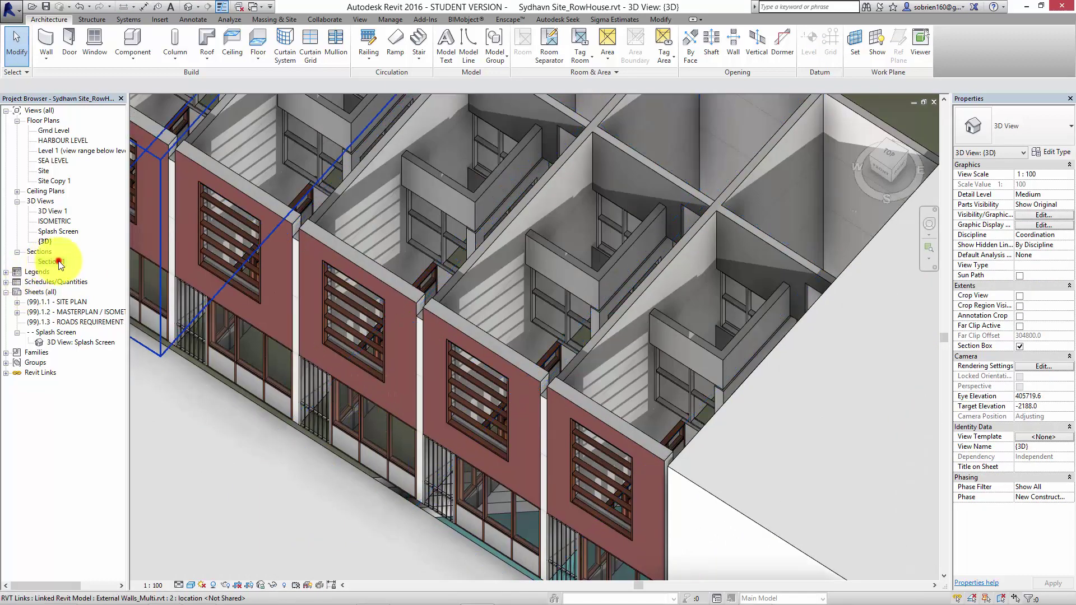
middle_drag(259, 434, 465, 384)
scroll(464, 384, down, 1)
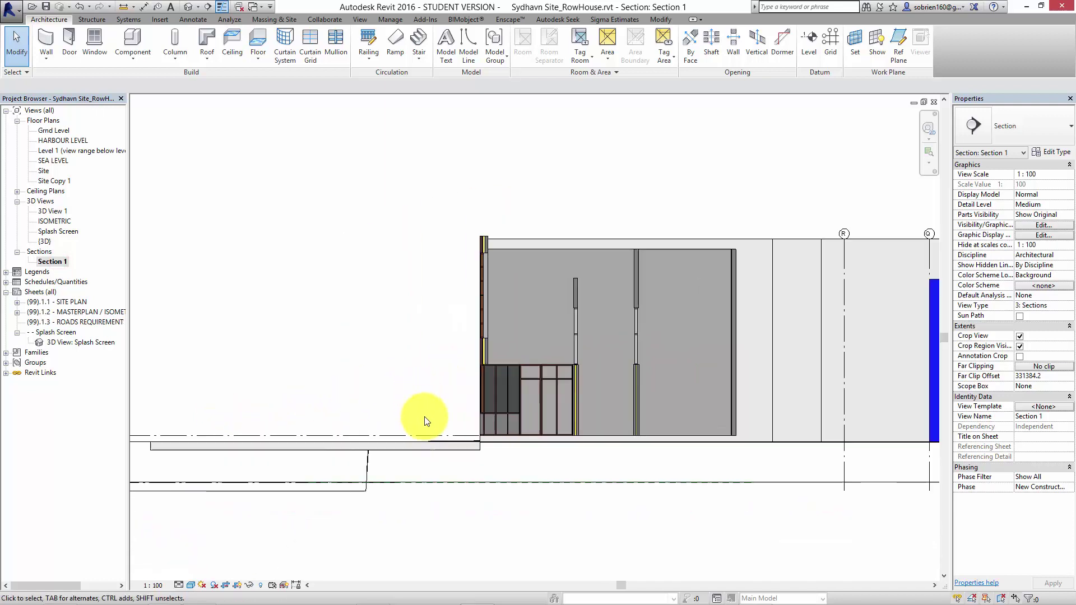
Examine Section 1 from the level heads and quay edge across the linked row house to the gridlines beyond it
middle_drag(449, 458, 672, 427)
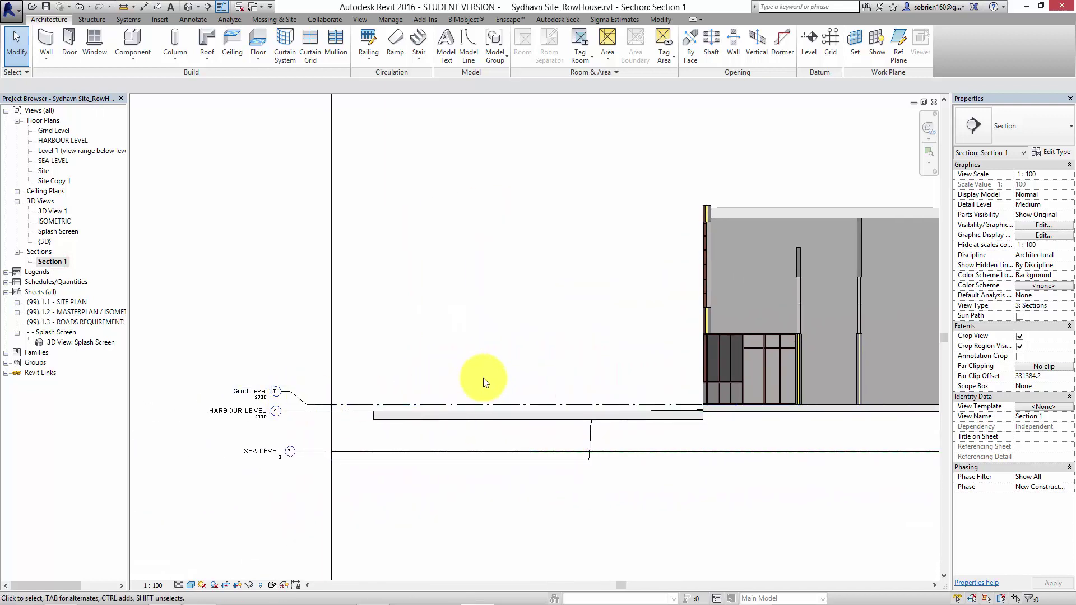
middle_drag(486, 382, 438, 378)
middle_drag(695, 416, 957, 394)
scroll(553, 404, up, 2)
middle_drag(399, 406, 231, 401)
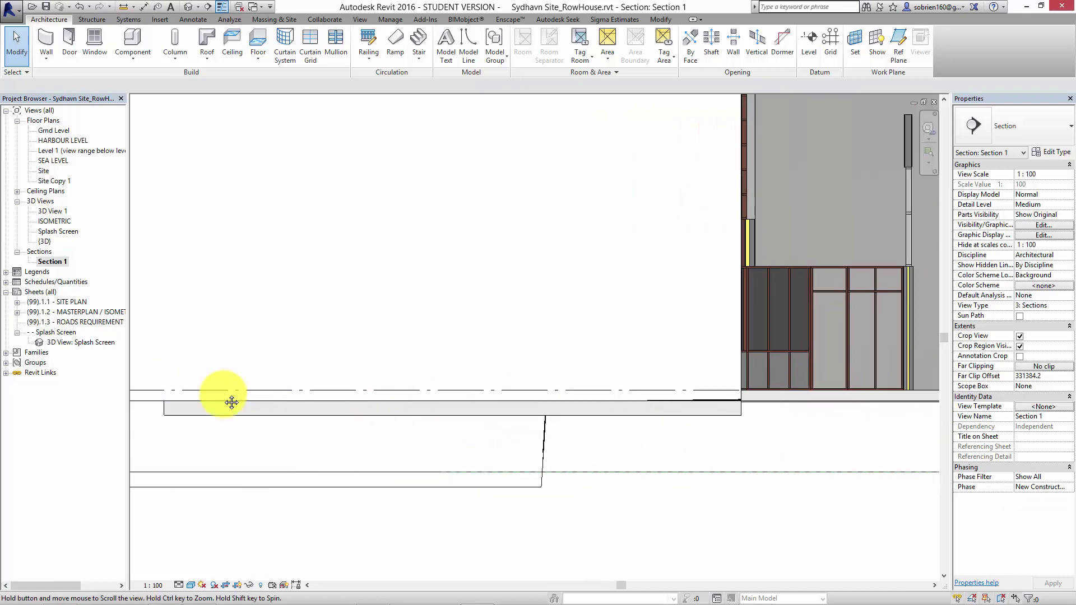
scroll(230, 401, down, 2)
middle_drag(444, 425, 110, 447)
middle_drag(504, 434, 381, 441)
middle_drag(465, 431, 622, 420)
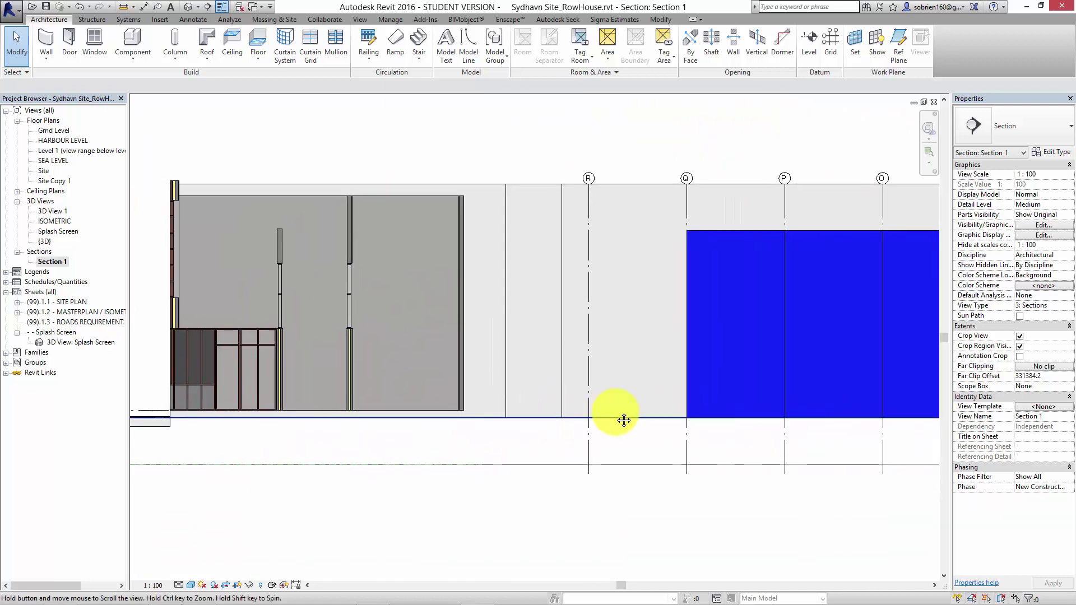
mouse_move(231, 406)
middle_down()
mouse_move(426, 388)
mouse_move(417, 384)
middle_up()
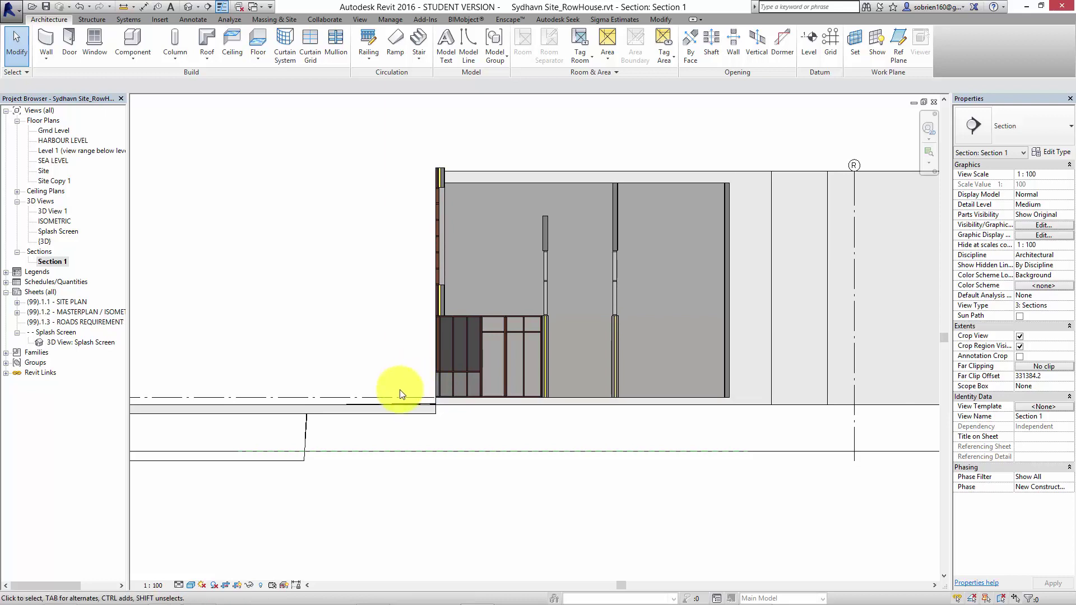
Compare the Grnd Level, HARBOUR LEVEL and SEA LEVEL heads with the quay edge beside the row house
middle_drag(405, 398, 459, 356)
scroll(448, 360, down, 1)
mouse_move(467, 414)
middle_down()
mouse_move(544, 483)
mouse_move(533, 485)
mouse_move(536, 506)
middle_up()
click(471, 400)
scroll(472, 401, up, 1)
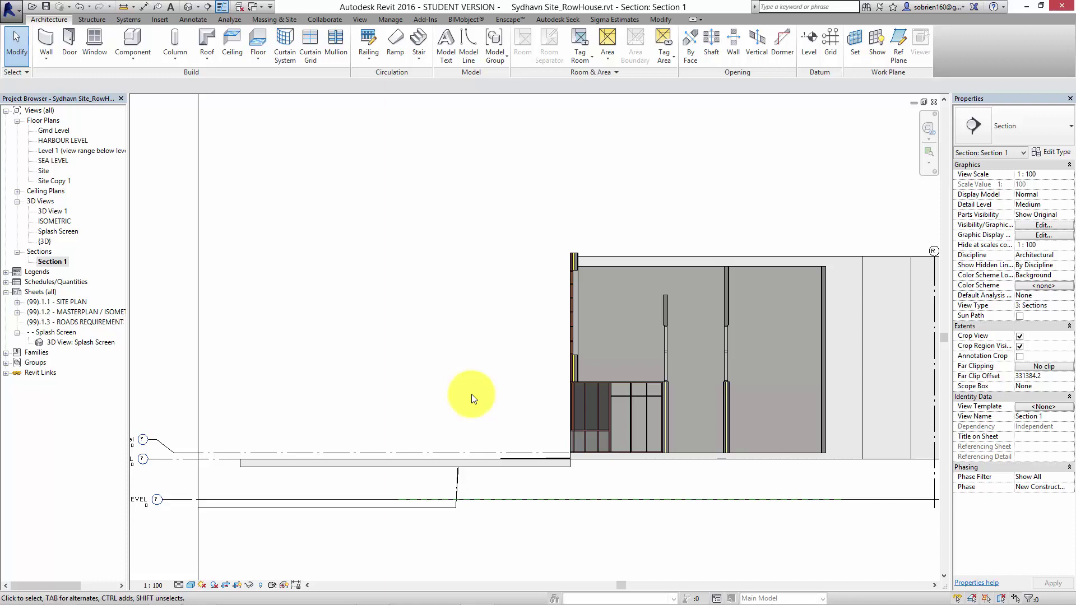
middle_drag(377, 434, 449, 408)
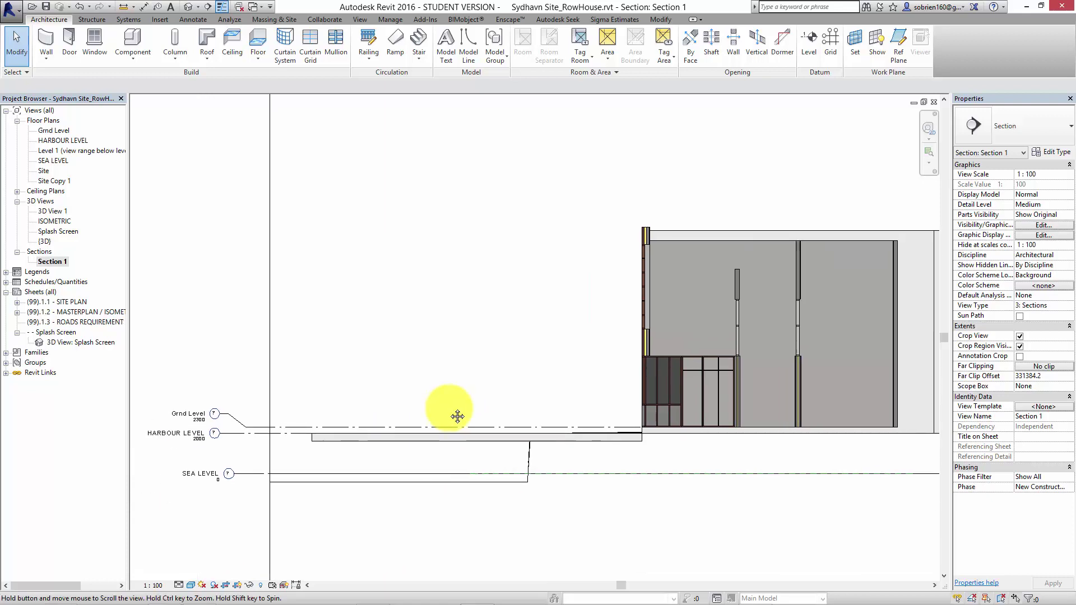
scroll(188, 444, up, 3)
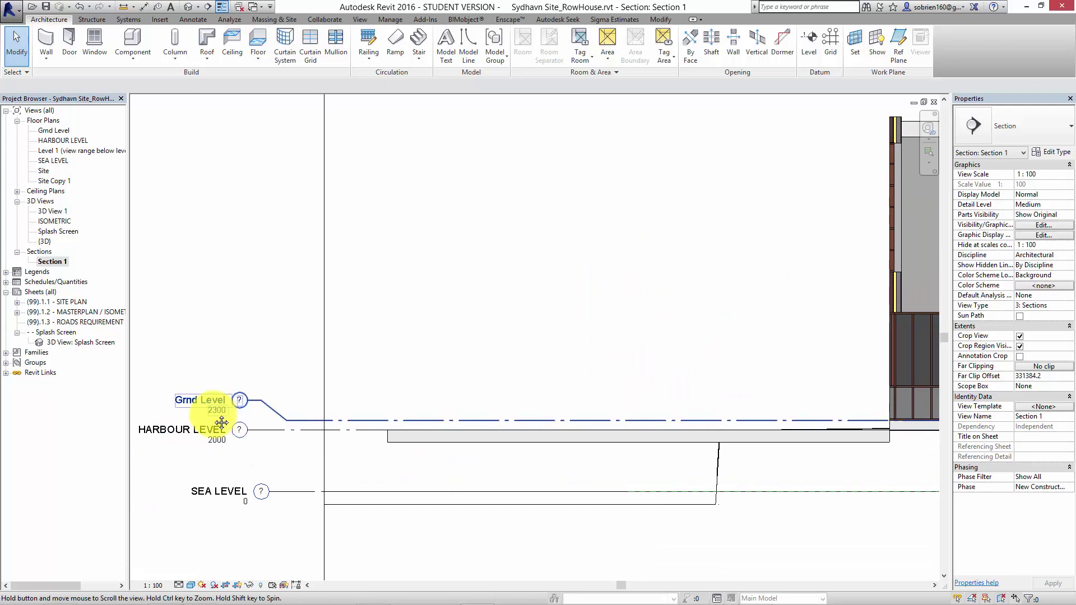
click(179, 316)
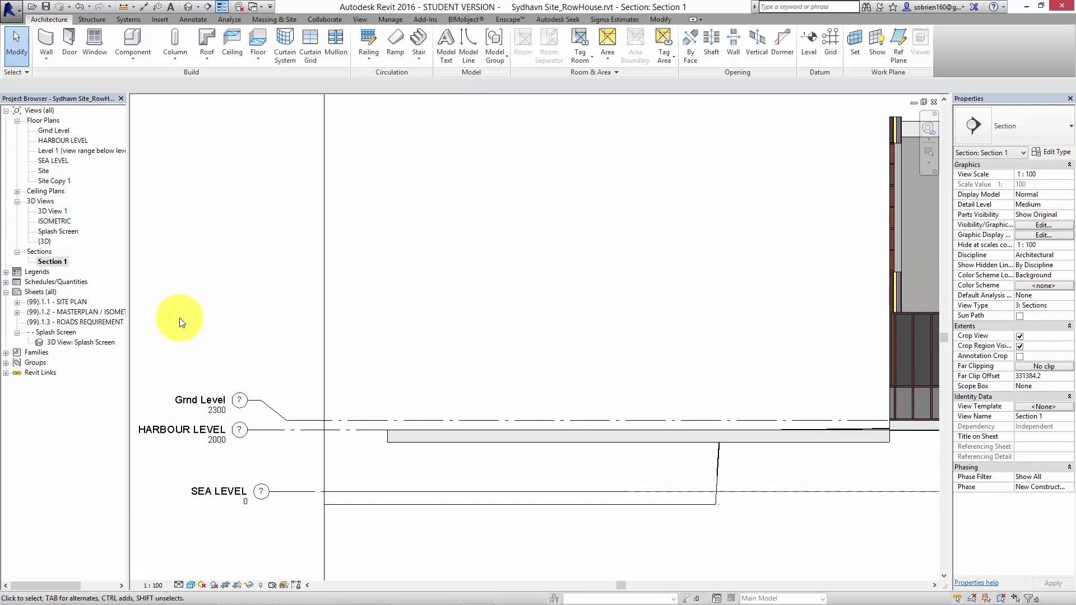
Open the (99).1.3 ROADS REQUIREMENTS sheet and examine the street dimensions in cross-section Snit B-B
double_click(84, 323)
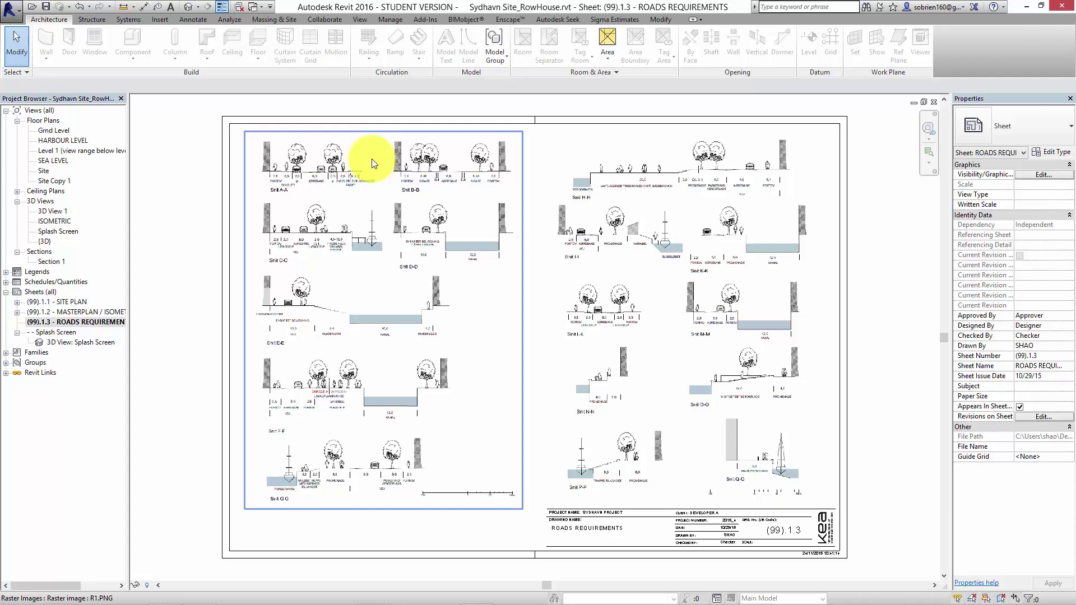
scroll(402, 184, up, 5)
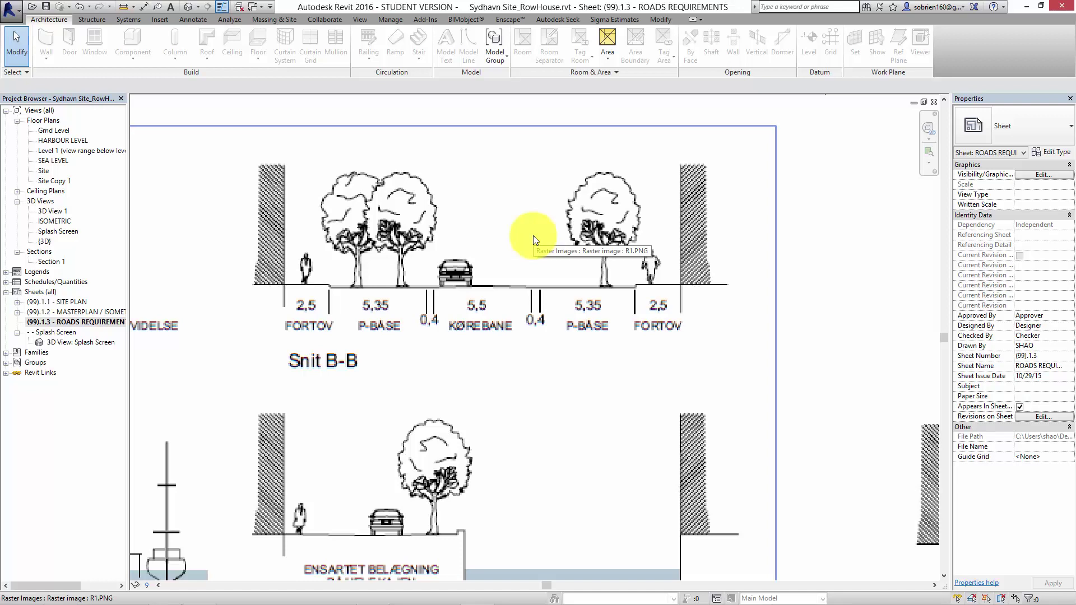
click(805, 322)
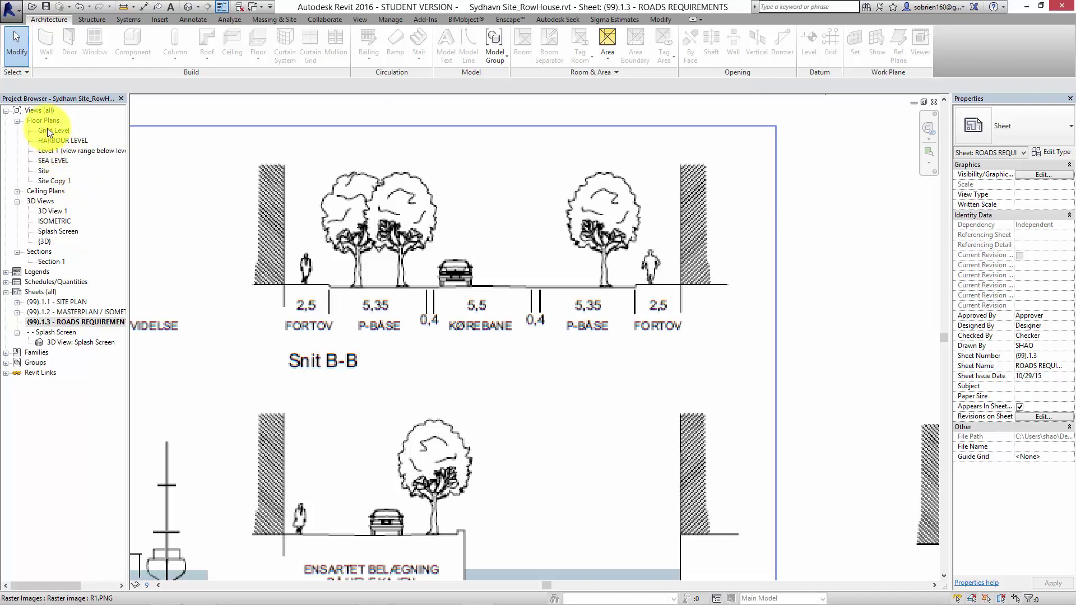
Open the Site floor plan and bring up the overlapping grid bubbles of the linked row houses at Row 8, Block A
double_click(45, 171)
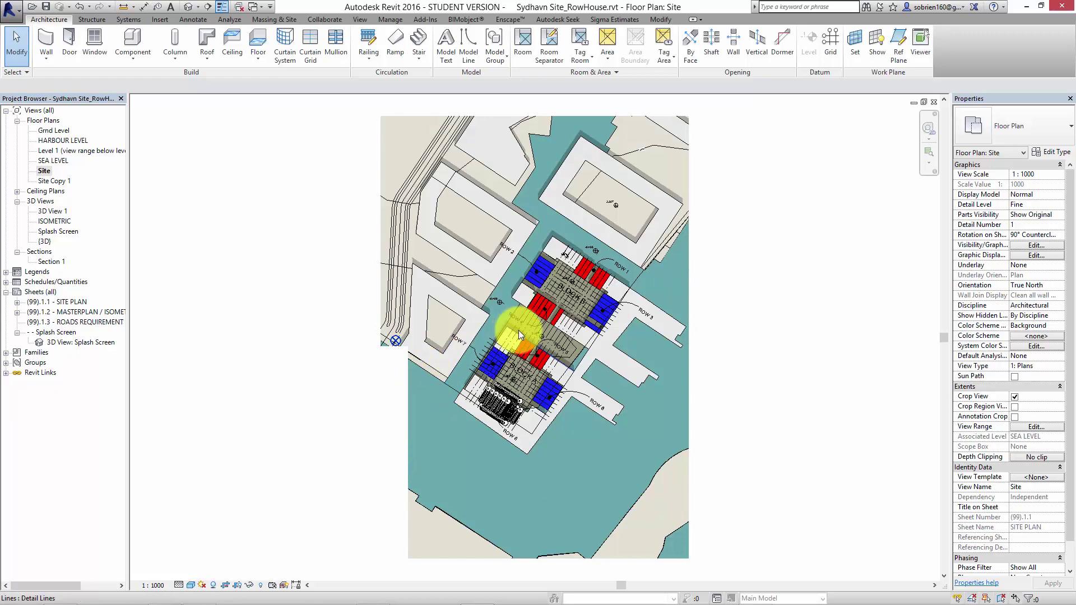
scroll(550, 358, up, 2)
scroll(436, 458, up, 5)
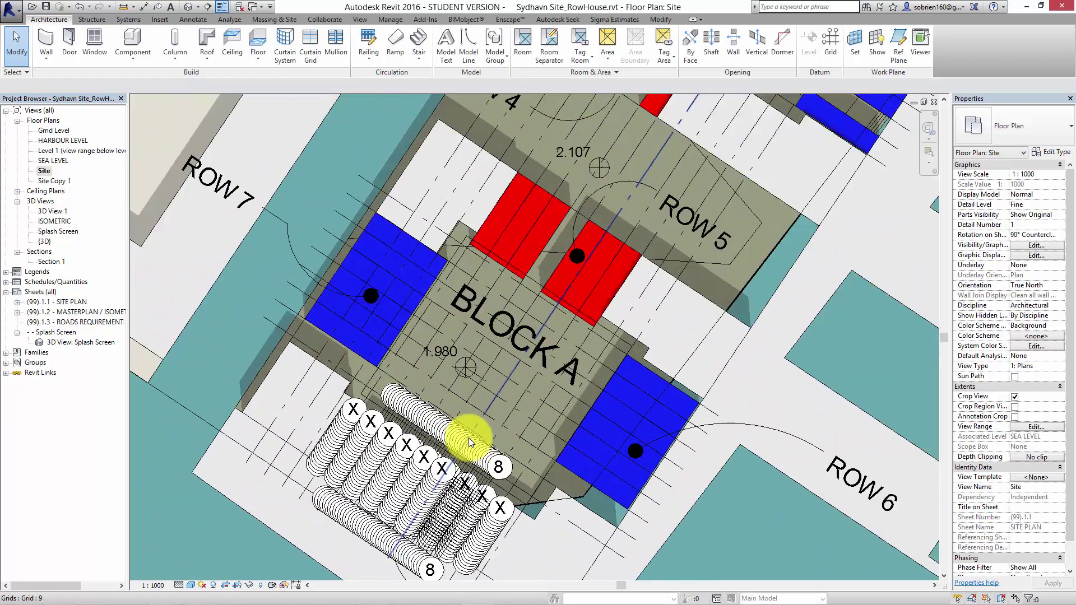
middle_drag(469, 442, 463, 360)
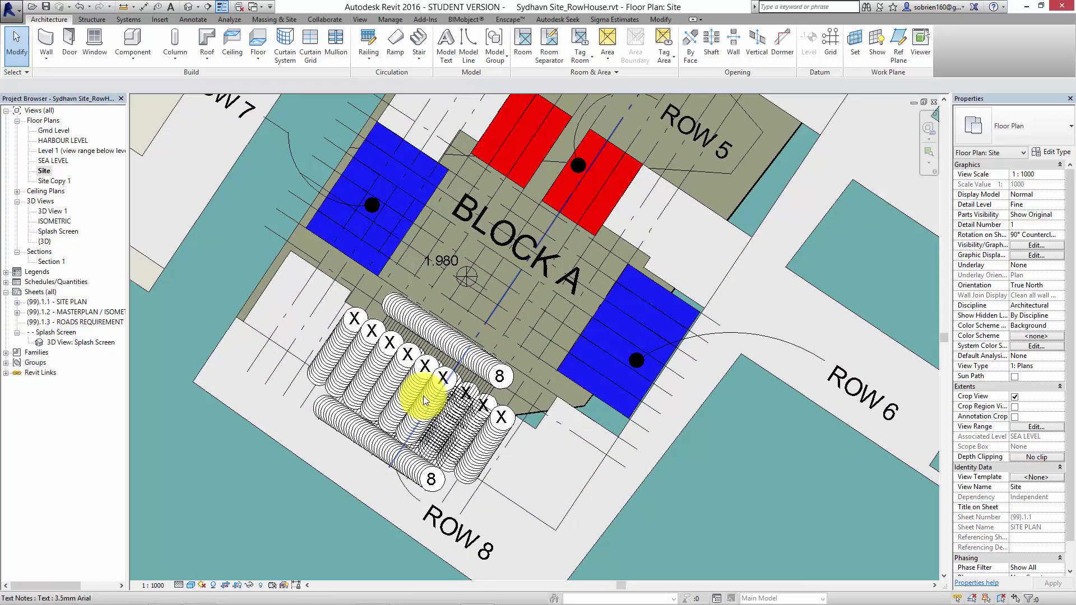
scroll(428, 451, up, 5)
scroll(488, 435, up, 2)
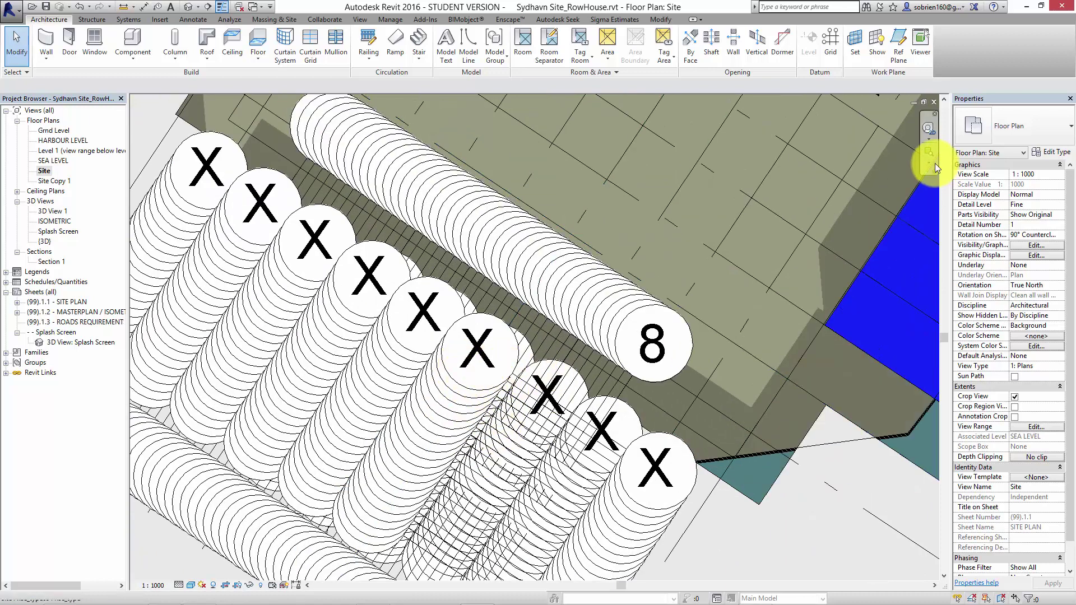
In the Site plan's visibility overrides, set the display settings of the External Walls_Multi.rvt link to Custom
click(1033, 247)
click(807, 152)
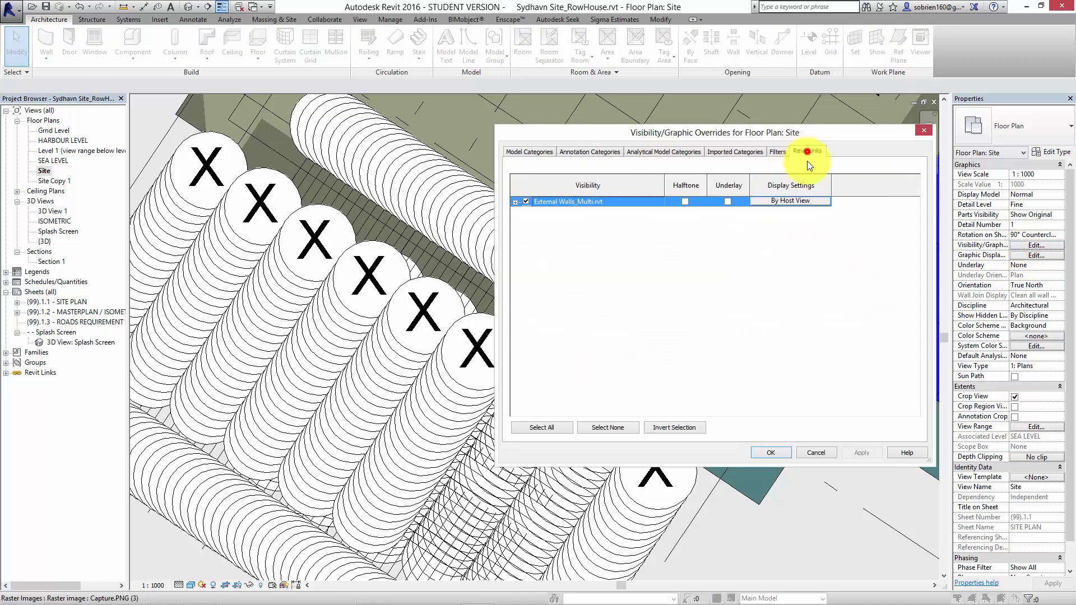
click(789, 201)
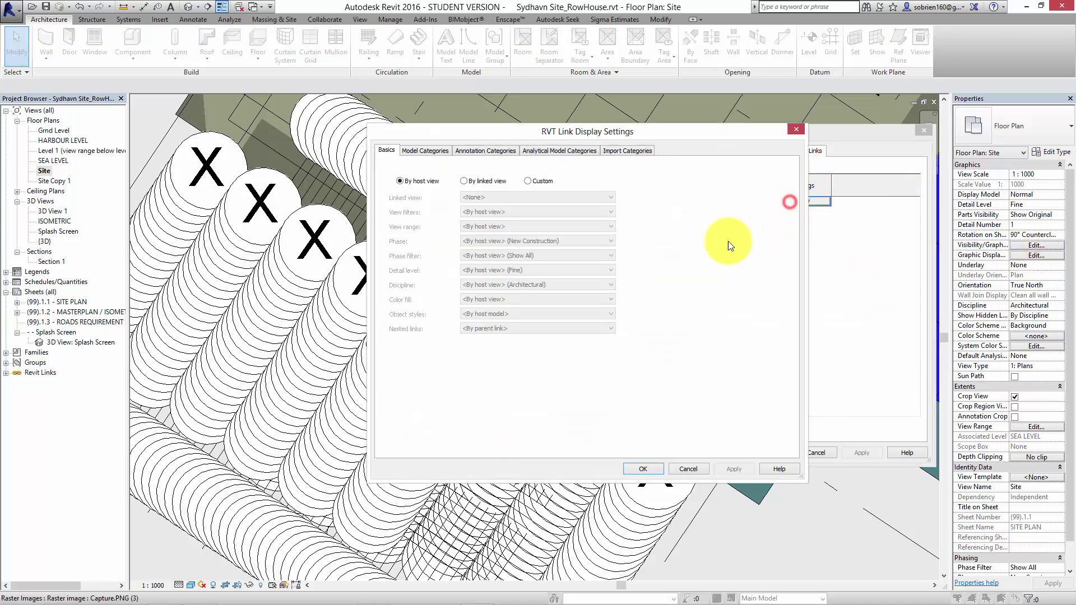
click(527, 180)
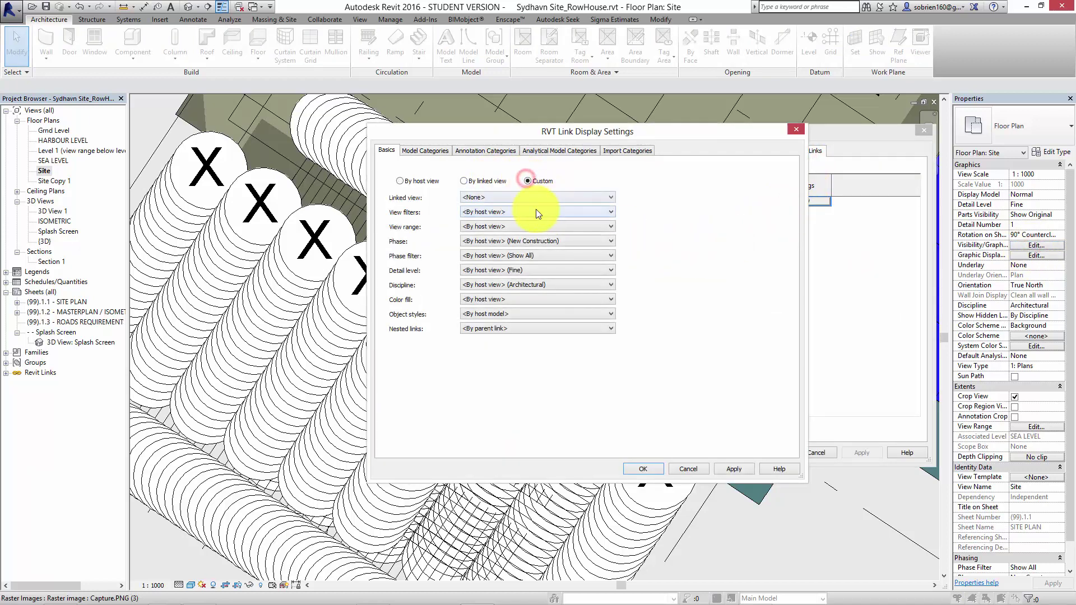
Set the link's annotation categories to Custom, turn off their display in the Site plan, and apply the overrides
click(514, 152)
click(508, 169)
click(510, 188)
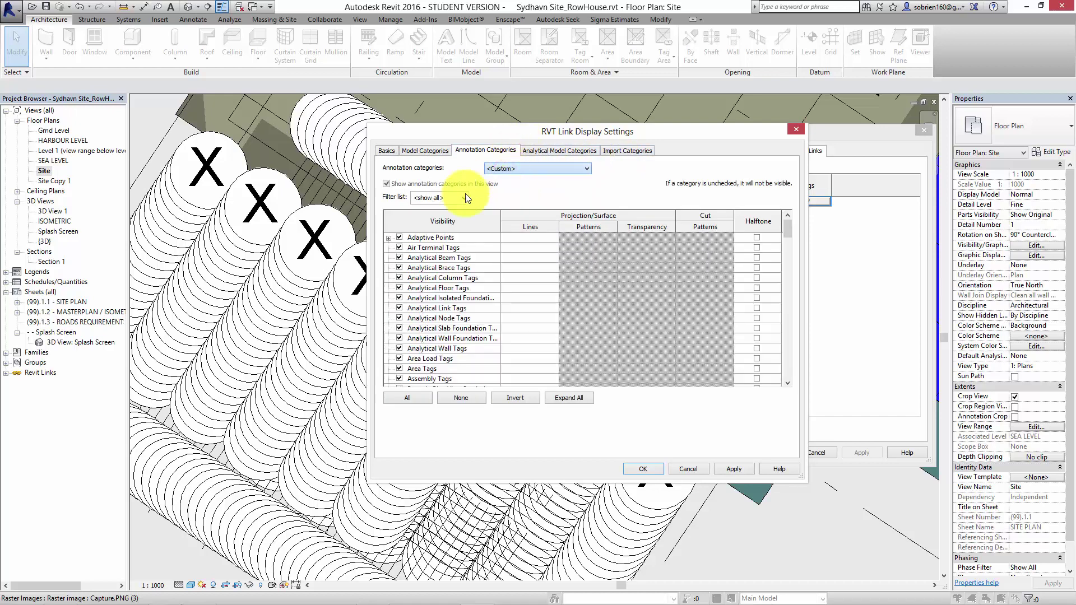
click(386, 183)
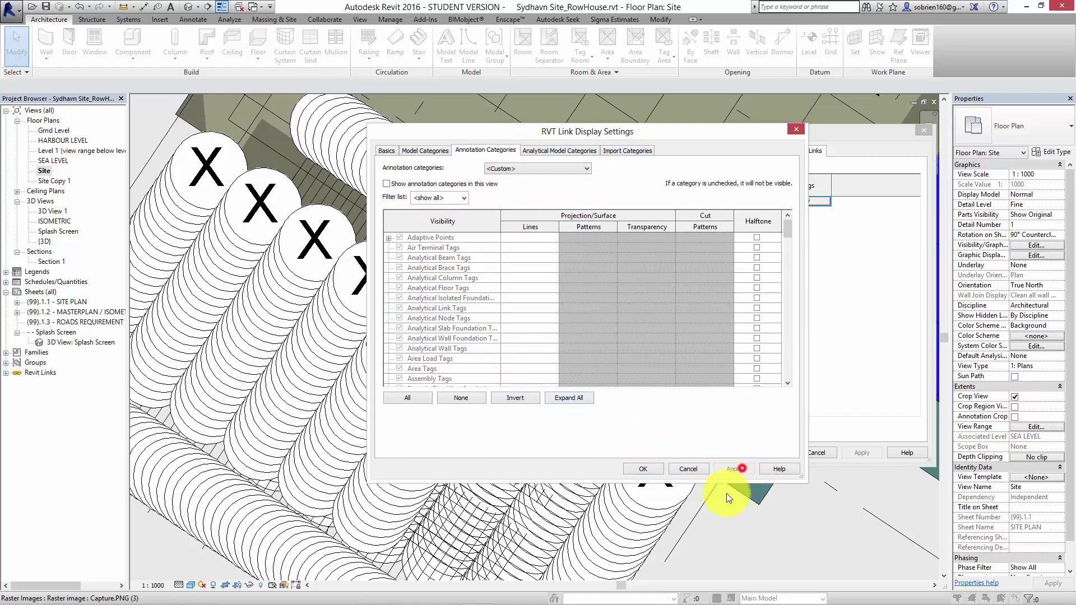
click(648, 468)
click(746, 363)
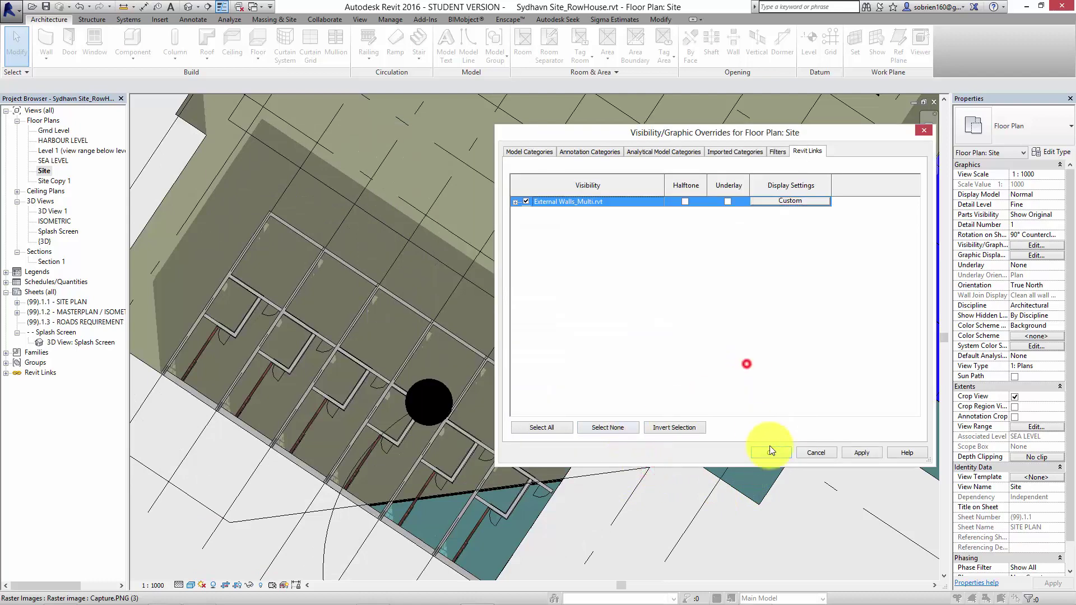
click(770, 452)
scroll(443, 314, down, 3)
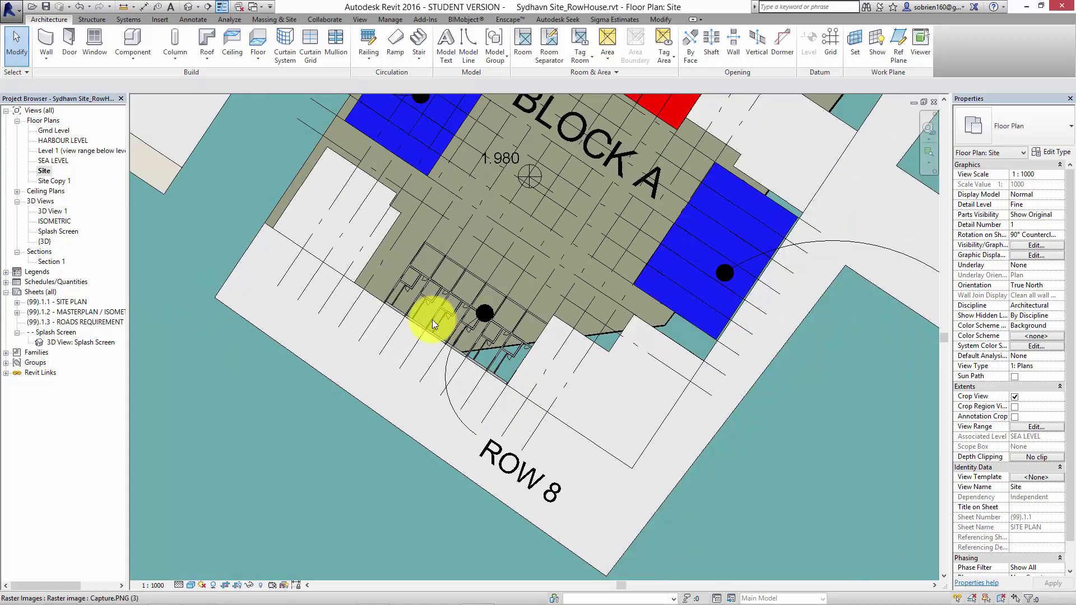
click(282, 515)
scroll(361, 399, down, 3)
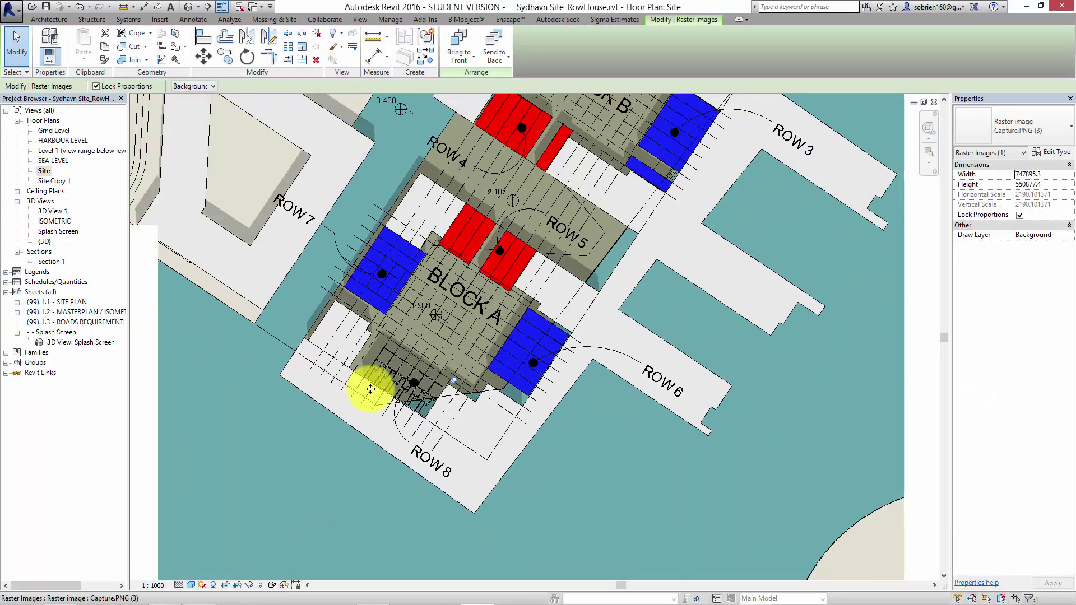
key(Escape)
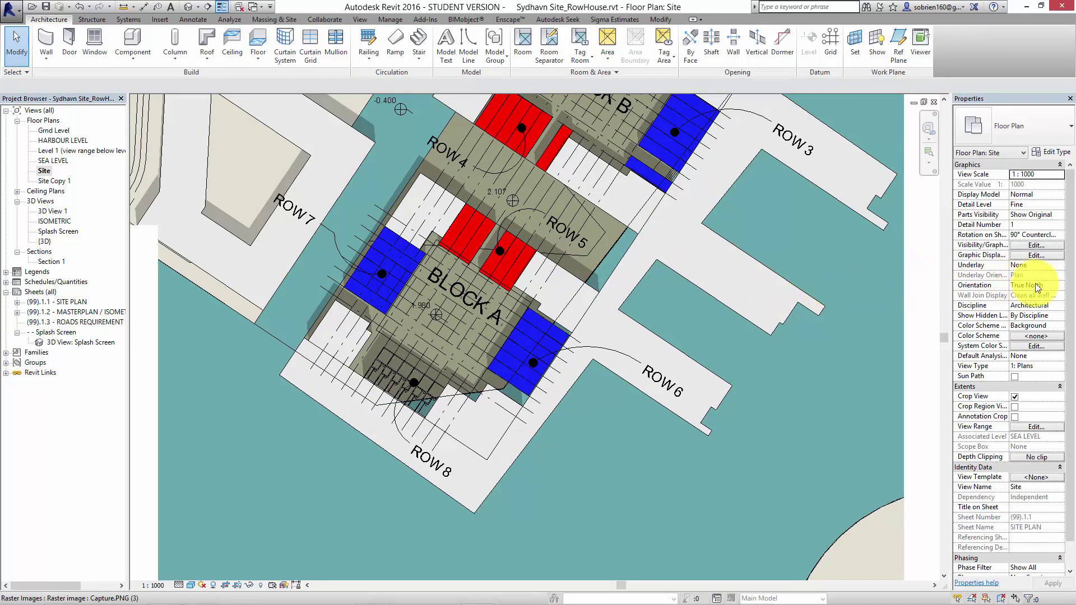
Set the Site floor plan's orientation to Project North
click(1056, 290)
click(1061, 285)
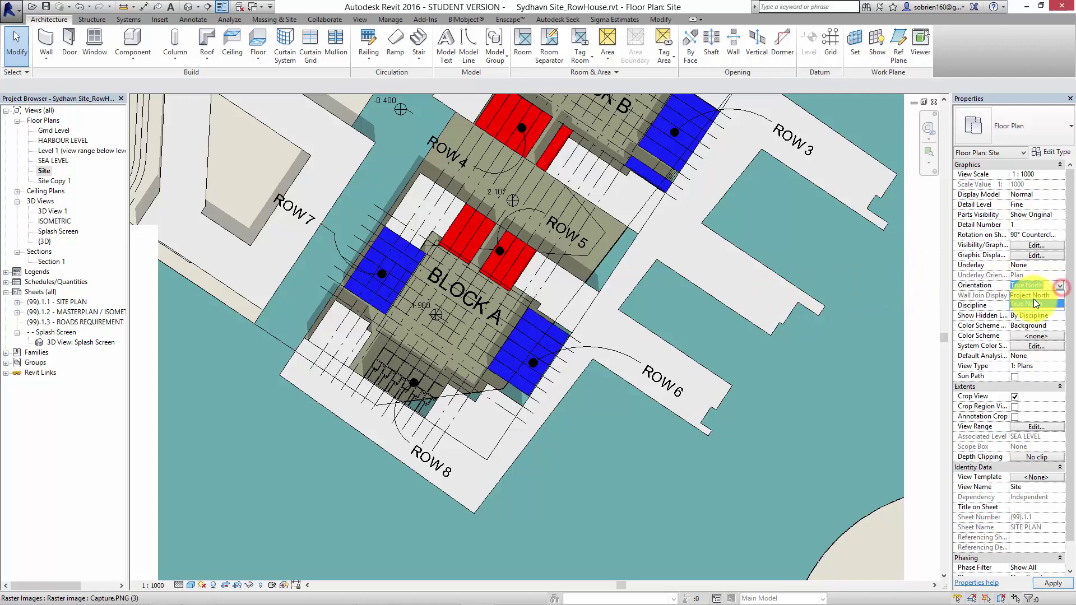
click(998, 305)
Change the Site plan's view scale to 1:50 and check the area between Blocks A and B
middle_drag(600, 168, 613, 349)
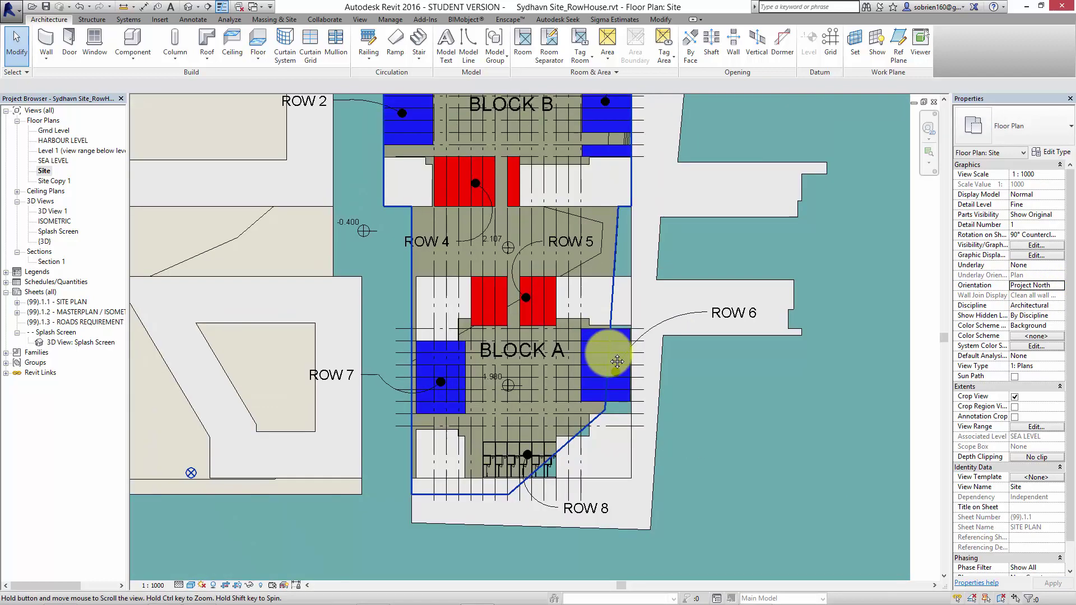
scroll(533, 387, up, 3)
scroll(534, 388, up, 1)
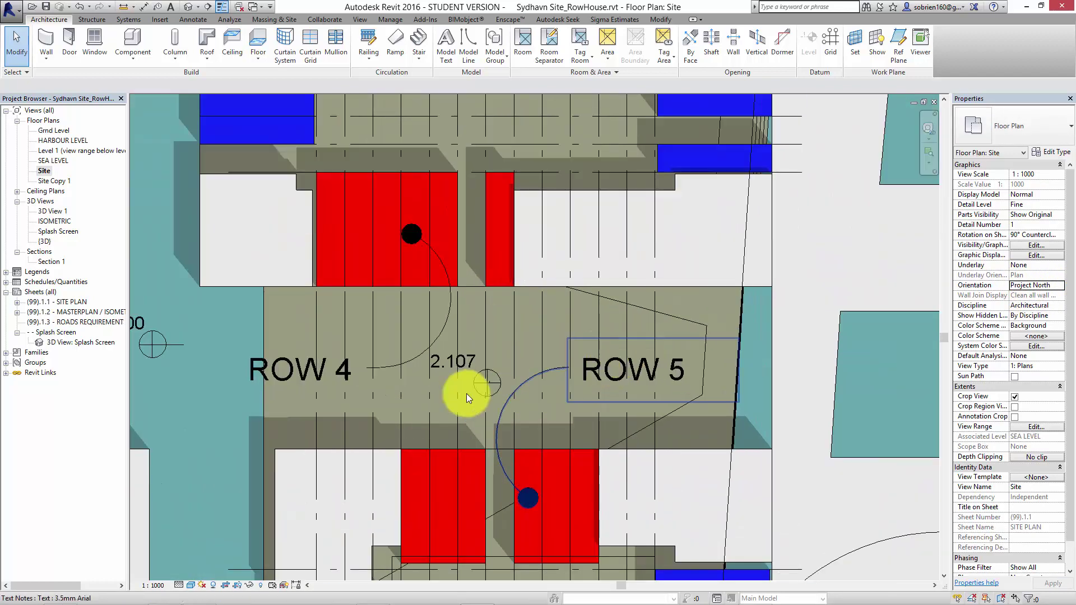
click(155, 586)
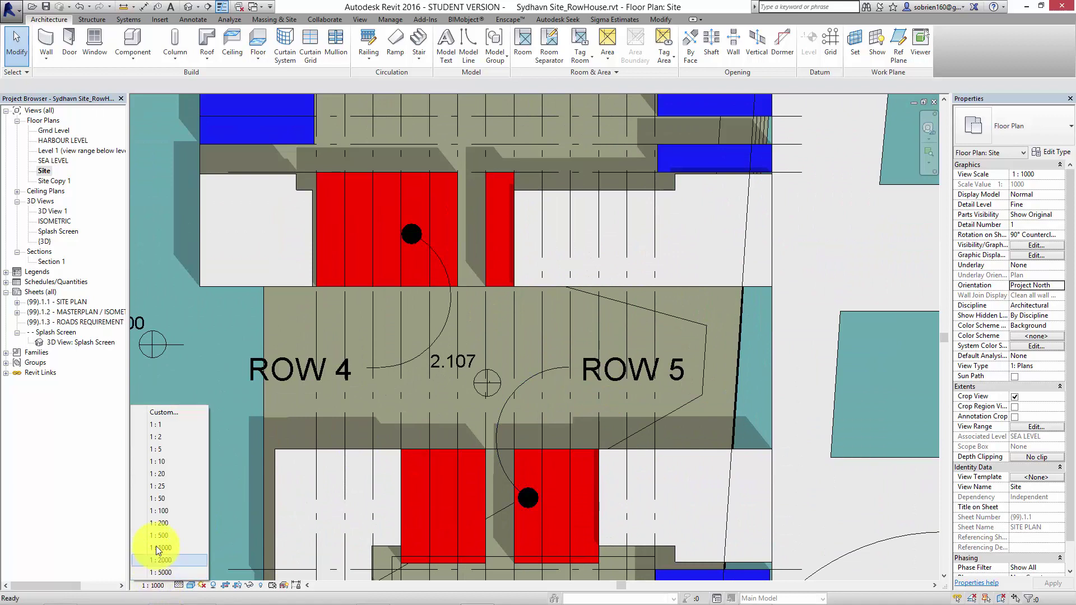
click(166, 499)
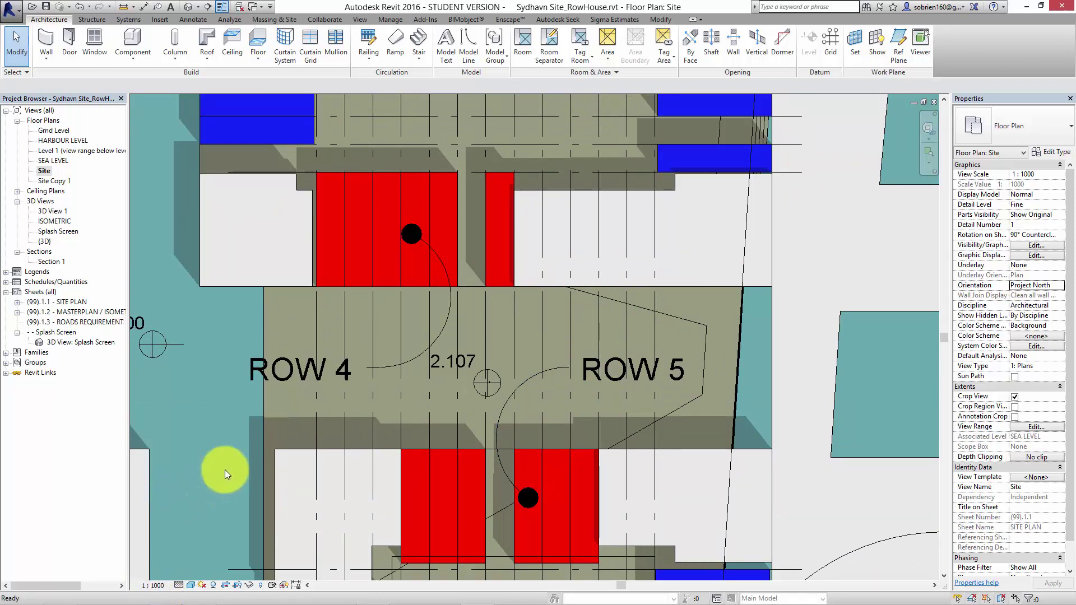
middle_drag(396, 349, 457, 293)
scroll(457, 293, up, 4)
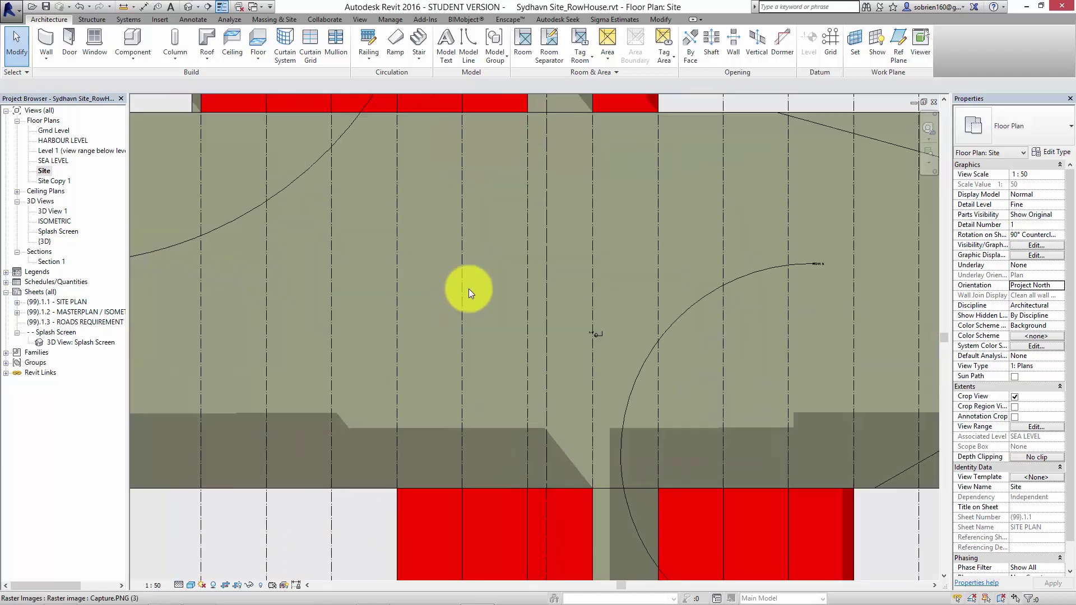
Inspect the spaces between the blocks and the adjoining quay and jetties in the rescaled Site plan
scroll(447, 364, down, 4)
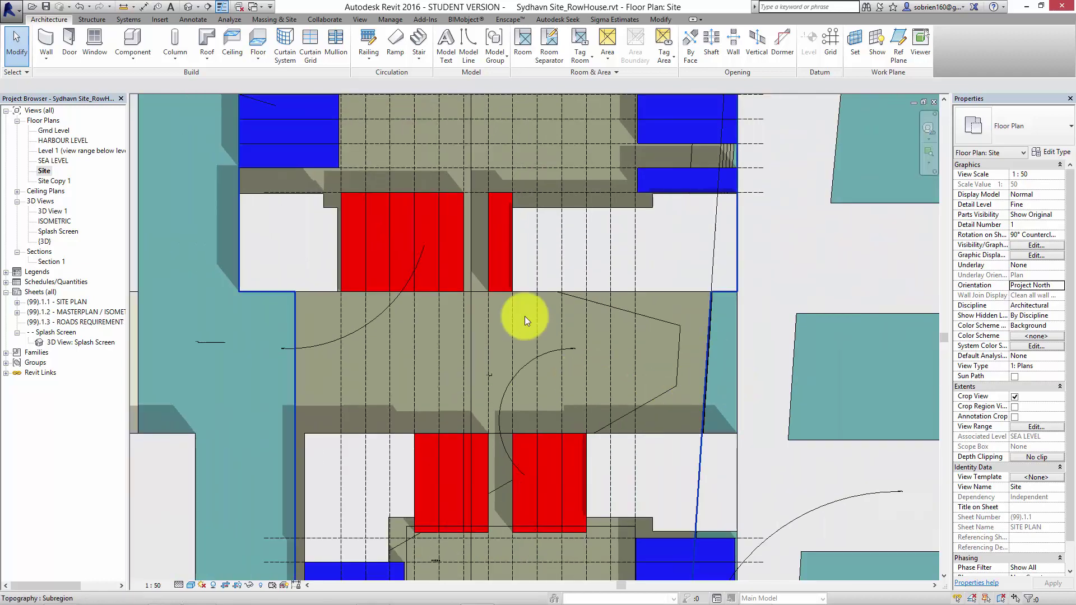
scroll(542, 362, up, 2)
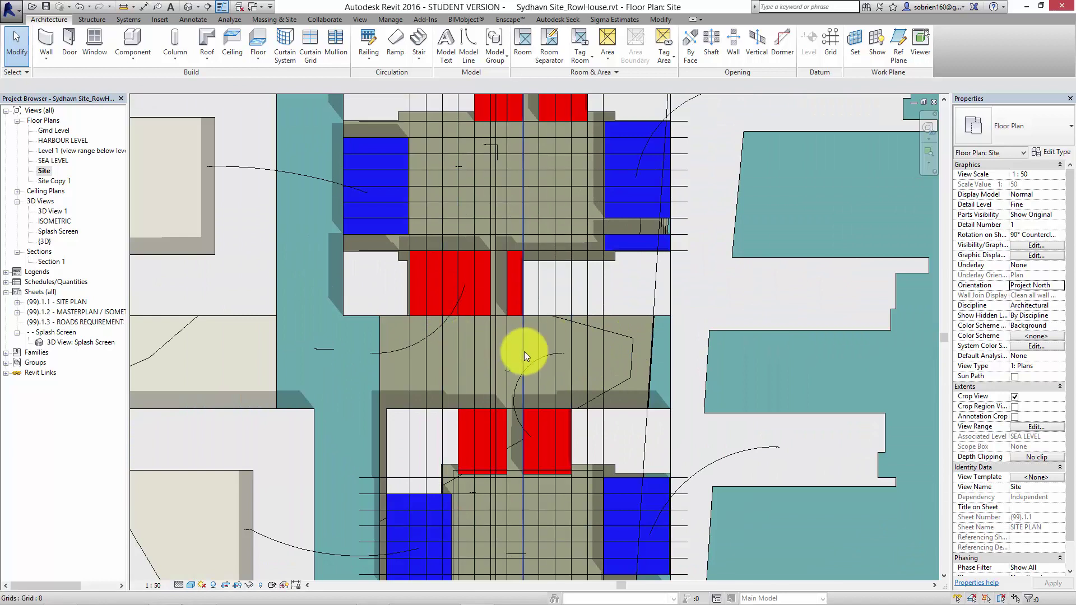
middle_drag(521, 355, 391, 343)
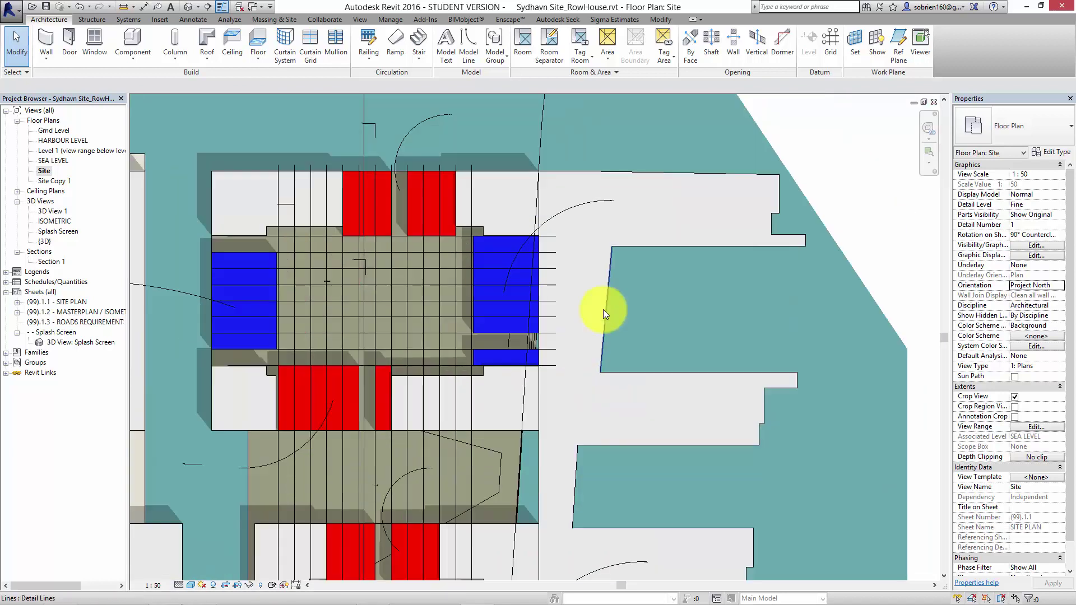
click(603, 309)
click(608, 411)
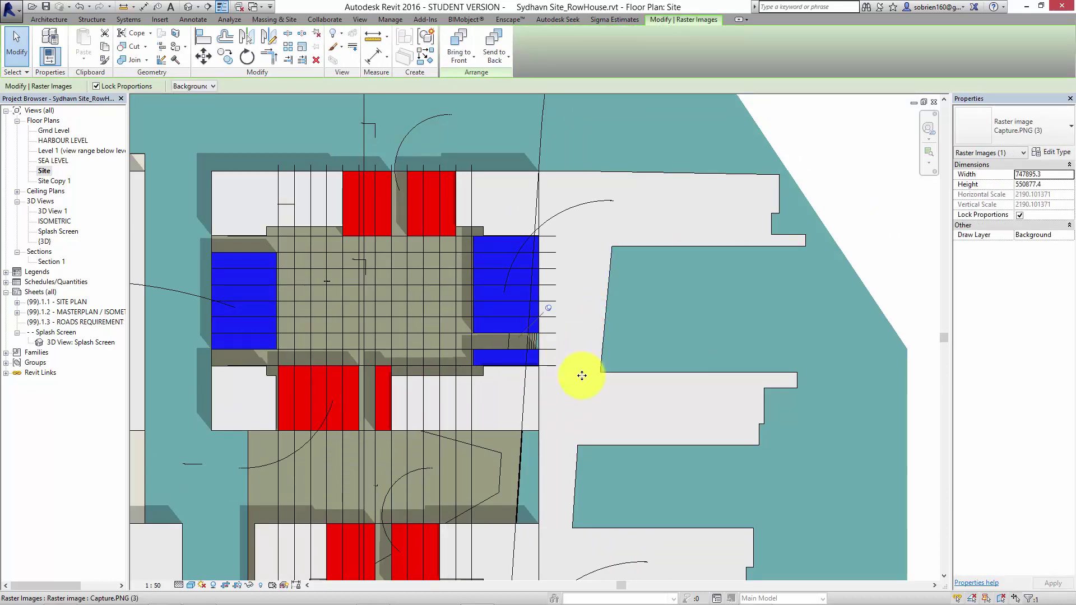
middle_drag(580, 372, 629, 336)
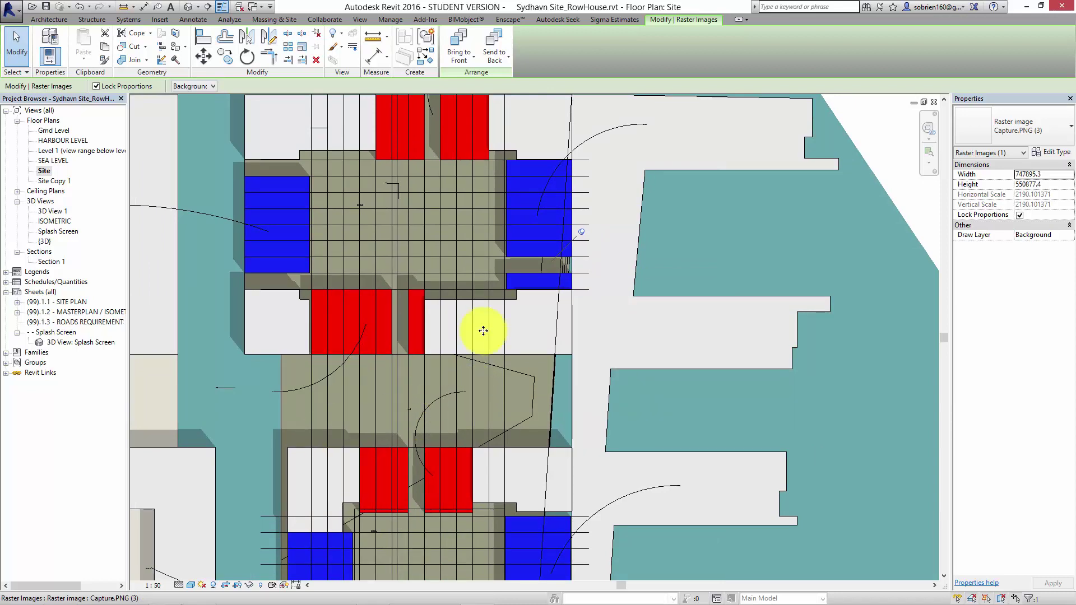
Hide the whole Grids category in the Site floor plan
key(Escape)
middle_drag(373, 400, 396, 375)
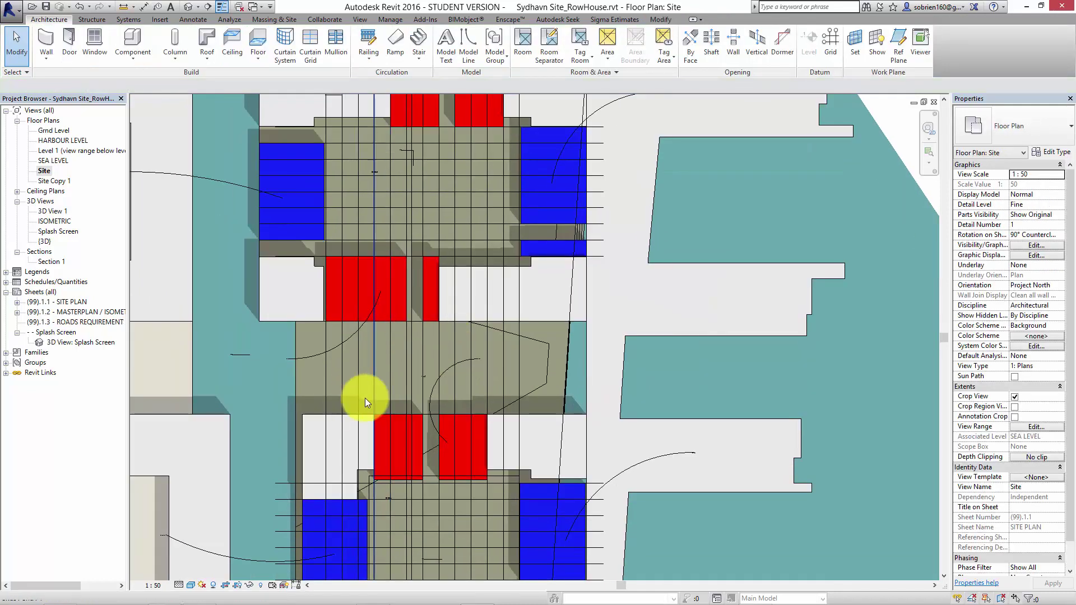
scroll(391, 379, up, 4)
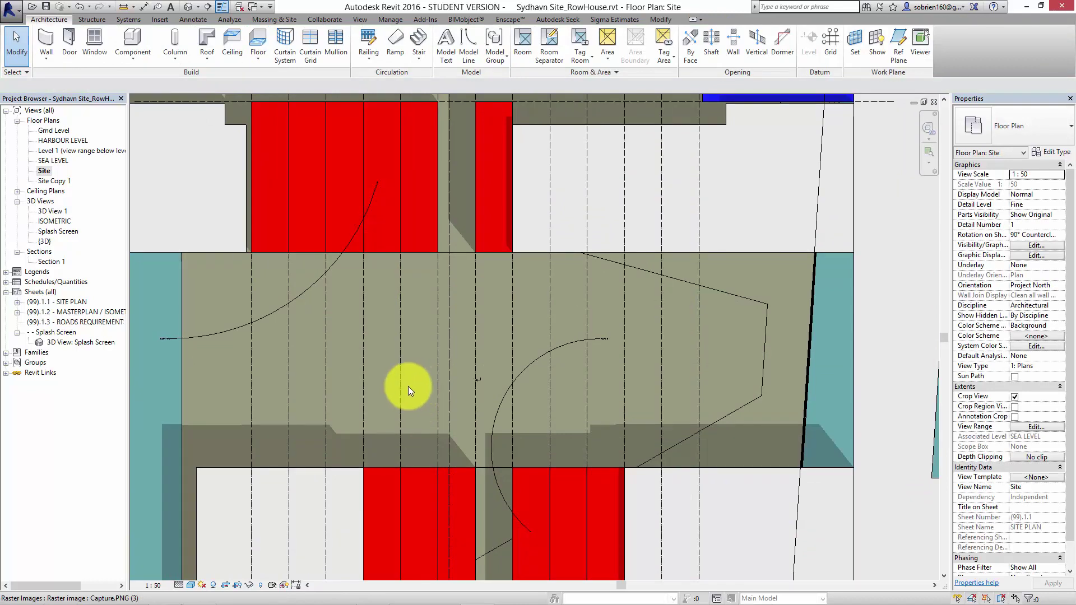
click(401, 389)
right_click(403, 389)
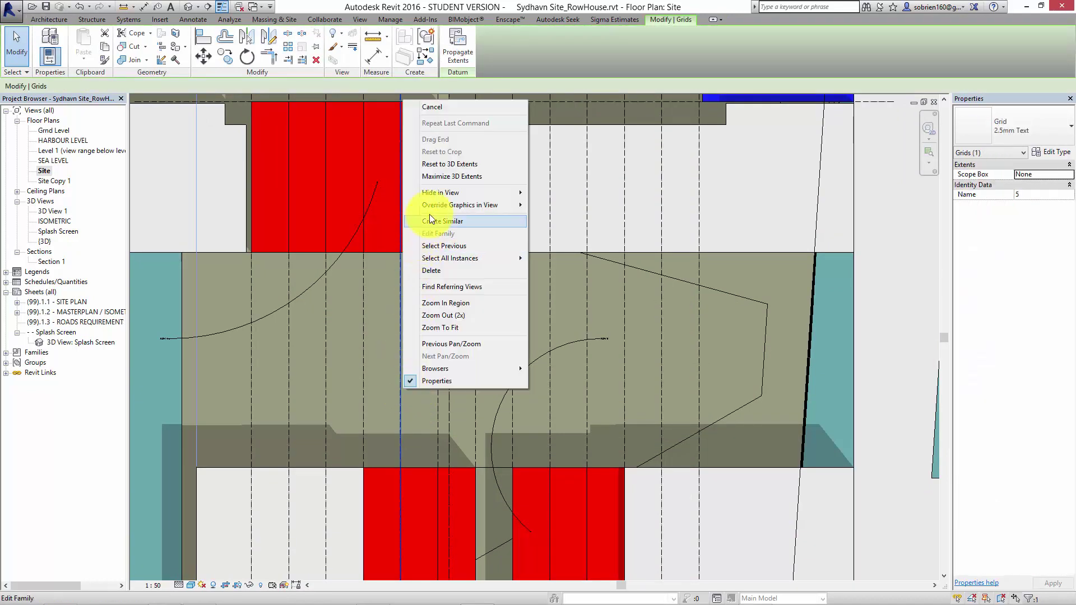
mouse_move(442, 194)
click(557, 204)
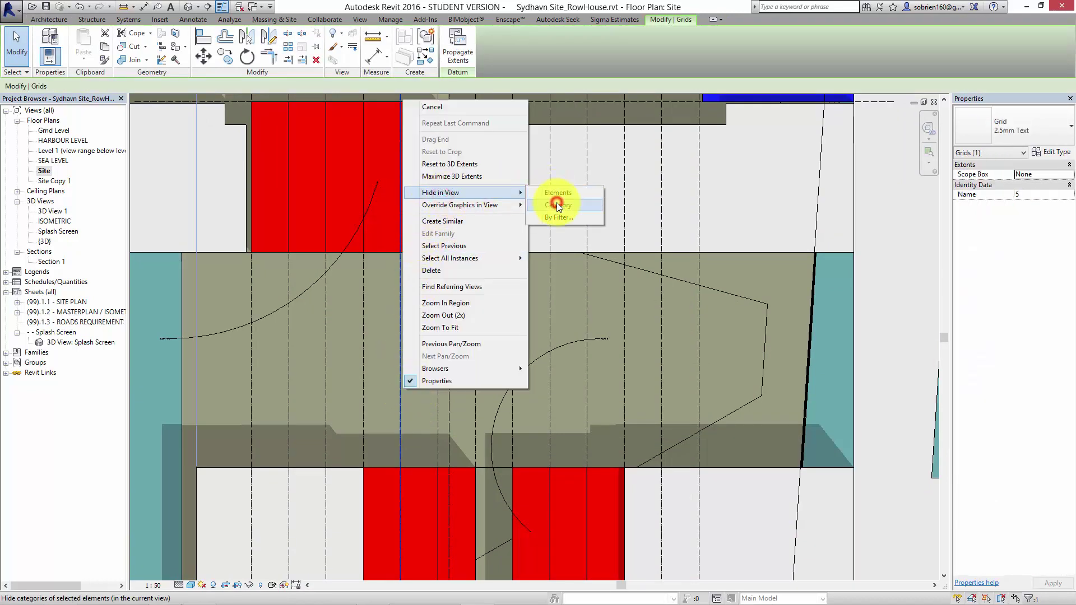
Change the Site plan's visual style to Hidden Line
scroll(388, 352, down, 1)
middle_drag(408, 346, 438, 330)
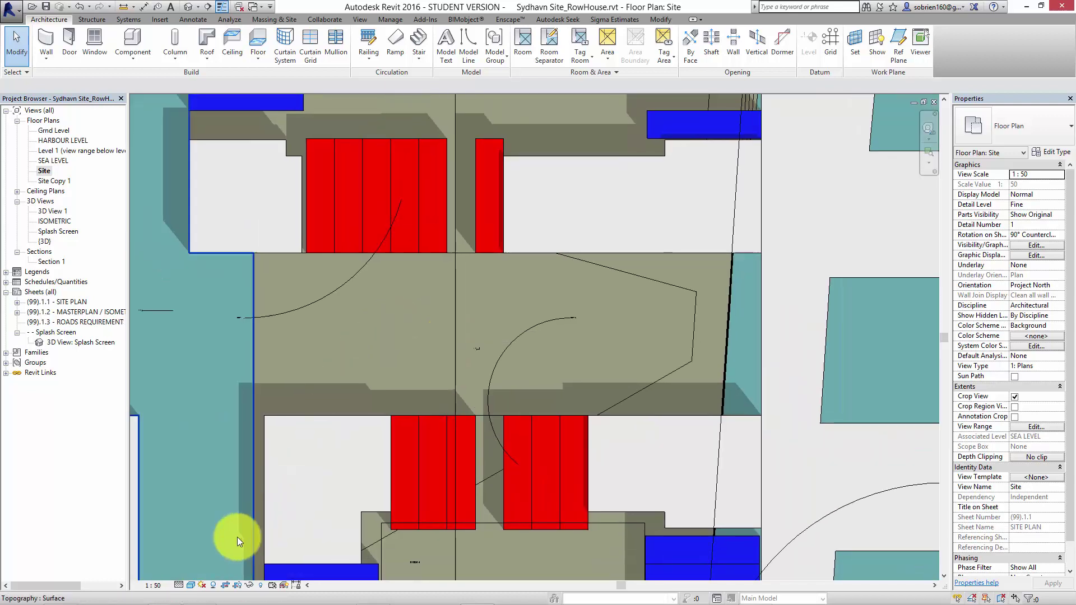
click(191, 585)
click(203, 527)
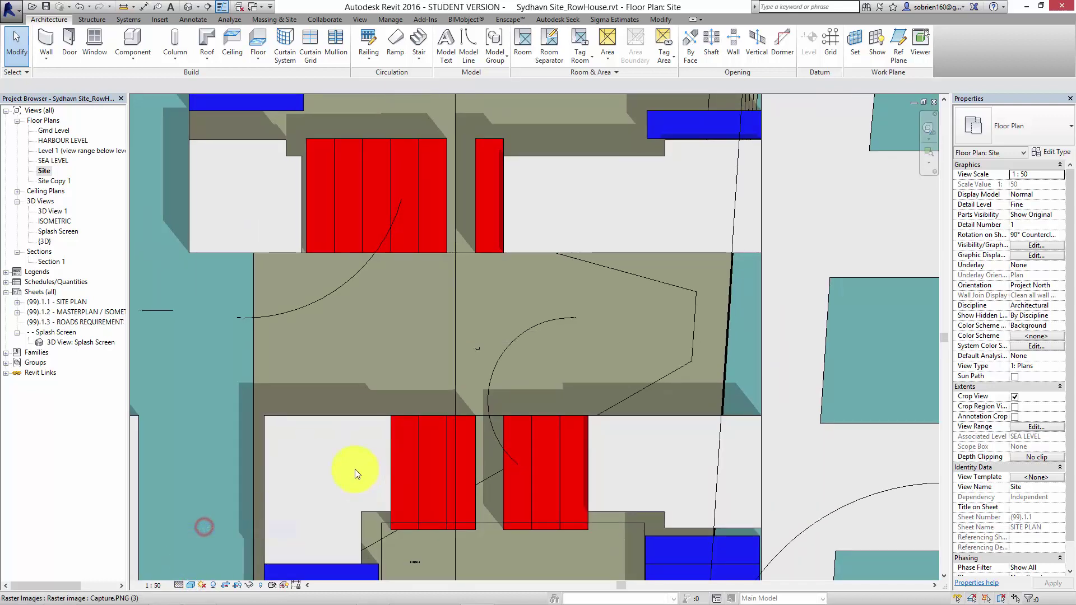
middle_drag(420, 336, 418, 400)
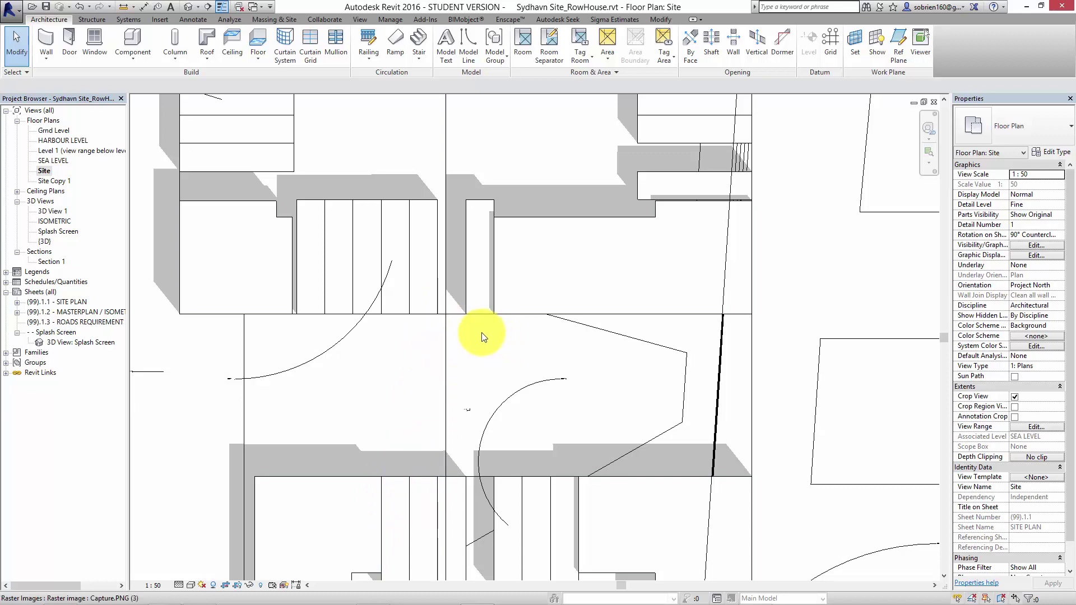
Draw a vertical Thin Lines detail line across the street space, connecting the facing edges of the upper and lower blocks
click(201, 21)
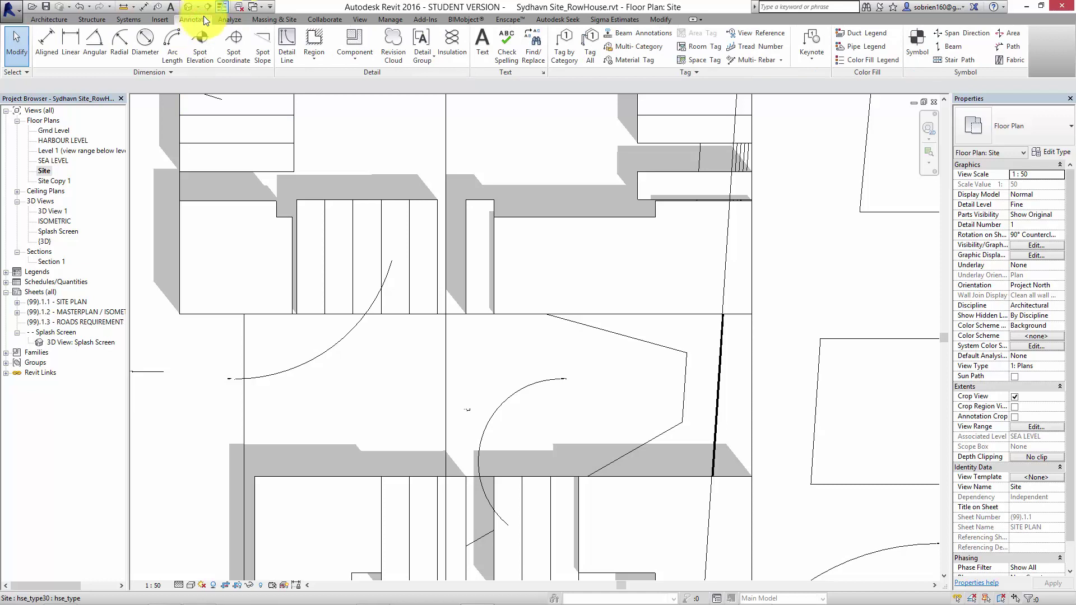
click(283, 52)
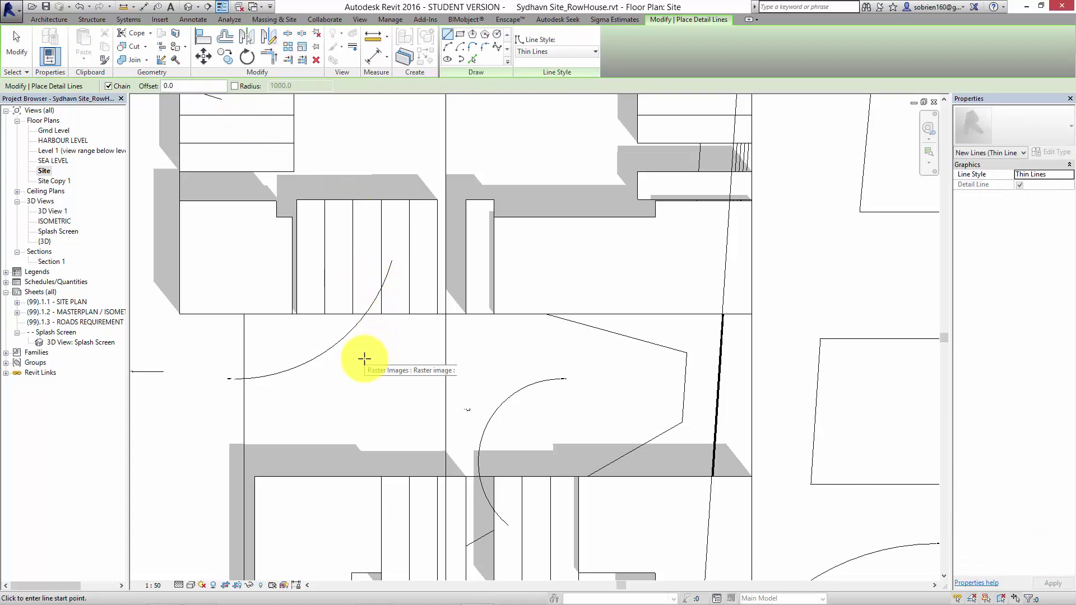
click(284, 314)
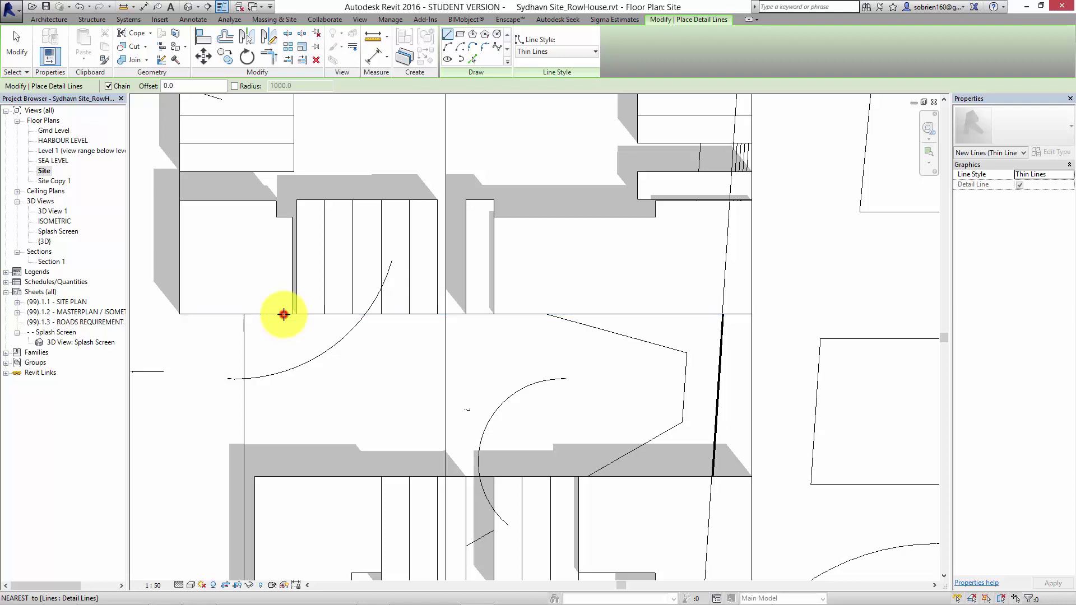
click(284, 476)
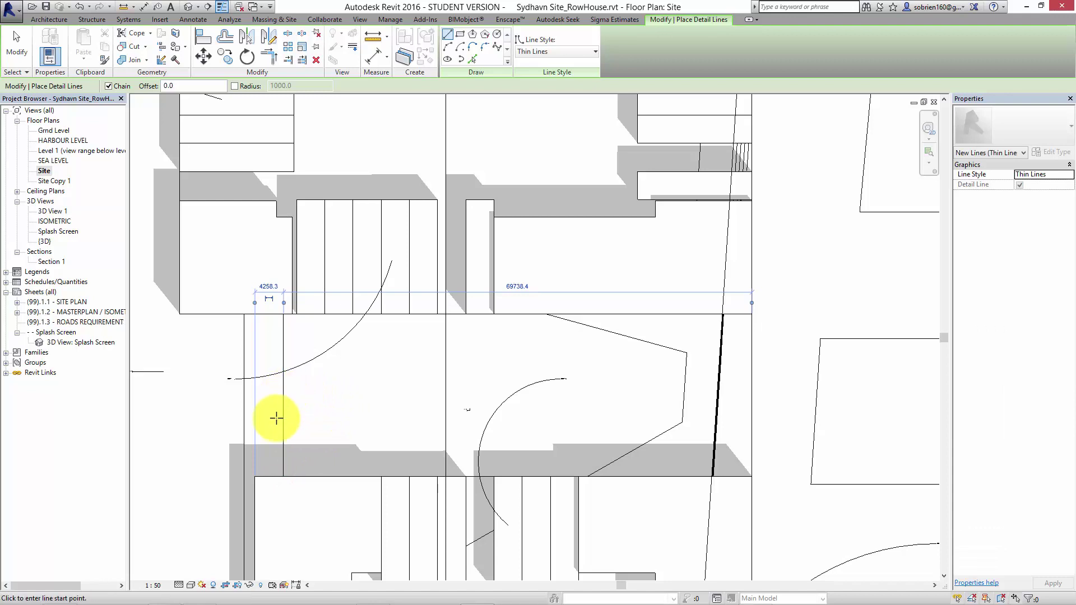
Draw a horizontal detail line from the vertical line's midpoint past the east quay edge, and extend its west end to about 87.6 m overall
click(282, 395)
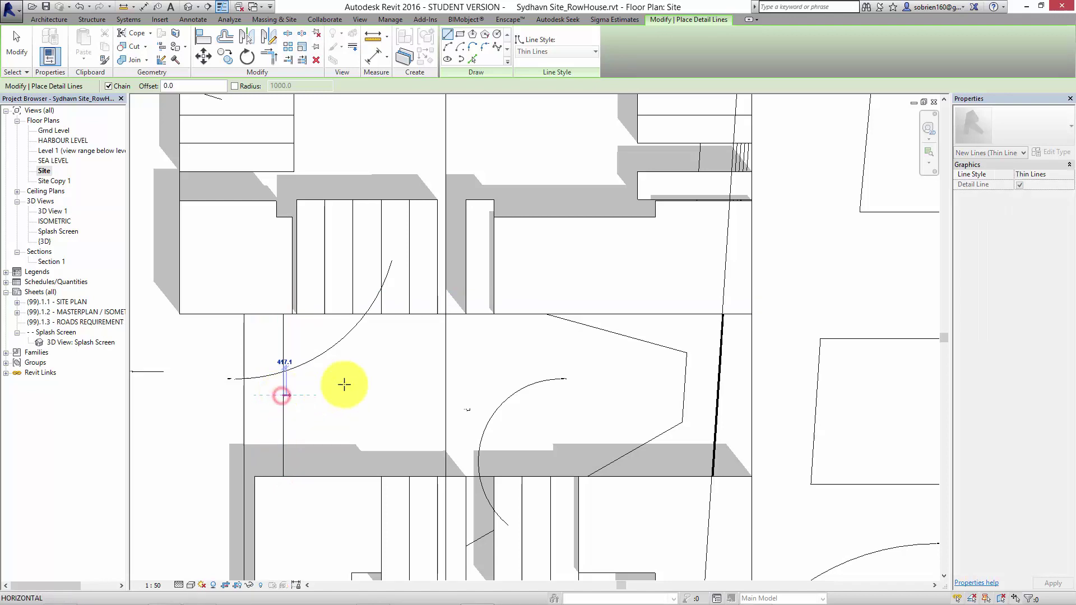
click(788, 395)
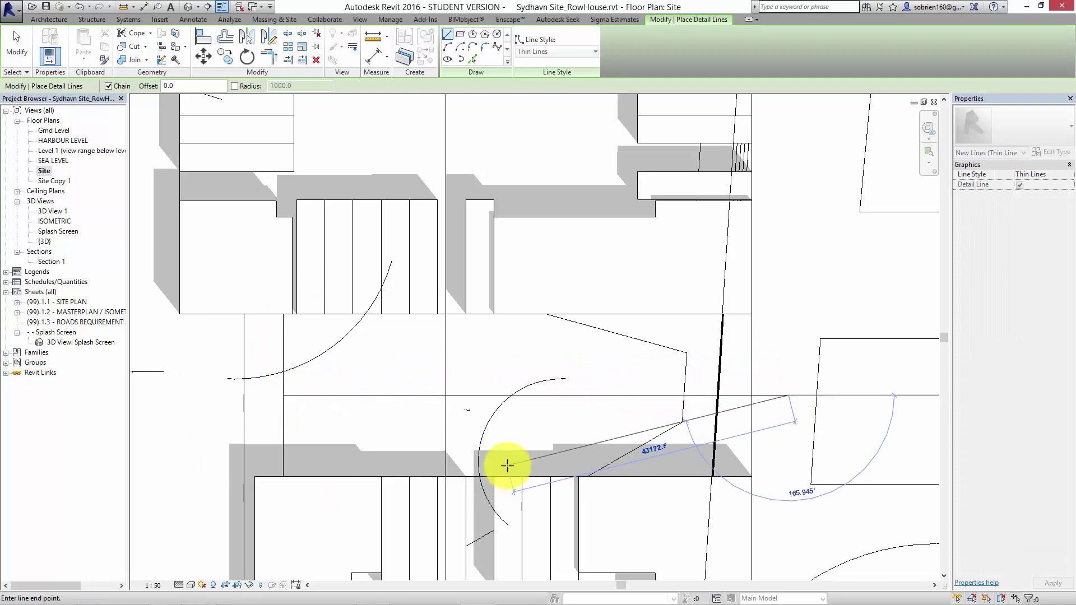
key(Escape)
key(Escape)
click(352, 395)
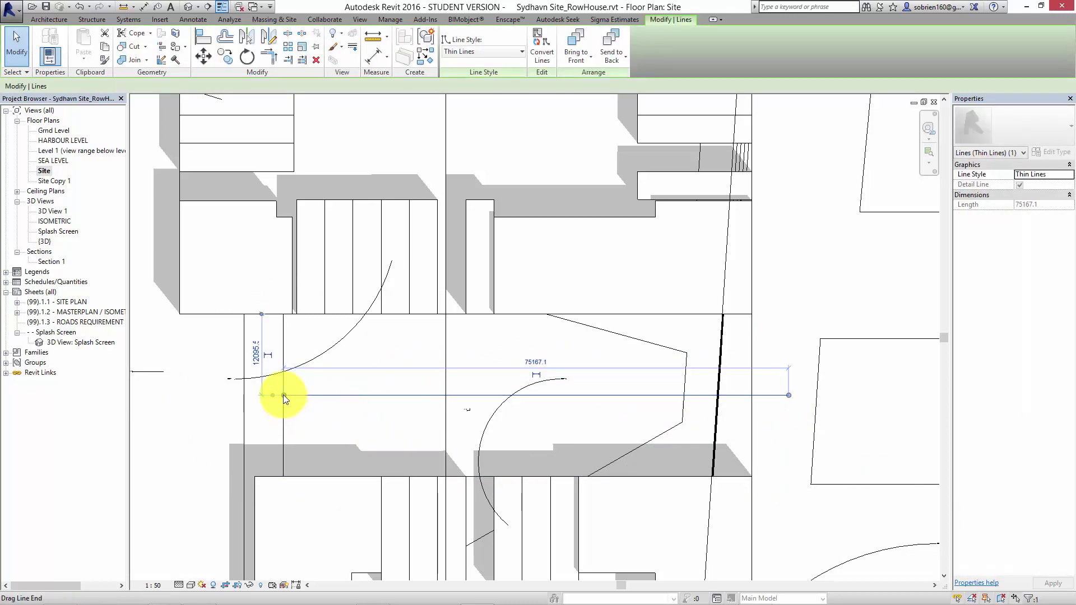
drag(284, 395, 200, 402)
key(Escape)
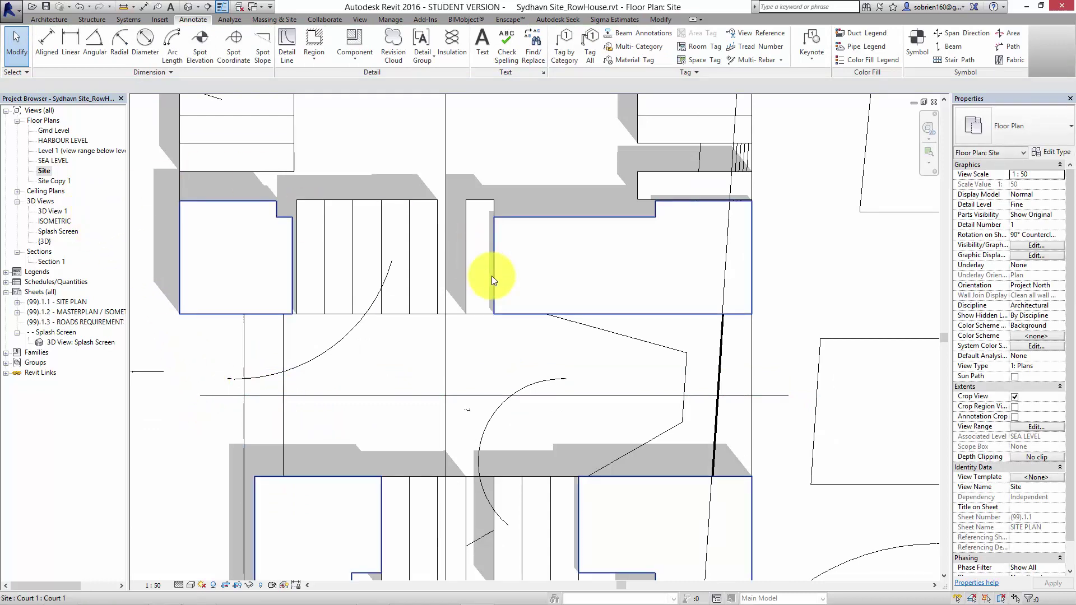
Close the 3D, Section 1 and Splash Screen views, and tile the Site plan beside the ROADS REQUIREMENTS sheet
key(w)
key(t)
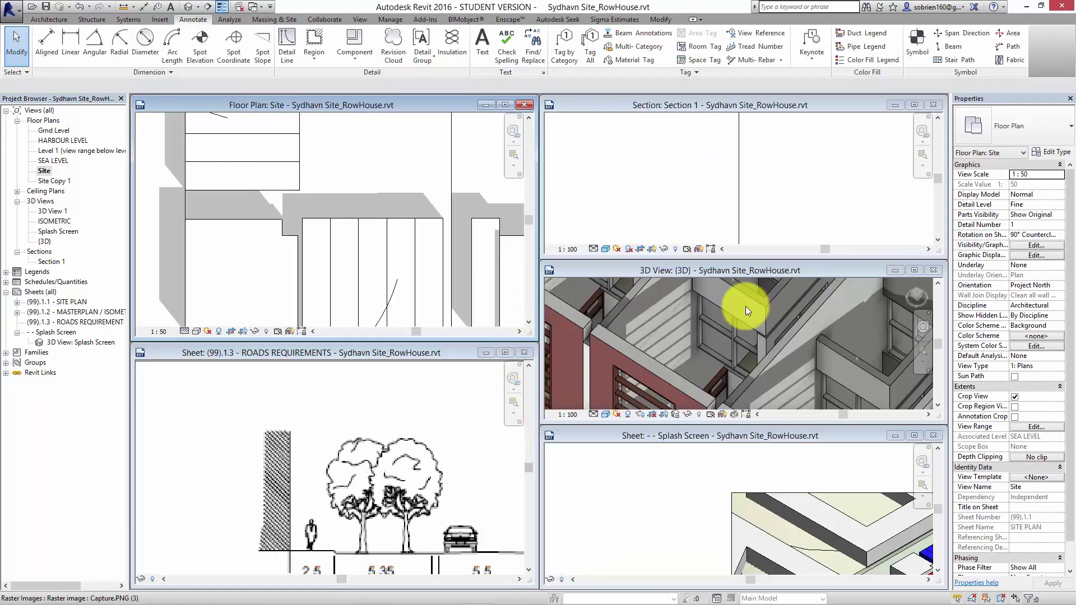
click(933, 271)
click(933, 105)
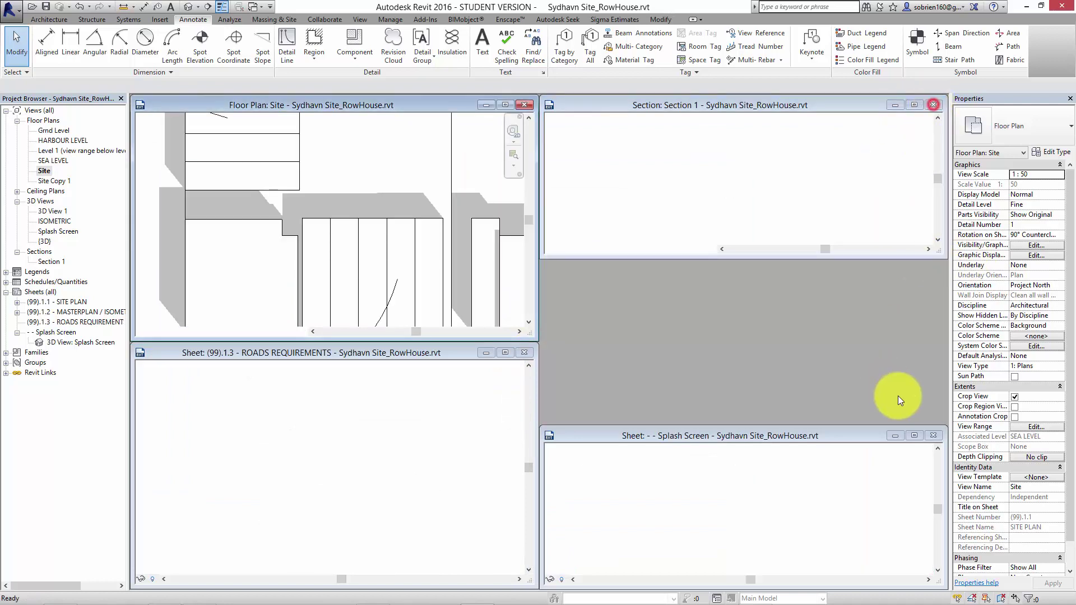
click(932, 435)
key(w)
key(t)
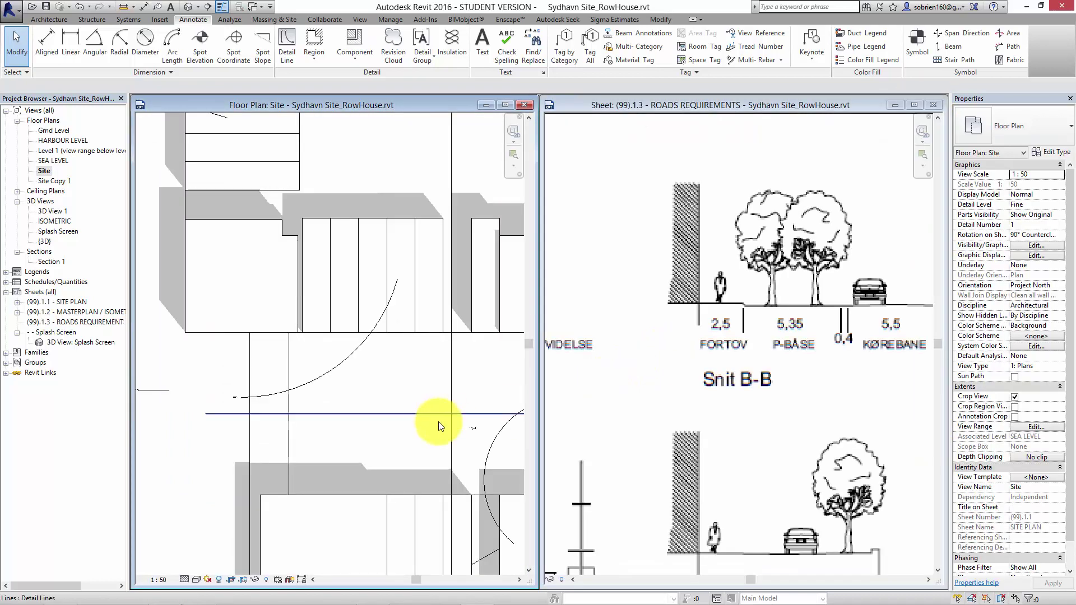
Examine the Snit B-B street widths on the ROADS REQUIREMENTS sheet against the street space between the blocks in the Site plan
click(742, 418)
scroll(742, 418, down, 1)
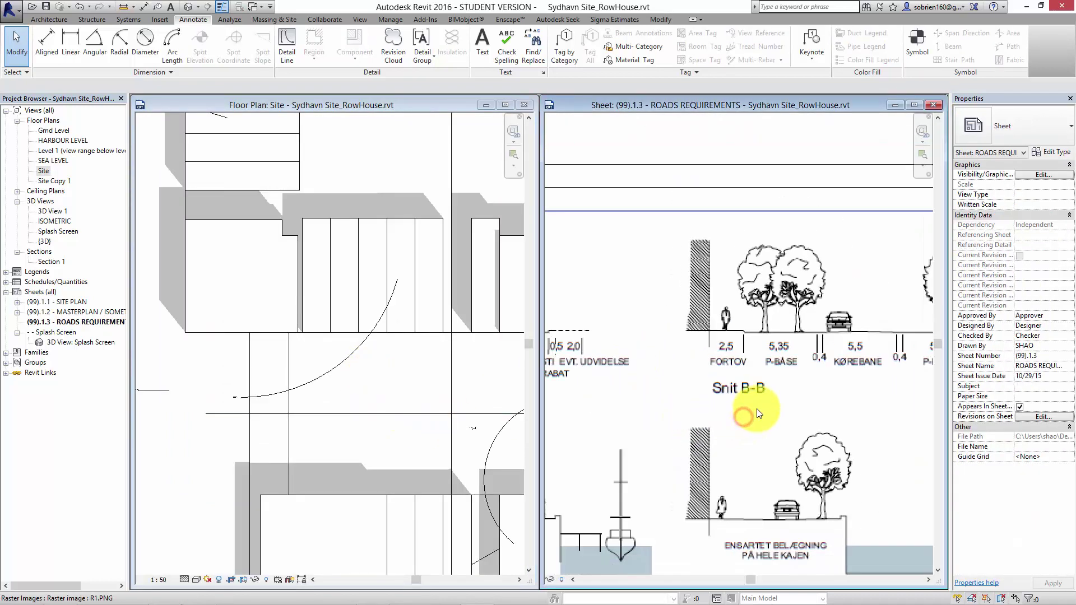
middle_drag(756, 410, 684, 349)
scroll(632, 413, down, 1)
click(398, 382)
middle_drag(400, 383, 329, 368)
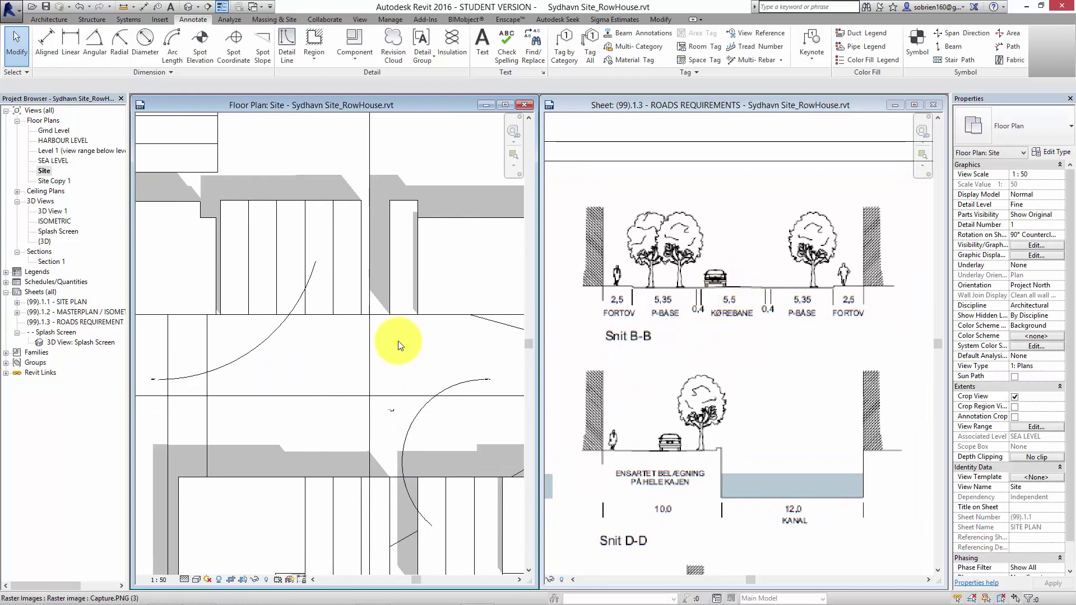
middle_drag(381, 346, 382, 338)
scroll(383, 343, down, 1)
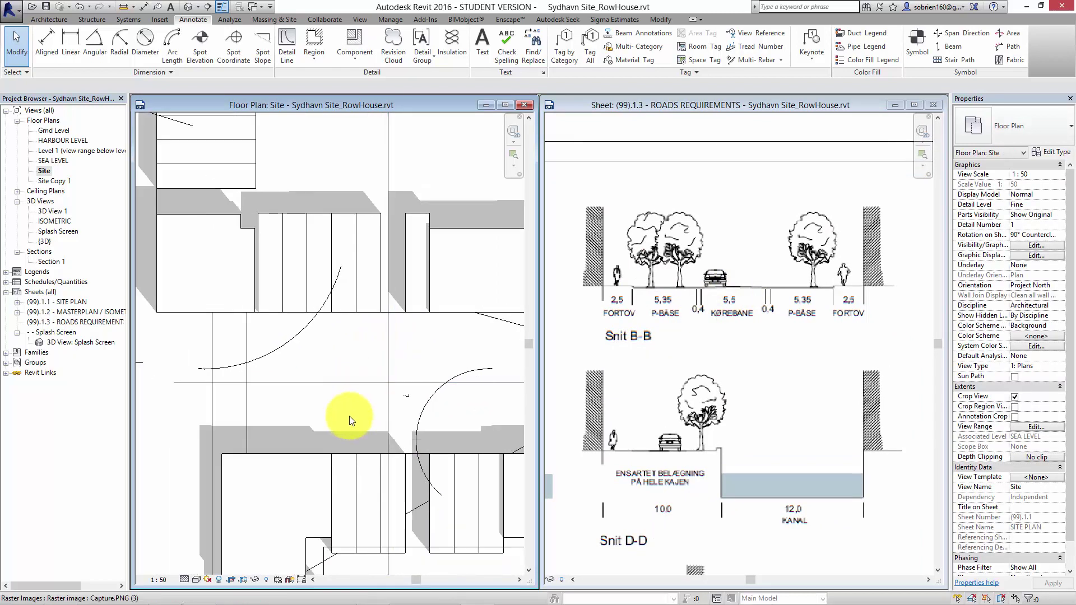
Offset a copy of the street centreline 2750 mm towards the upper block as the carriageway edge
click(348, 382)
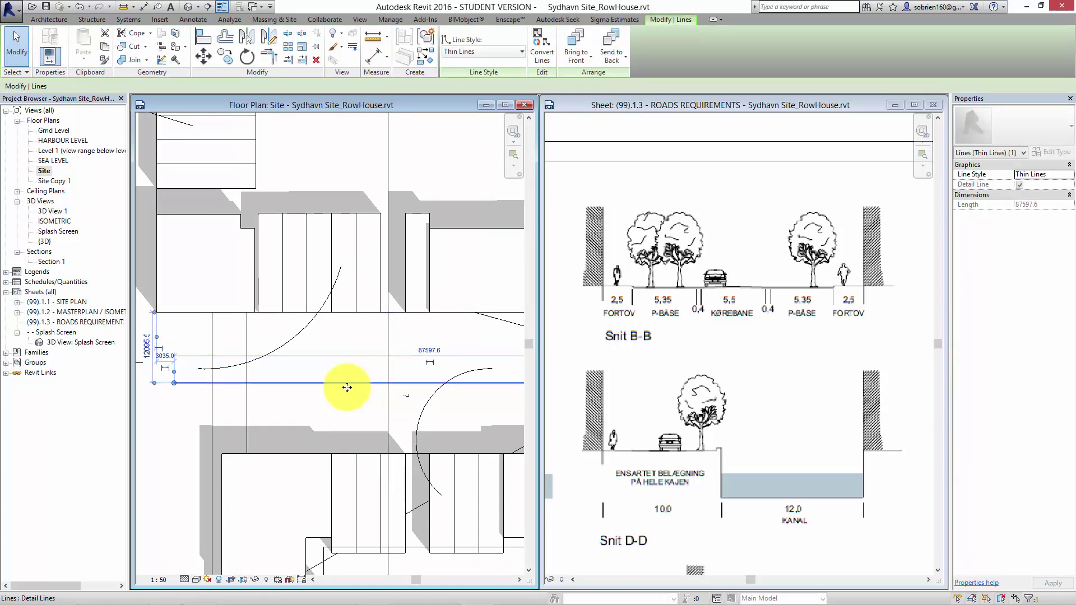
click(219, 40)
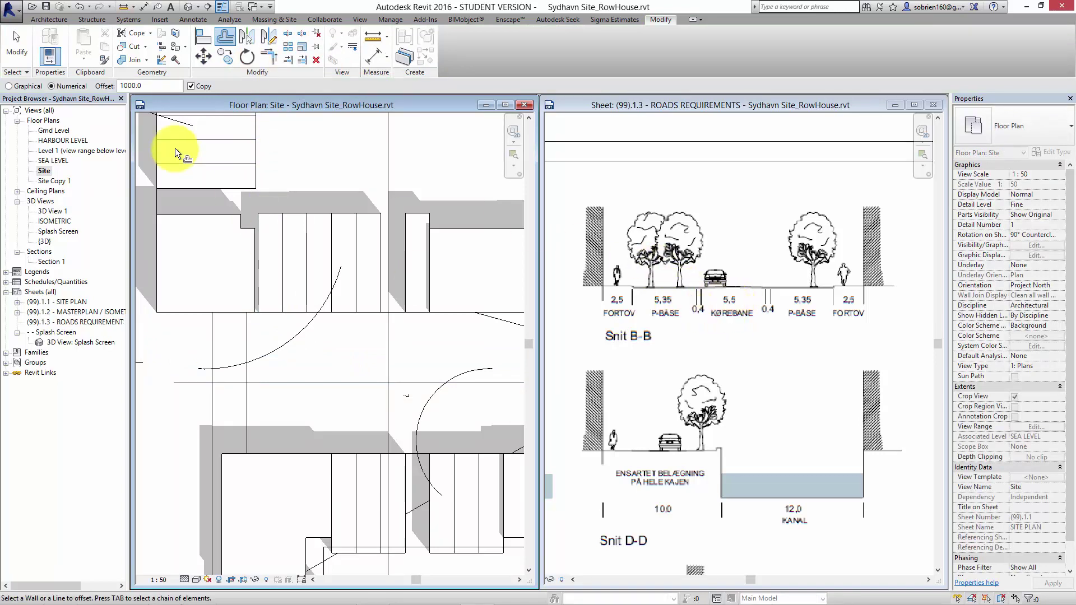
click(141, 85)
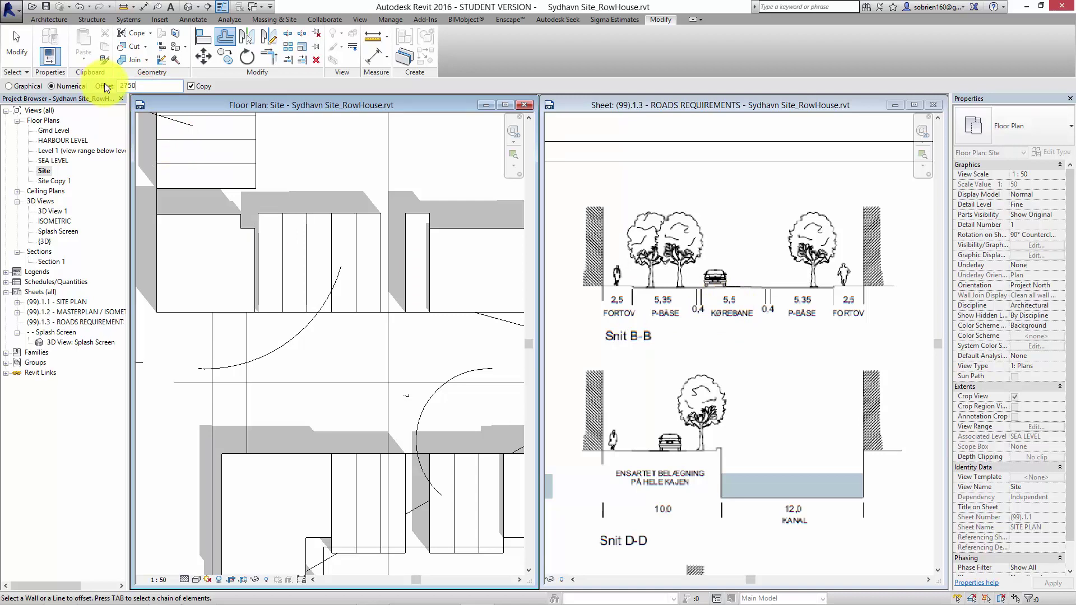
click(348, 382)
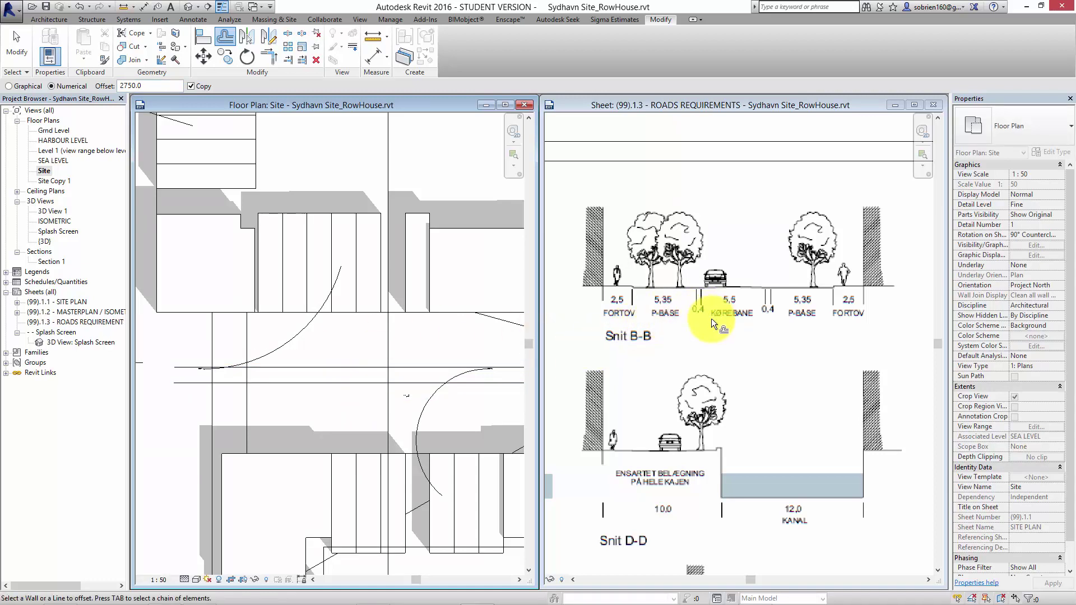
Offset the carriageway edge line 400 mm towards the upper block, and offset the resulting line another 5350 mm for the parking strip
drag(149, 85, 83, 88)
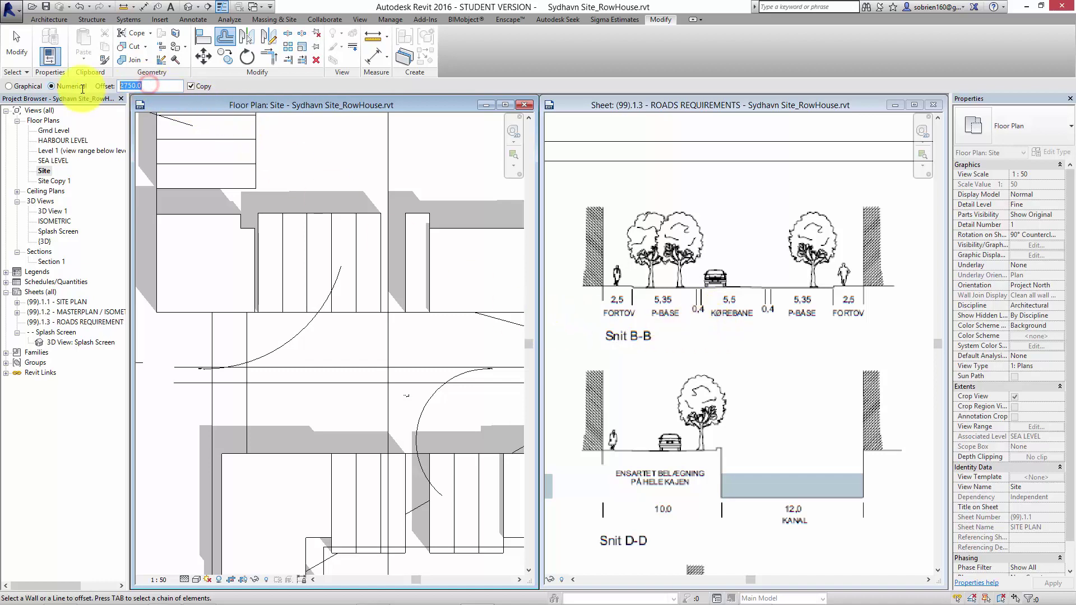
text(400.0)
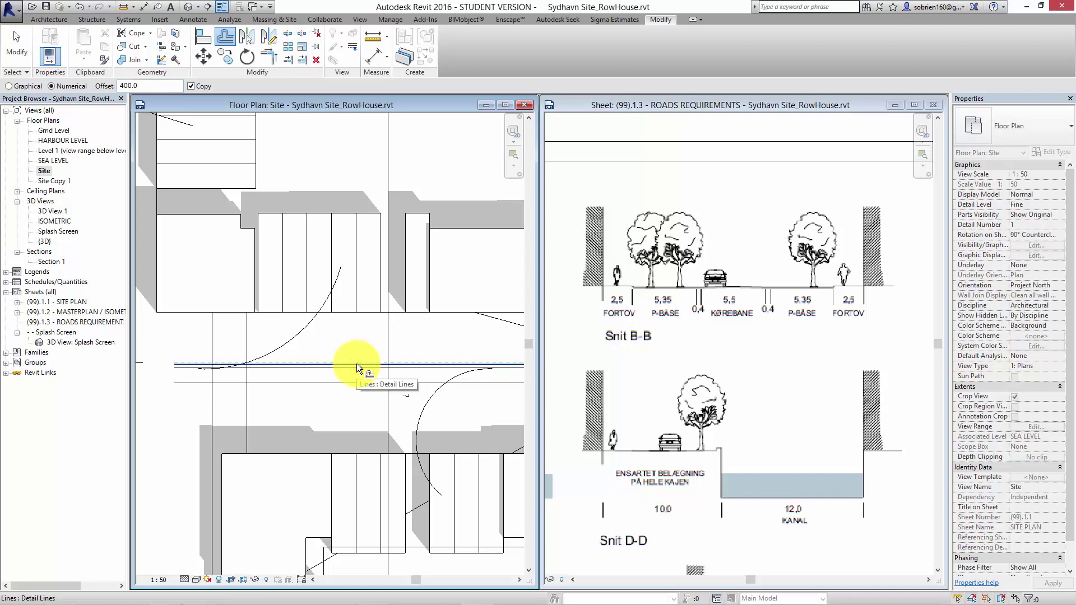
drag(165, 84, 99, 85)
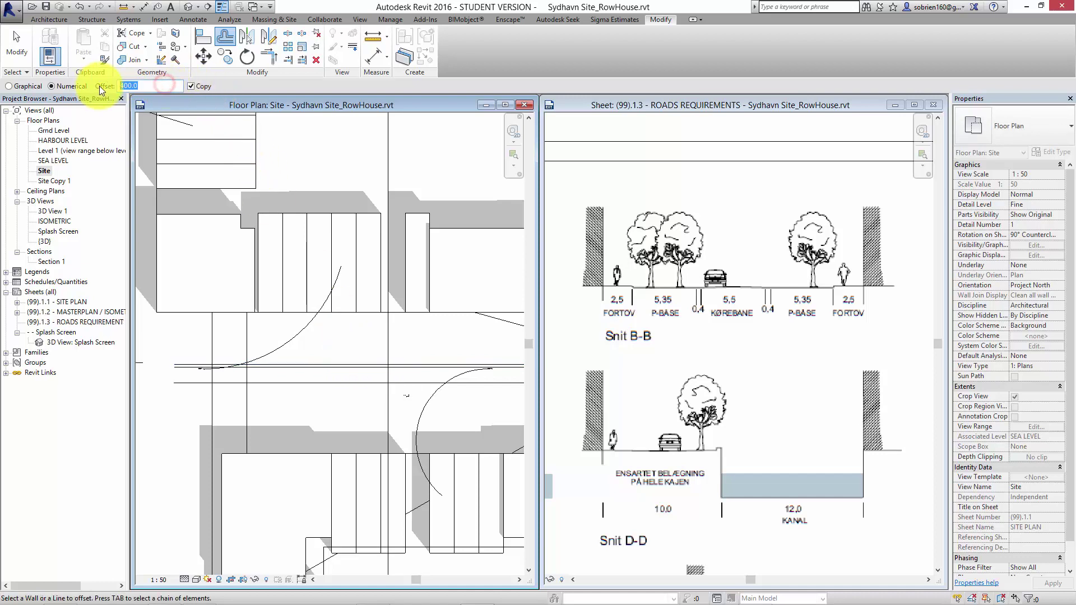
text(535)
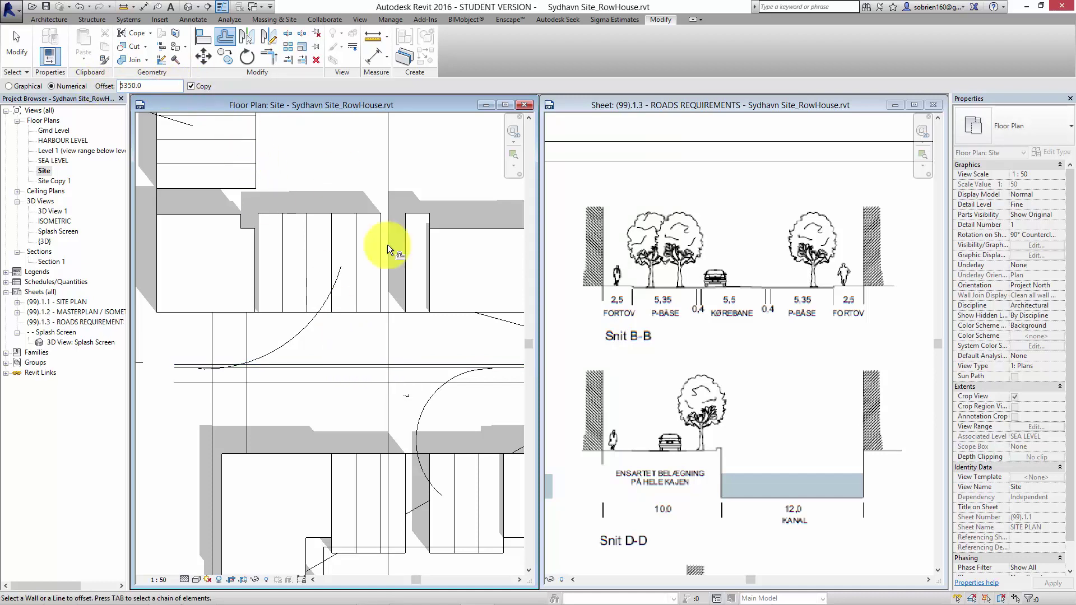
click(361, 362)
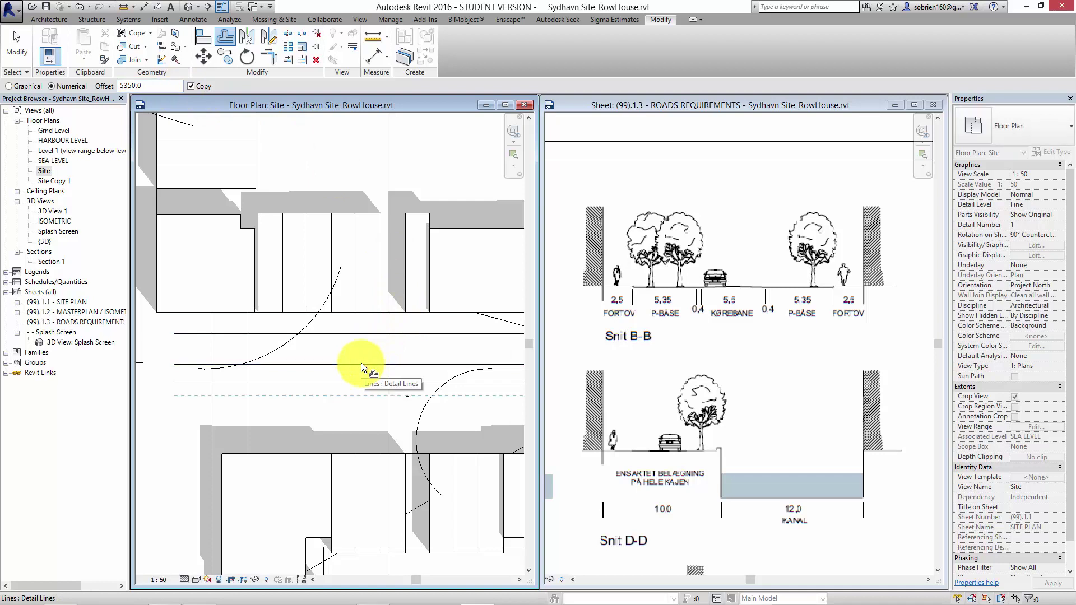
Offset the parking strip's outer line 2500 mm towards the upper block to mark the pavement
drag(145, 84, 106, 81)
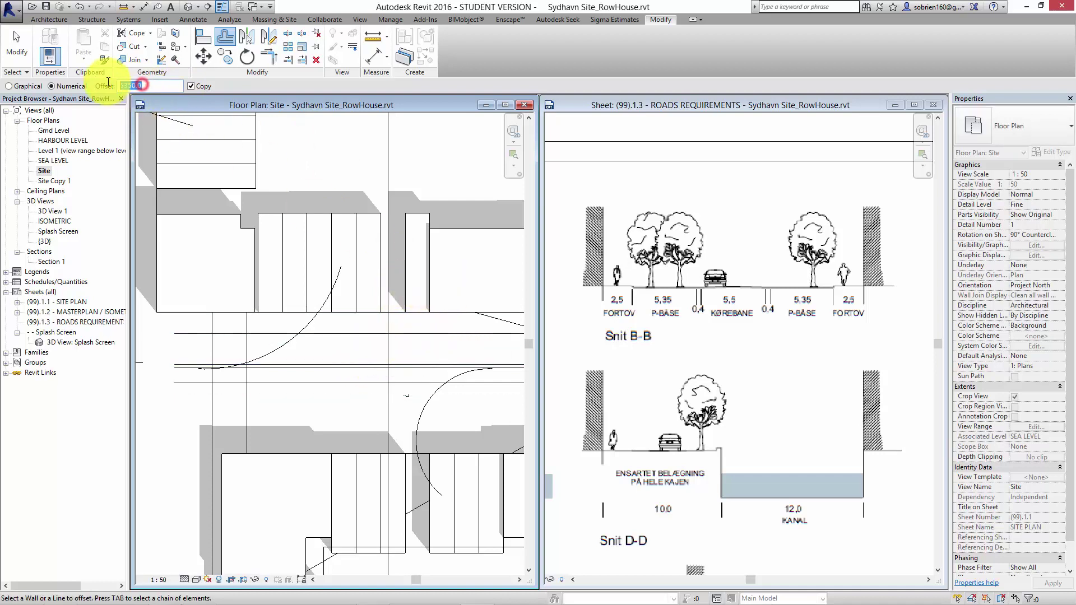
text(2500)
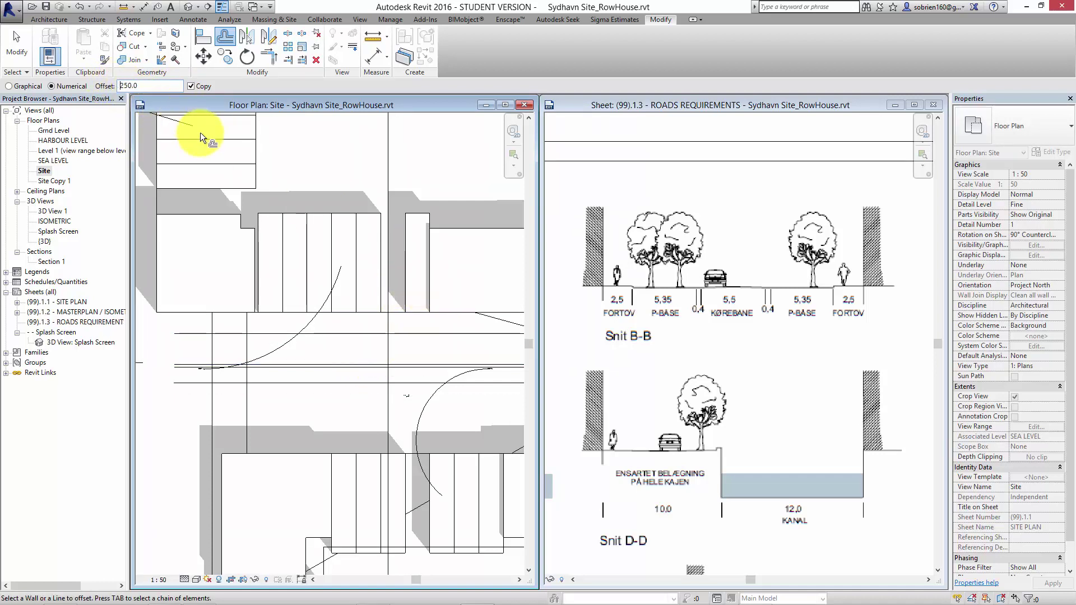
drag(132, 85, 151, 84)
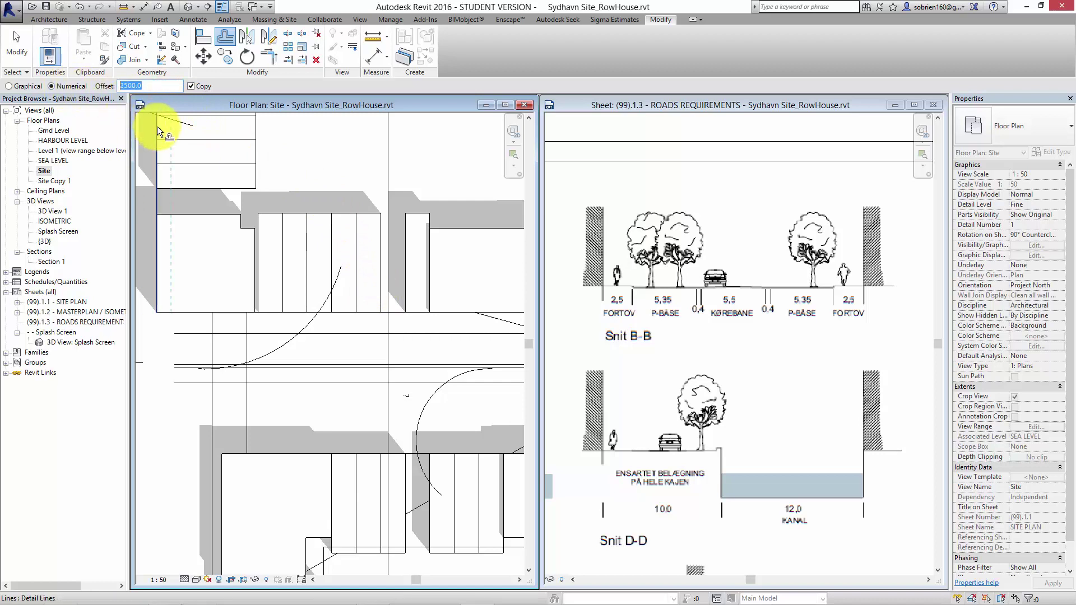
click(145, 85)
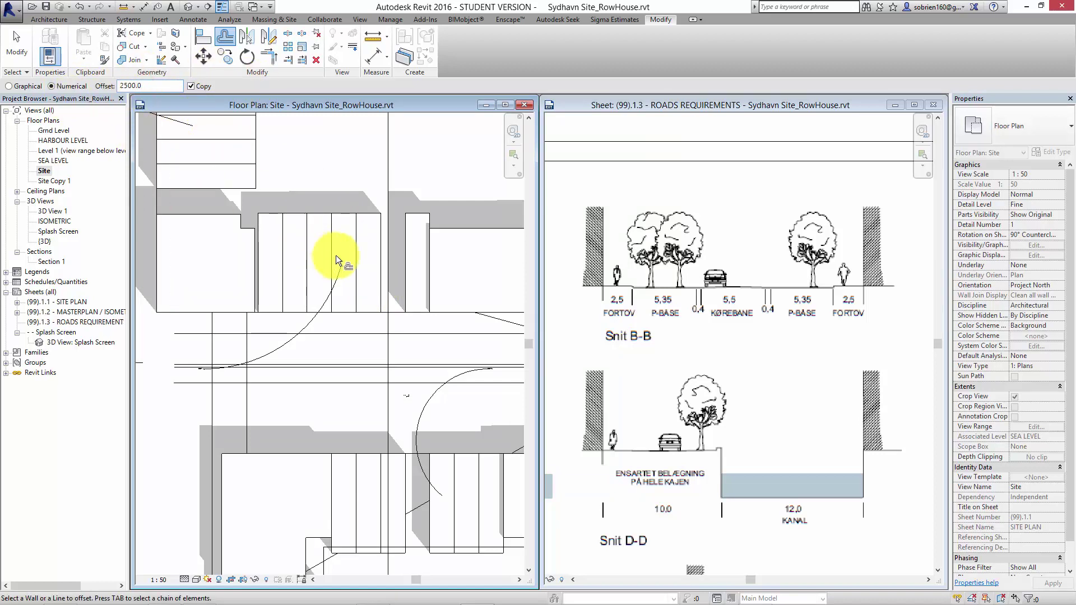
click(346, 332)
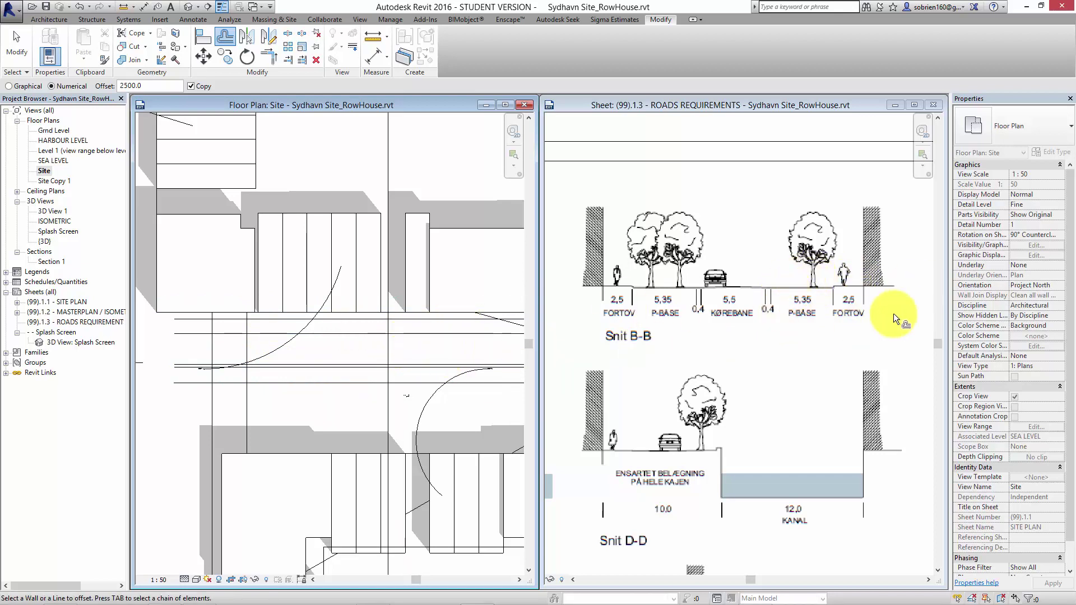
Mirror the four offset lines for carriageway edge, 400 mm strip, parking and pavement about the street centreline towards the lower block
click(435, 368)
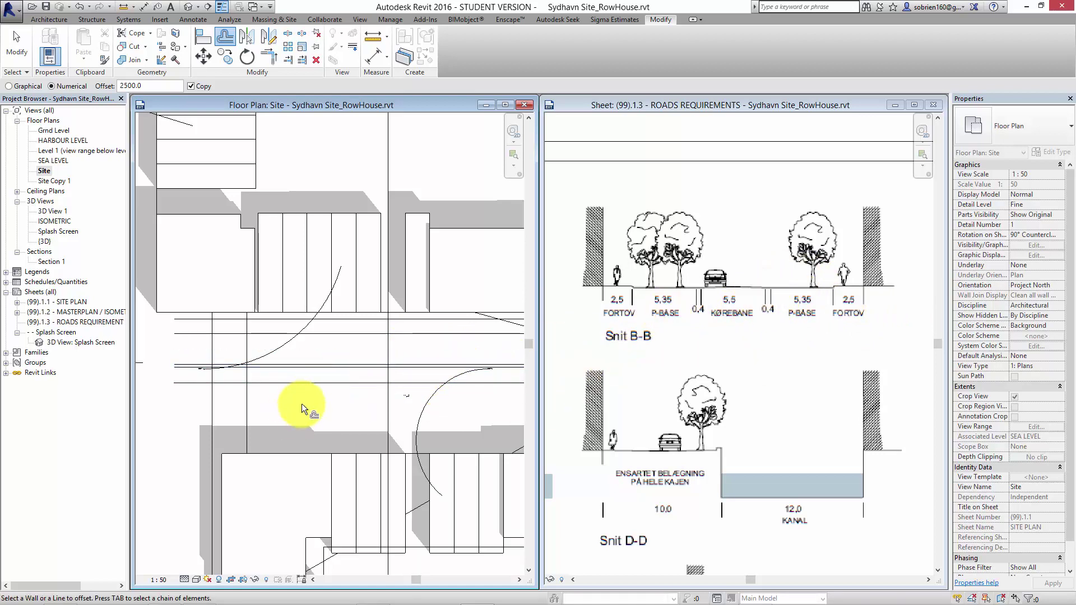
key(Escape)
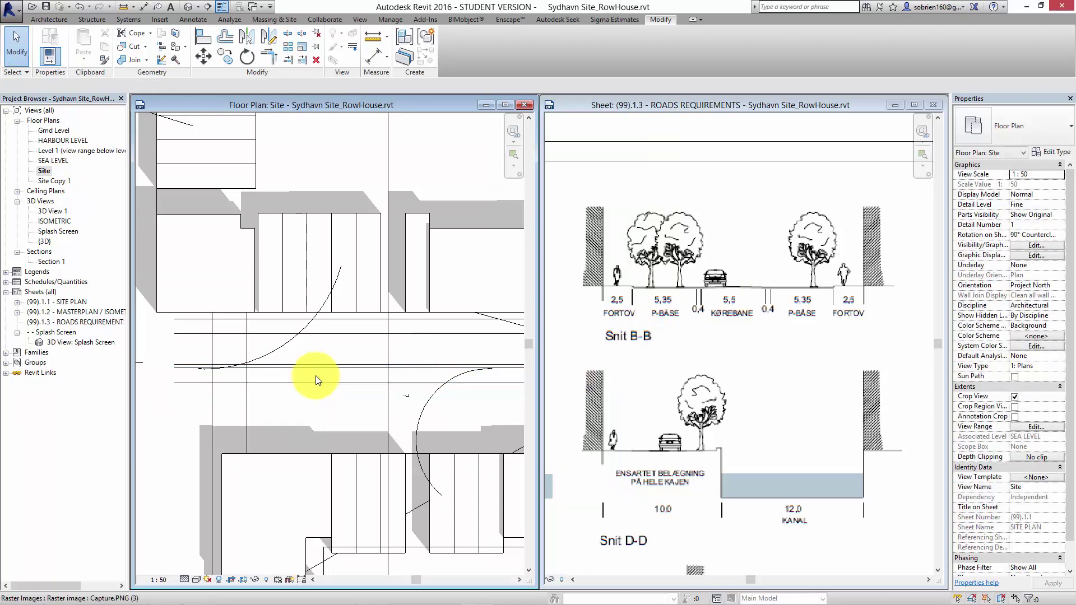
click(359, 372)
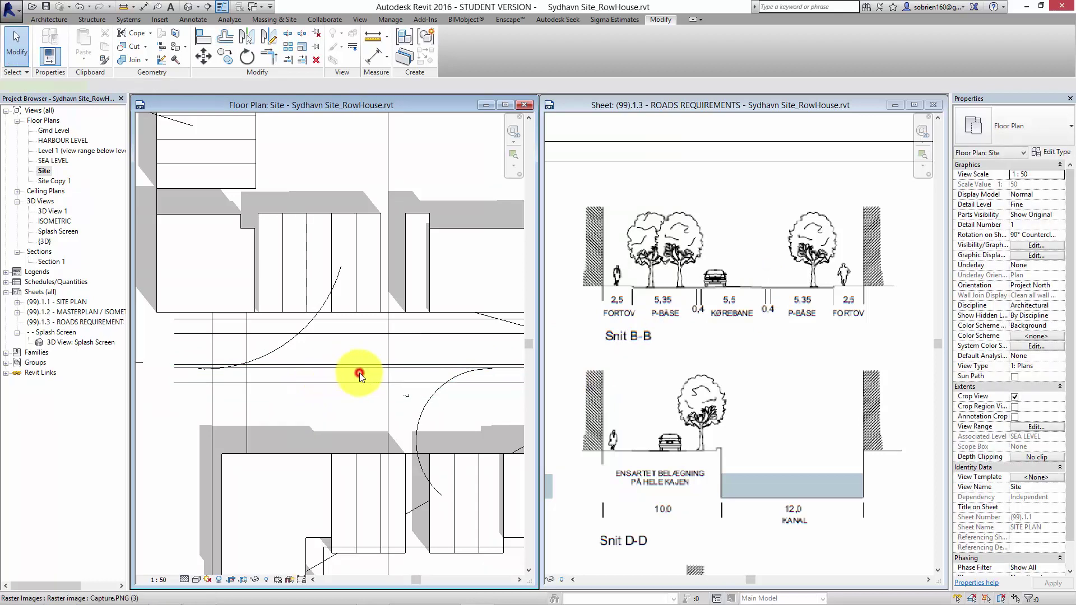
click(359, 369)
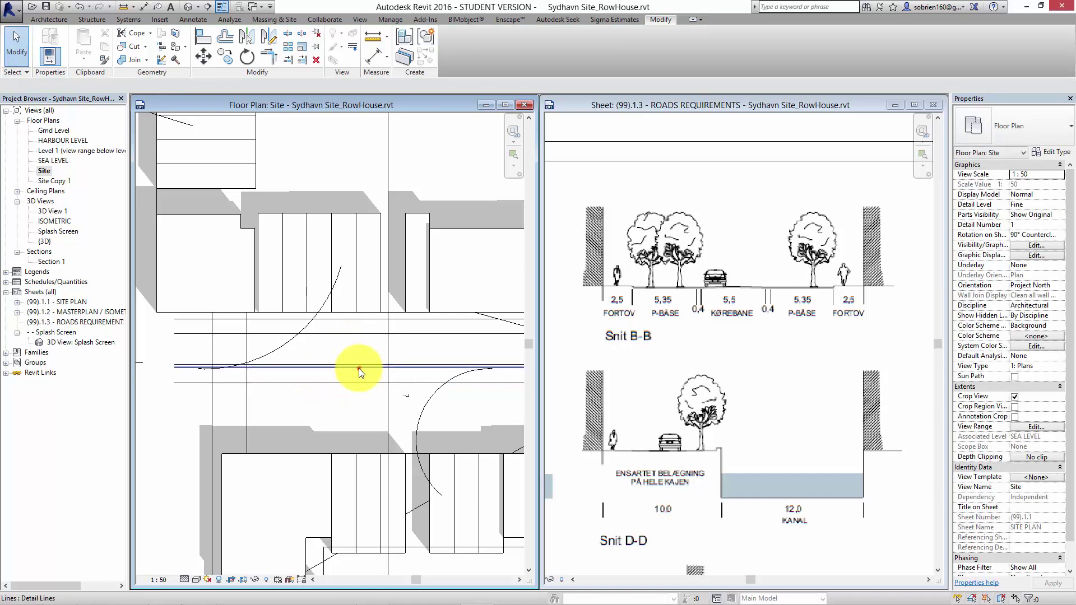
click(358, 368)
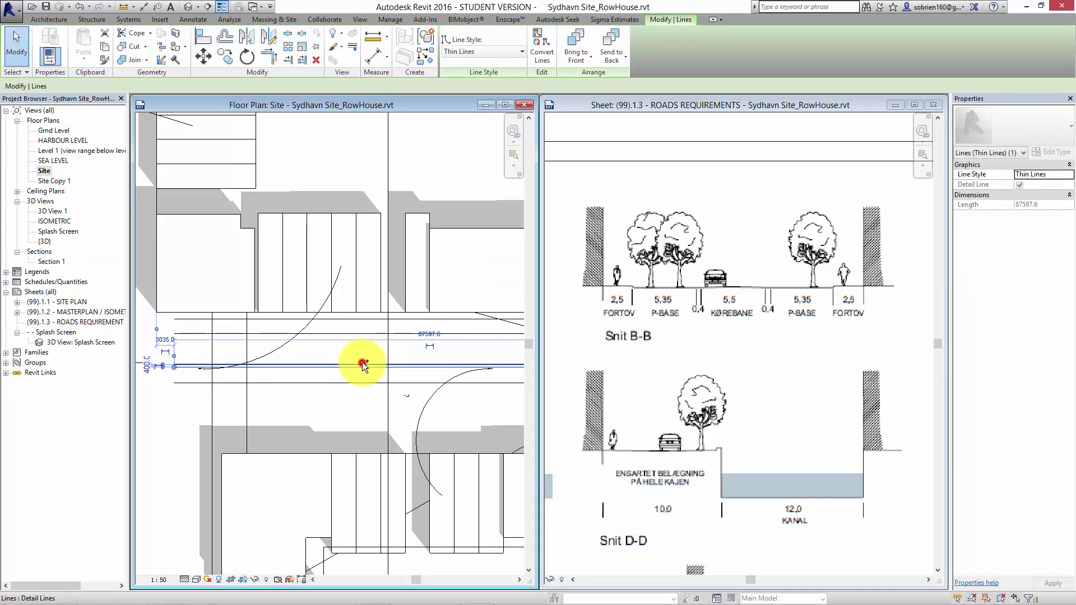
ctrl+click(343, 333)
ctrl+click(346, 321)
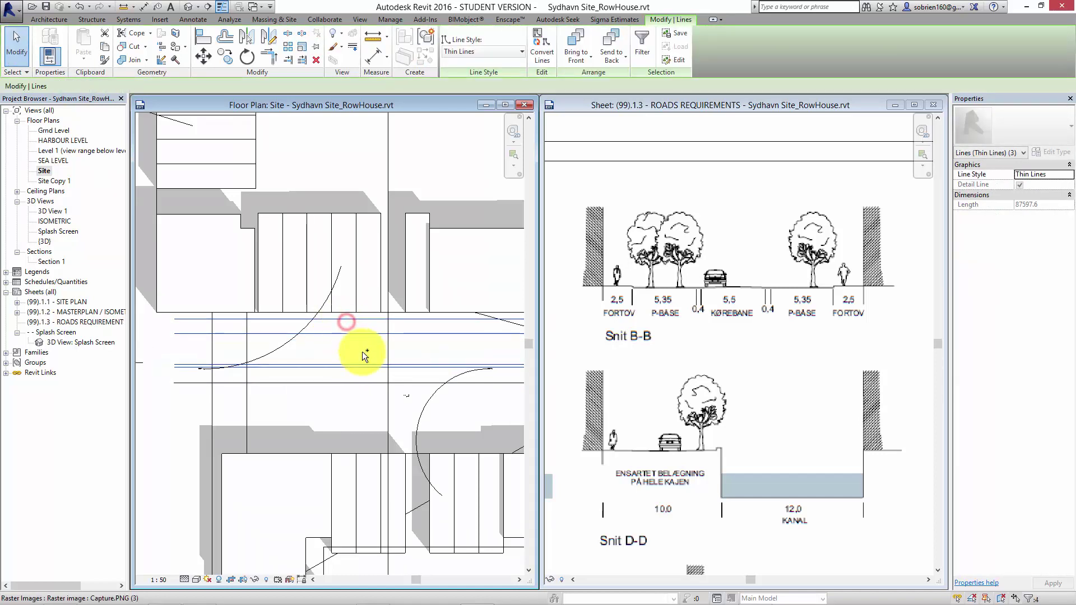
click(249, 37)
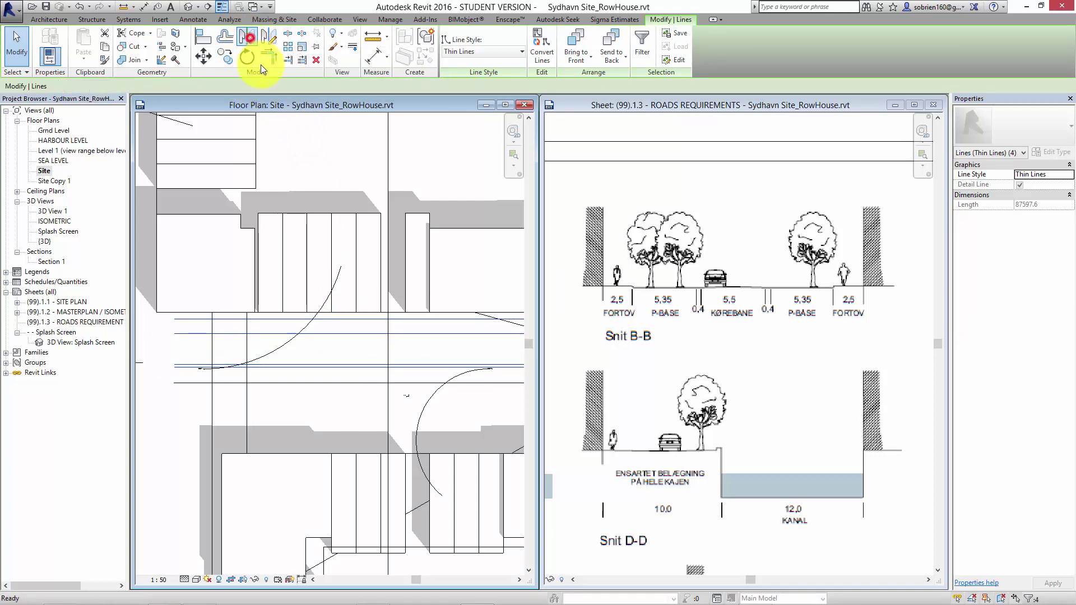
click(341, 383)
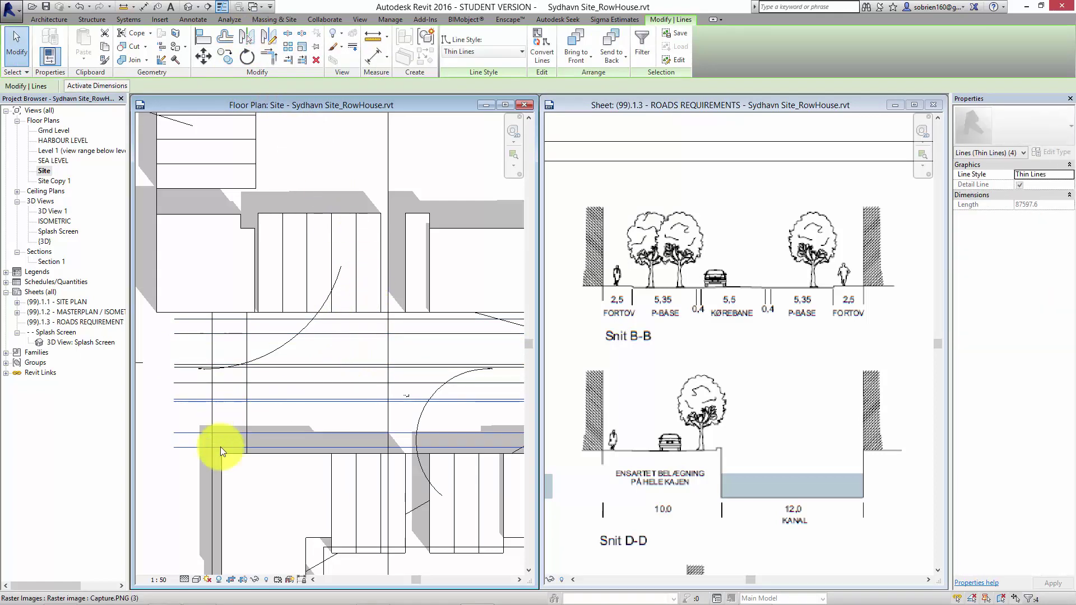
click(177, 523)
Examine the quay road's section marks on the MASTERPLAN sheet, close it, and tile the Site plan beside the ROADS REQUIREMENTS sheet
scroll(230, 449, down, 3)
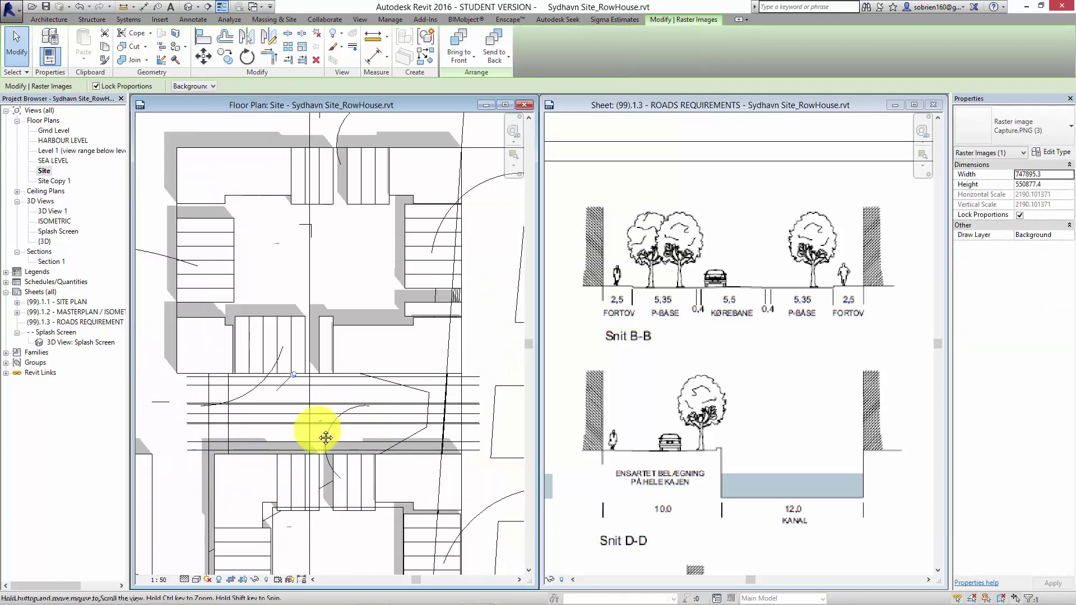
scroll(344, 414, up, 4)
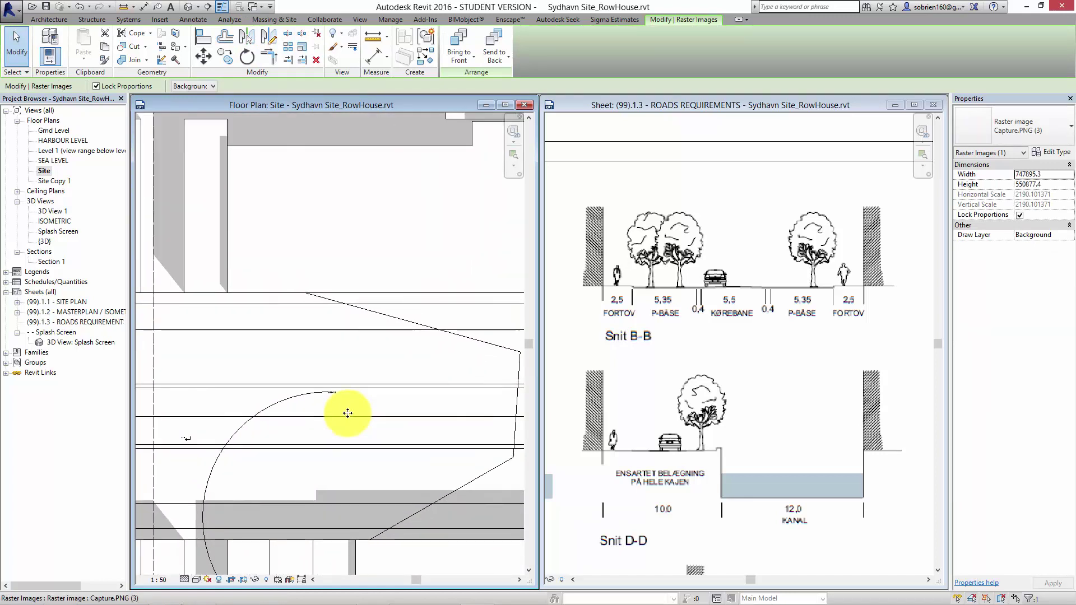
scroll(348, 413, down, 5)
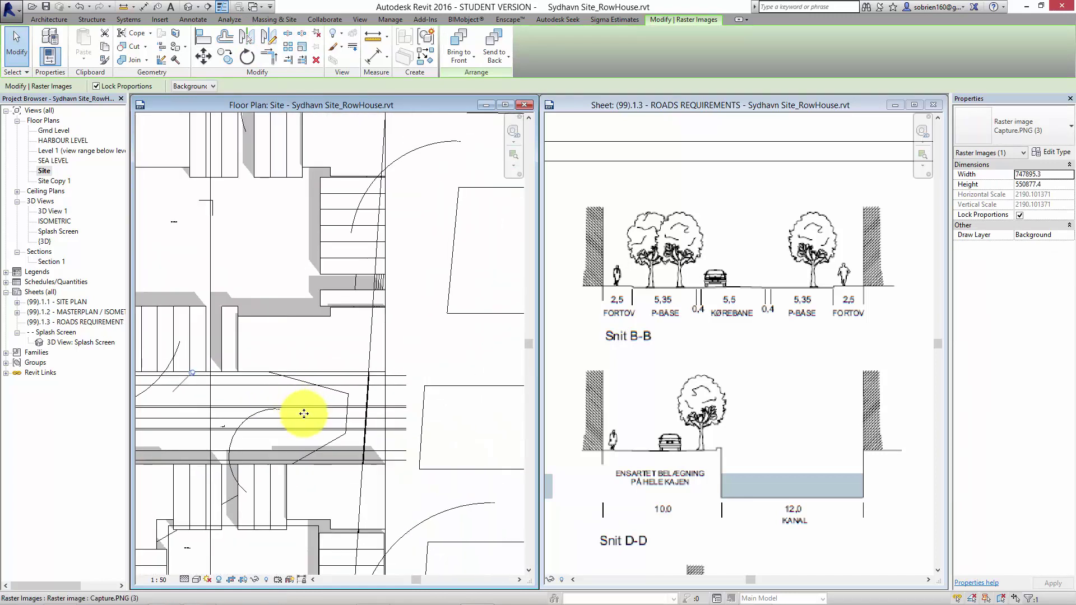
middle_drag(298, 413, 394, 397)
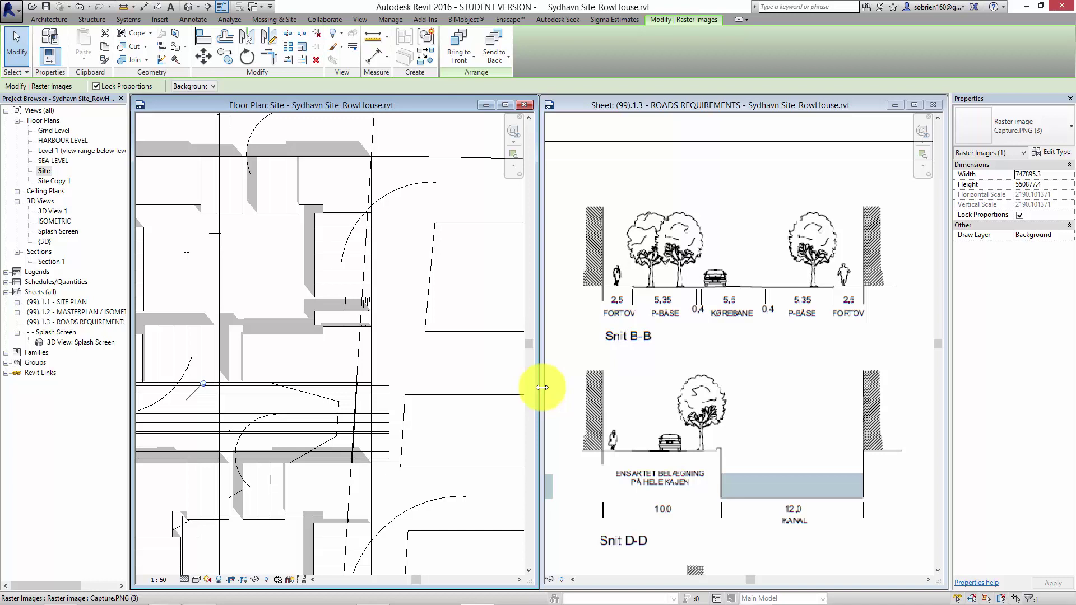
double_click(78, 311)
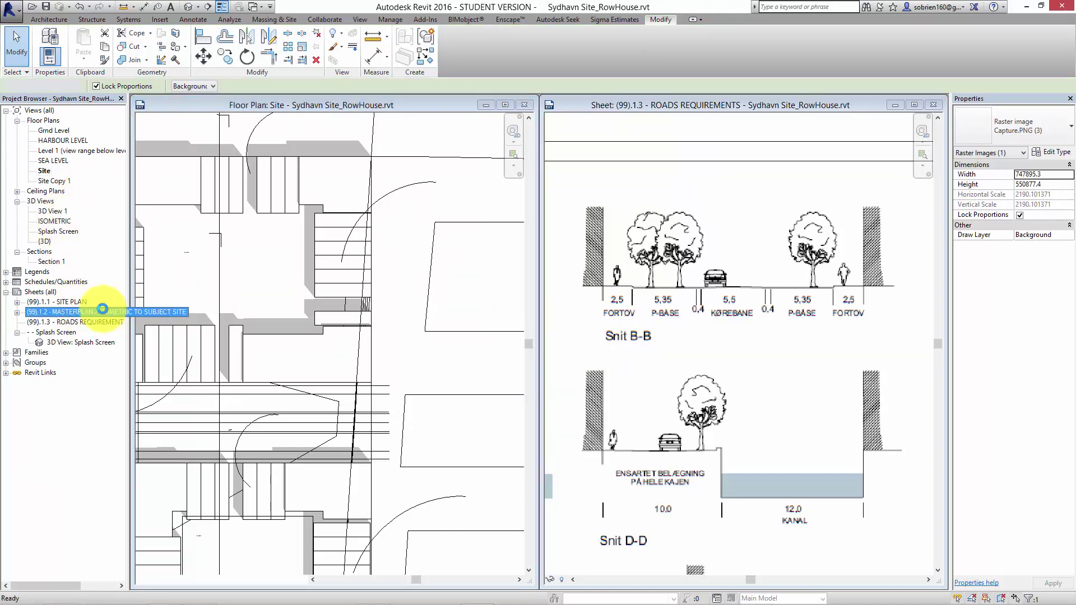
click(840, 192)
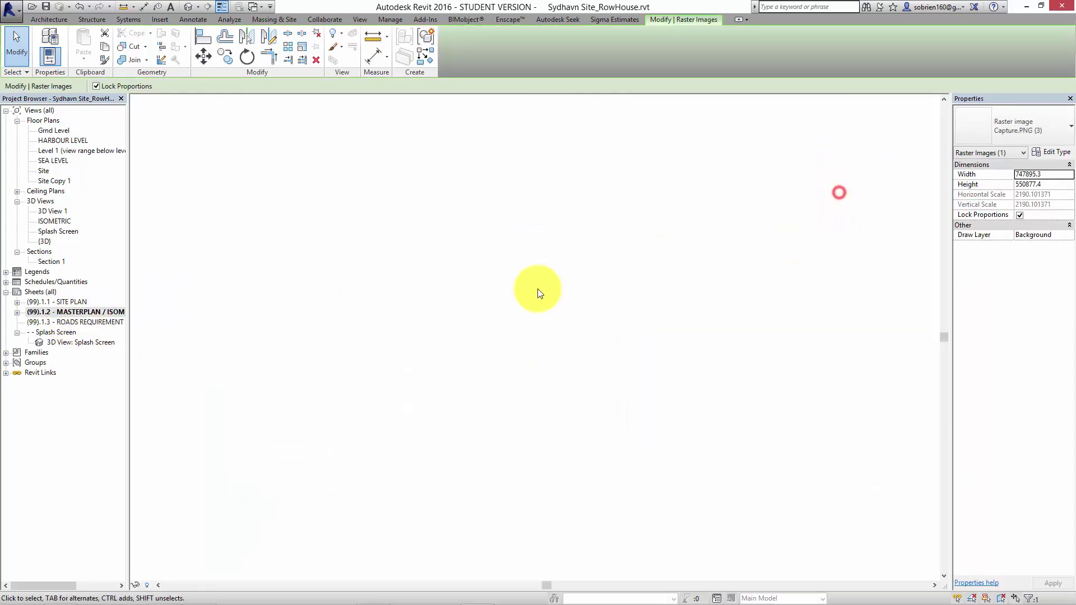
scroll(359, 275, up, 6)
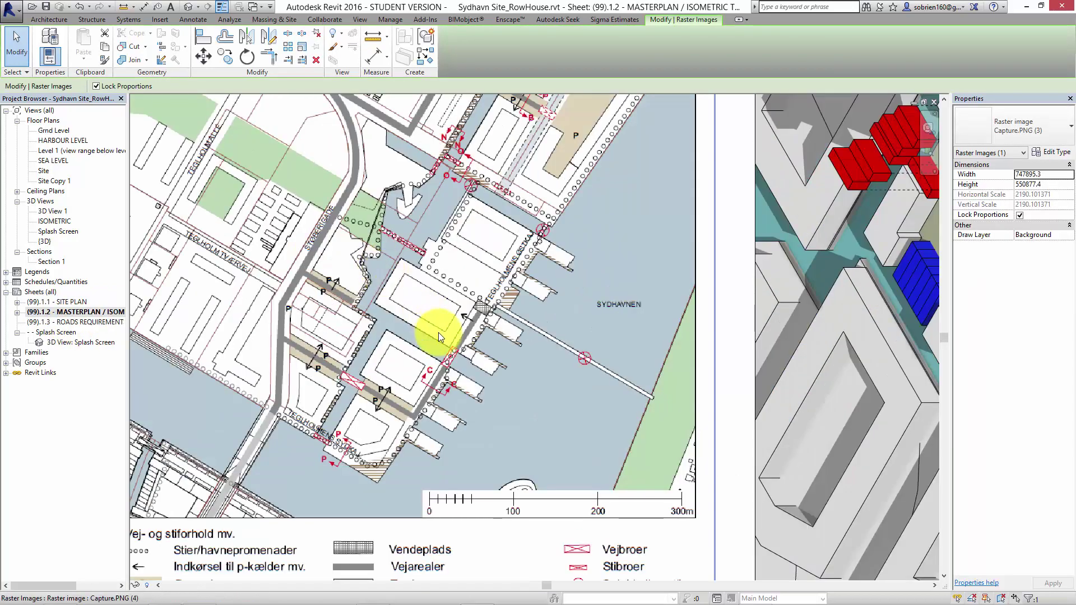
scroll(436, 420, up, 2)
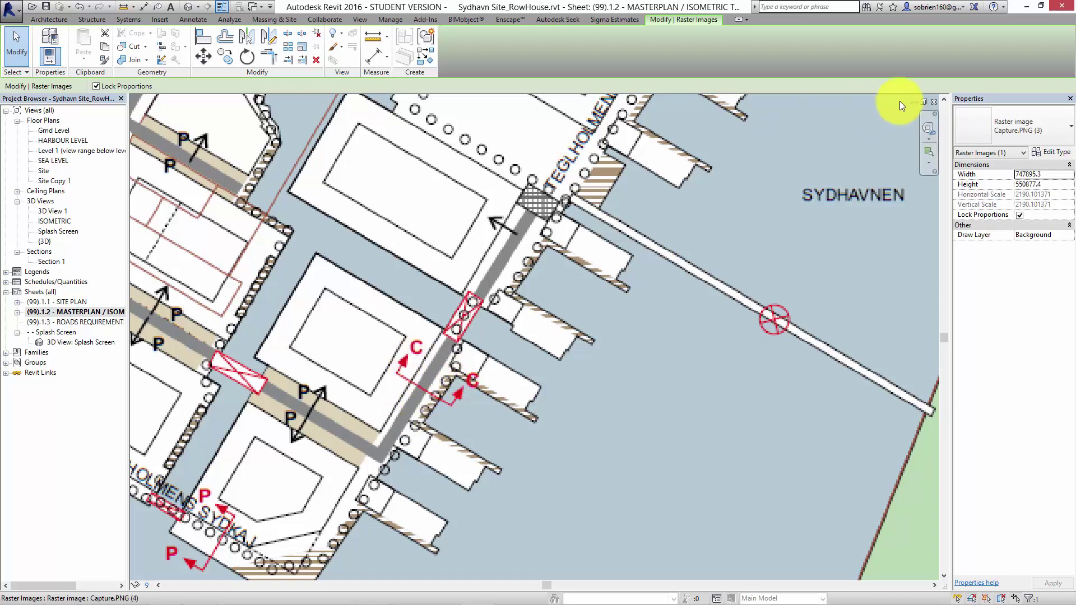
click(935, 103)
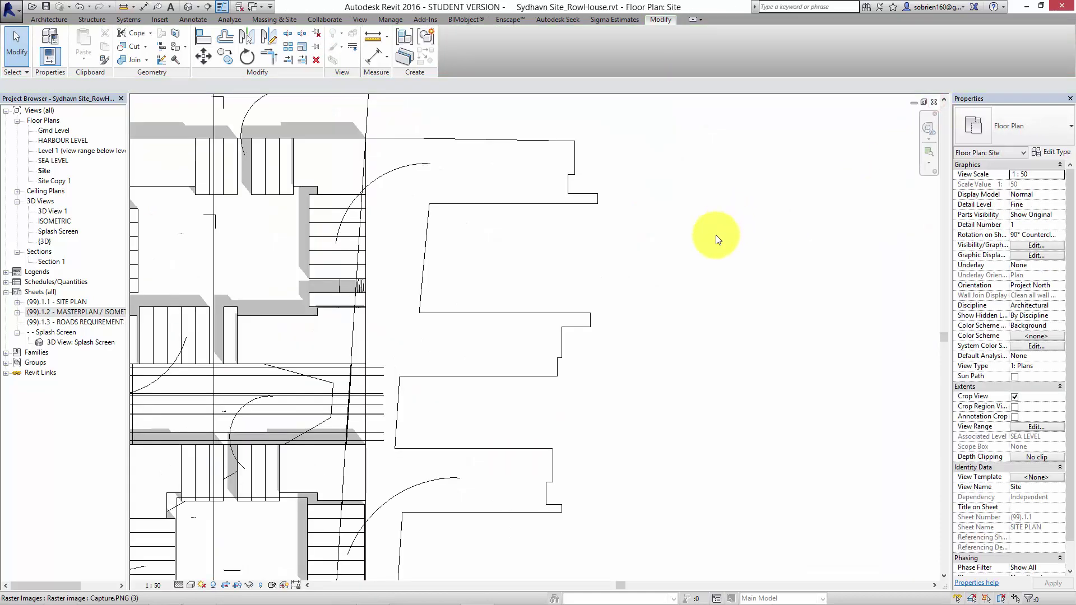
key(w)
key(t)
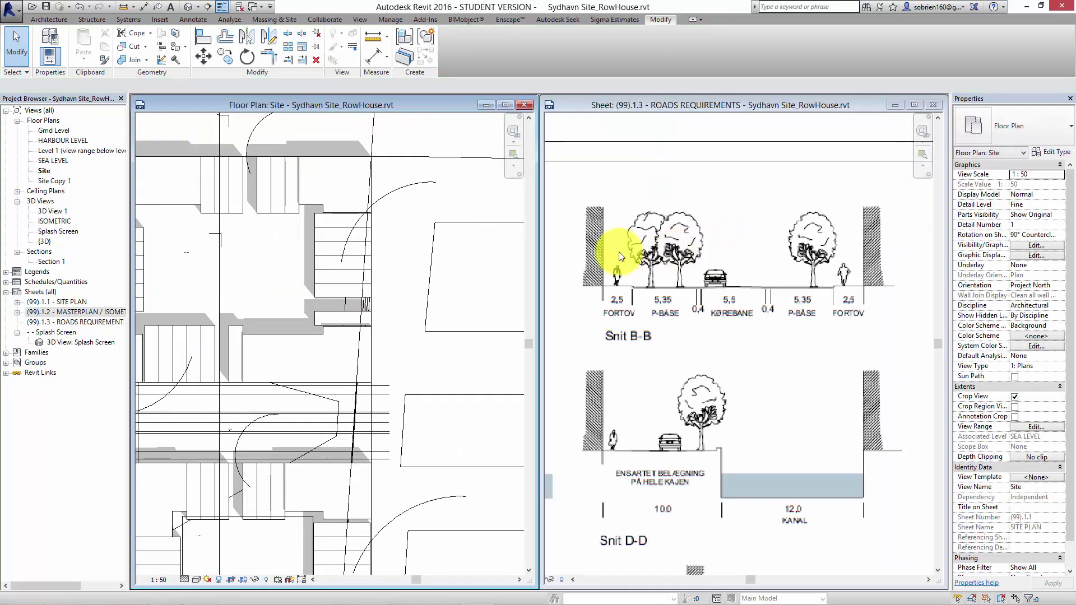
Examine the Snit C-C street widths on the ROADS REQUIREMENTS sheet
click(684, 365)
scroll(632, 383, down, 3)
scroll(701, 355, up, 4)
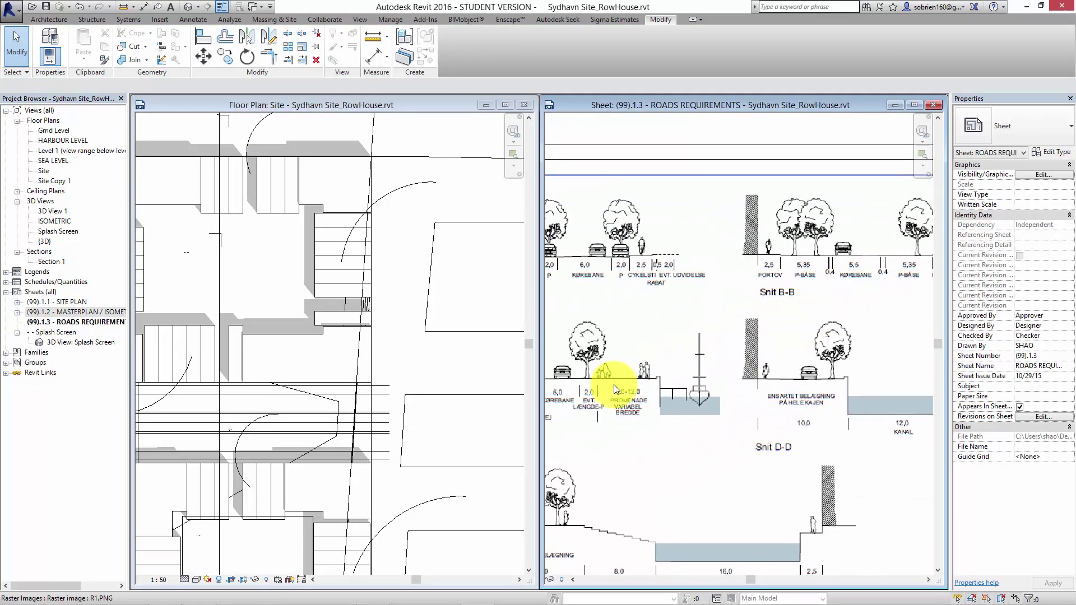
scroll(689, 427, up, 2)
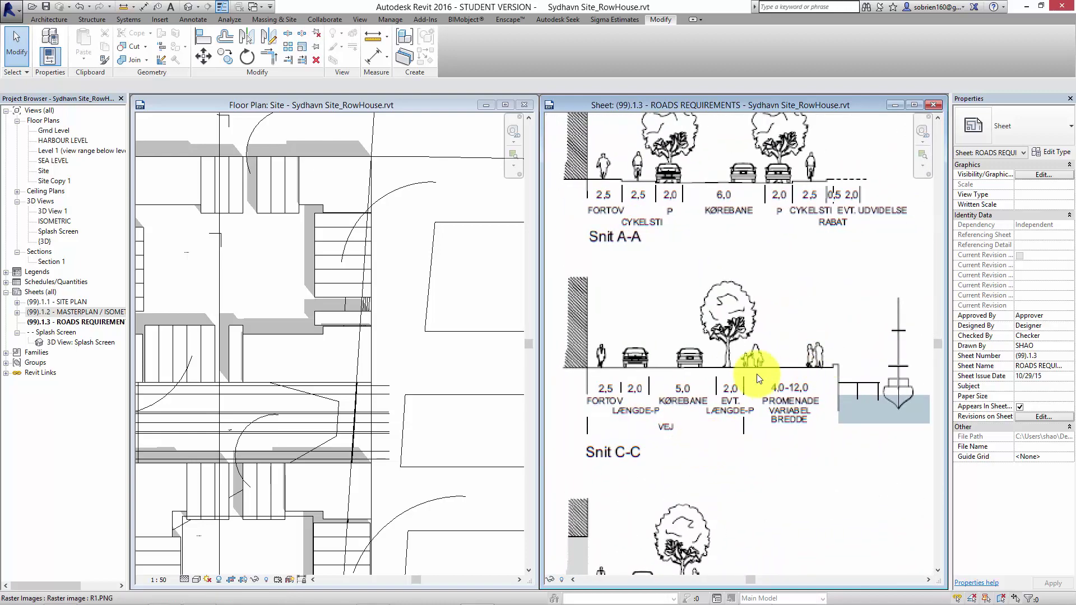
mouse_move(758, 365)
middle_down()
mouse_move(732, 358)
mouse_move(766, 361)
middle_up()
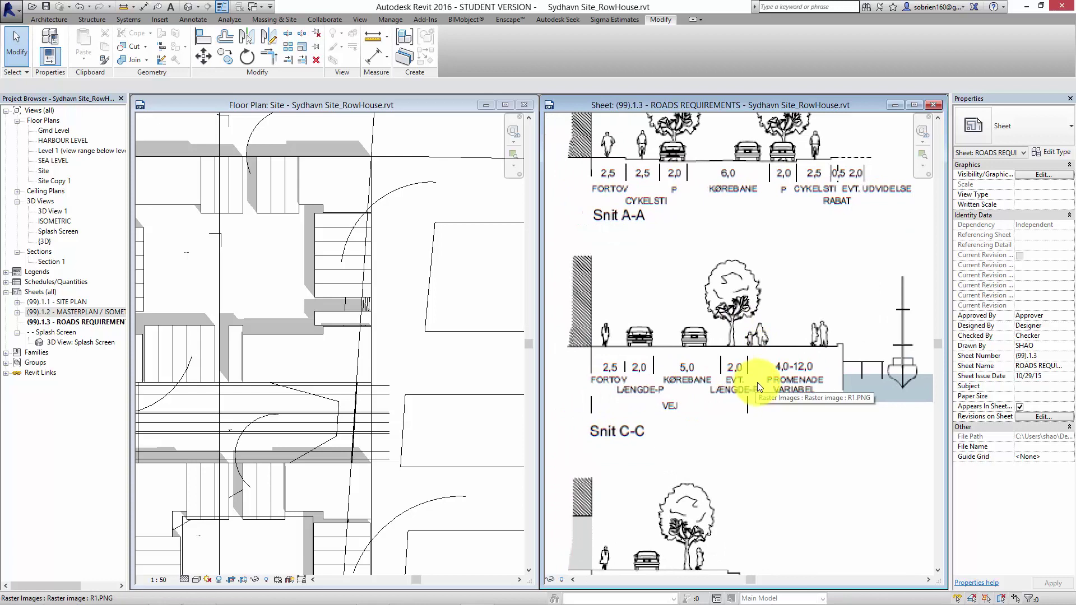
Draw a vertical detail line about 85529 mm long in the Site plan along the quay-side facade, down from the upper block's corner
click(446, 268)
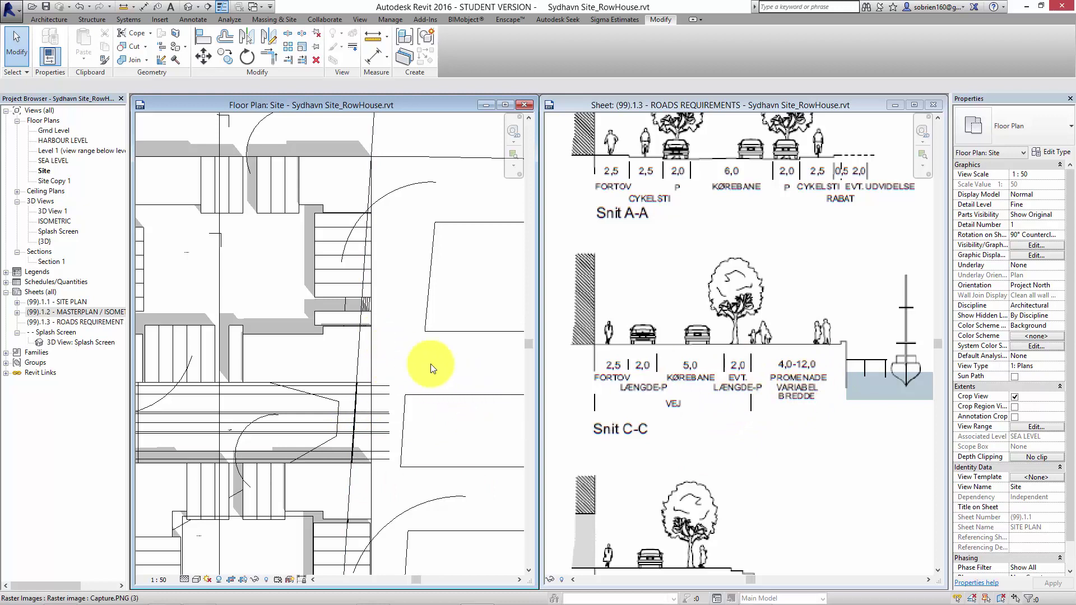
click(471, 357)
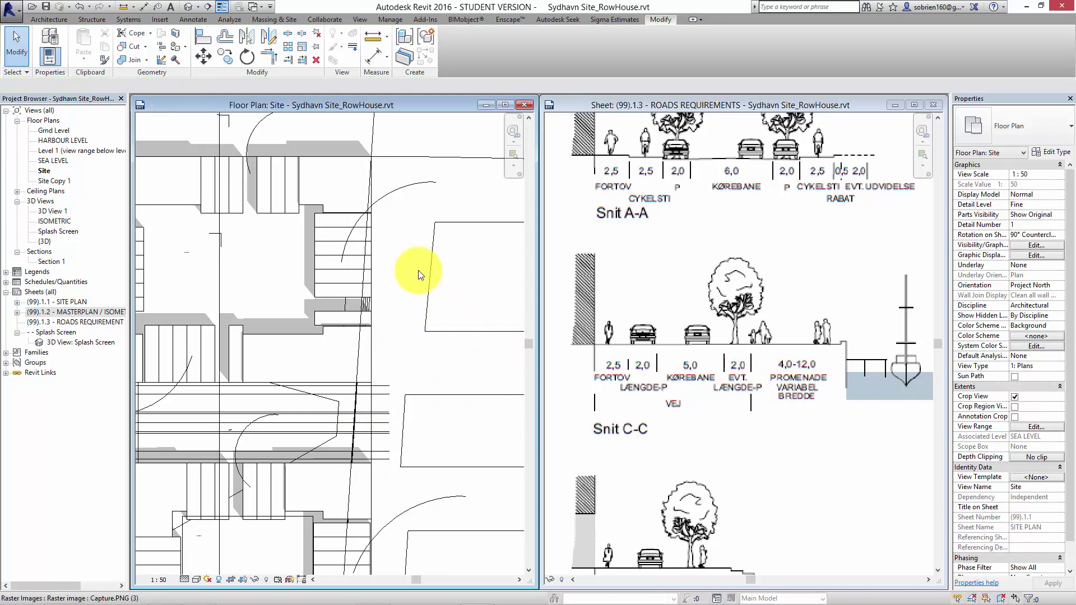
key(d)
key(l)
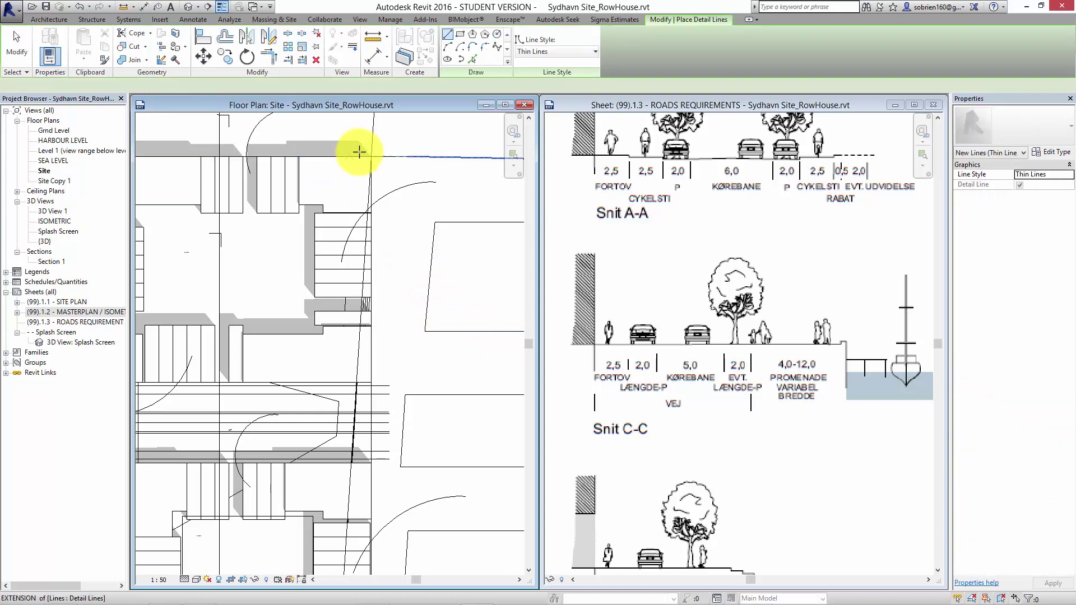
click(373, 155)
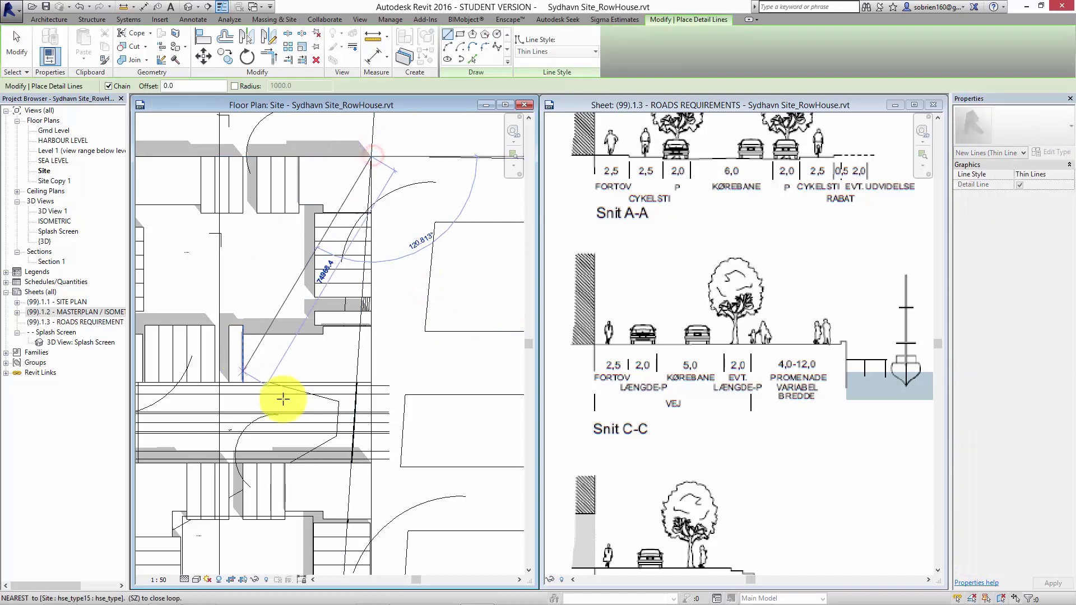
click(370, 442)
key(Escape)
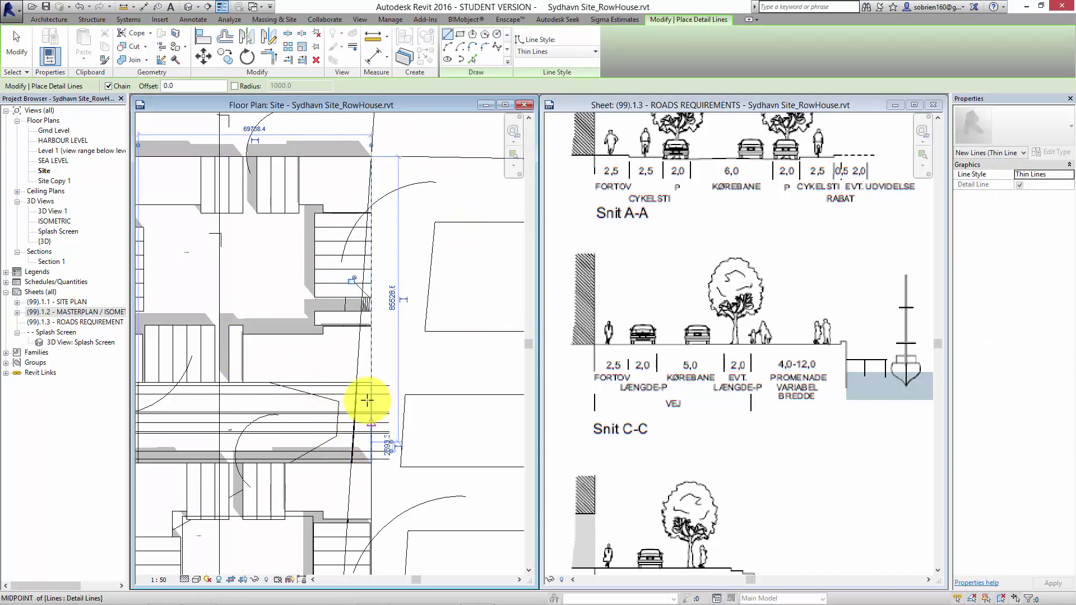
key(Escape)
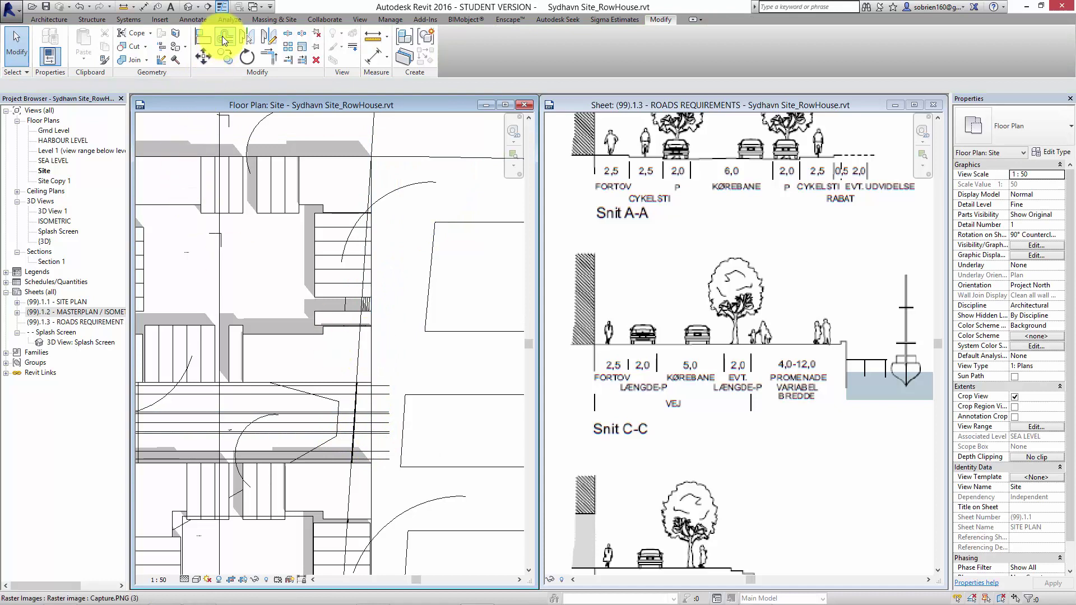
Offset a copy of the facade line 2500 mm towards the quay for the pavement, and the resulting line another 2000 mm for parking
click(222, 36)
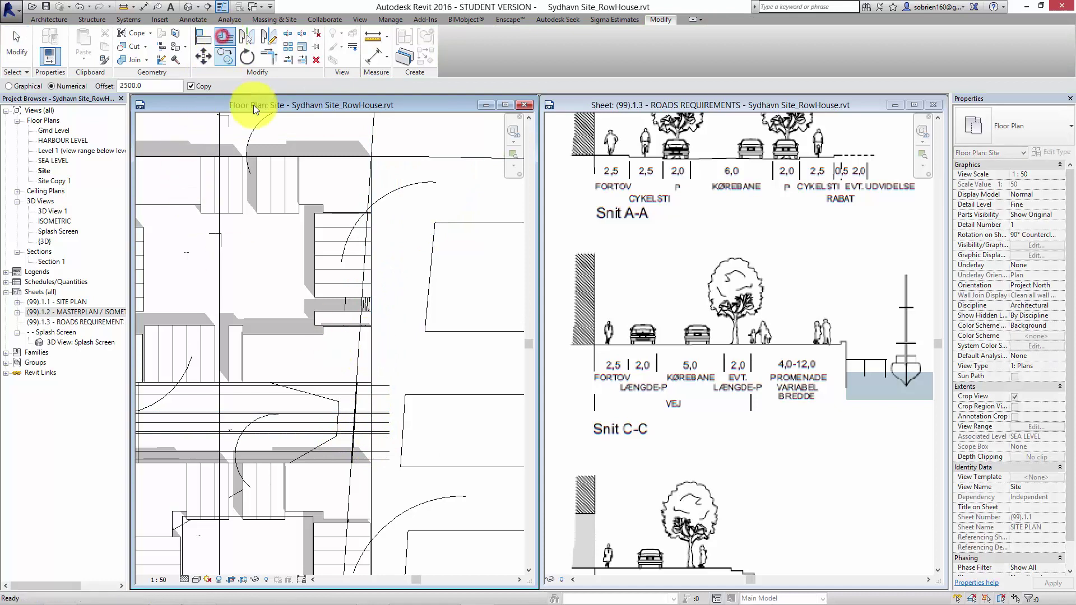
click(375, 362)
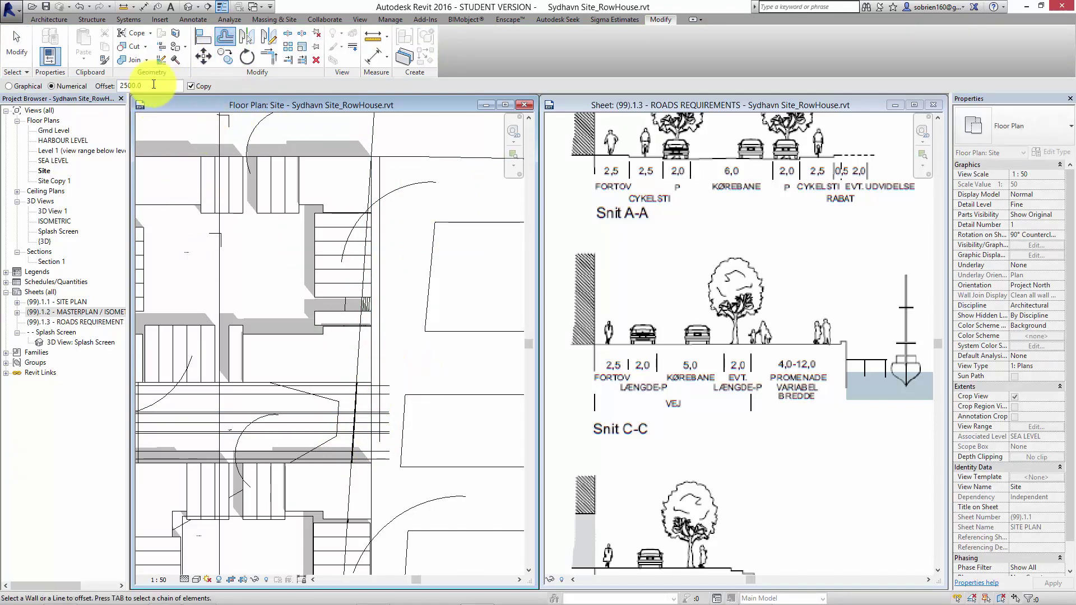
drag(154, 84, 127, 85)
text(00)
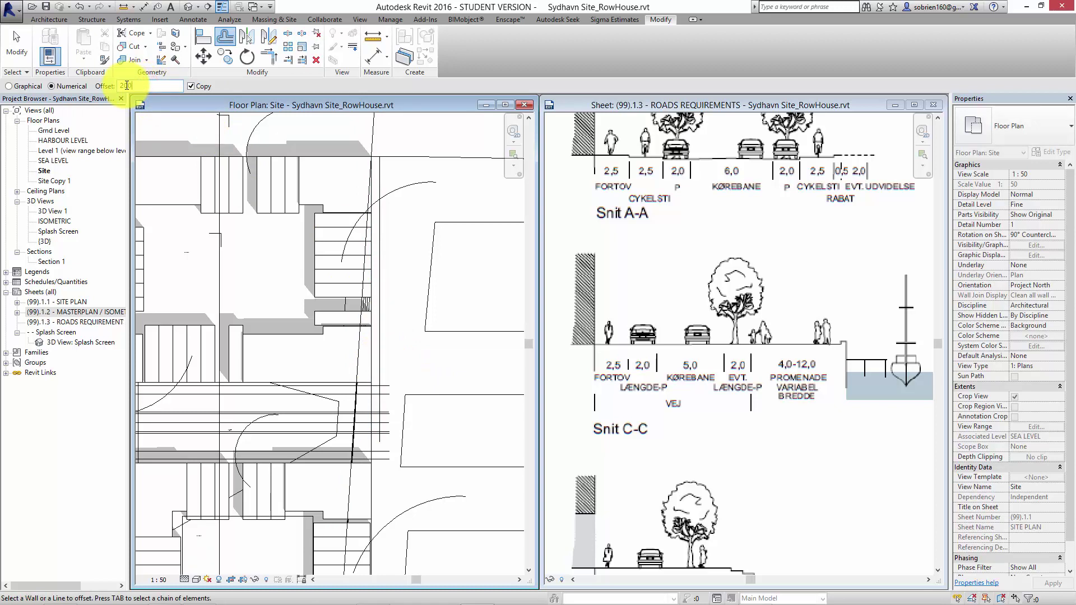
text(0)
click(384, 349)
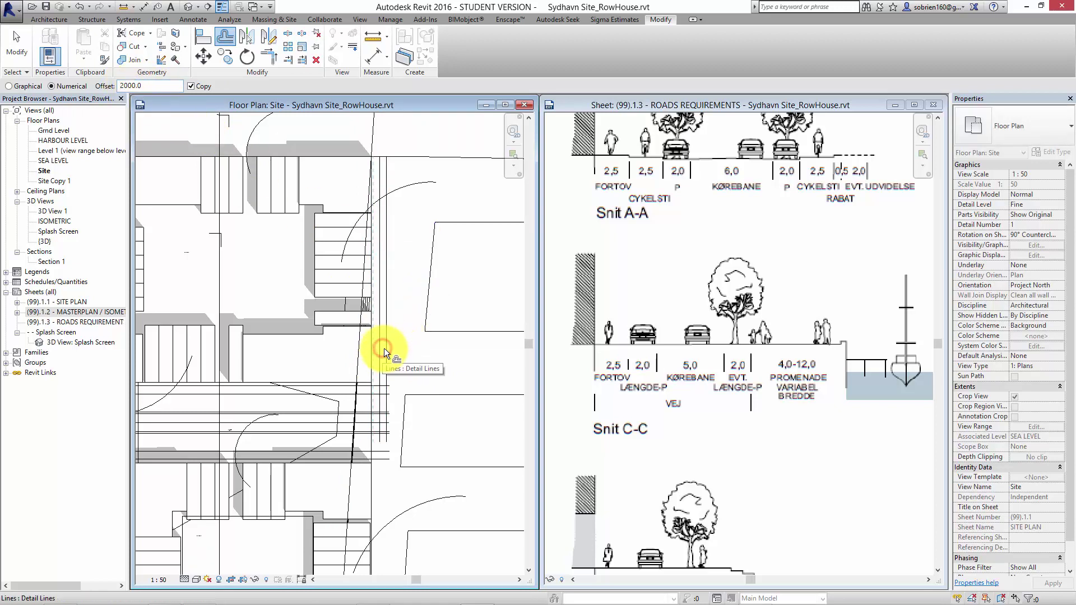
Offset the parking strip's outer line 5000 mm towards the quay for the carriageway
drag(145, 85, 80, 85)
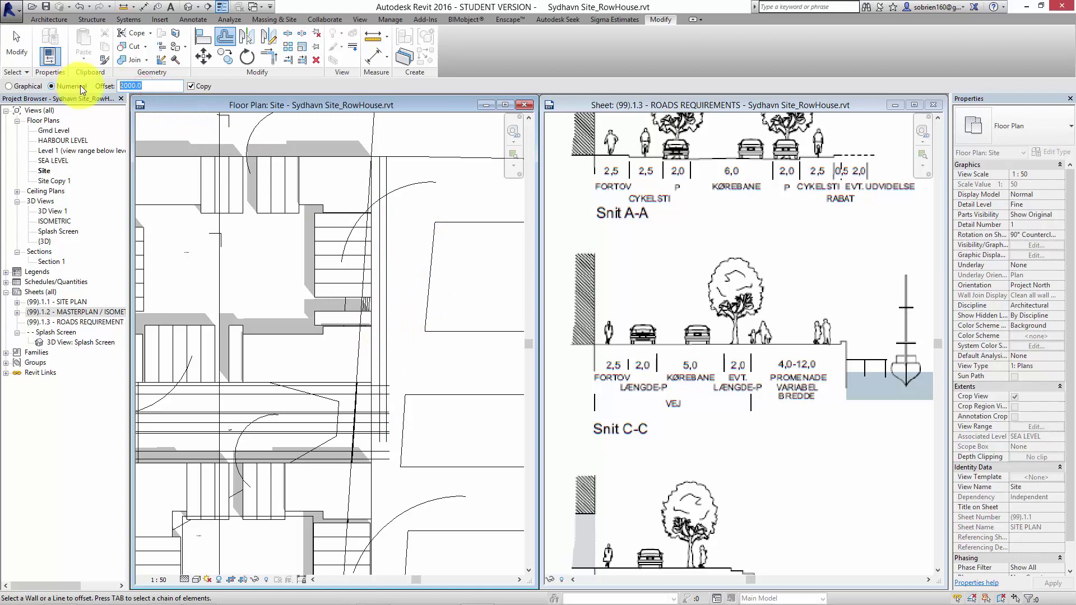
text(50)
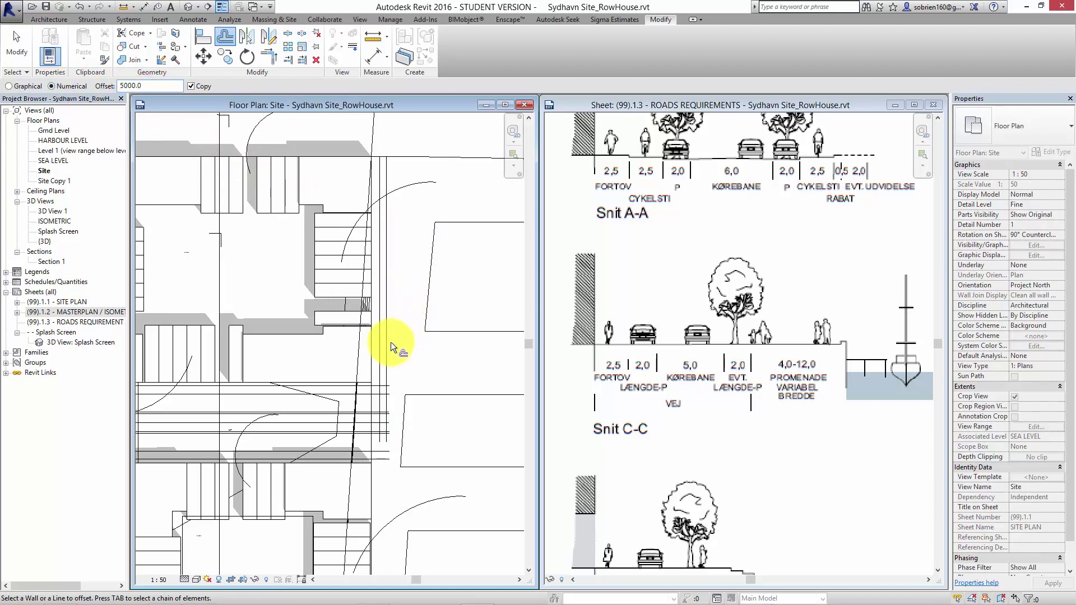
click(389, 342)
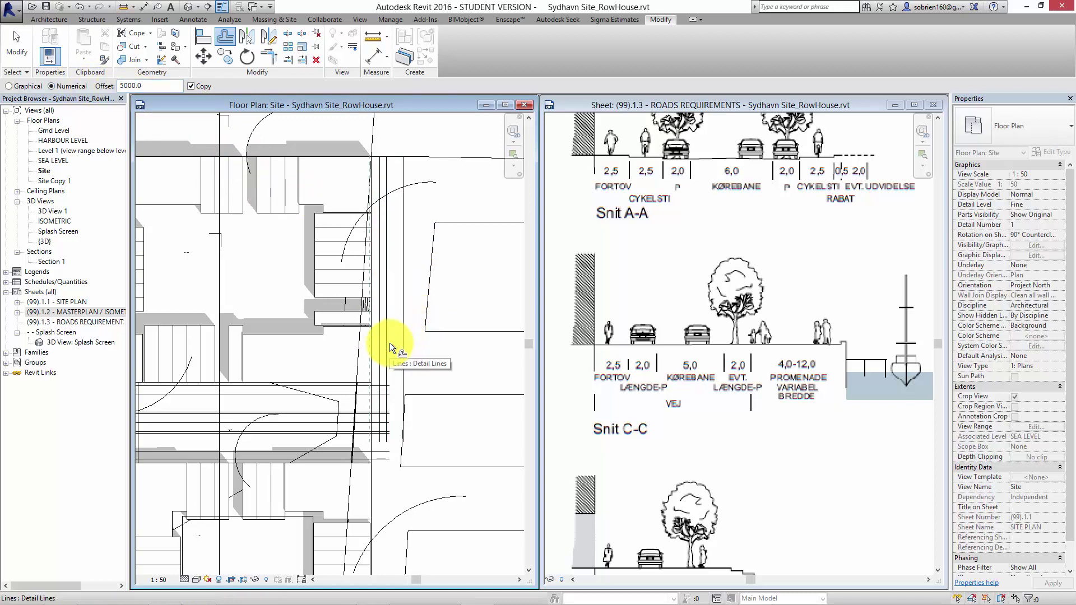
Offset the carriageway's outer line 2000 mm towards the quay for parking, and the resulting line another 4000 mm for the promenade
drag(149, 85, 84, 87)
text(2)
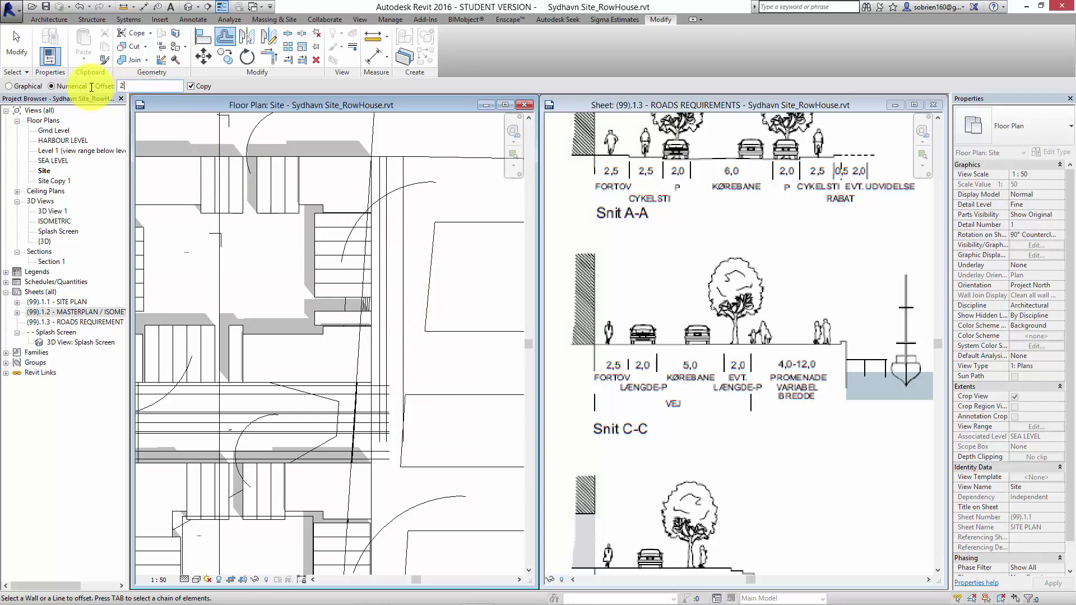
text(000)
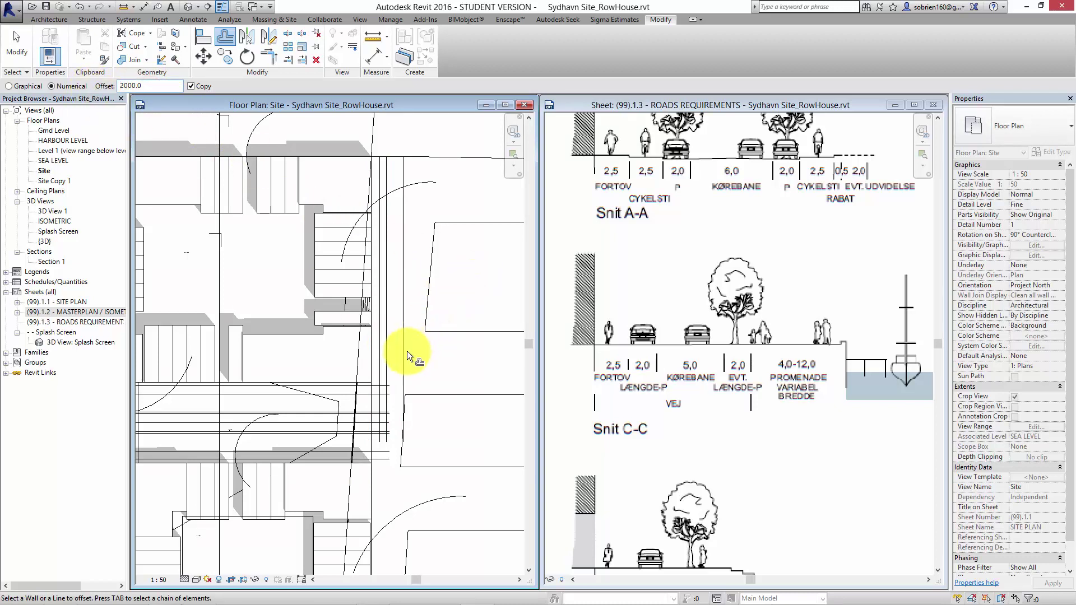
click(405, 351)
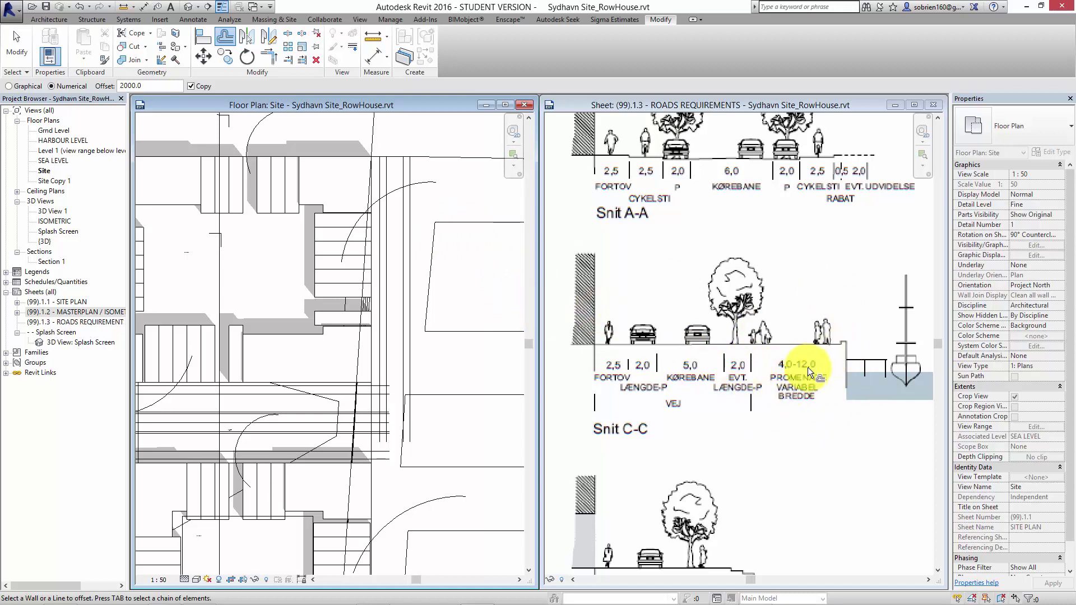
double_click(145, 86)
text(4000)
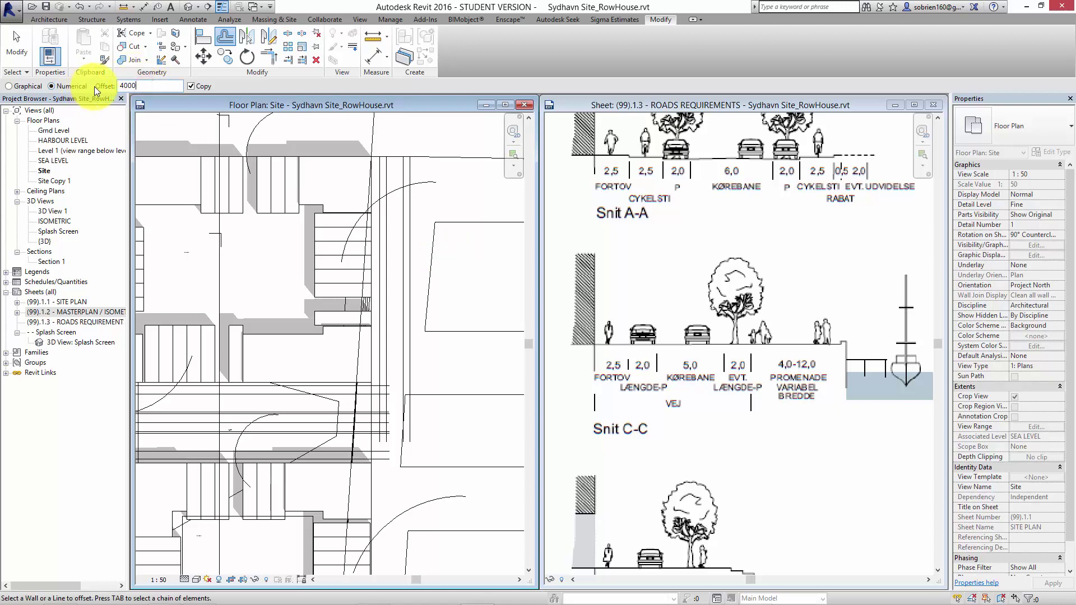
click(412, 304)
key(Escape)
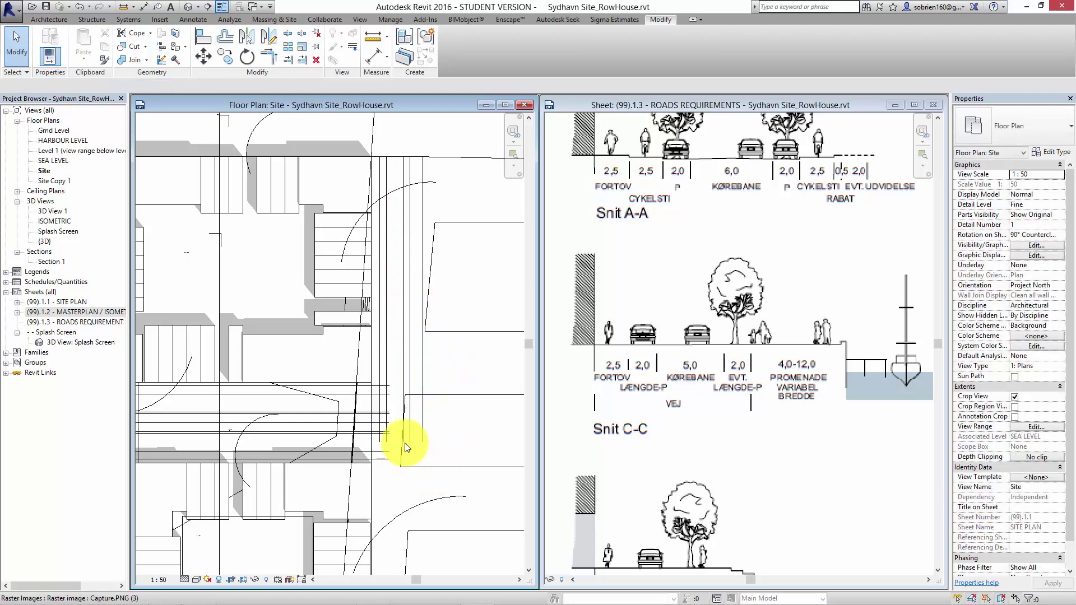
Examine how the quay street's lines meet the street lines running between the two blocks
middle_drag(428, 449, 409, 405)
scroll(410, 395, up, 2)
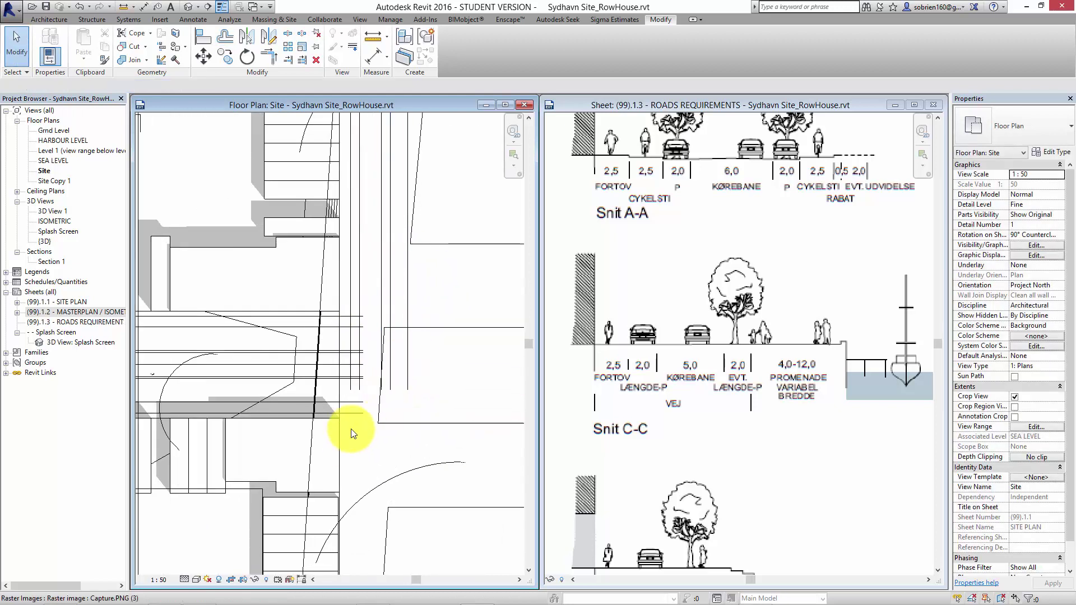
middle_drag(444, 379, 438, 322)
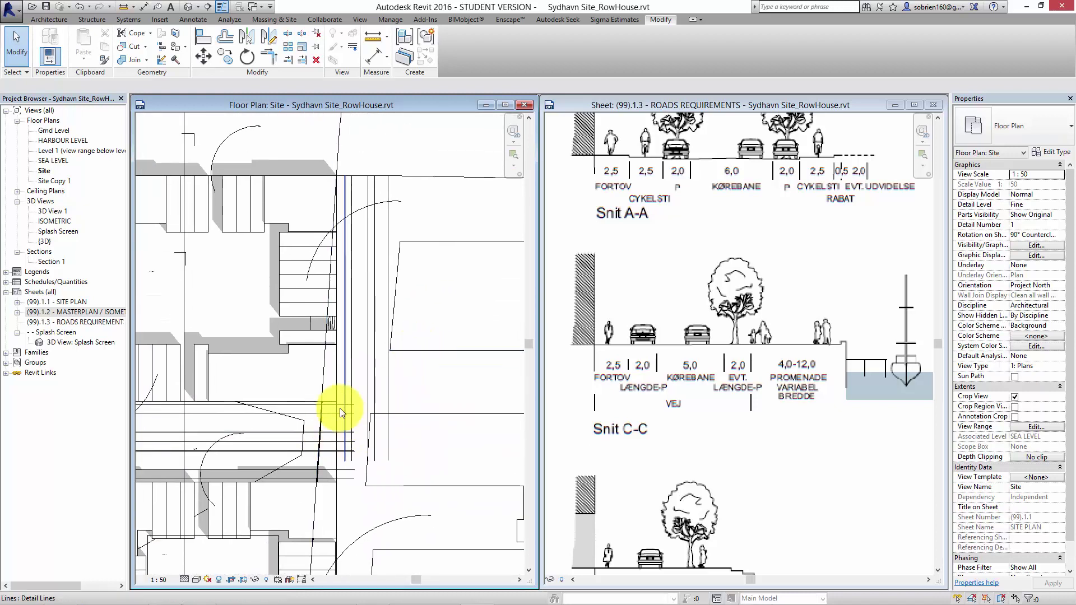
middle_drag(339, 407, 367, 361)
scroll(343, 400, up, 2)
scroll(343, 399, up, 4)
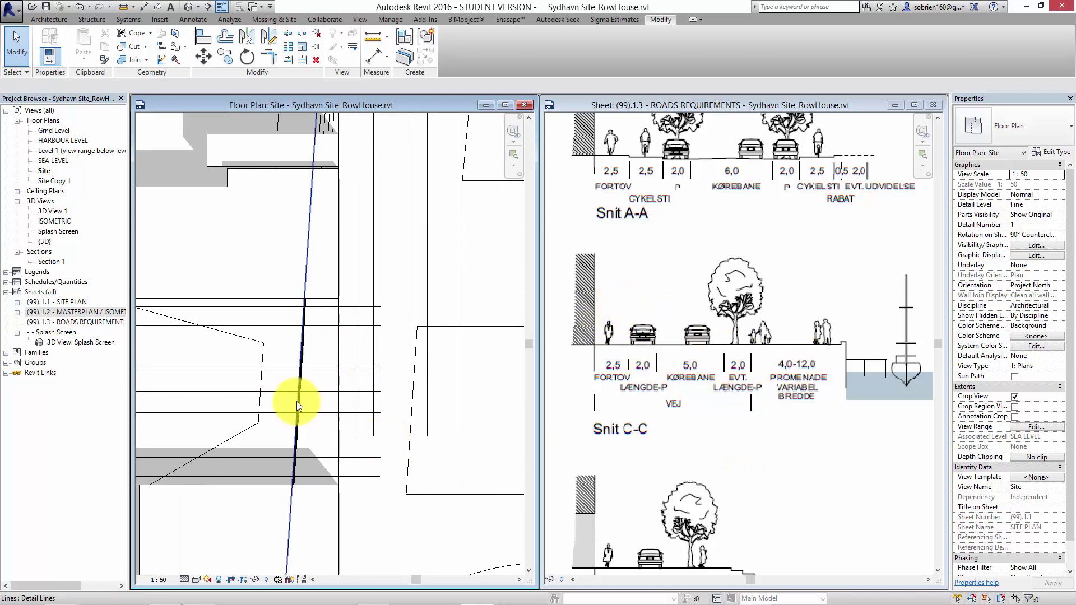
middle_drag(297, 401, 265, 456)
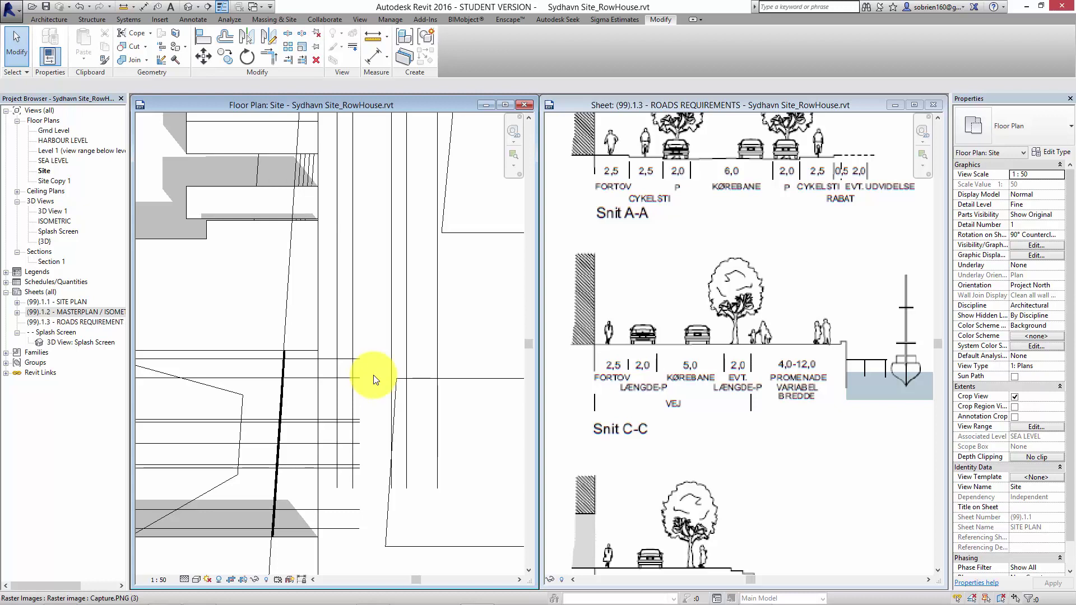
scroll(372, 298, down, 4)
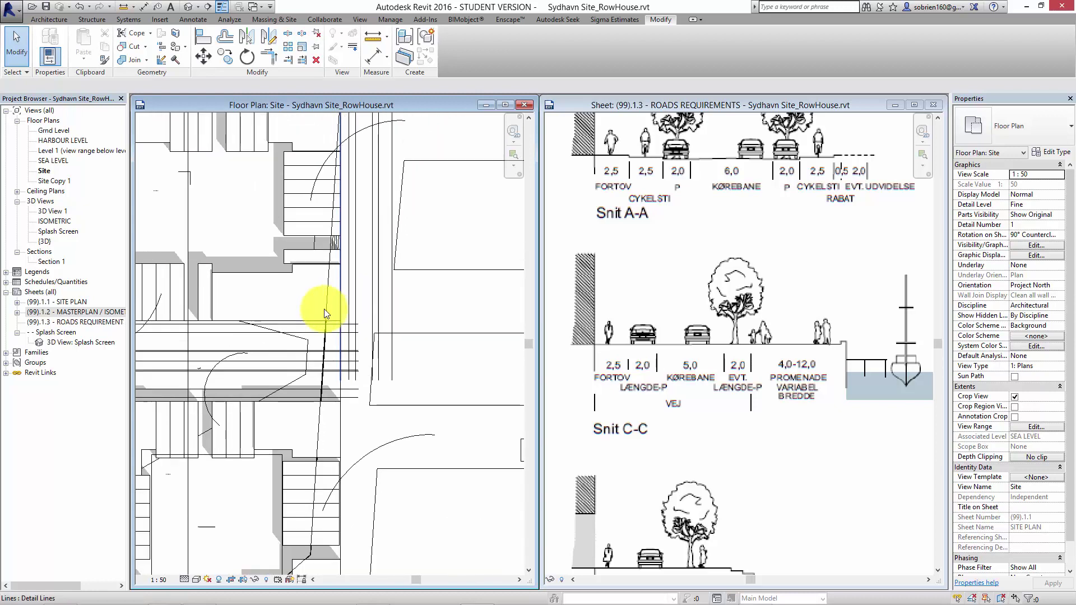
middle_drag(321, 316, 356, 404)
scroll(353, 330, up, 3)
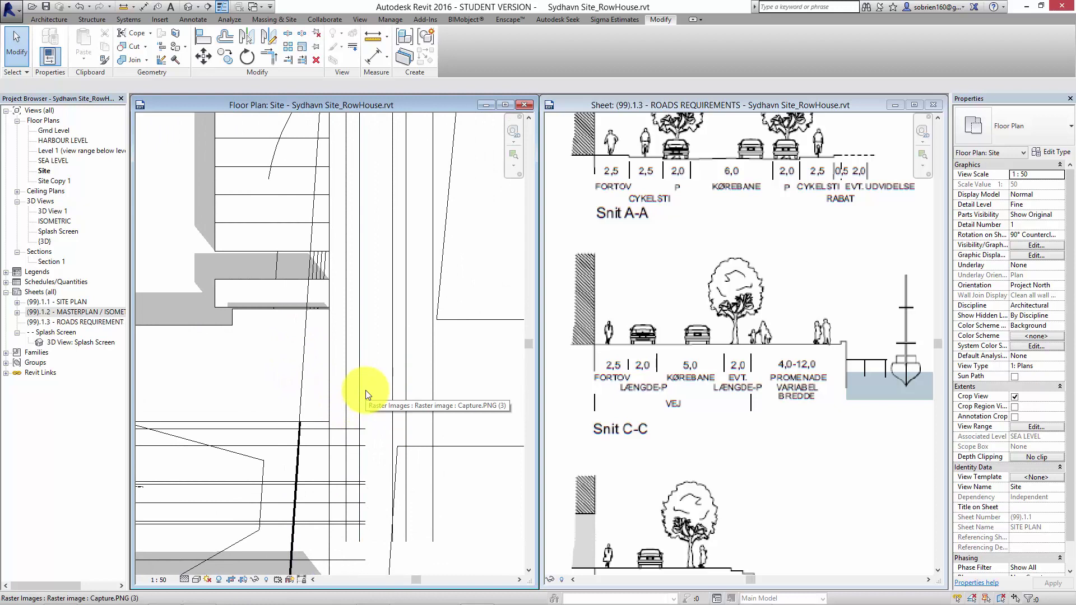
scroll(392, 374, up, 1)
middle_drag(392, 374, 403, 355)
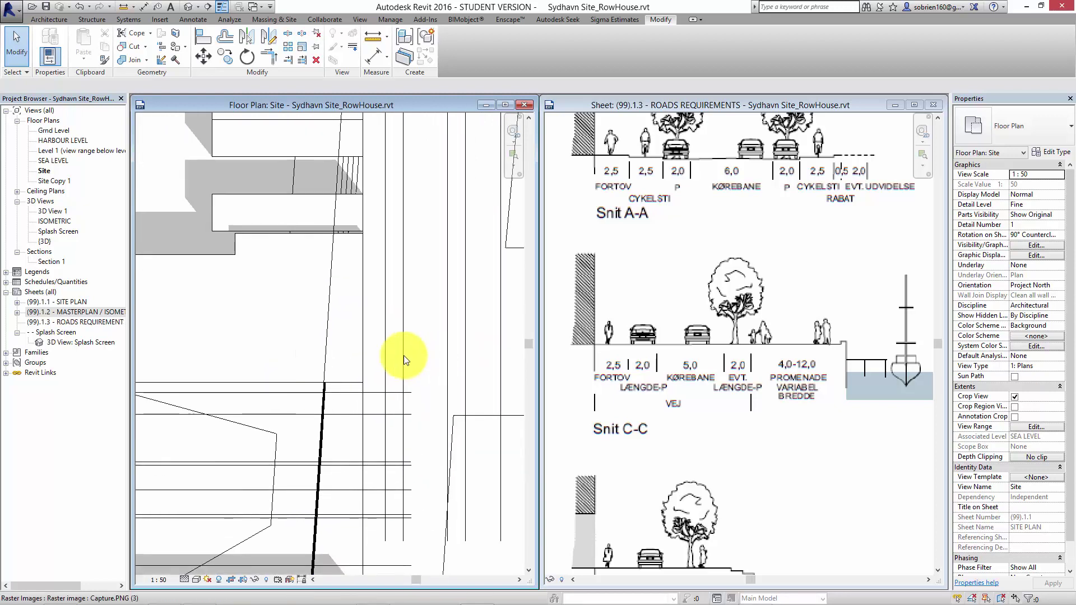
middle_drag(333, 485, 310, 451)
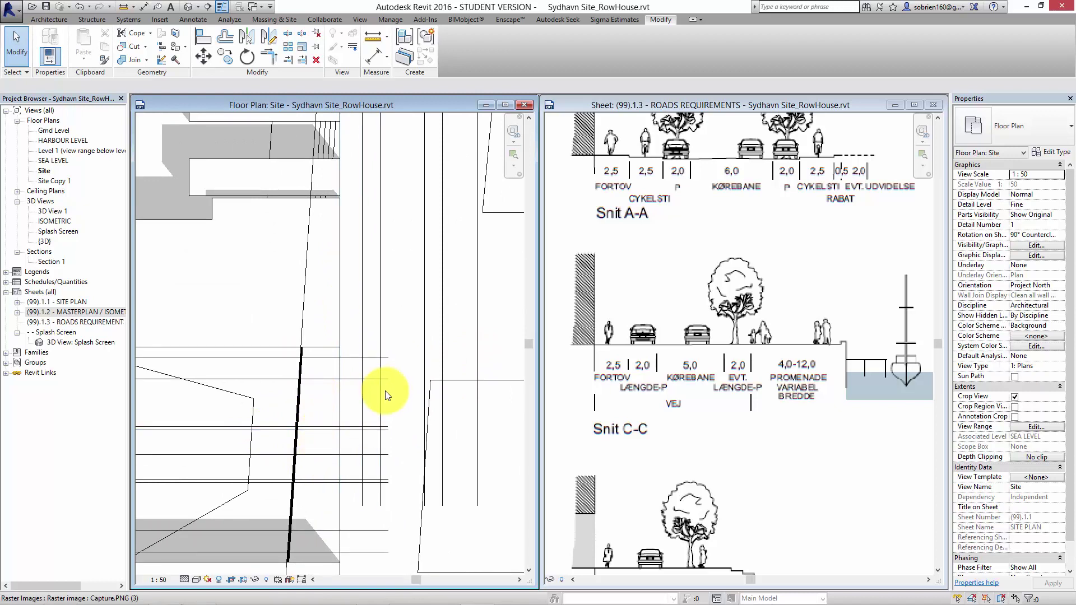
scroll(386, 387, down, 1)
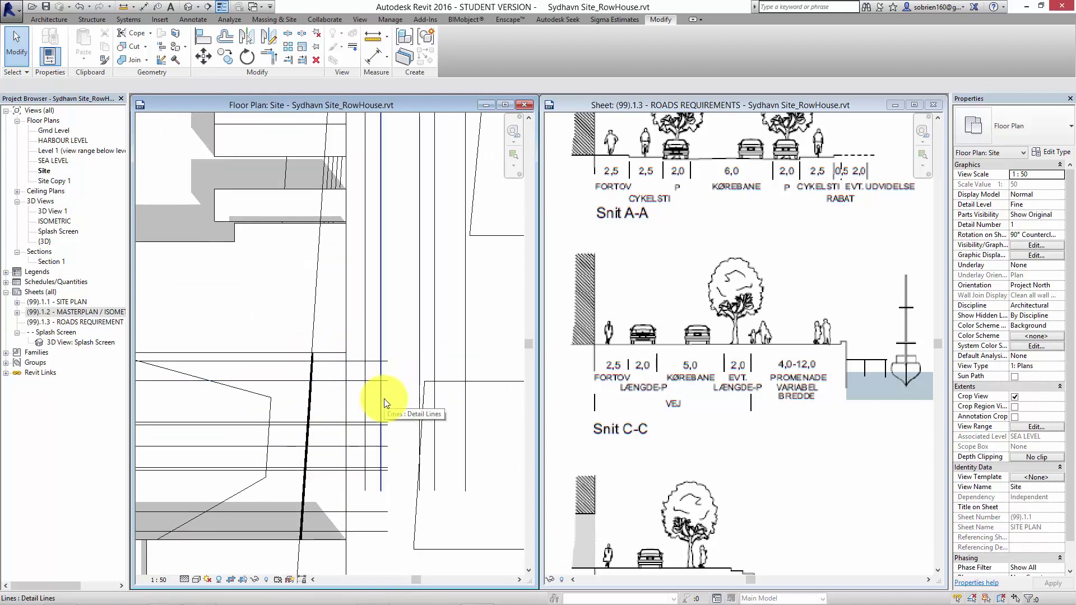
middle_drag(415, 305, 379, 279)
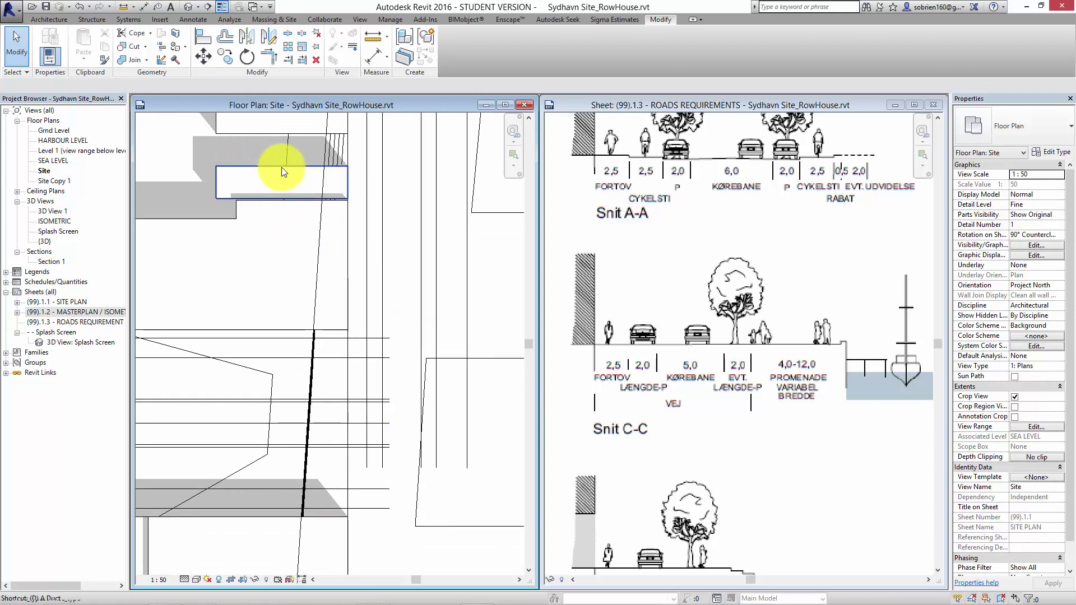
Fillet the cross street's upper carriageway edge and the quay street's inner carriageway edge with a detail arc of radius 10000 mm
key(l)
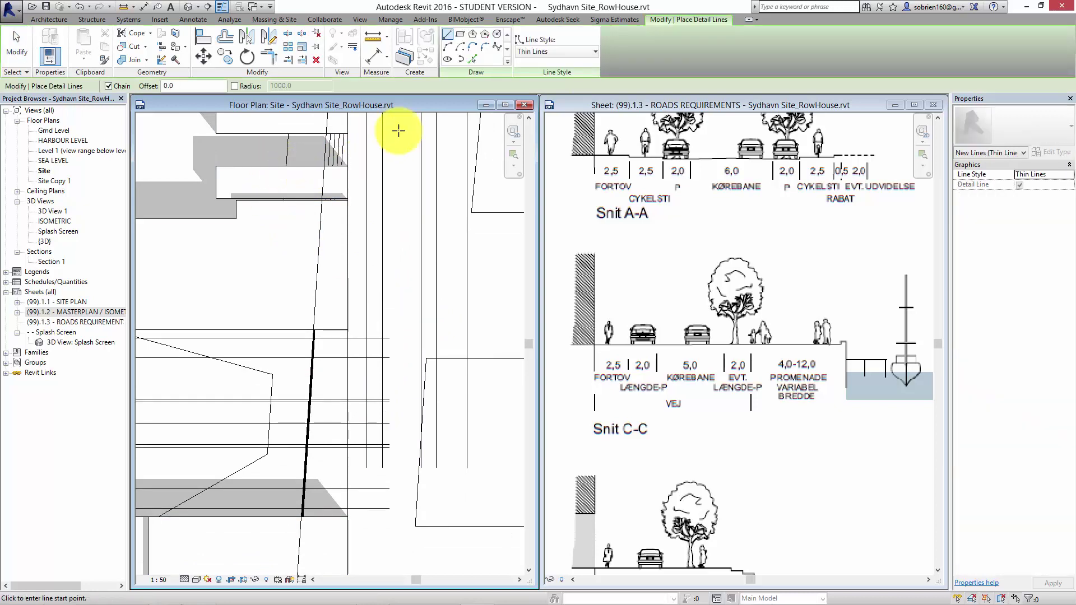
click(485, 48)
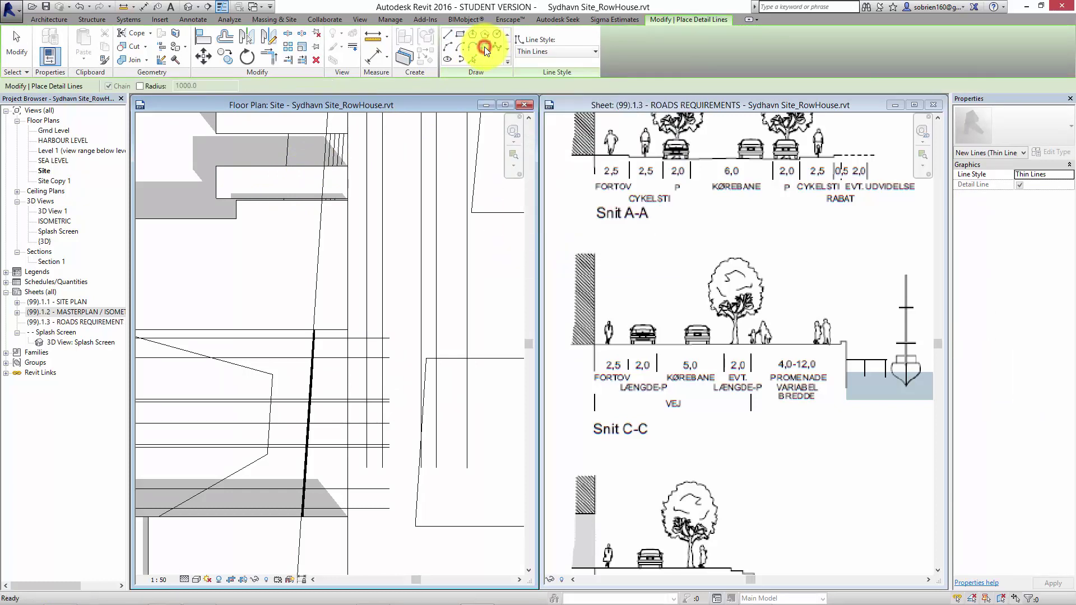
click(140, 85)
click(200, 87)
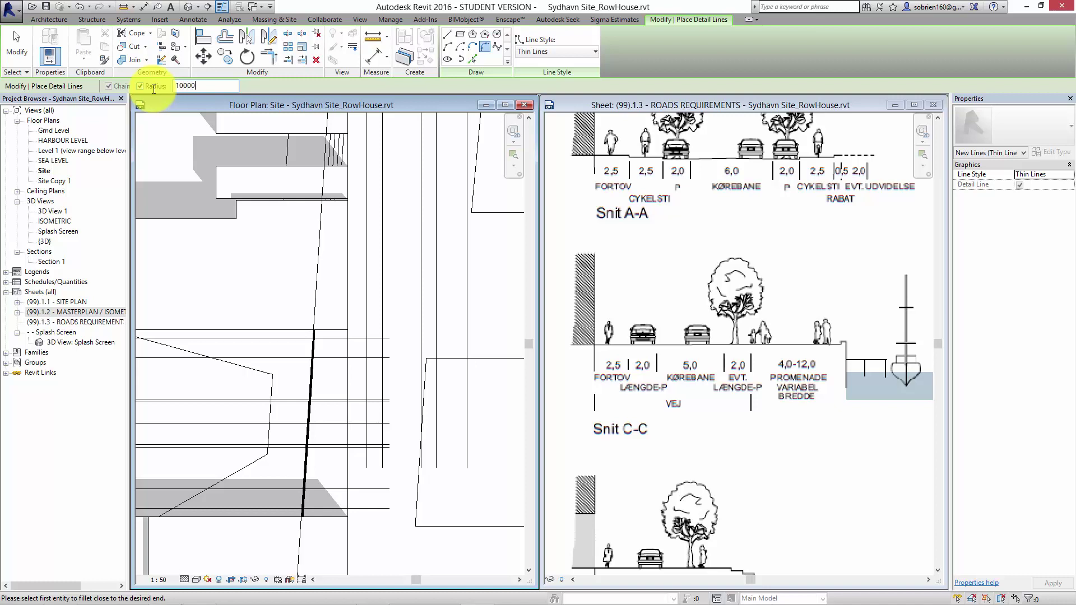
text(10000)
key(Return)
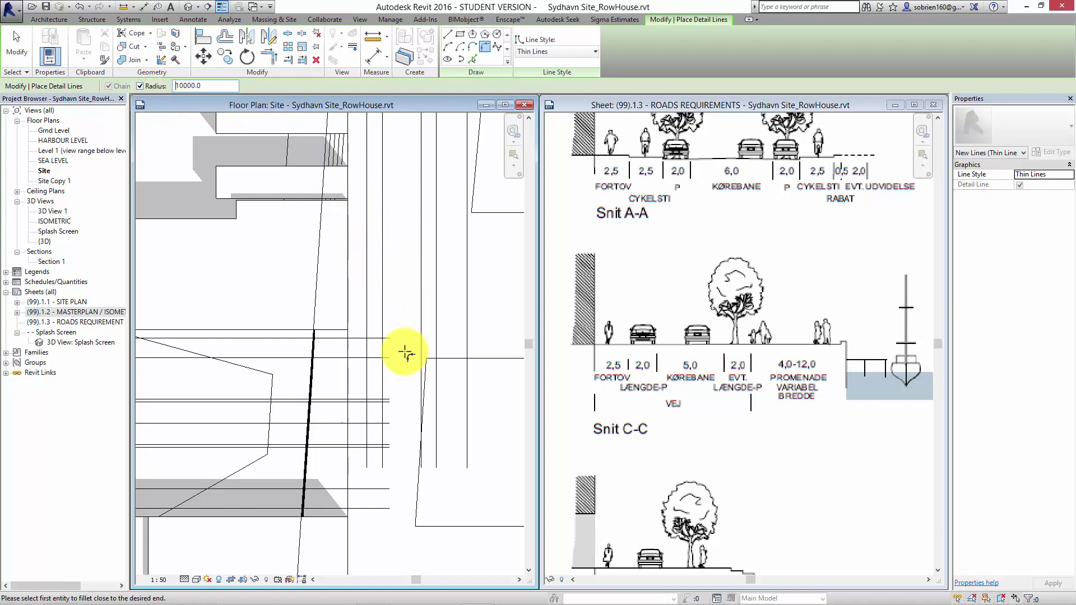
click(335, 403)
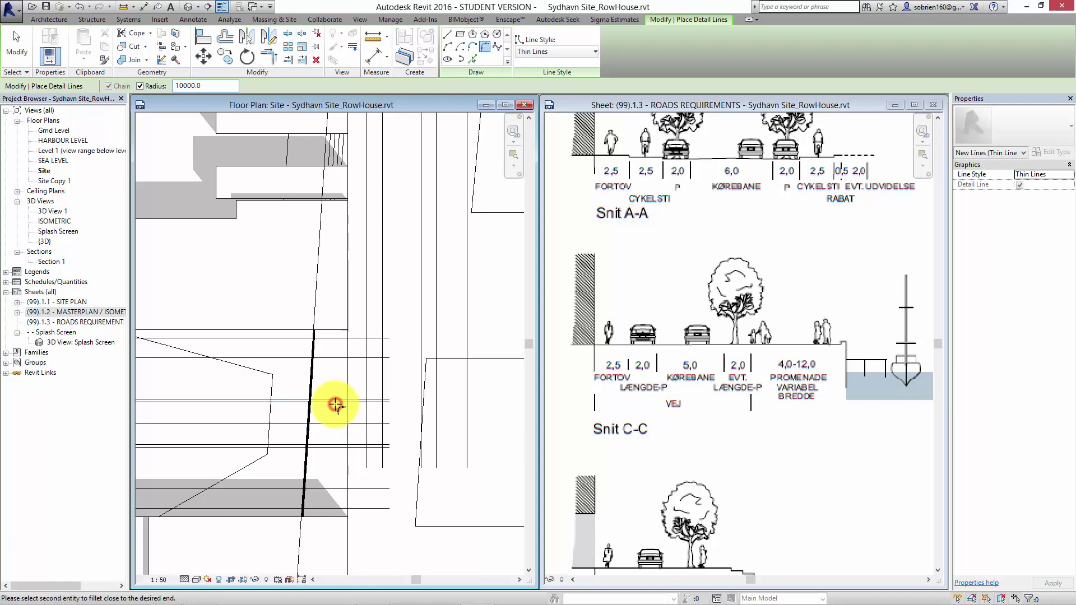
click(383, 236)
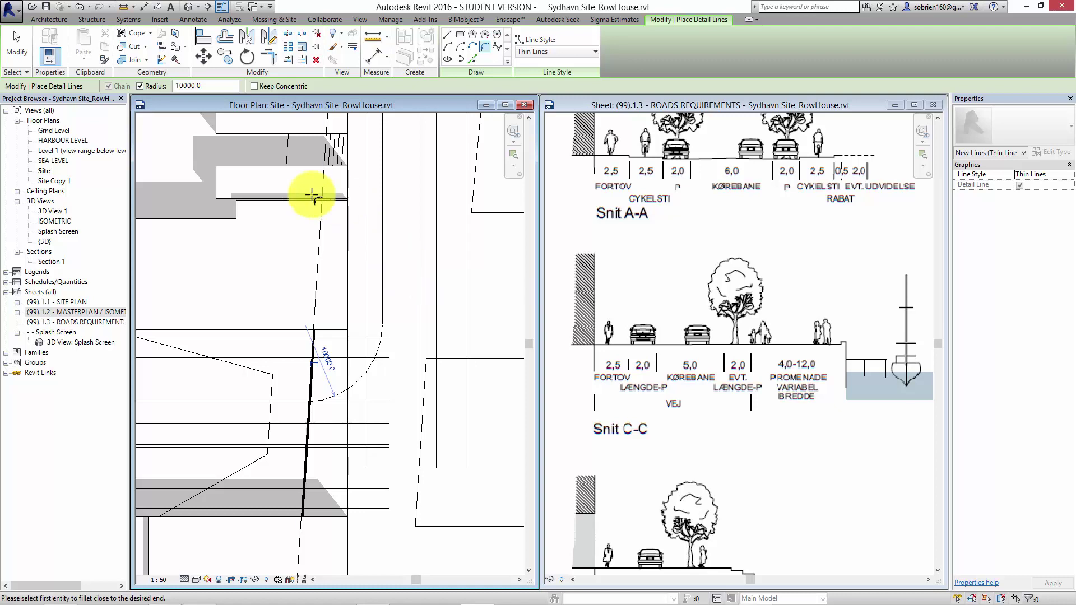
key(Escape)
key(Escape)
Examine the rounded street corner and the strips of the street between the blocks
scroll(315, 381, down, 2)
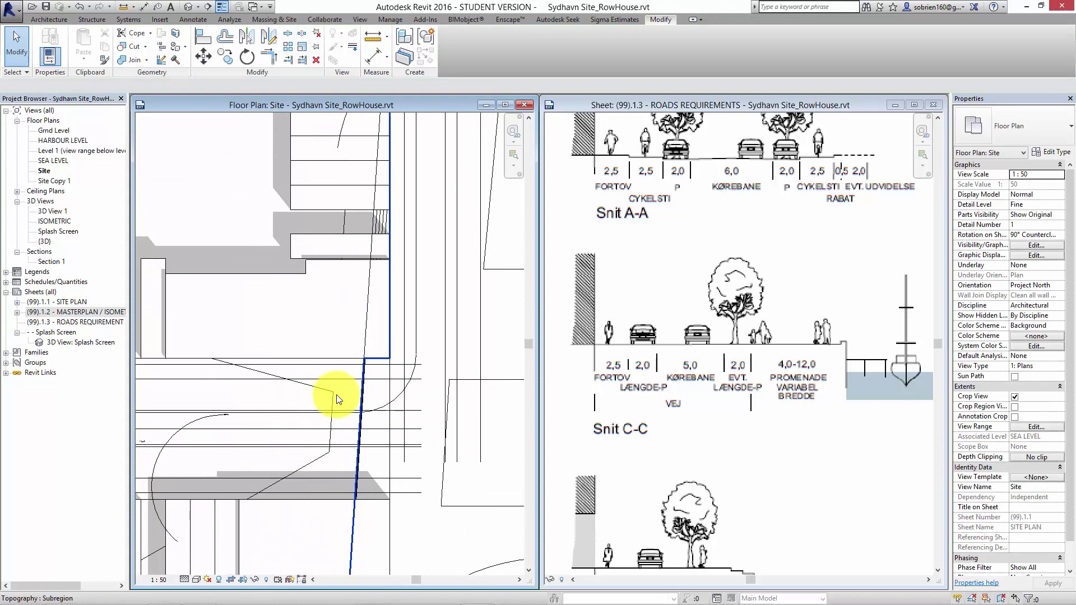
scroll(399, 411, up, 2)
scroll(390, 421, up, 3)
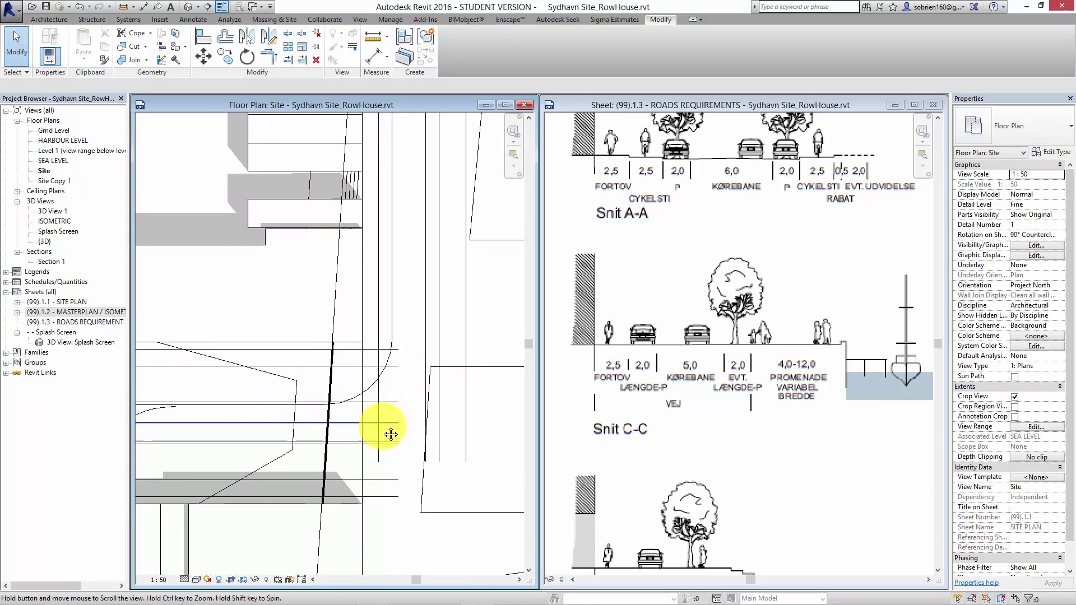
scroll(377, 422, down, 3)
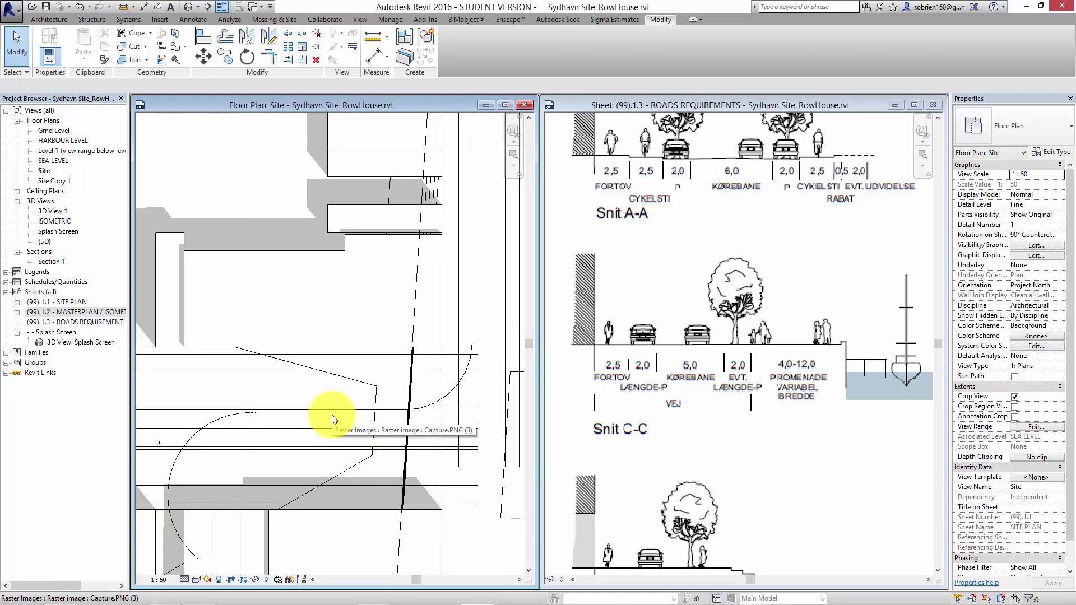
middle_drag(310, 416, 346, 390)
scroll(362, 429, down, 1)
scroll(343, 372, up, 1)
scroll(288, 421, up, 1)
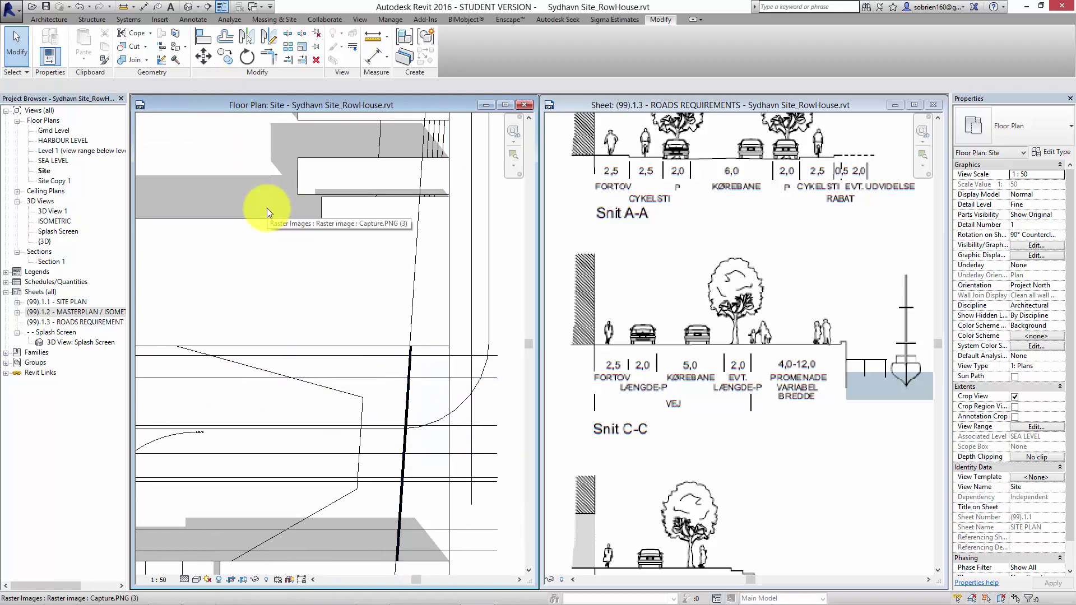
Draw a vertical detail line across the cross street's upper parking strip, just before the rounded corner, as a bay divider
key(d)
key(l)
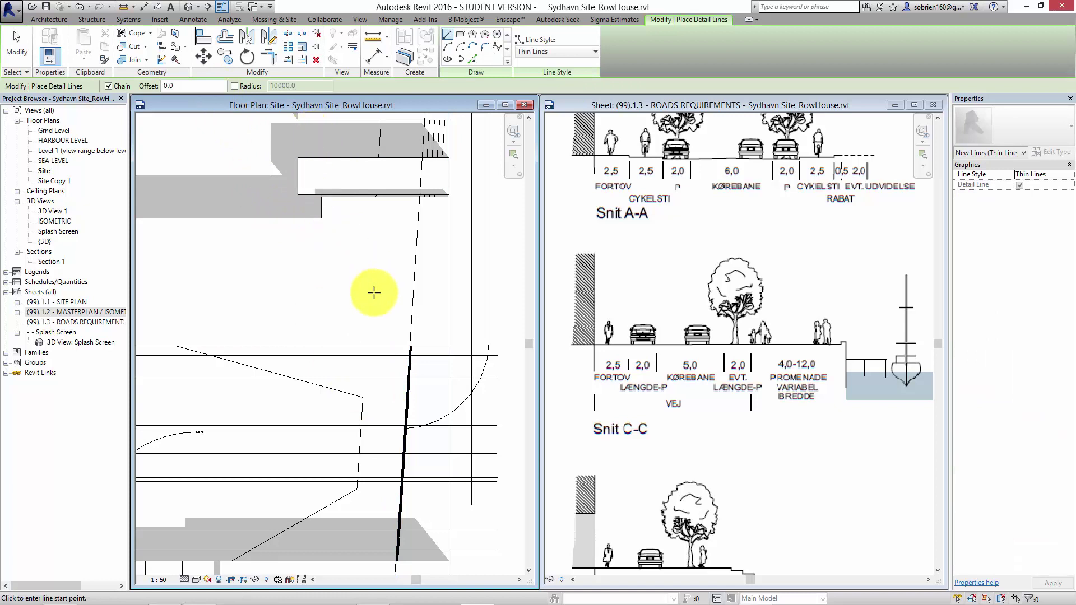
scroll(372, 435, up, 2)
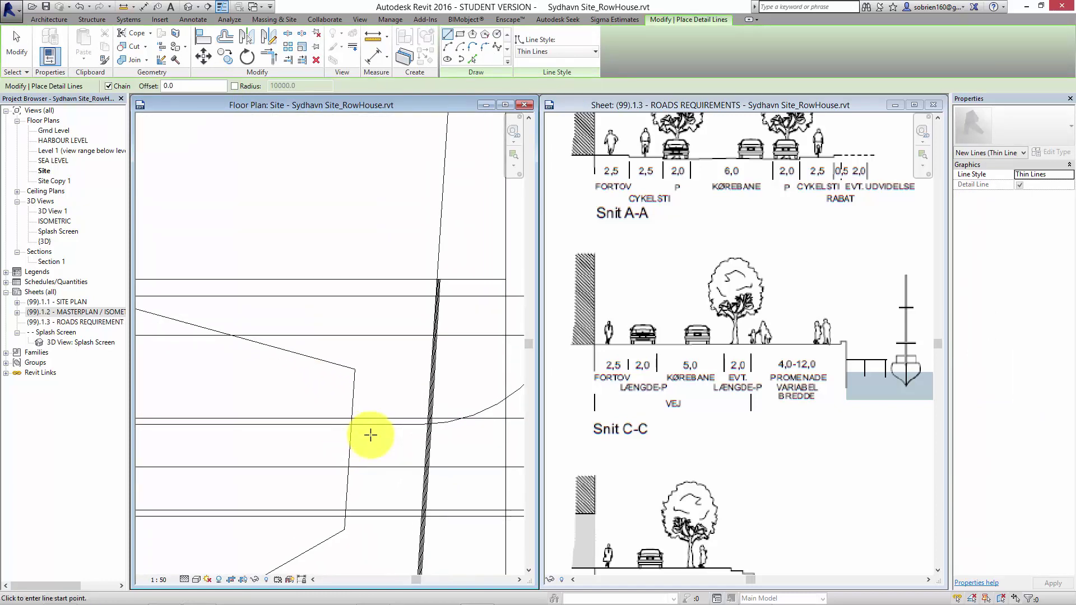
click(371, 421)
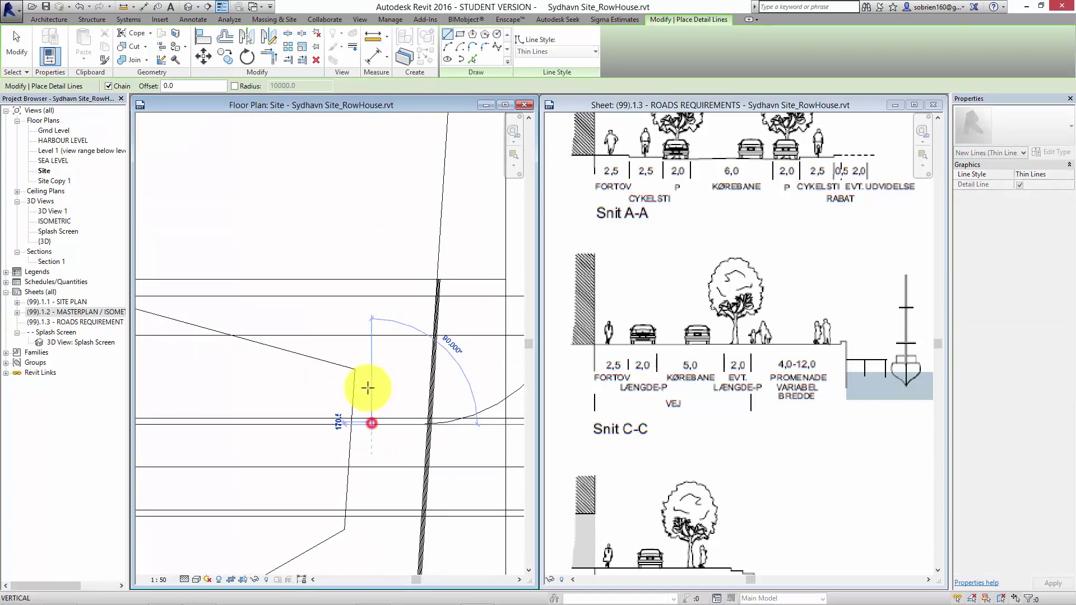
click(371, 335)
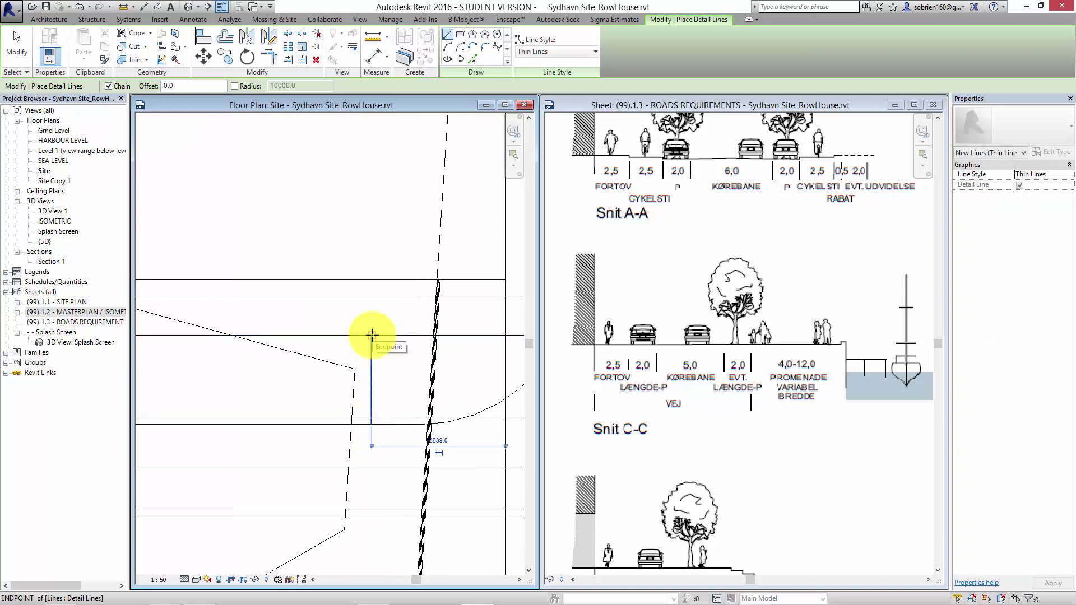
key(Escape)
key(Escape)
Shorten the bay divider's lower end to the upper of the two closely spaced lines bordering the parking strip
click(369, 407)
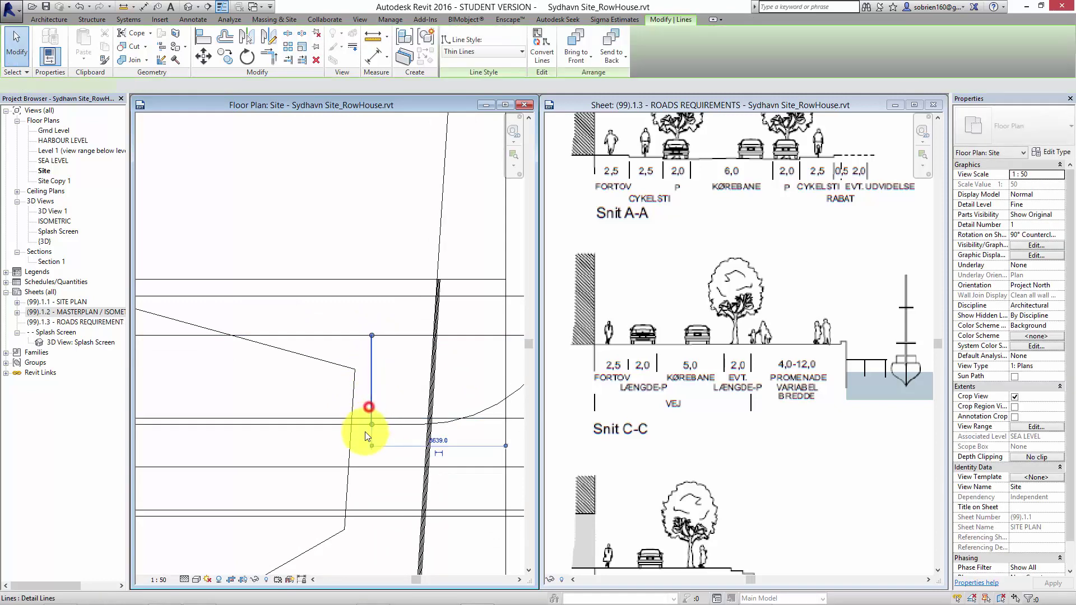
scroll(370, 425, up, 3)
drag(382, 413, 381, 396)
key(Escape)
middle_drag(374, 335, 391, 369)
scroll(391, 367, down, 3)
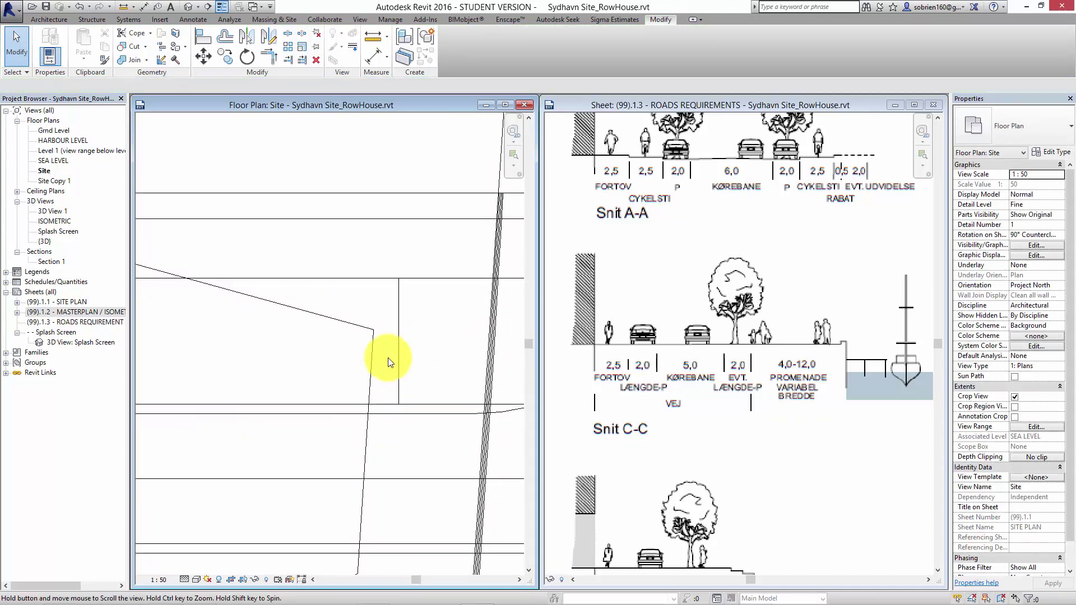
Offset the bay divider repeatedly as copies at 2400 mm spacing along the cross street's upper parking strip, away from the rounded corner, making eight copies
click(224, 38)
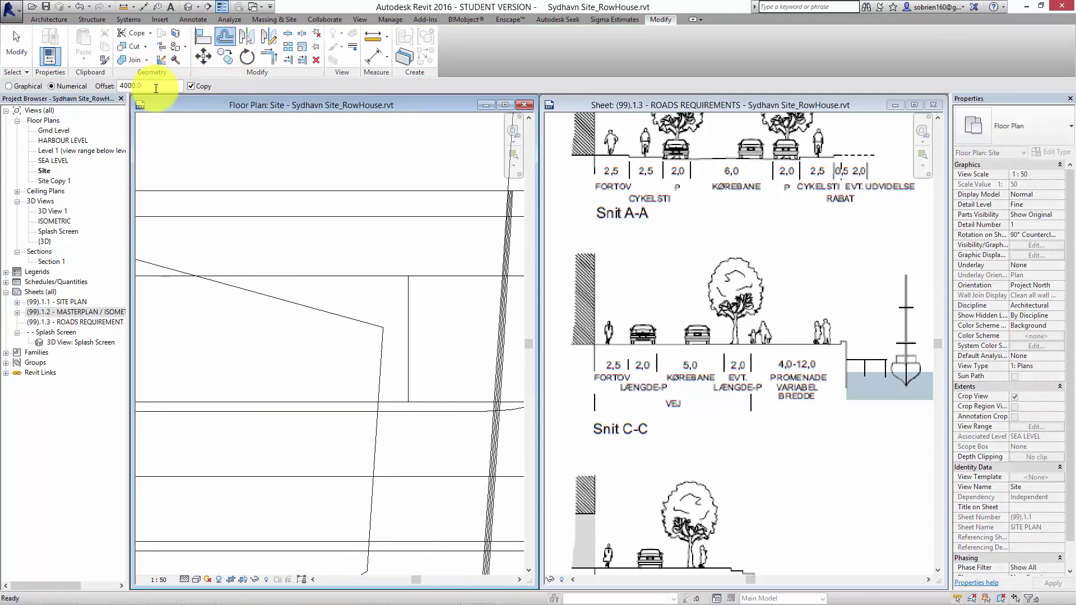
text(240)
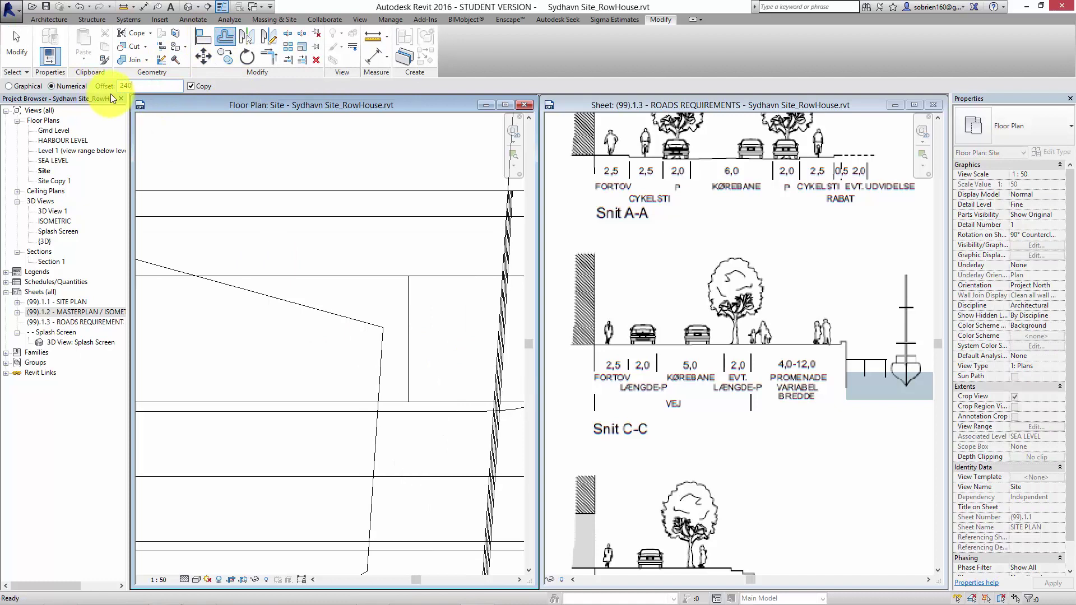
text(0)
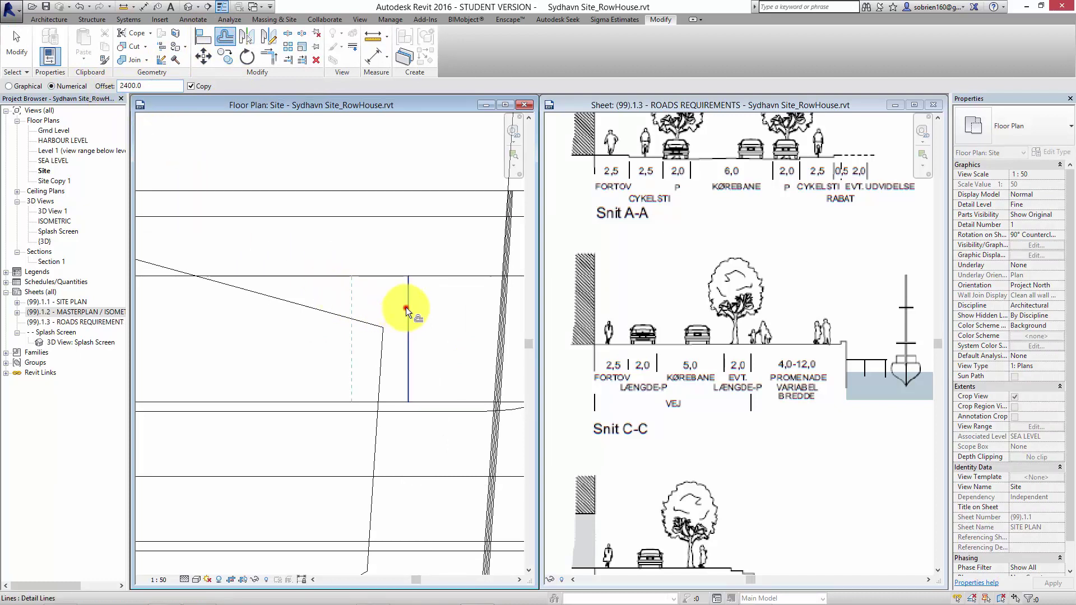
click(405, 307)
click(343, 302)
click(293, 336)
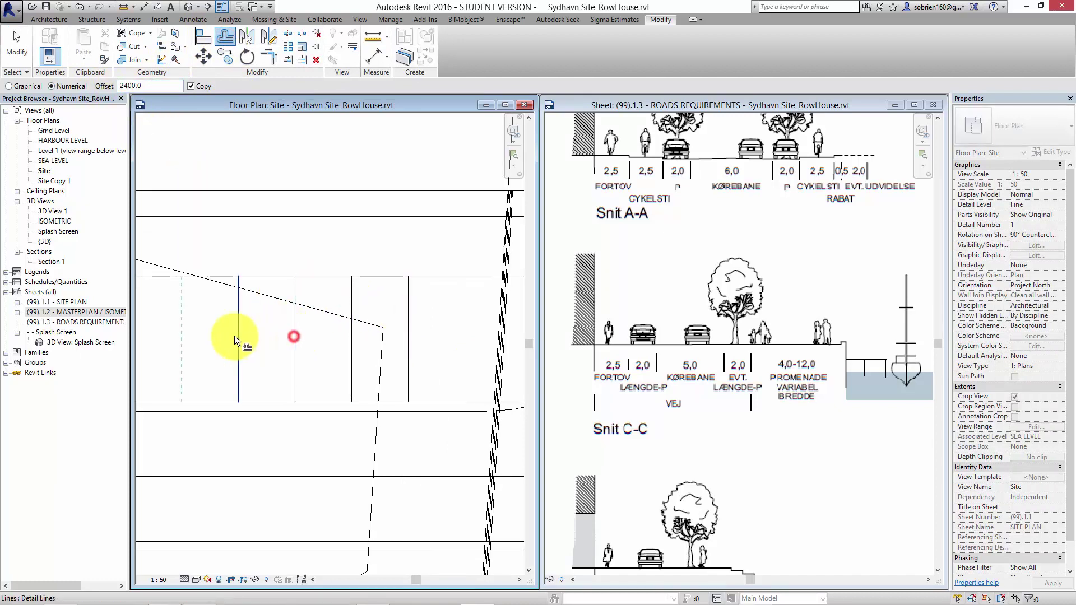
click(227, 337)
scroll(420, 331, down, 3)
middle_drag(425, 335, 371, 312)
scroll(371, 312, down, 1)
scroll(297, 333, down, 1)
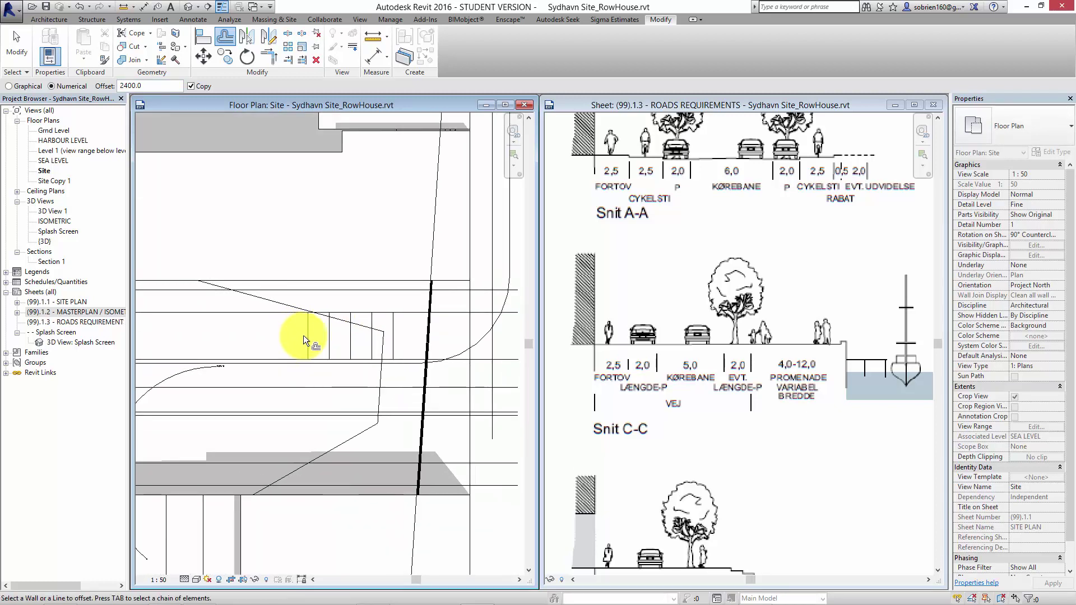
click(305, 336)
middle_drag(267, 339, 279, 374)
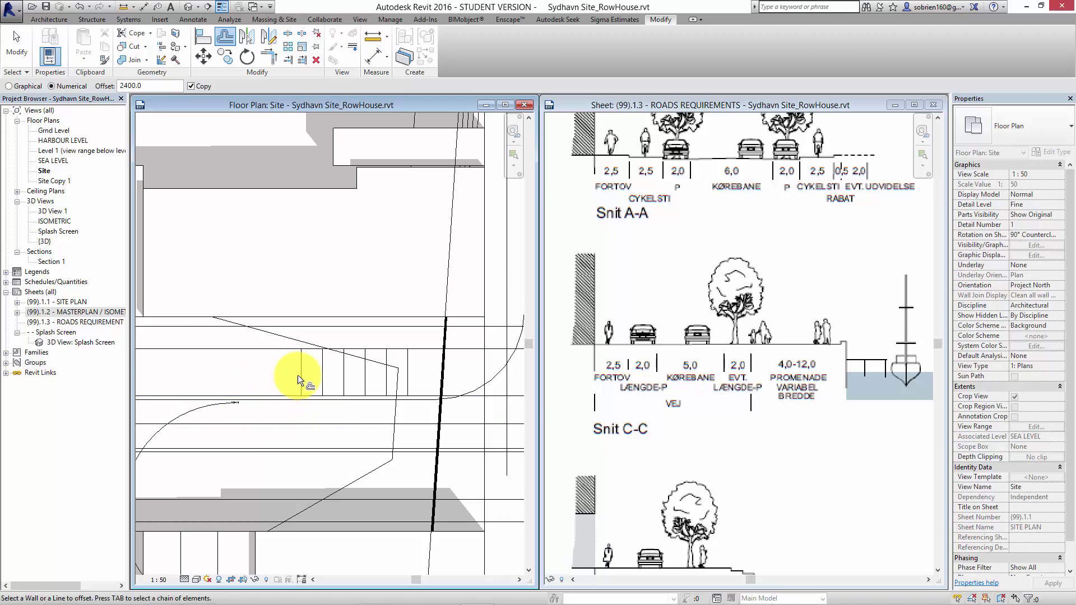
click(282, 370)
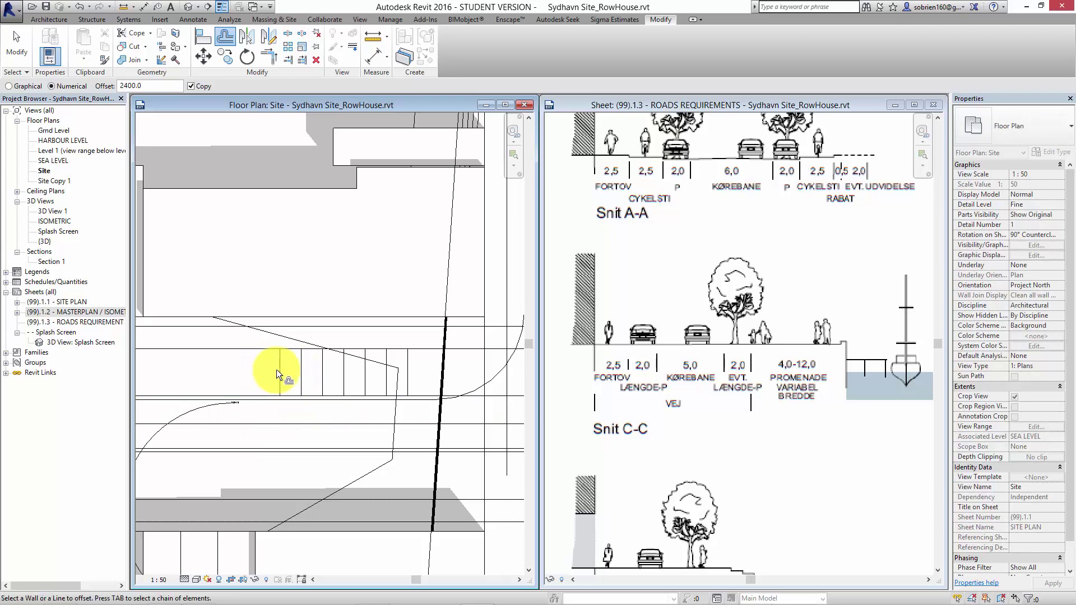
click(272, 368)
click(254, 369)
middle_drag(245, 387, 314, 352)
key(Escape)
scroll(314, 359, down, 2)
middle_drag(333, 389, 383, 445)
scroll(315, 414, down, 2)
scroll(383, 445, up, 1)
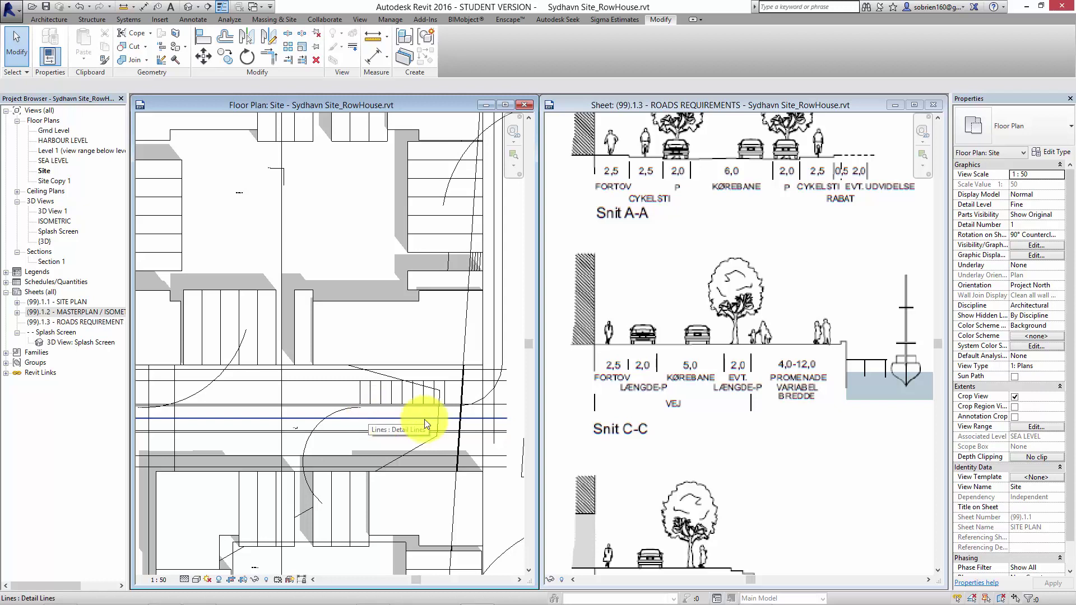
mouse_move(639, 594)
click(378, 593)
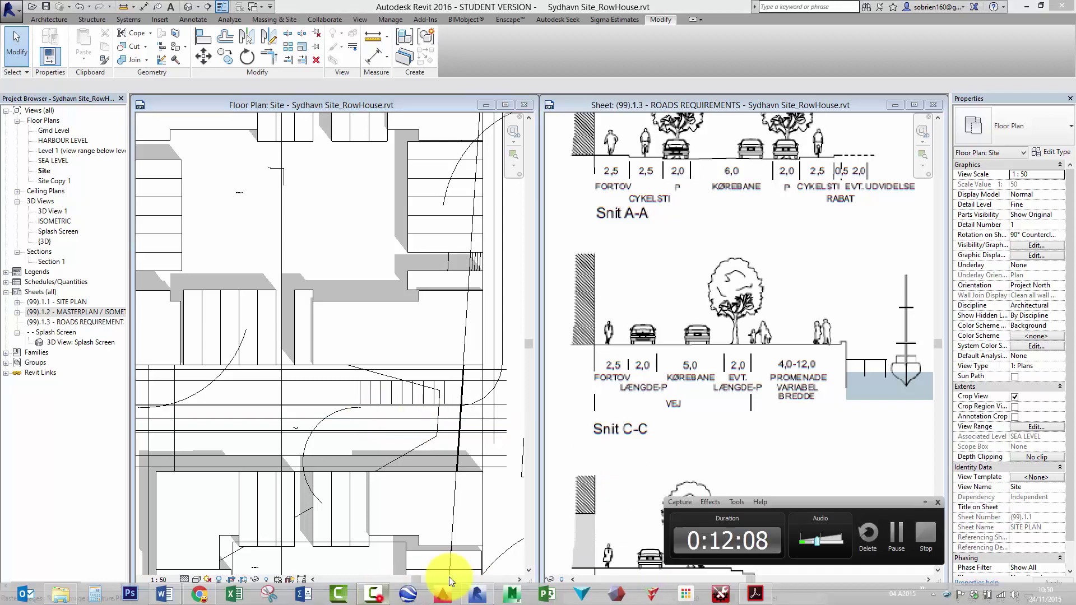
click(895, 534)
Examine the row of parking bays and the cross street's lines up to the junction with the quay street
scroll(385, 466, up, 4)
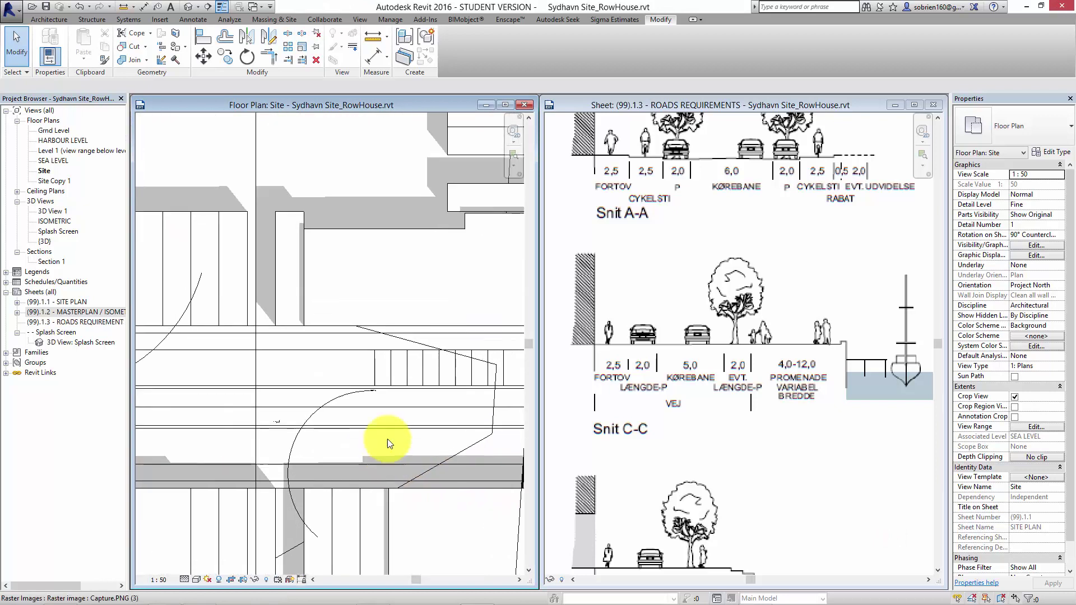
middle_drag(385, 428, 302, 445)
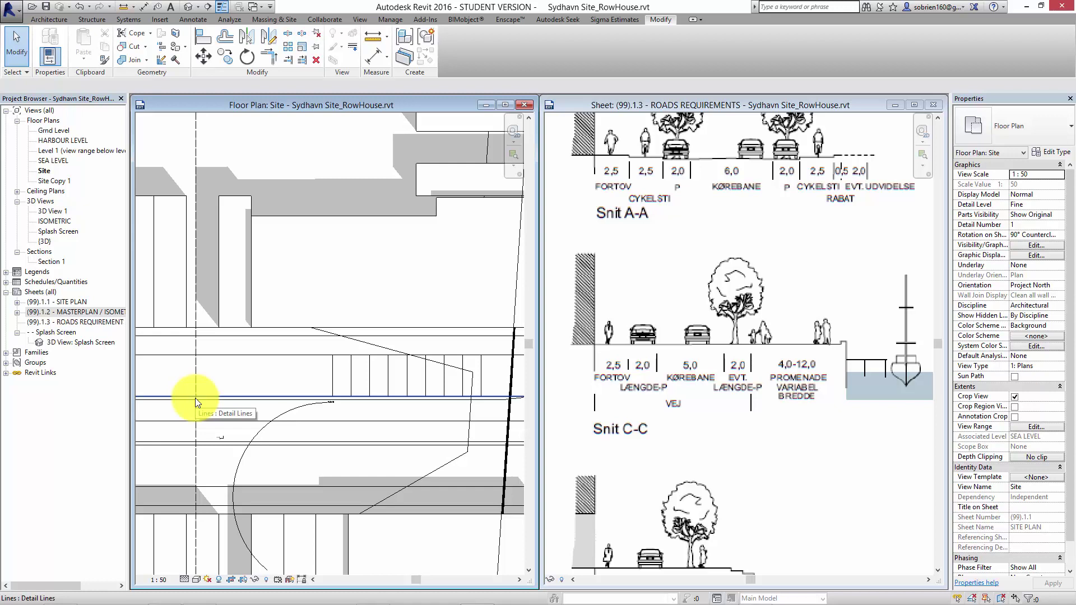
middle_drag(281, 405, 354, 433)
scroll(356, 403, down, 2)
middle_drag(238, 431, 268, 433)
middle_drag(339, 444, 262, 415)
middle_drag(389, 449, 360, 426)
scroll(355, 420, down, 1)
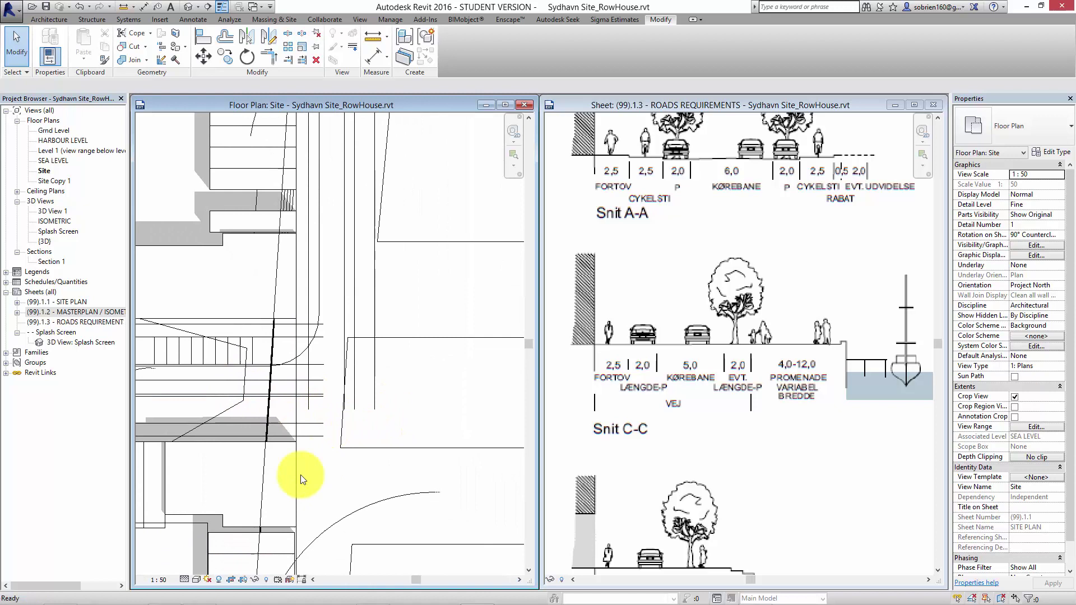
Switch the site plan to a coloured visual style that shows the house roofs in their material colours
click(200, 579)
click(212, 532)
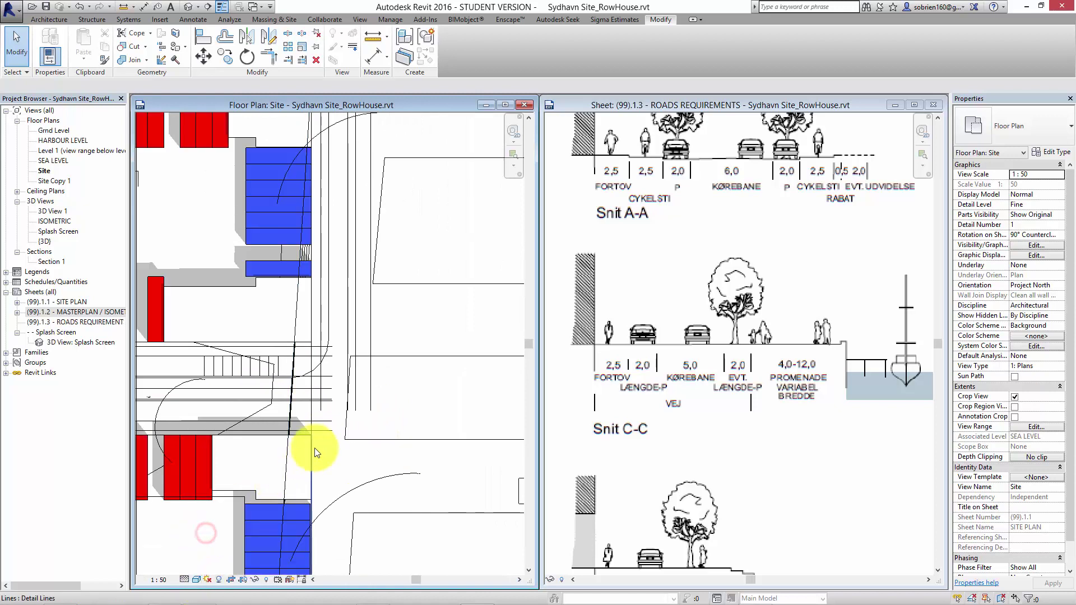
middle_drag(368, 439, 390, 439)
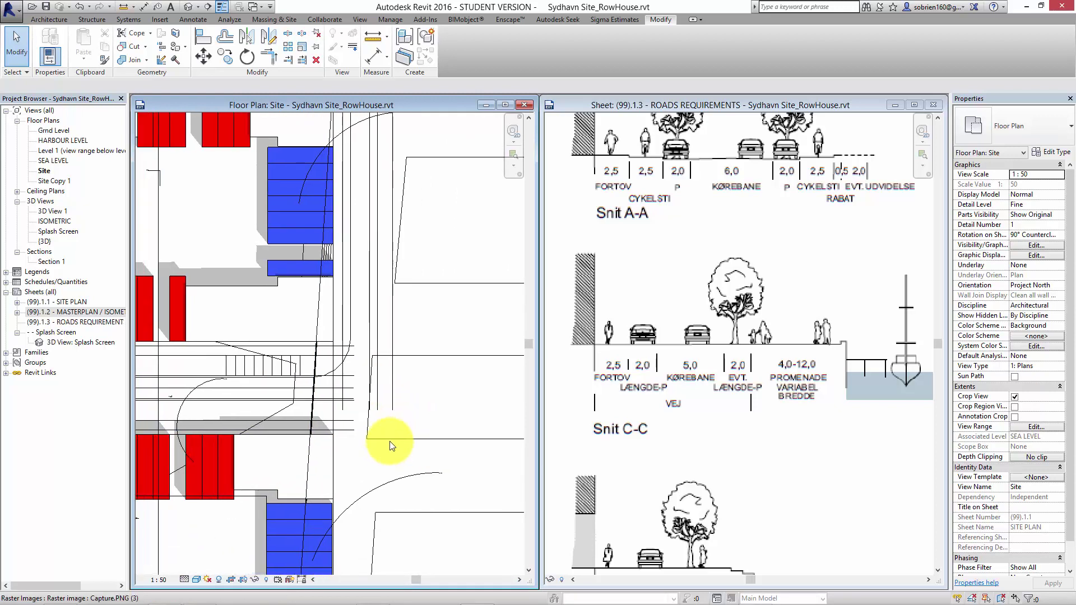
key(Tab)
click(365, 418)
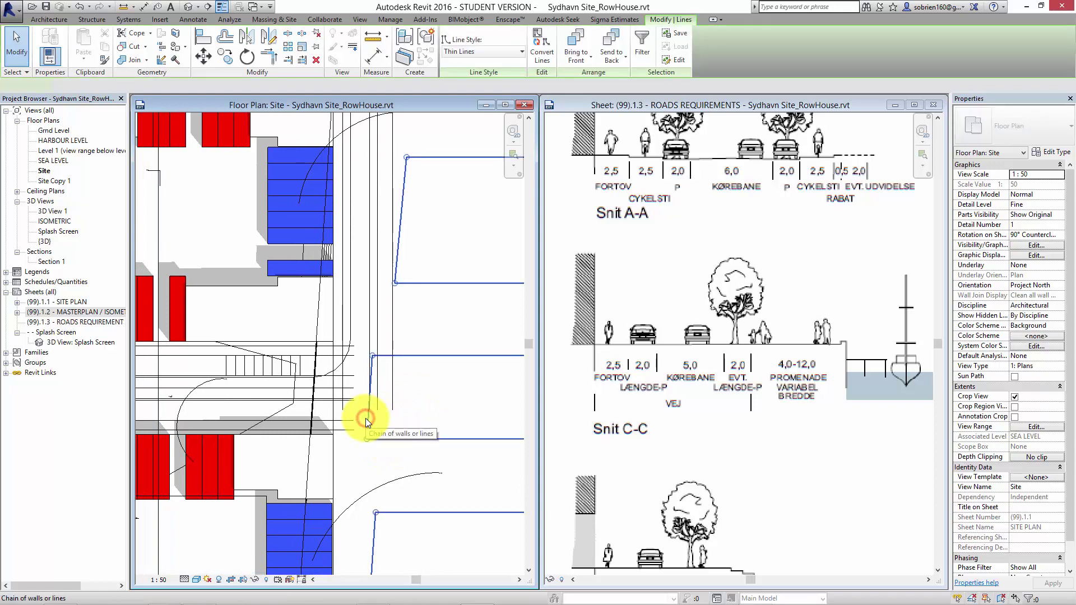
key(Escape)
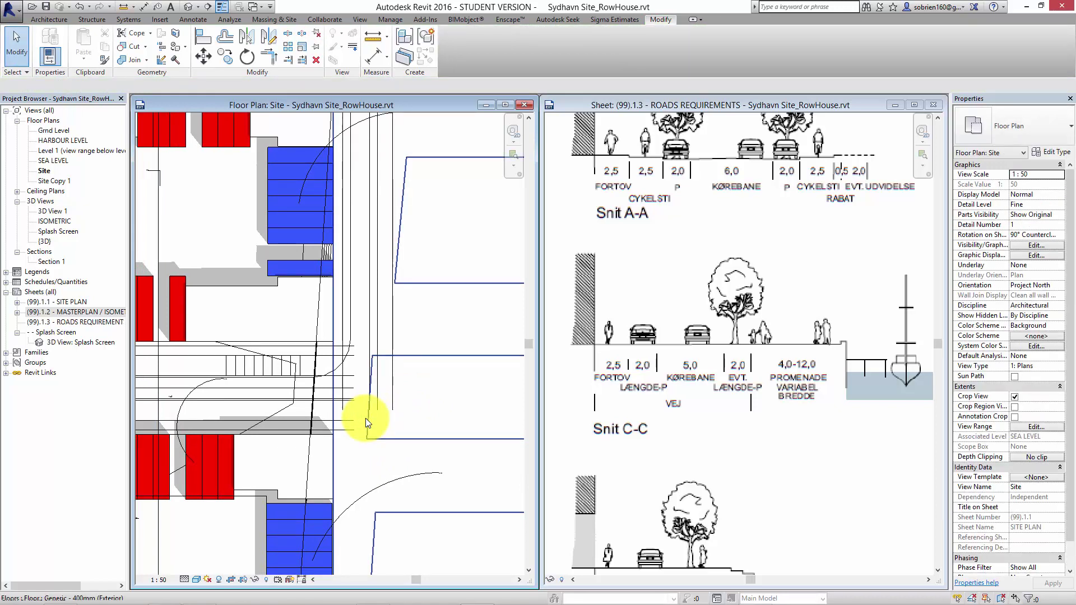
Select the Generic - 400mm (Exterior) quay floor and examine its extent against the quay street and cross street lines
key(Tab)
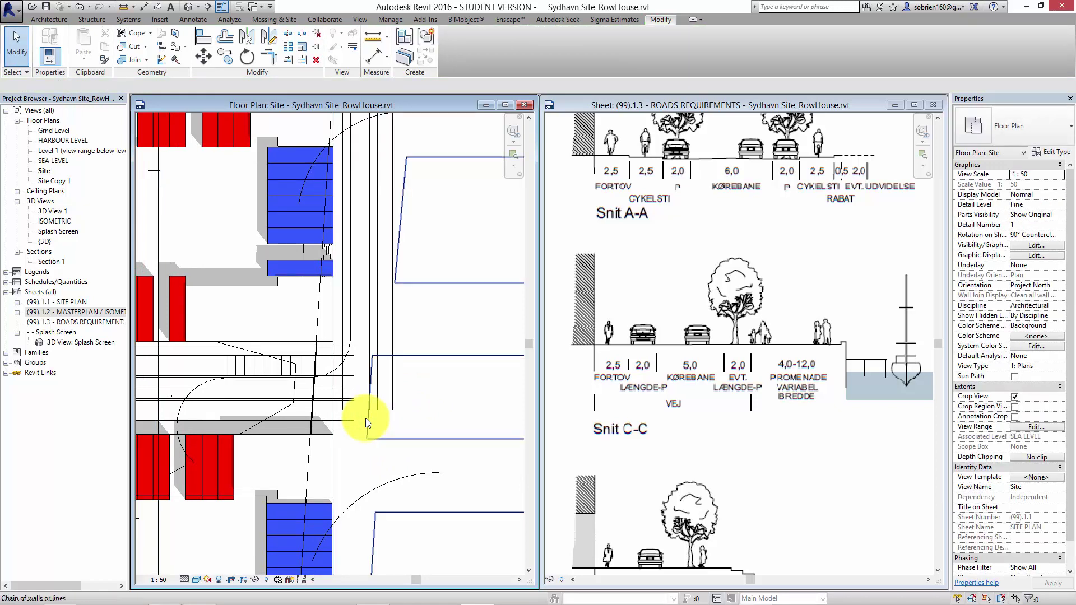
key(Tab)
click(365, 418)
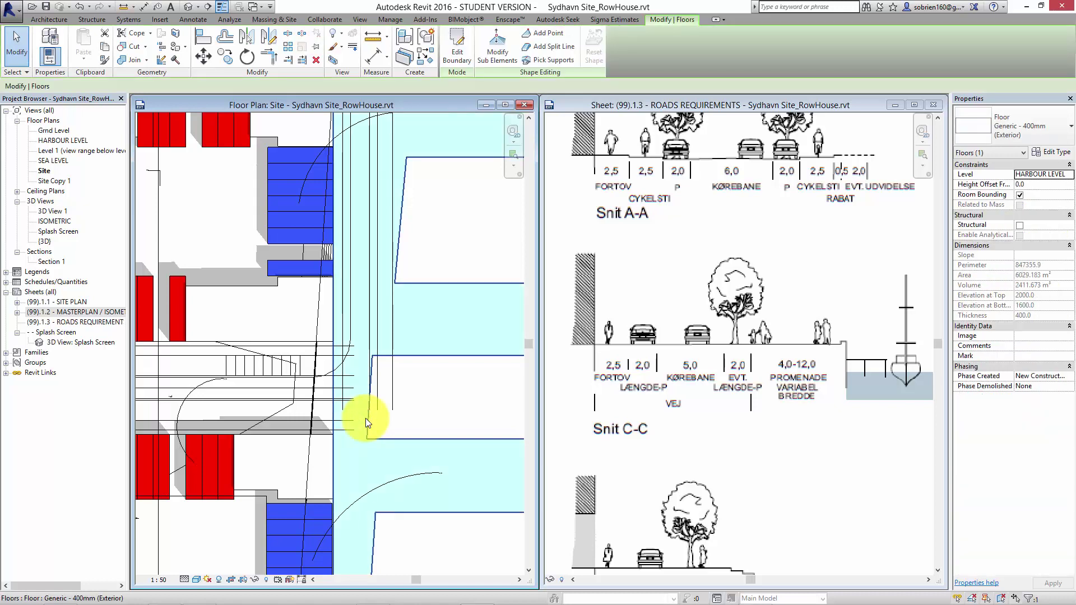
middle_drag(365, 418, 365, 446)
scroll(365, 447, down, 2)
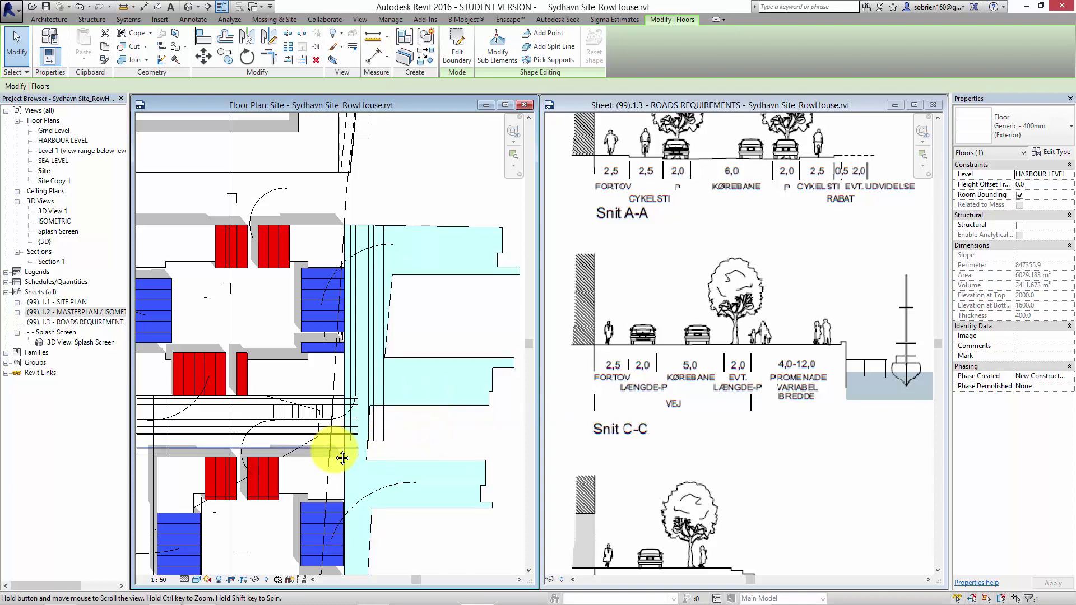
scroll(343, 446, up, 3)
middle_drag(361, 443, 344, 467)
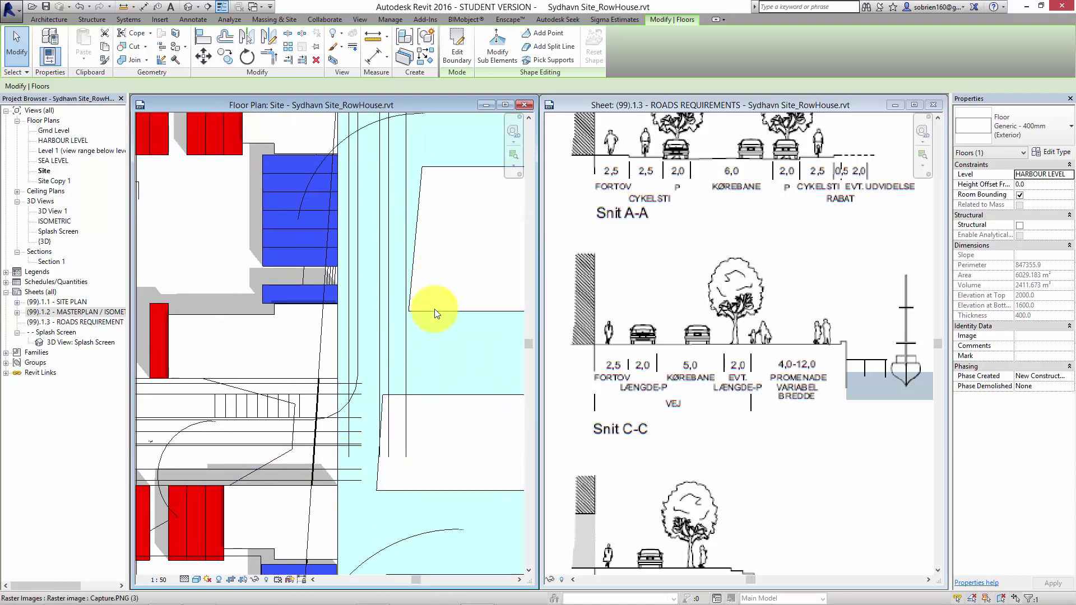
middle_drag(401, 229, 393, 271)
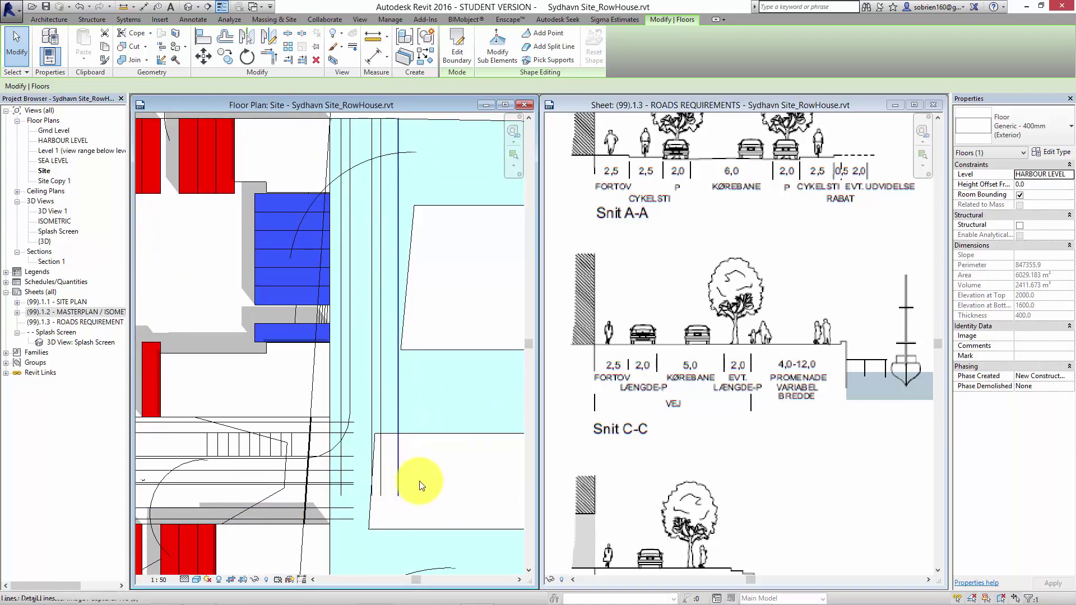
middle_drag(374, 470, 444, 458)
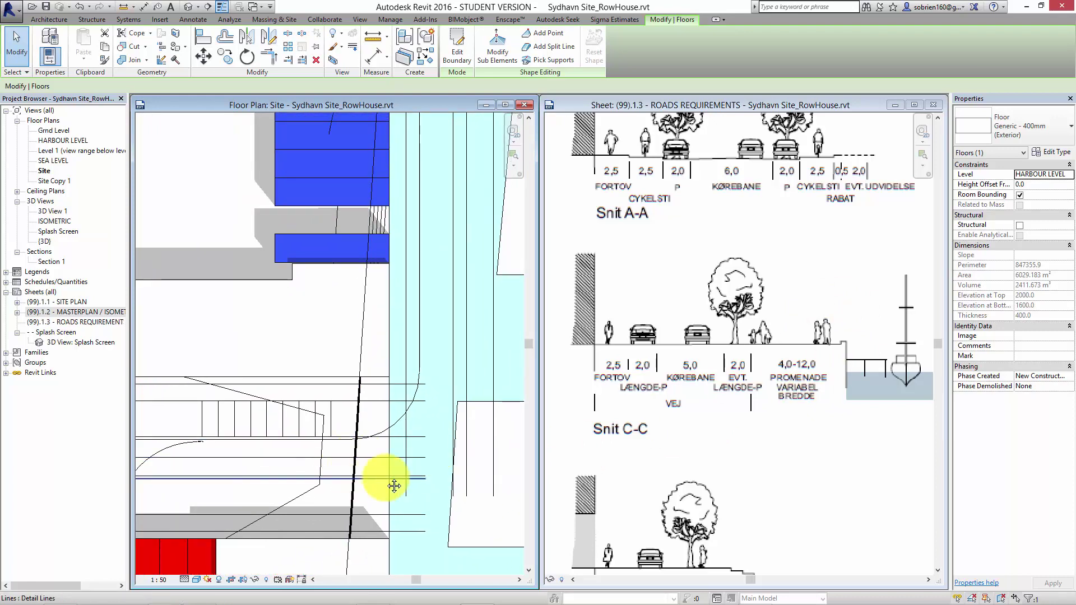
middle_drag(392, 488, 281, 434)
scroll(395, 455, up, 1)
key(Escape)
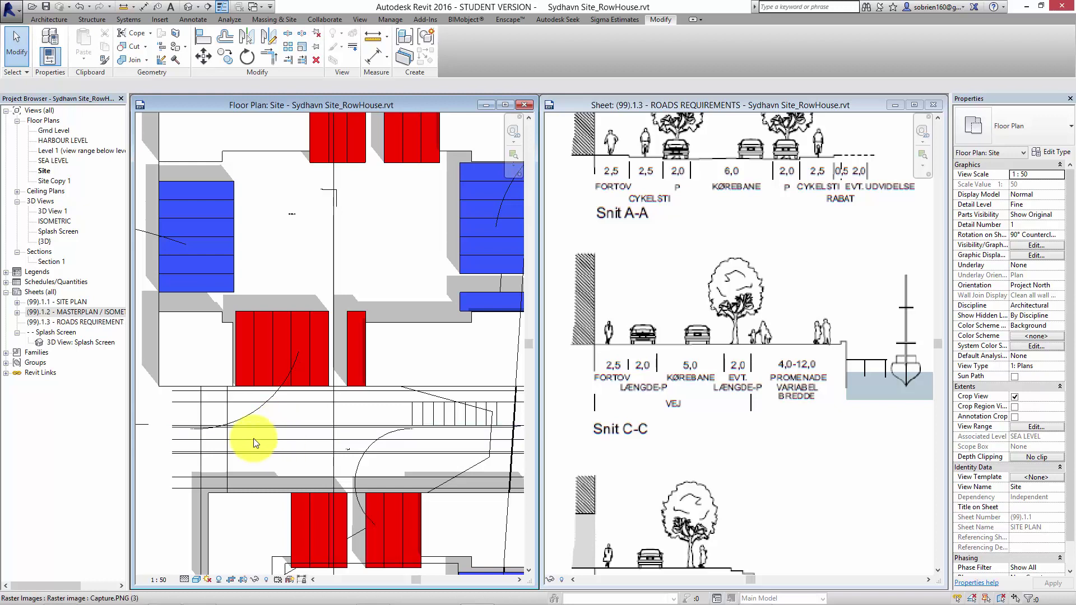
Extend the lower ends of the parking row's two outermost bay dividers to the lower of the two closely spaced lines bordering the strip
scroll(254, 438, up, 2)
scroll(277, 427, up, 1)
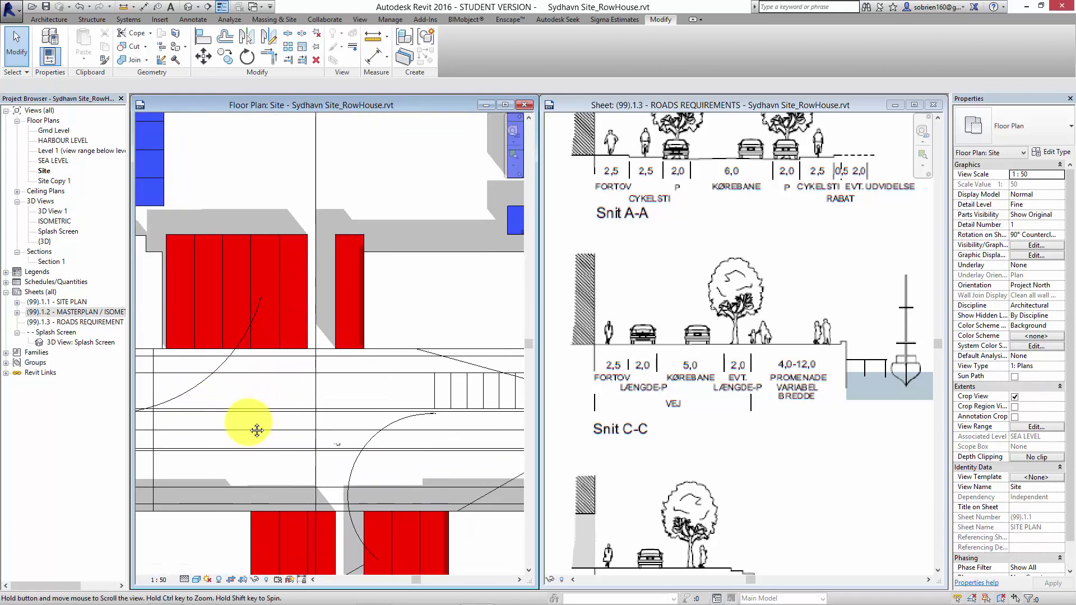
scroll(246, 426, up, 1)
middle_drag(262, 428, 233, 409)
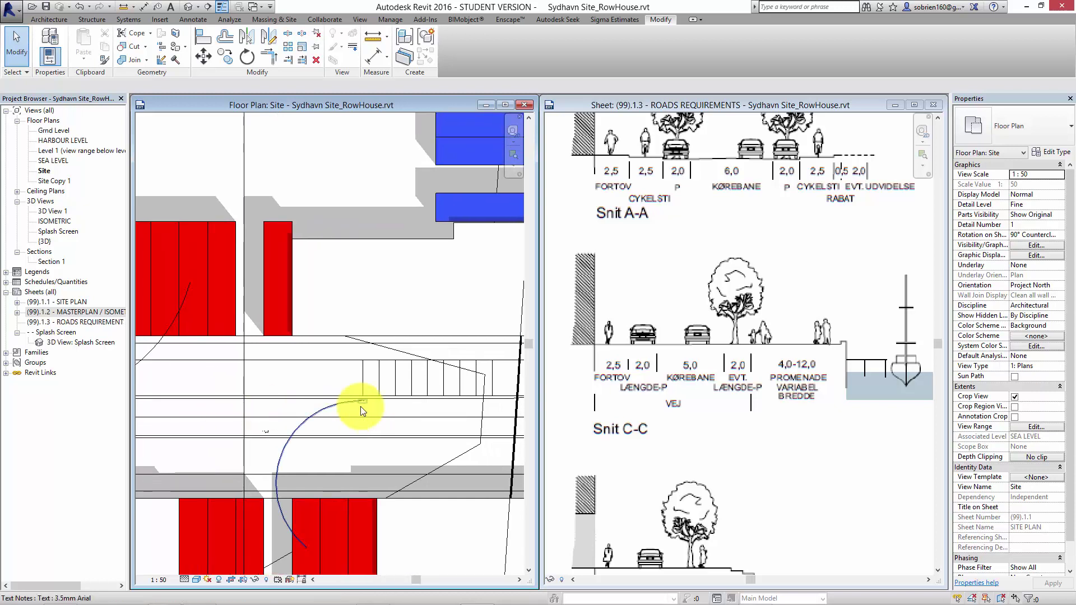
scroll(361, 405, up, 5)
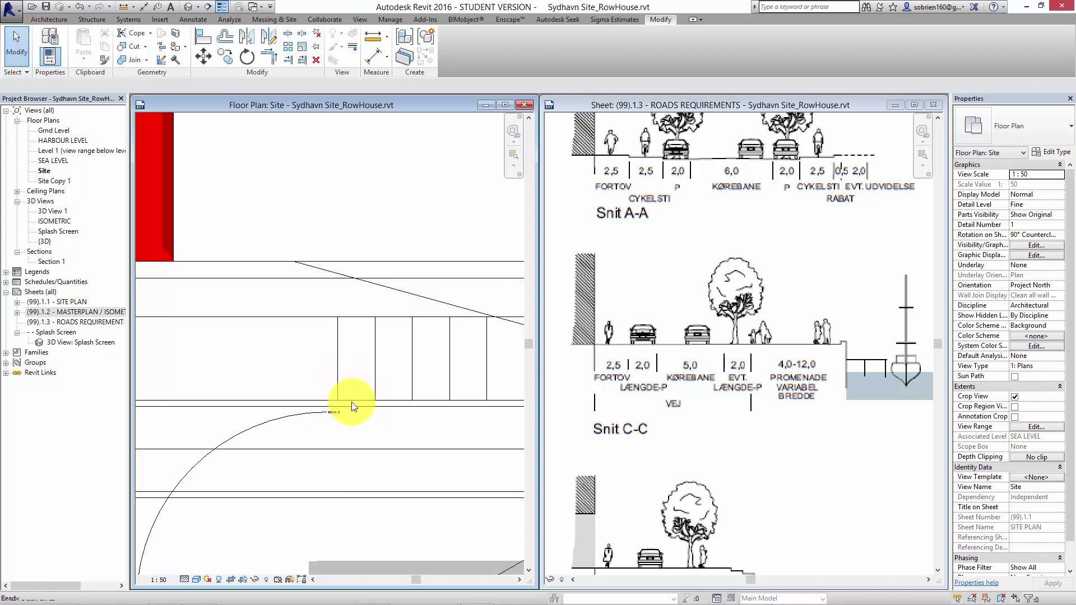
click(336, 398)
drag(336, 400, 347, 406)
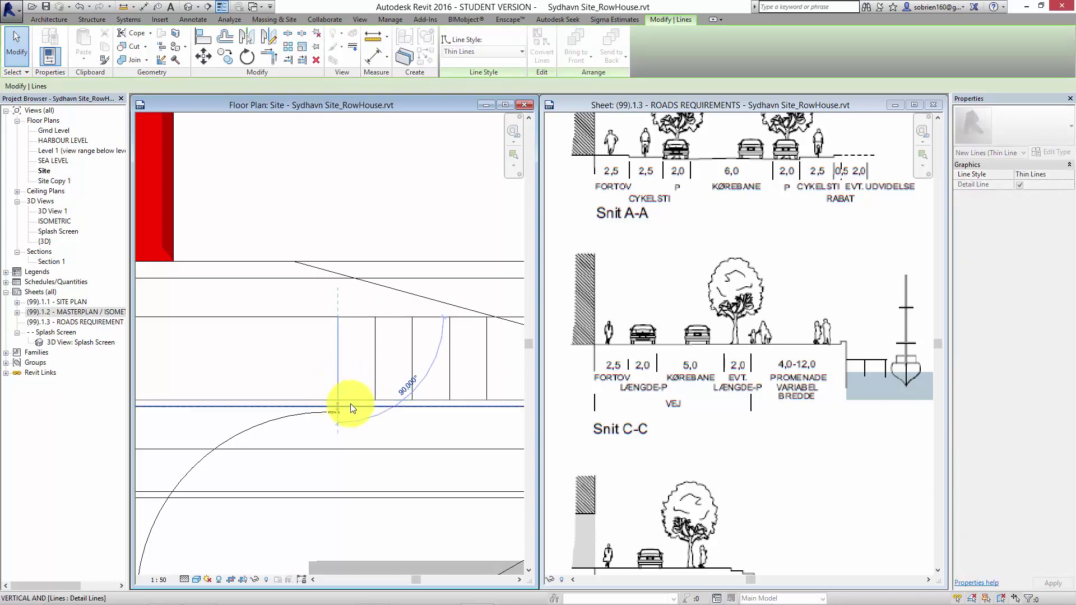
middle_drag(320, 411, 207, 429)
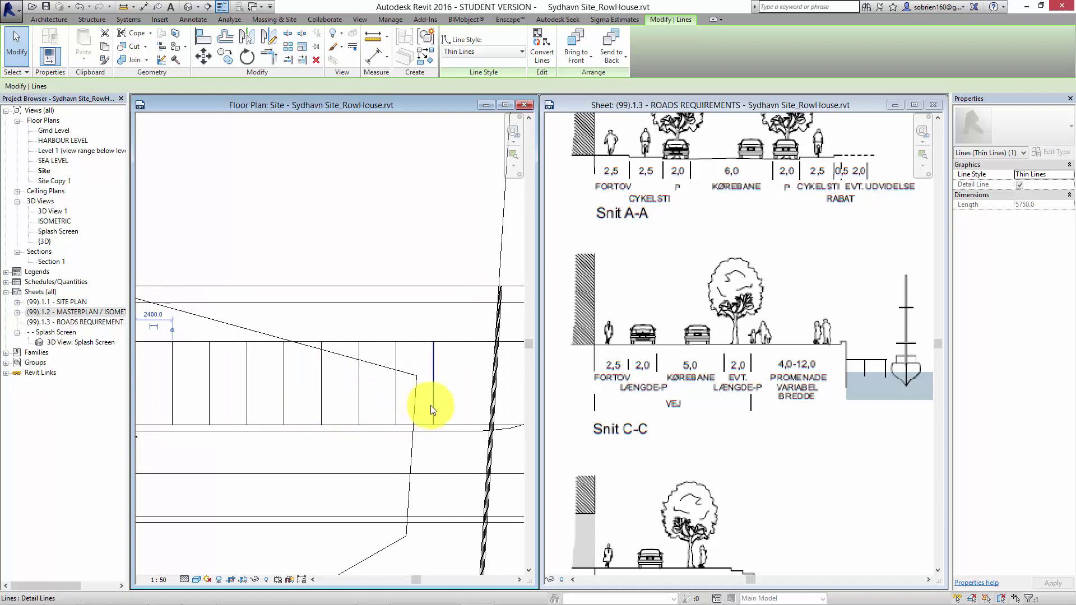
drag(433, 426, 433, 430)
click(402, 451)
middle_drag(396, 452, 459, 425)
scroll(395, 454, down, 1)
scroll(397, 448, down, 2)
mouse_move(396, 432)
middle_down()
mouse_move(355, 456)
mouse_move(347, 439)
mouse_move(408, 429)
middle_up()
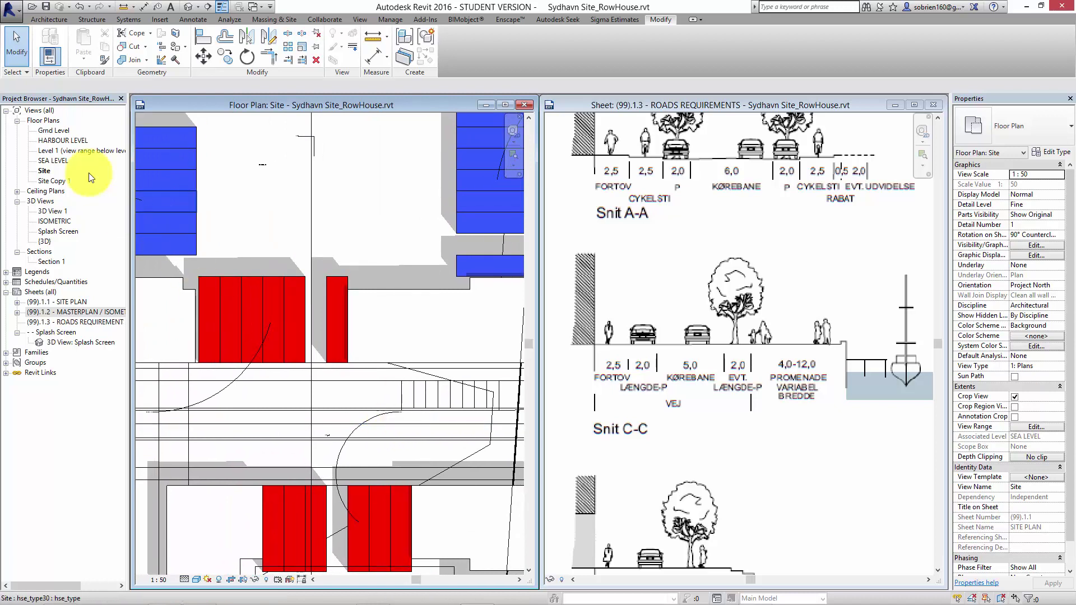
Open the Section 1 view and examine the quay floor's edge in relation to the ground, harbour and sea levels
click(49, 261)
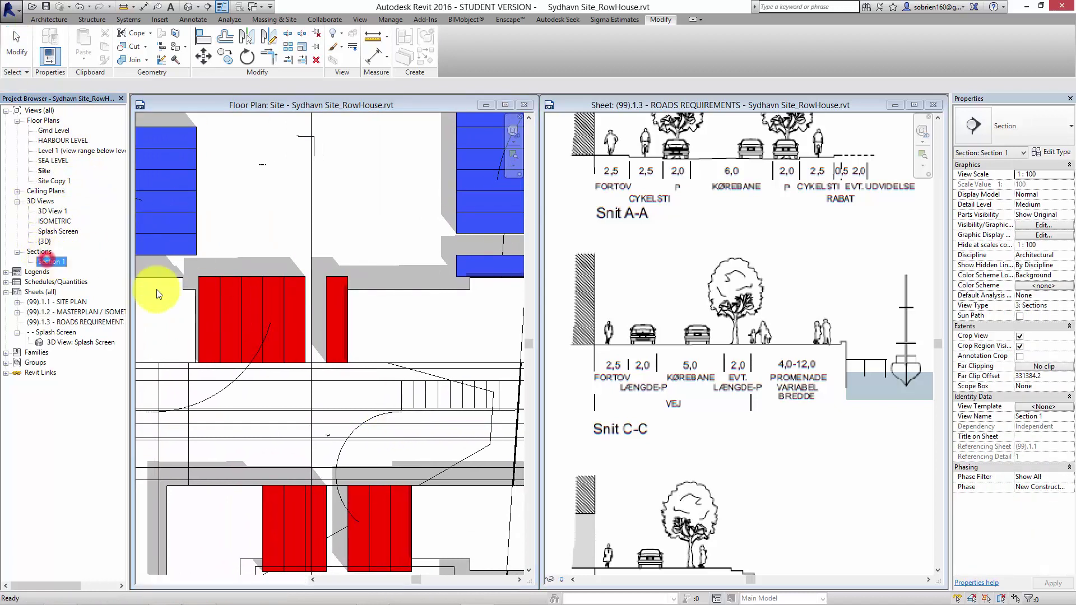
double_click(47, 262)
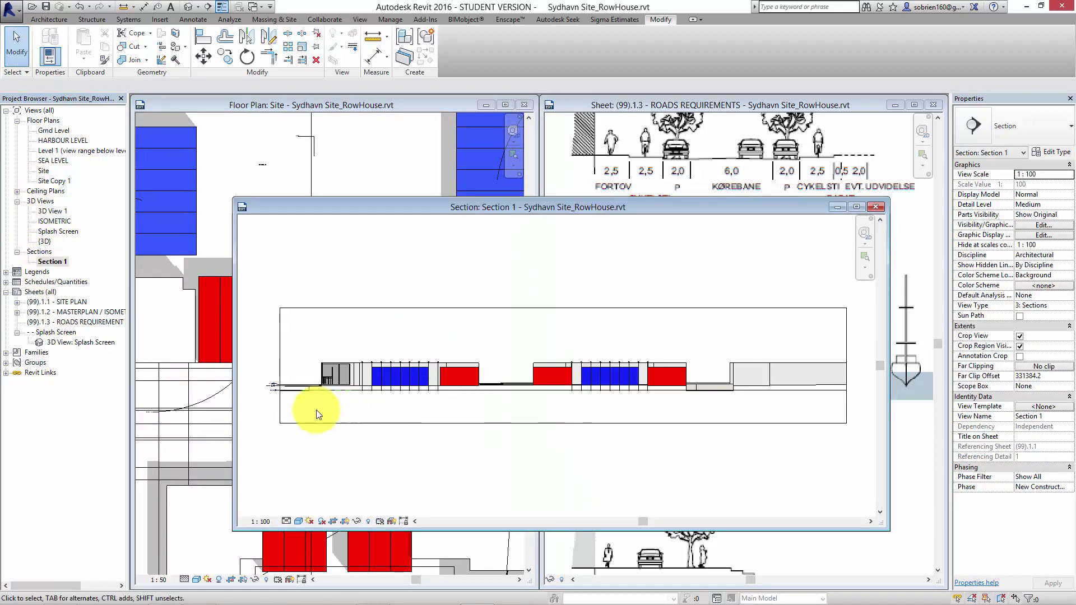
scroll(337, 412, up, 3)
scroll(380, 391, up, 5)
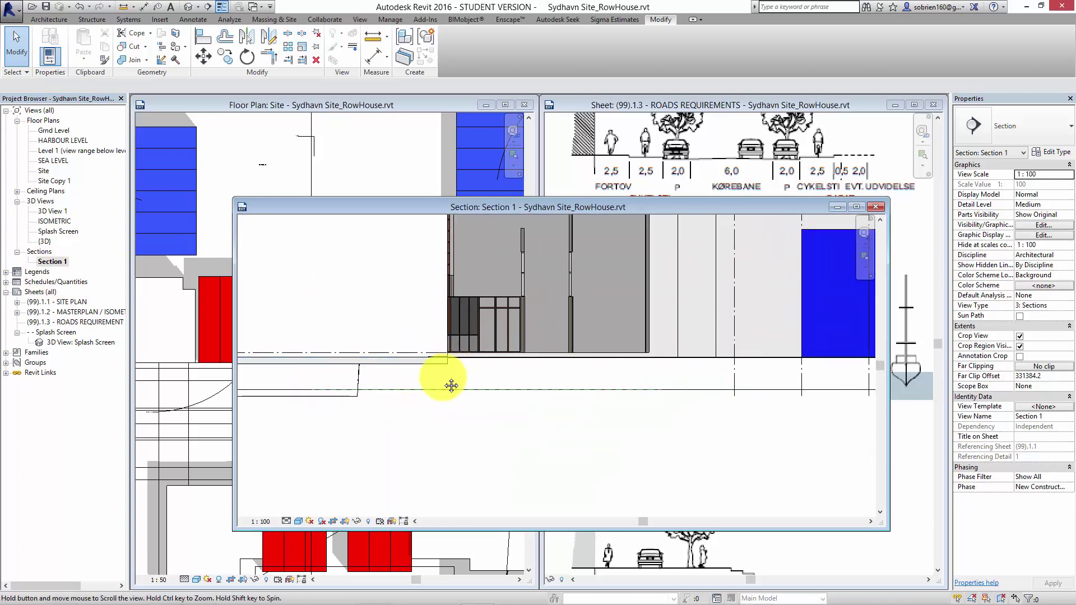
scroll(430, 382, up, 4)
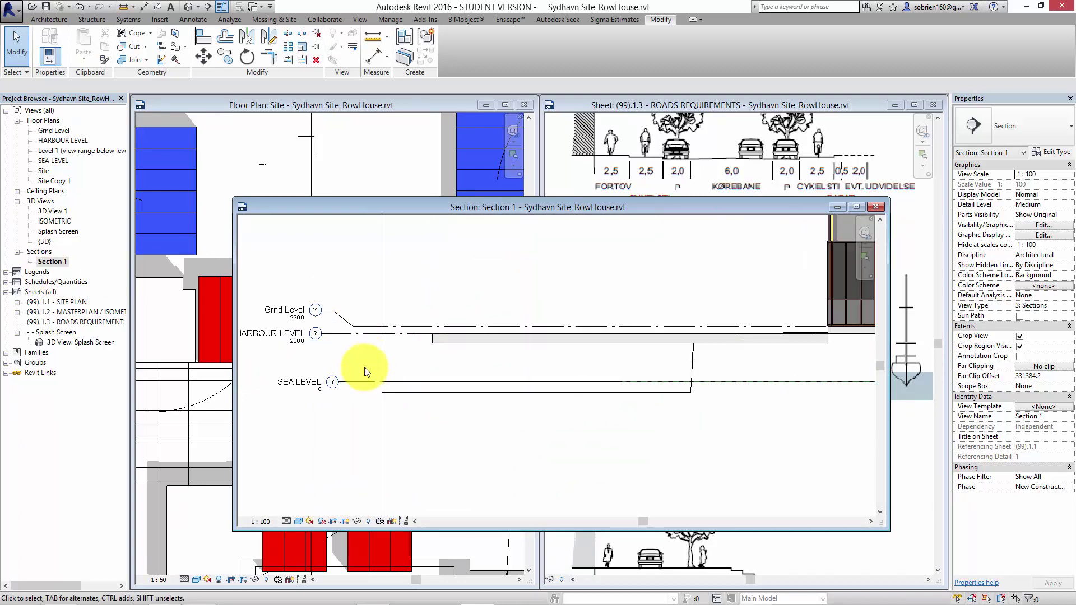
scroll(393, 366, down, 3)
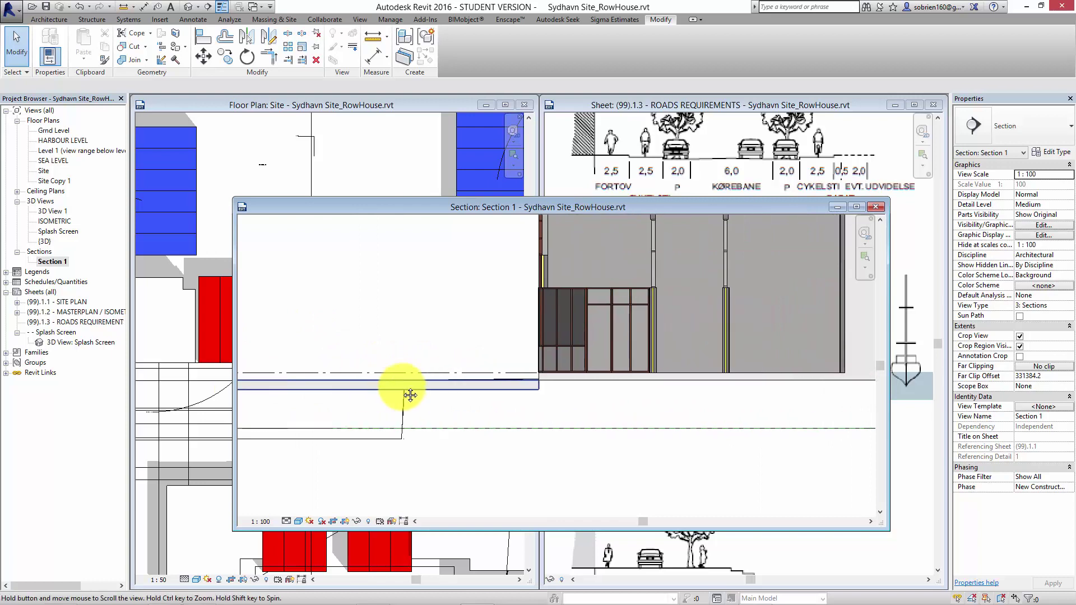
scroll(643, 377, up, 3)
scroll(616, 381, down, 3)
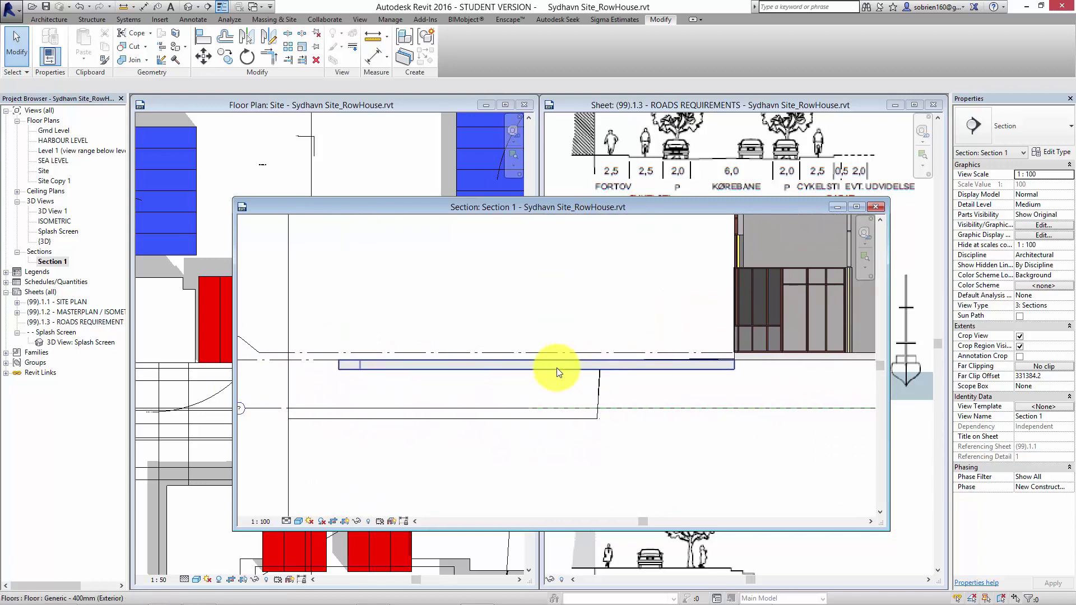
Examine the ground, harbour and sea level markers beside the quay floor in Section 1 and close the section view
scroll(398, 355, up, 3)
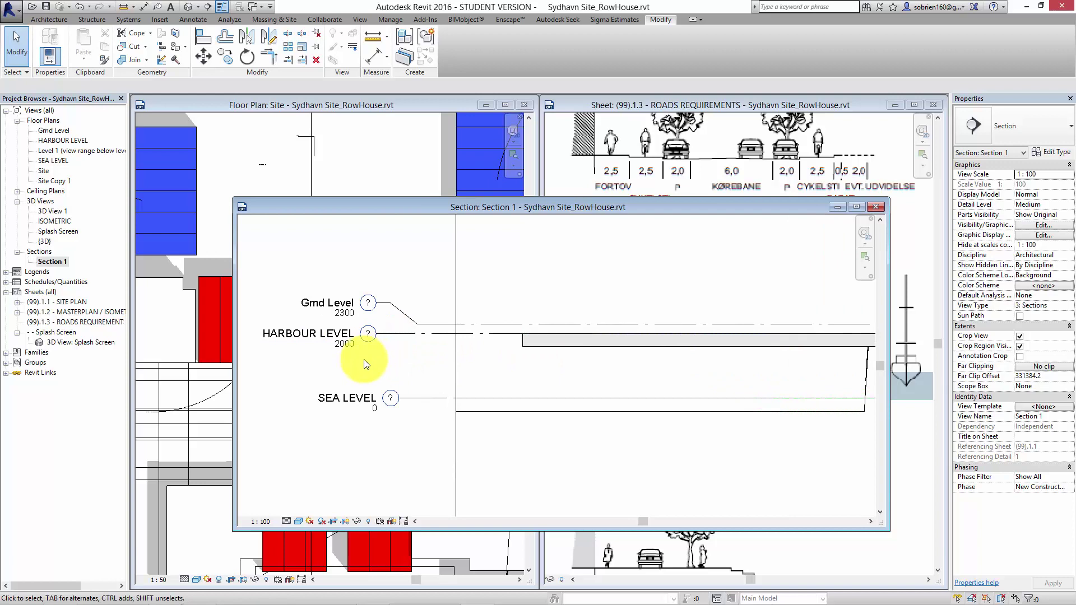
scroll(432, 392, down, 2)
scroll(427, 396, up, 2)
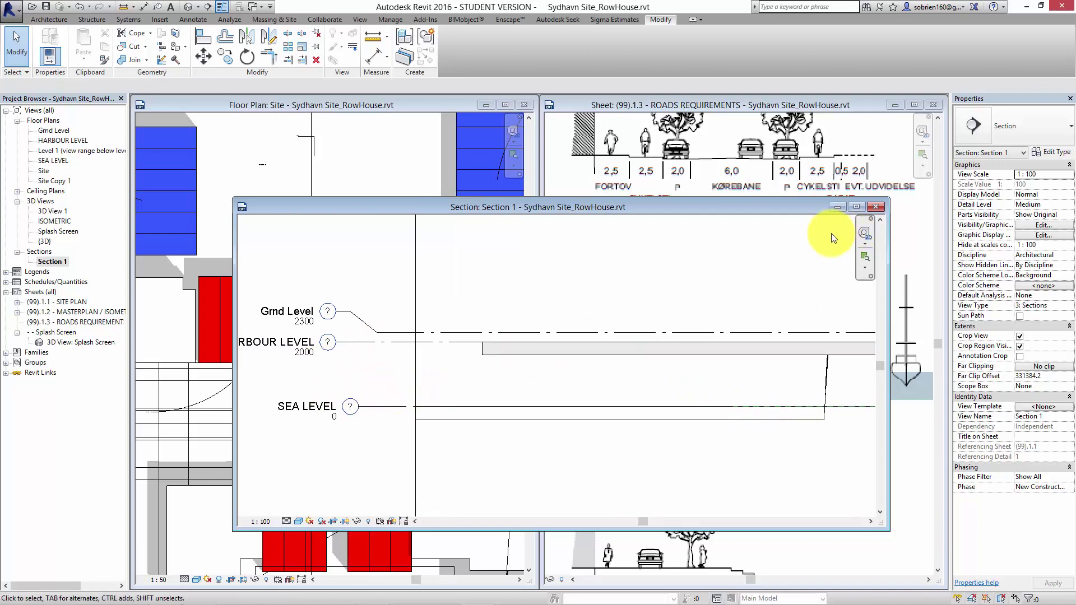
click(875, 207)
Start a building pad in the site plan on SEA LEVEL with a height offset of 1000 mm
scroll(211, 294, down, 4)
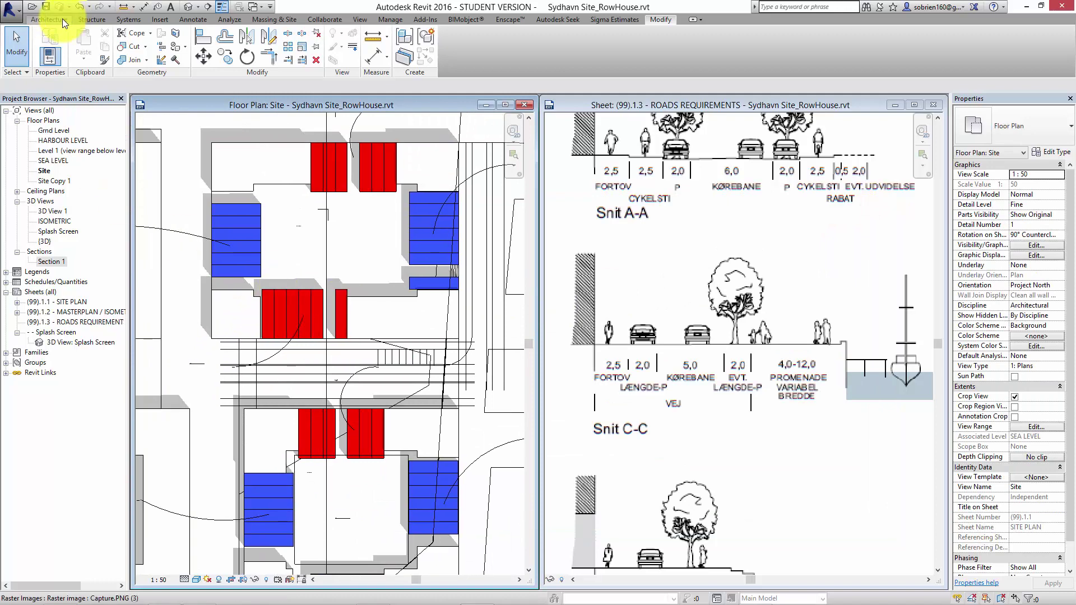
click(270, 21)
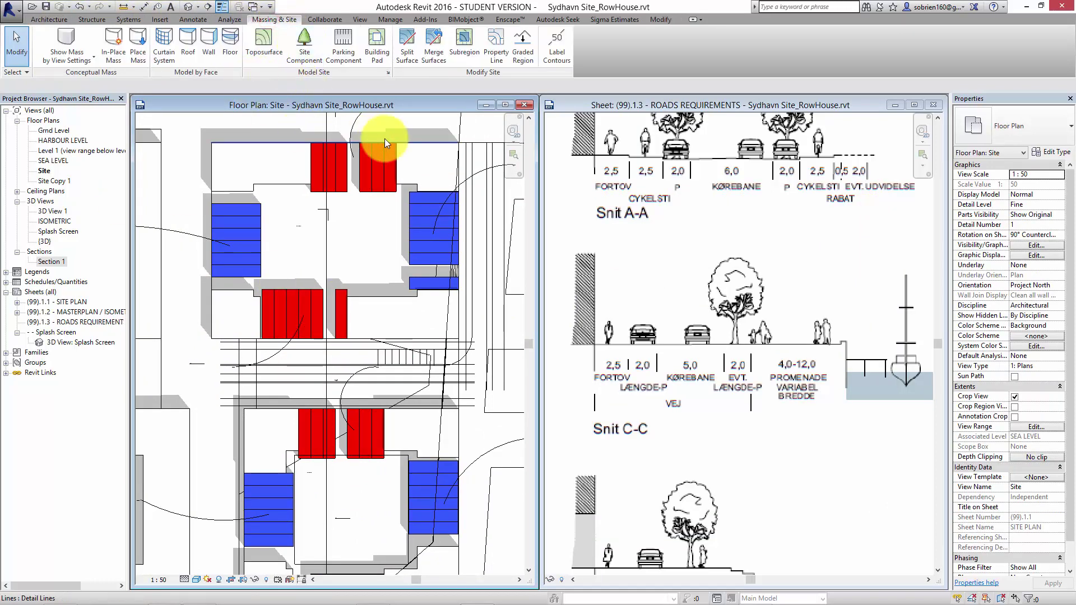
click(385, 57)
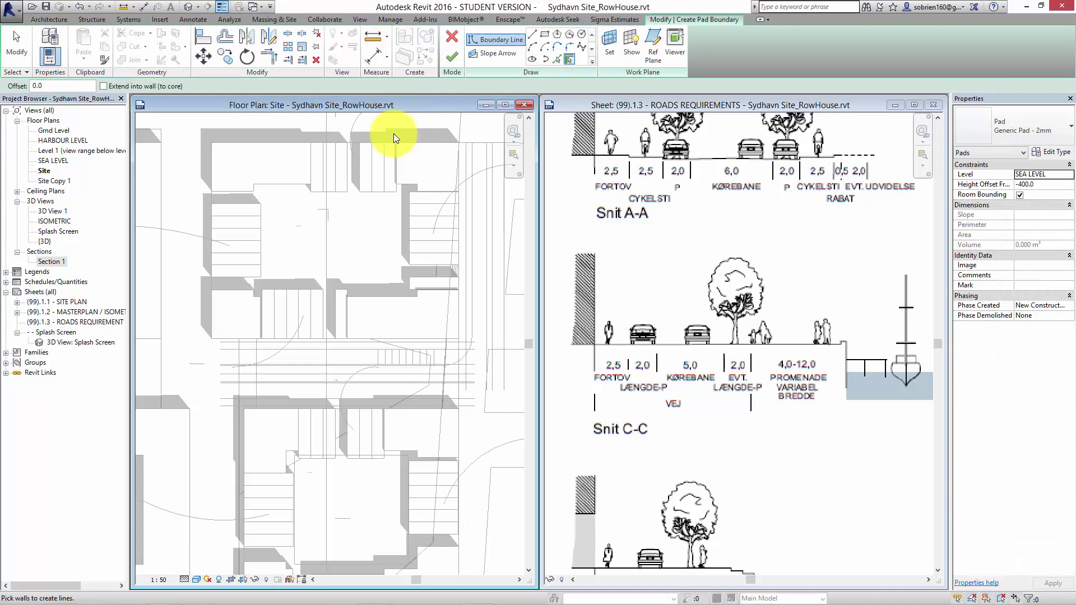
click(1049, 185)
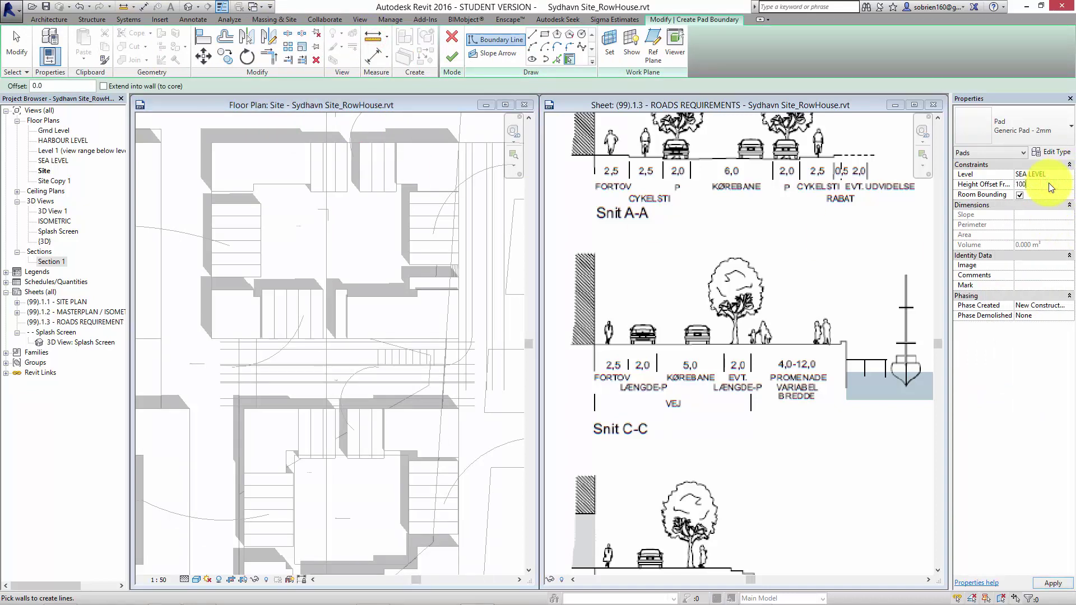
text(1000)
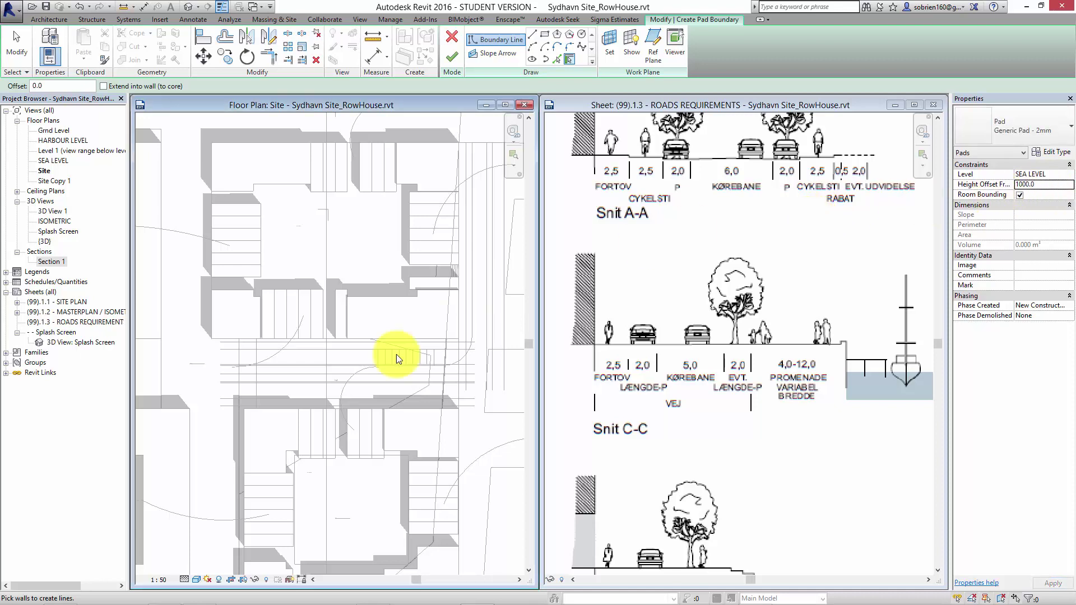
Pick the parking row's upper line and its two outermost bay dividers as boundary lines for the building pad
scroll(368, 391, up, 2)
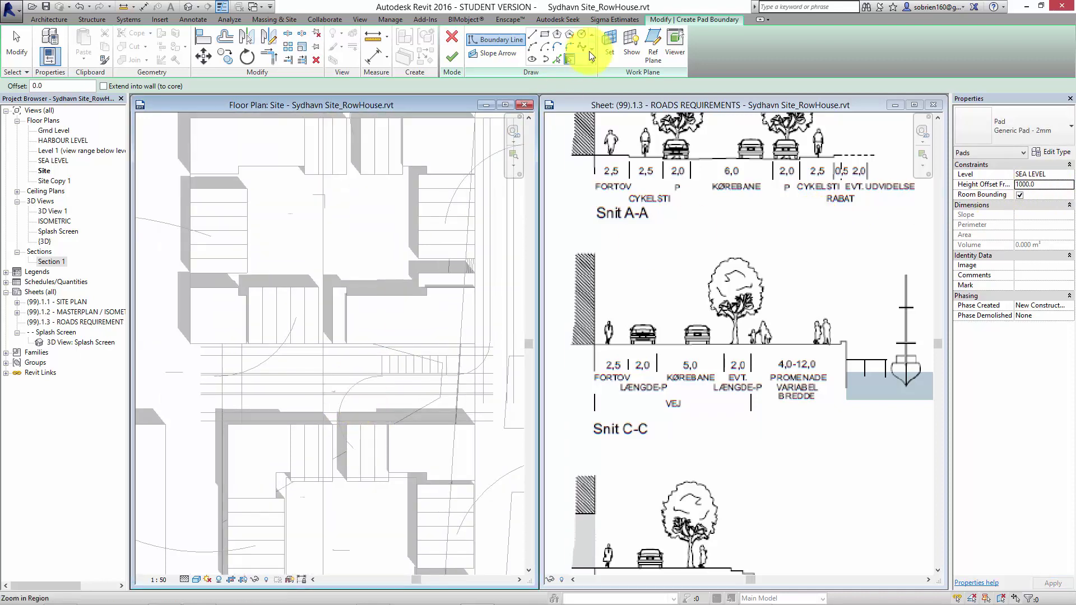
click(557, 59)
mouse_move(247, 386)
middle_down()
mouse_move(228, 400)
mouse_move(250, 372)
mouse_move(237, 398)
mouse_move(413, 379)
mouse_move(344, 356)
middle_up()
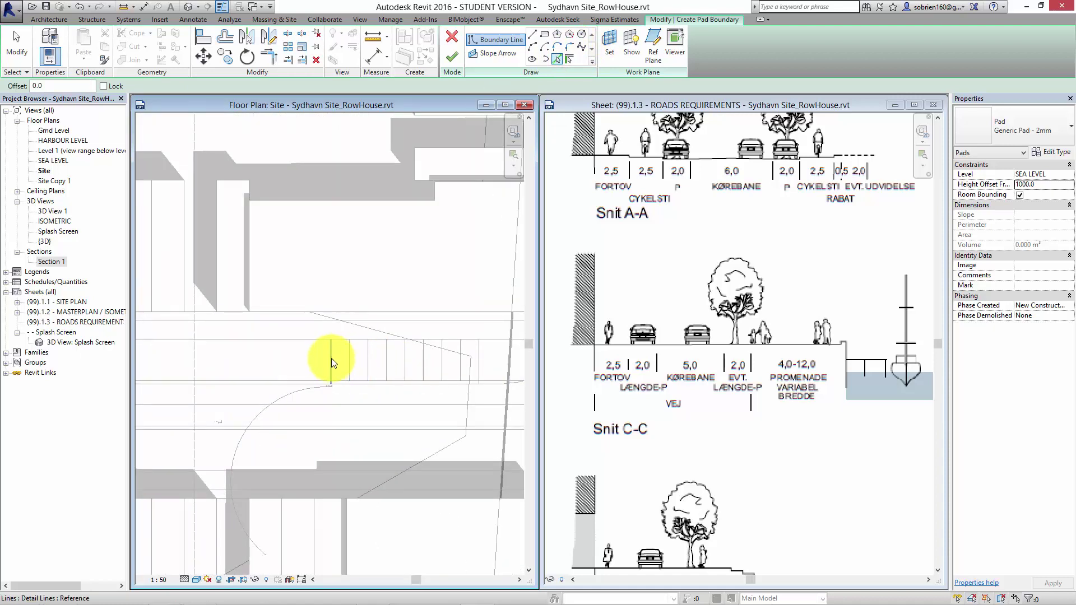
click(342, 341)
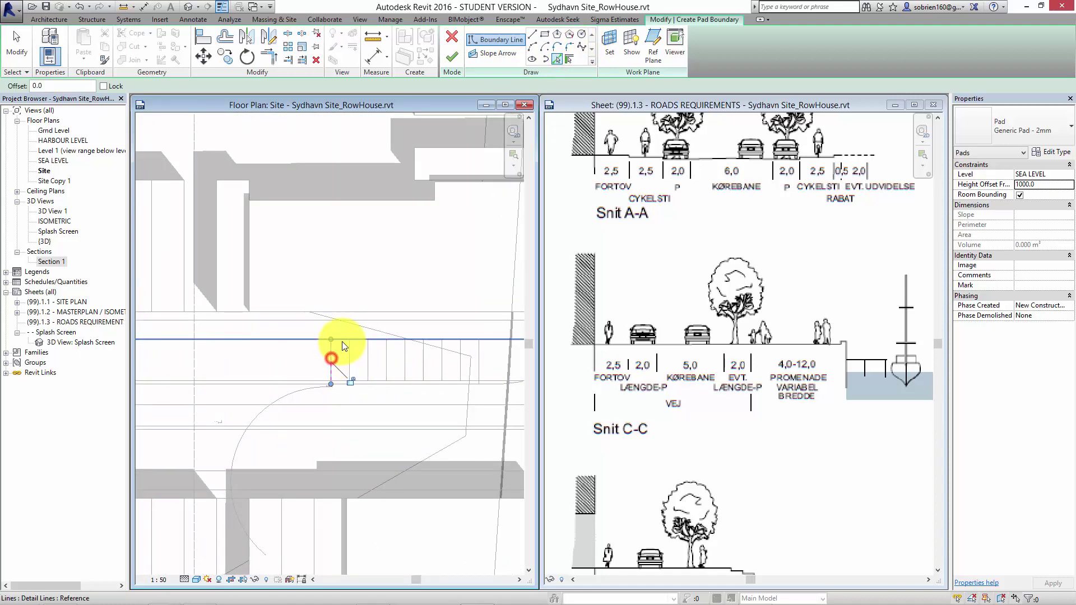
click(445, 353)
Add the lower of the closely spaced lines beneath the parking row and the roadway's opposite edge line to the pad boundary
scroll(445, 353, up, 2)
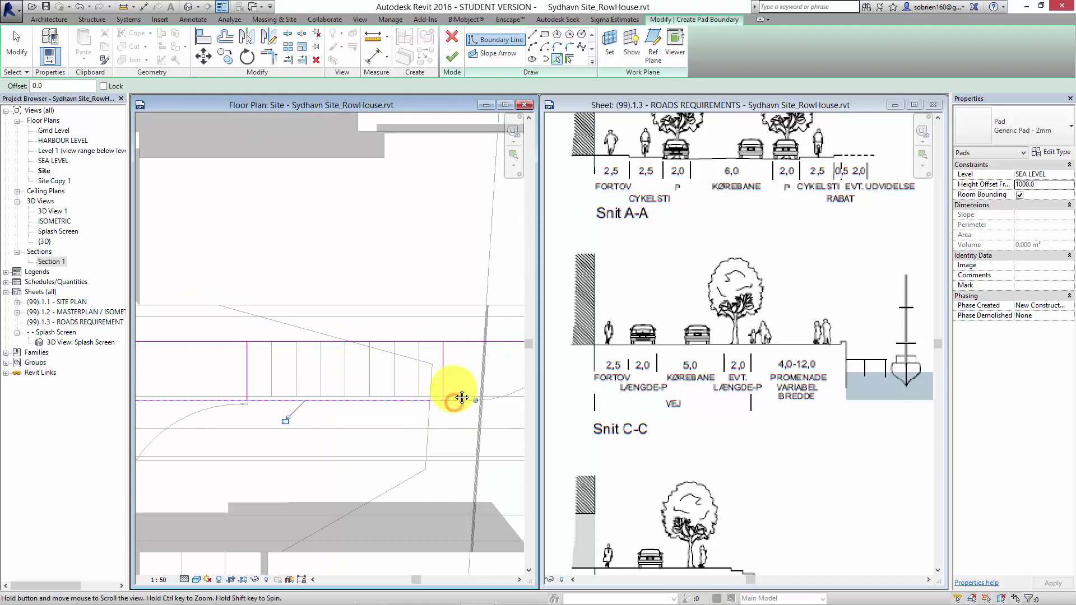
middle_drag(462, 398, 465, 362)
click(446, 421)
mouse_move(235, 437)
middle_down()
mouse_move(384, 439)
mouse_move(375, 449)
mouse_move(324, 427)
middle_up()
scroll(313, 432, down, 4)
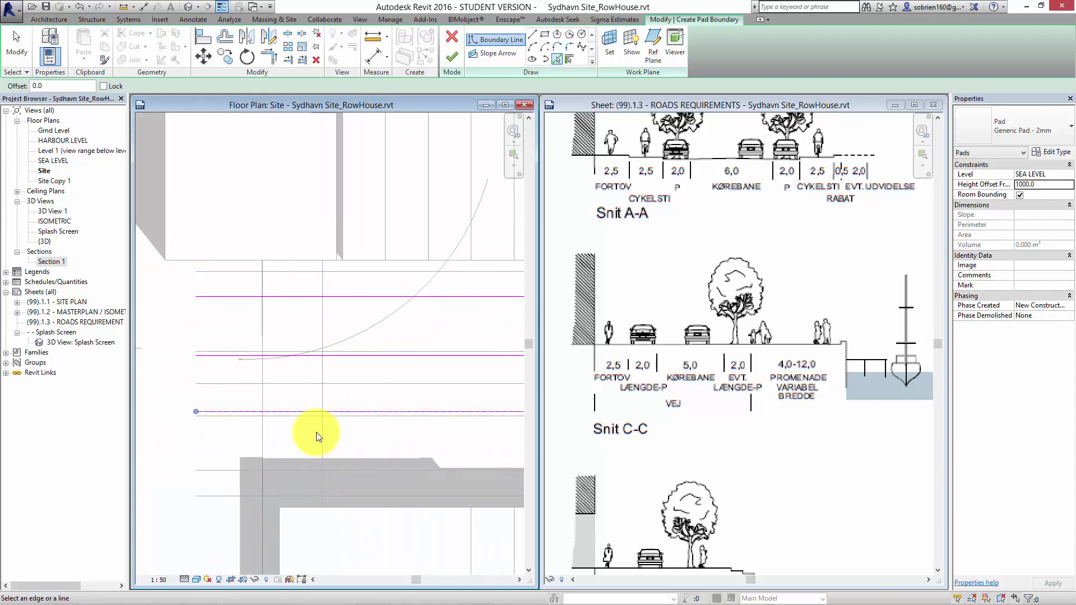
click(300, 424)
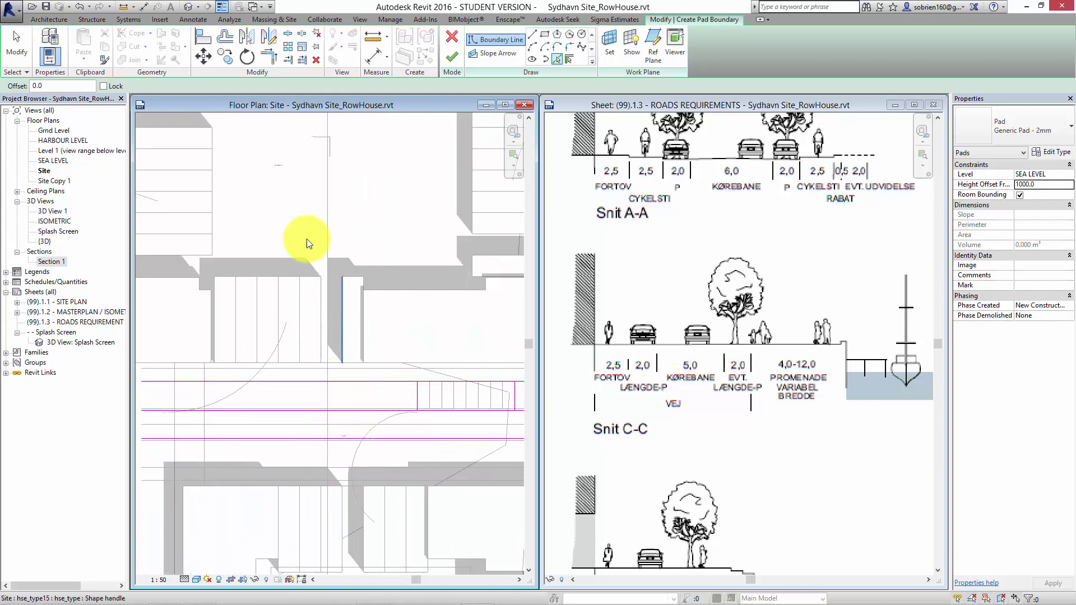
Trim the left outer bay divider into corners with the parking row's upper and lower boundary lines, unjoining the conflicting elements
click(271, 69)
scroll(414, 403, up, 4)
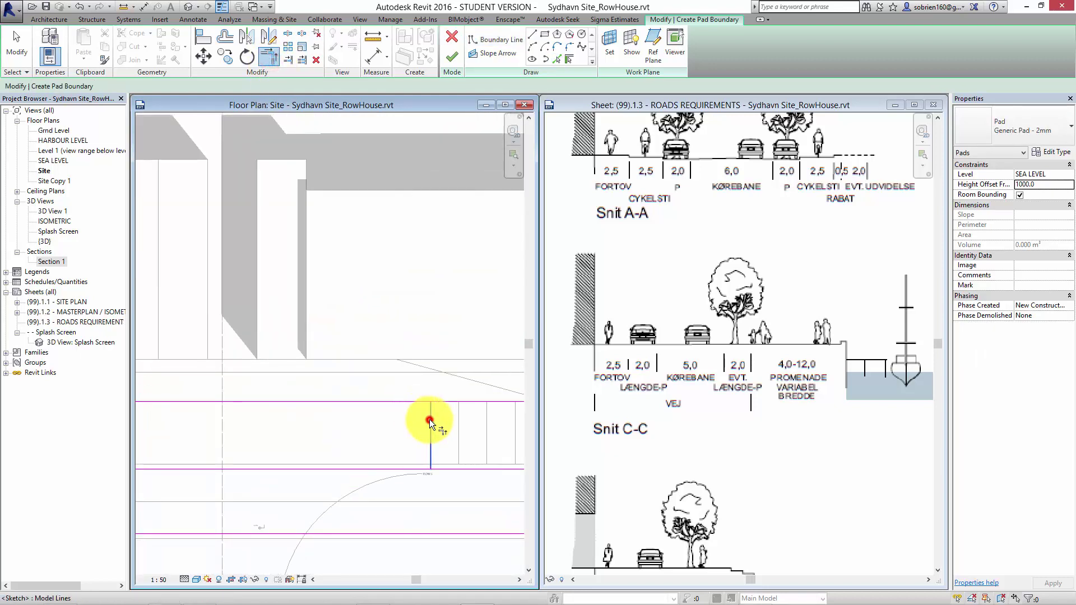
click(429, 419)
click(434, 402)
scroll(336, 409, down, 3)
scroll(257, 414, up, 3)
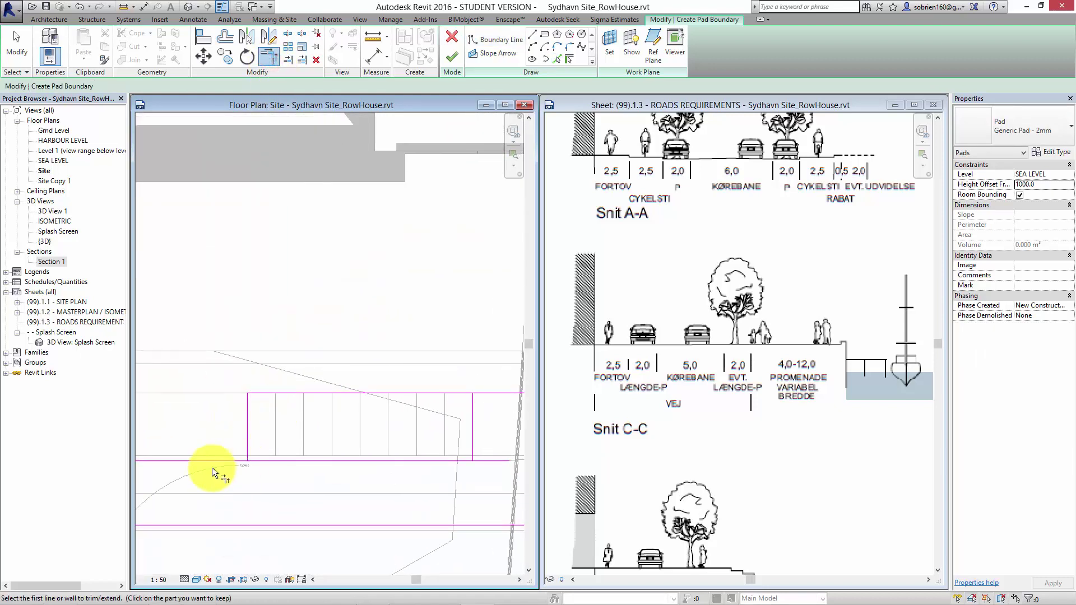
click(216, 459)
click(247, 435)
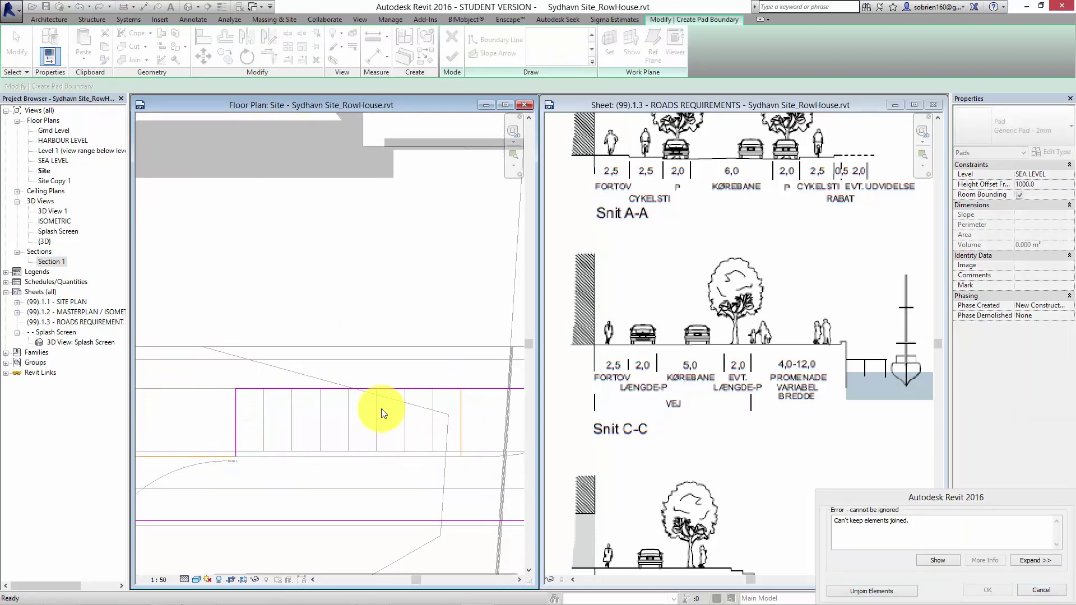
click(877, 591)
Trim the right outer bay divider into corners with the parking row's upper line and the roadway's far edge line
scroll(465, 405, up, 2)
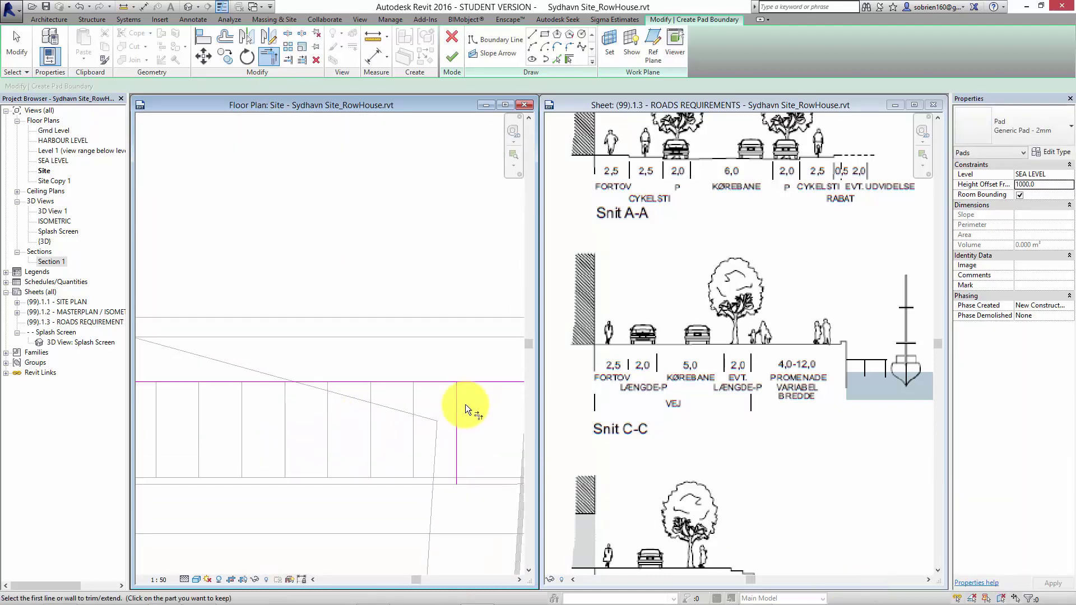
click(454, 408)
scroll(440, 426, down, 3)
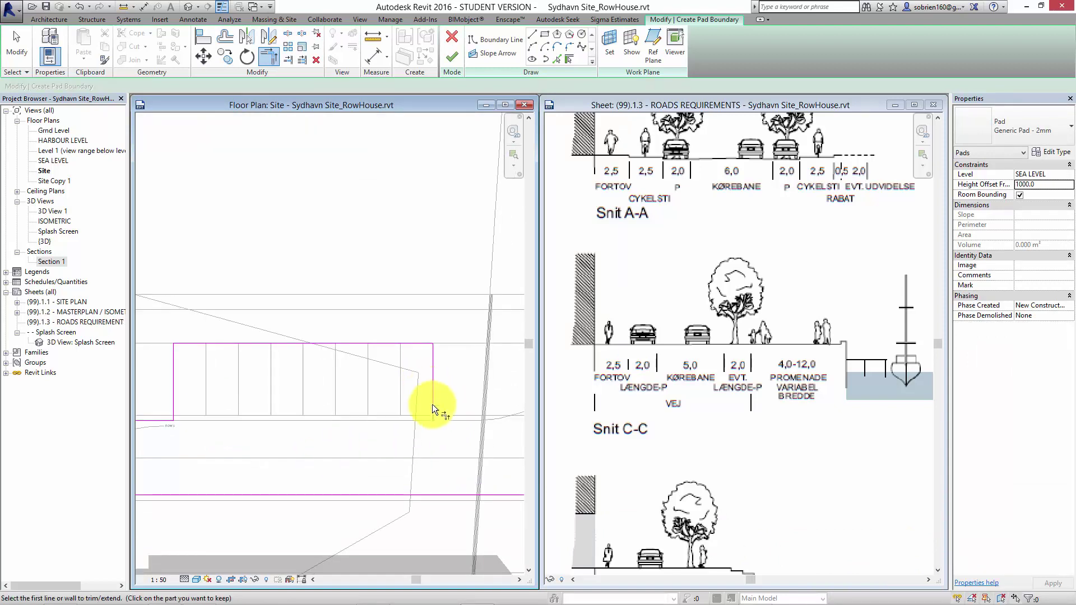
click(434, 414)
click(430, 494)
scroll(403, 482, up, 4)
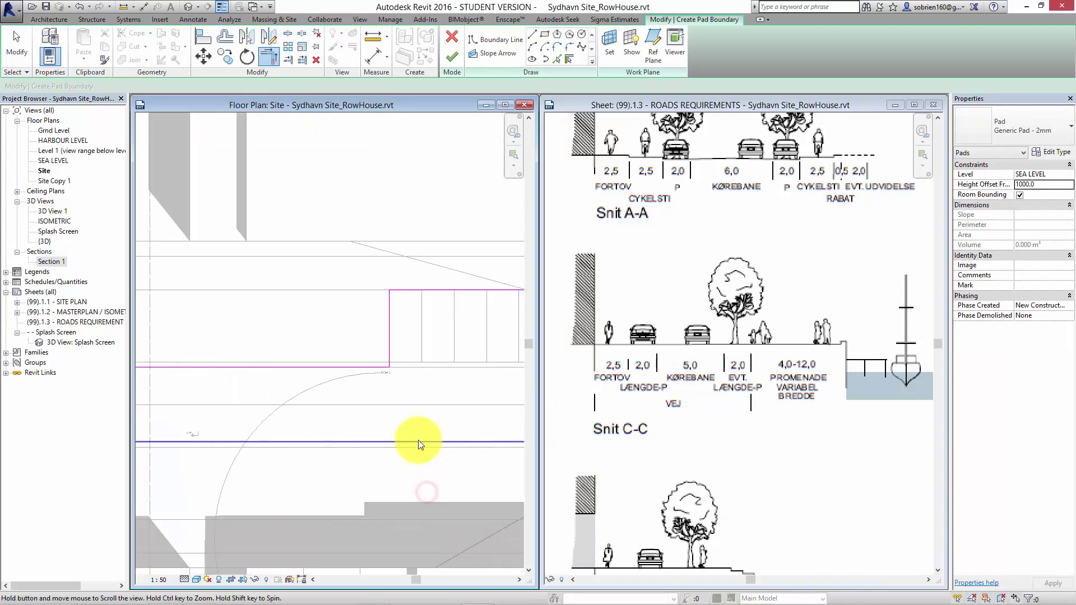
Close the pad boundary's open end by picking and trimming the crossing street line to both roadway edges, and finish the pad
middle_drag(445, 456, 554, 454)
scroll(420, 423, up, 3)
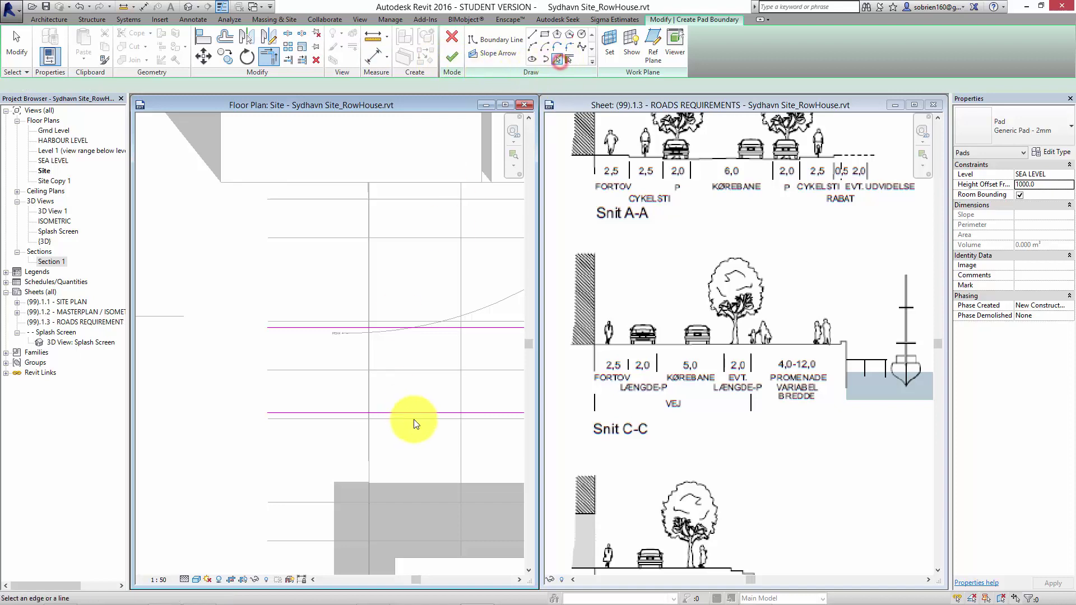
click(463, 392)
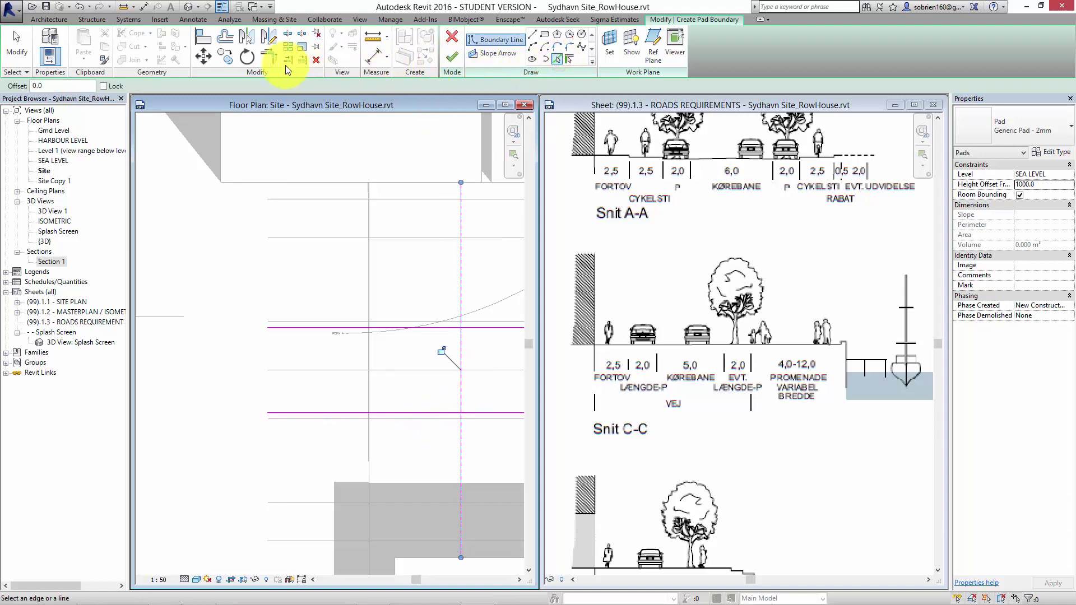
click(268, 61)
click(460, 353)
click(474, 328)
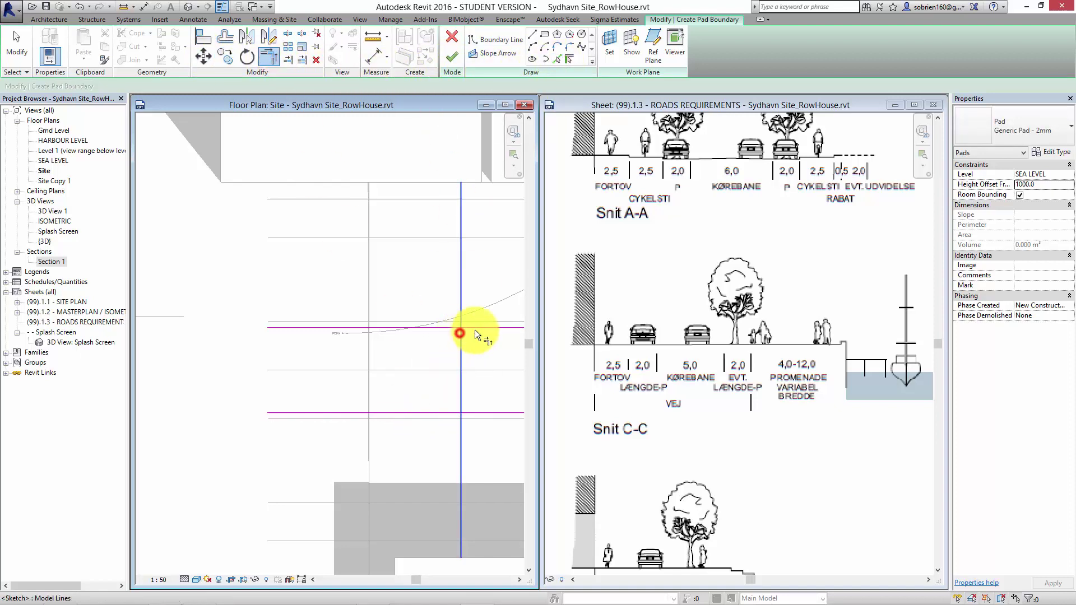
click(461, 392)
click(472, 415)
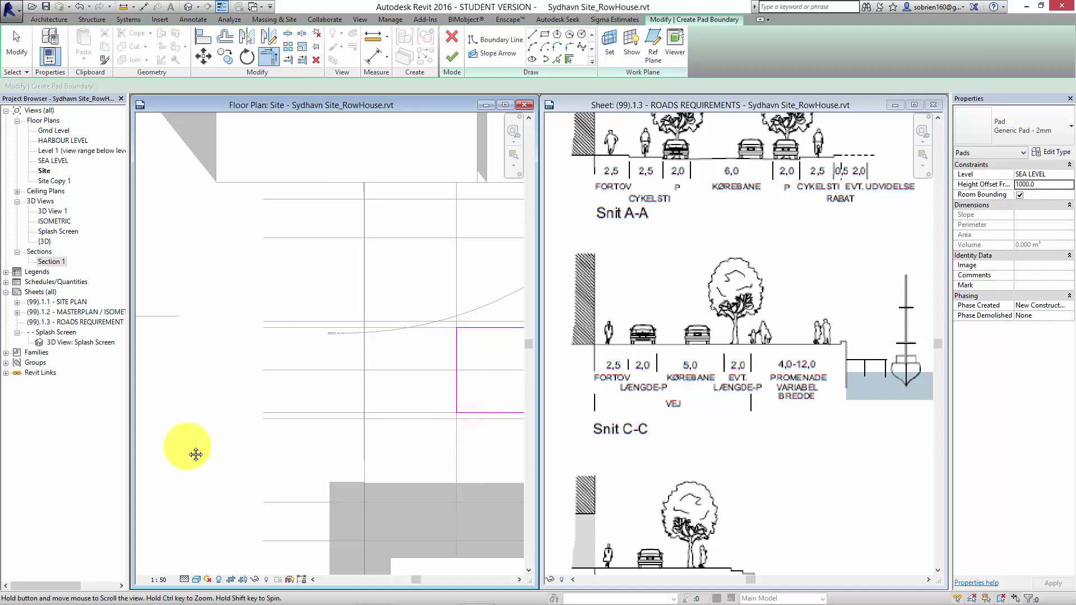
scroll(261, 424, down, 4)
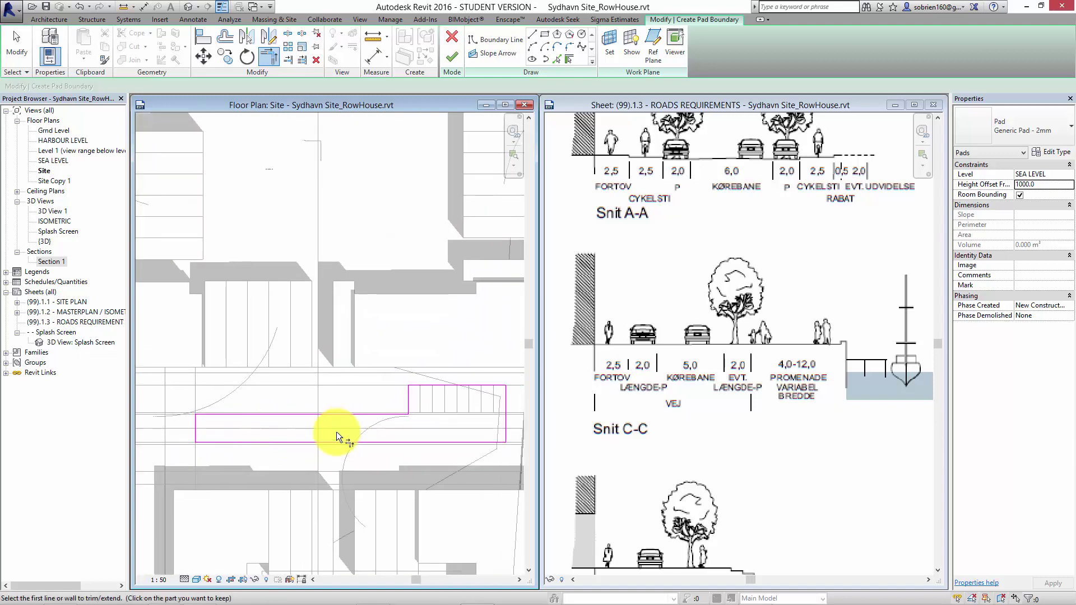
click(453, 56)
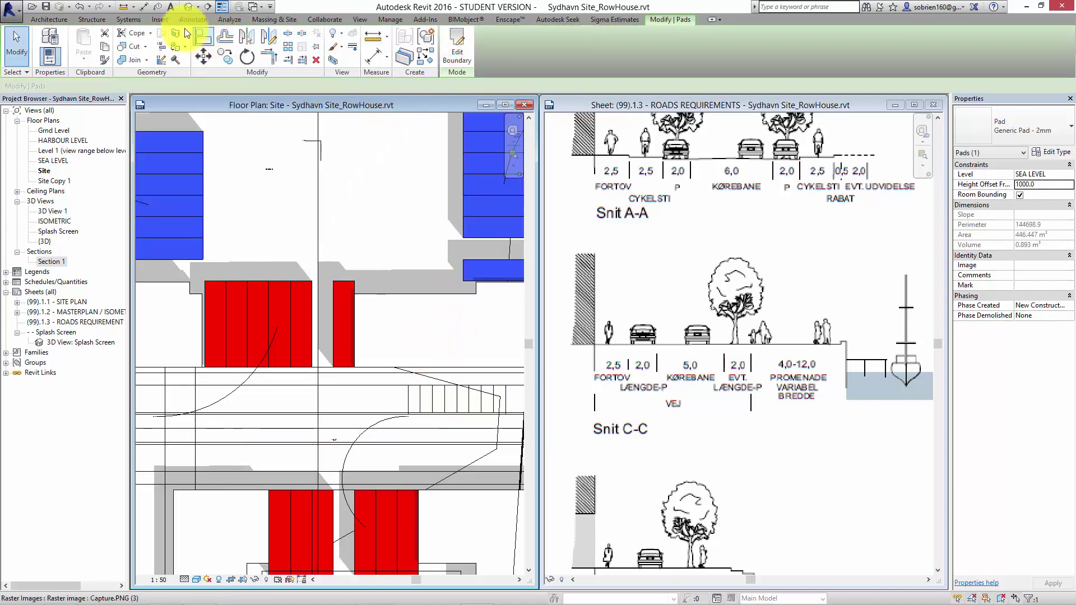
Open the default 3D view and examine the street pad's surface between the house blocks in relation to the ground and quay
click(188, 6)
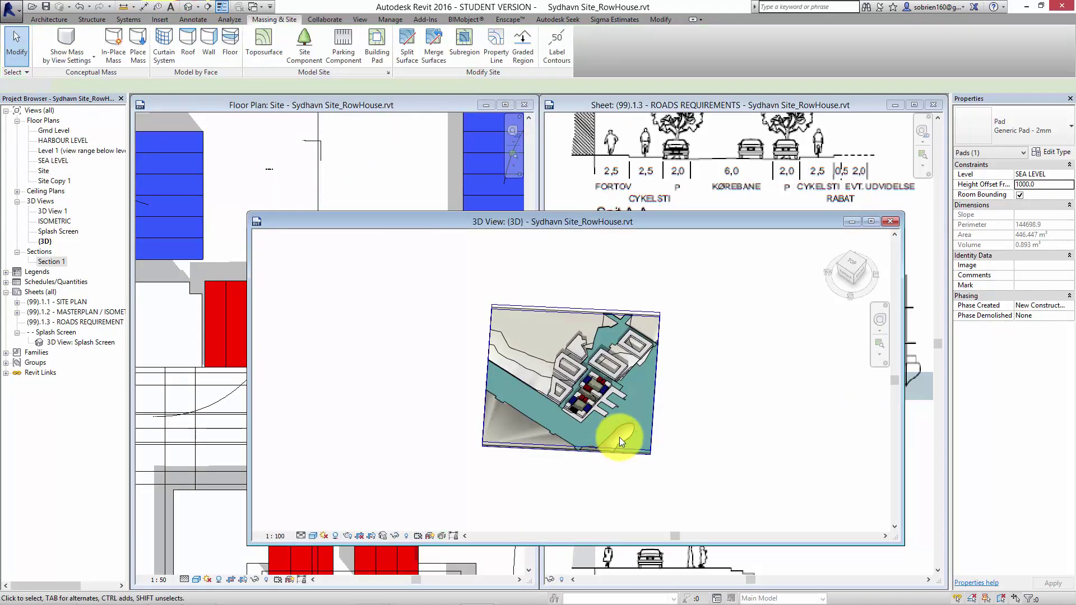
scroll(576, 400, up, 6)
middle_drag(566, 415, 458, 355)
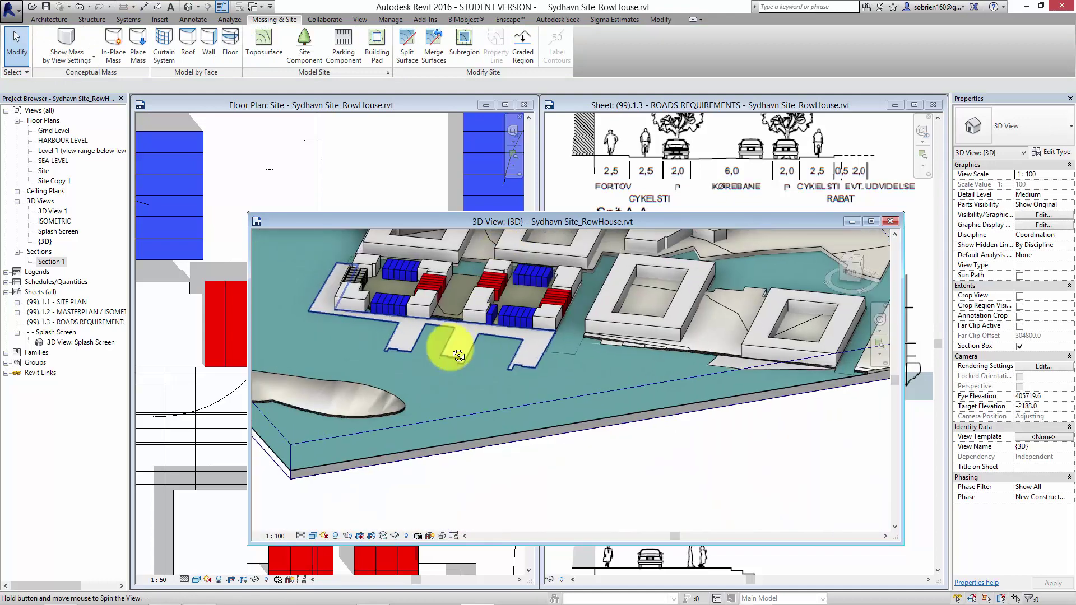
scroll(424, 294, up, 5)
middle_drag(428, 308, 639, 338)
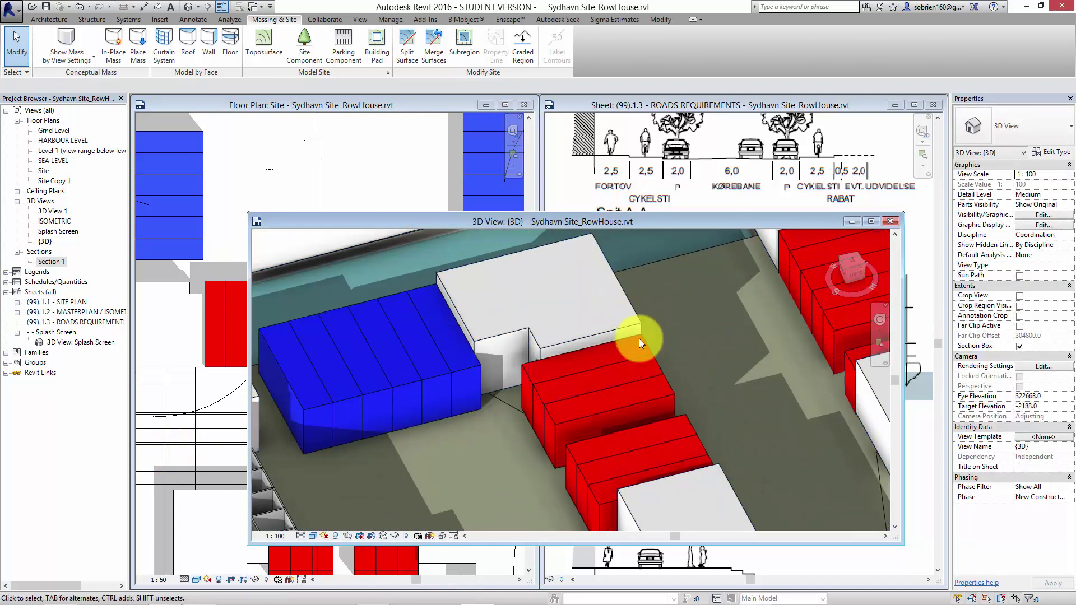
click(725, 404)
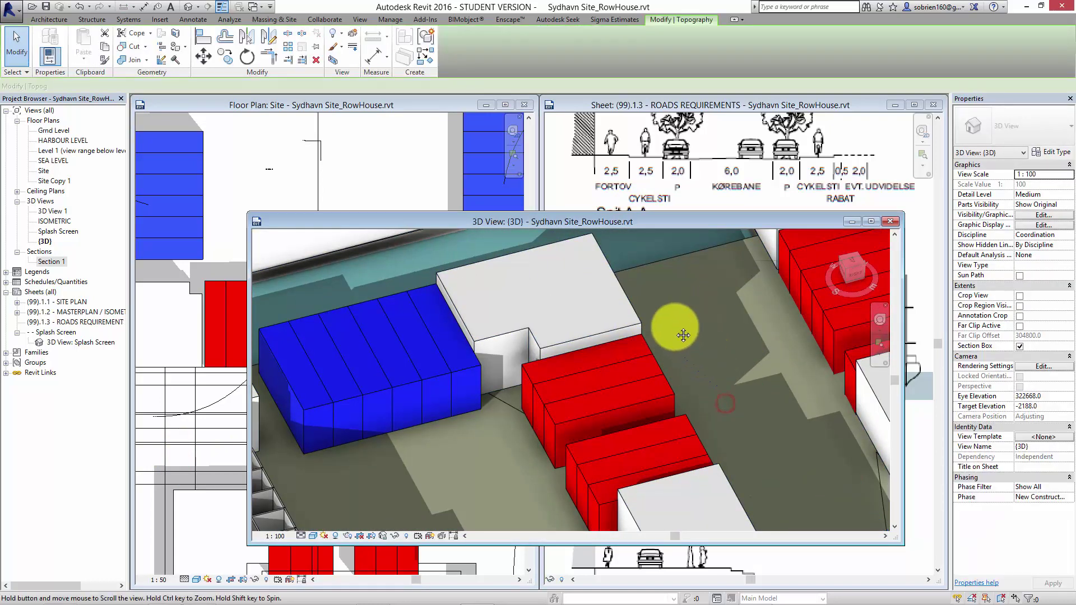
middle_drag(729, 395, 689, 336)
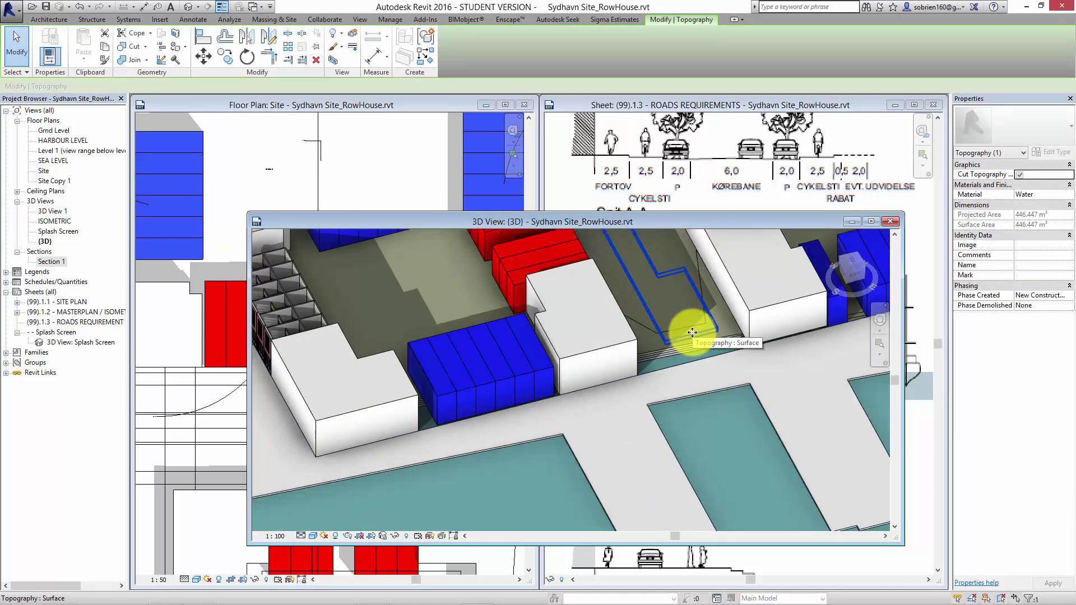
key(Escape)
scroll(690, 359, down, 3)
shift+middle_drag(689, 367, 721, 419)
shift+middle_drag(684, 360, 753, 487)
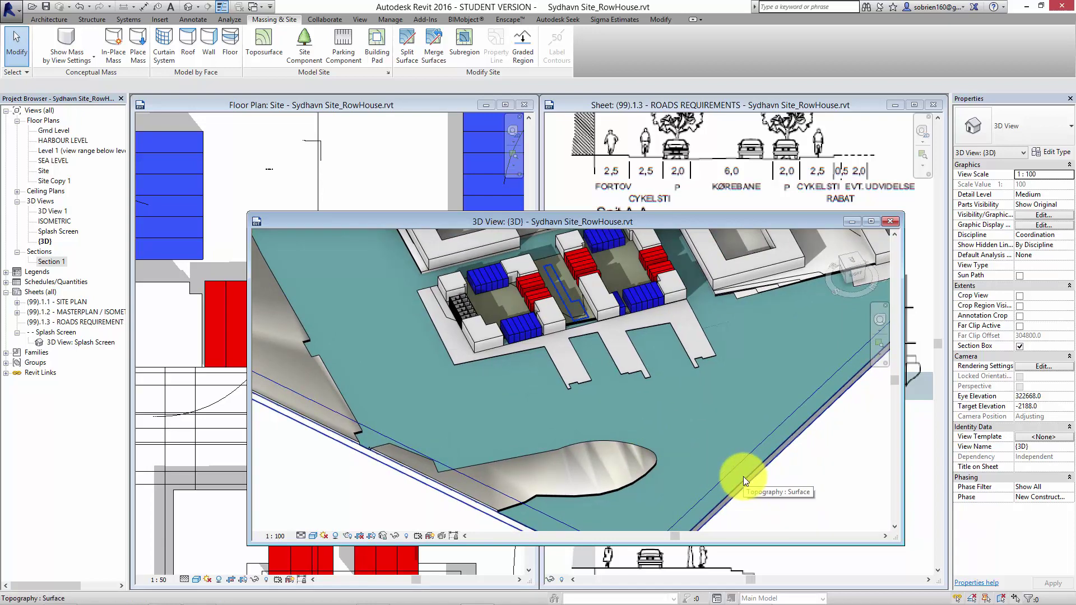
Remove the large Water topography surface surrounding the quays from the 3D view
click(743, 476)
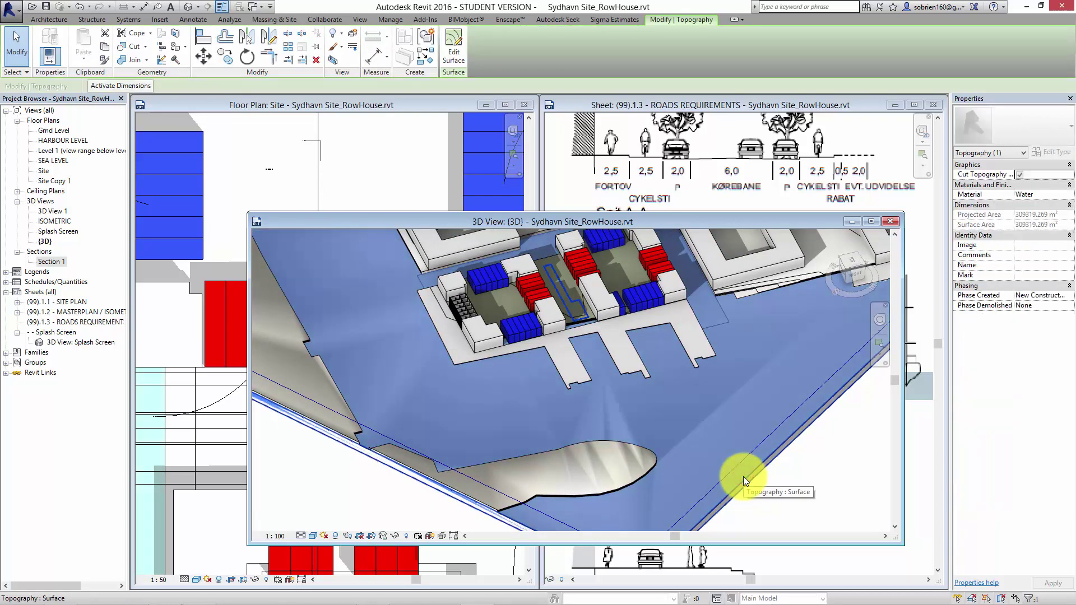
key(Escape)
scroll(560, 328, up, 1)
Start a new building pad in the Site plan and pick the parking row's upper line and outer bay dividers as boundary
click(213, 433)
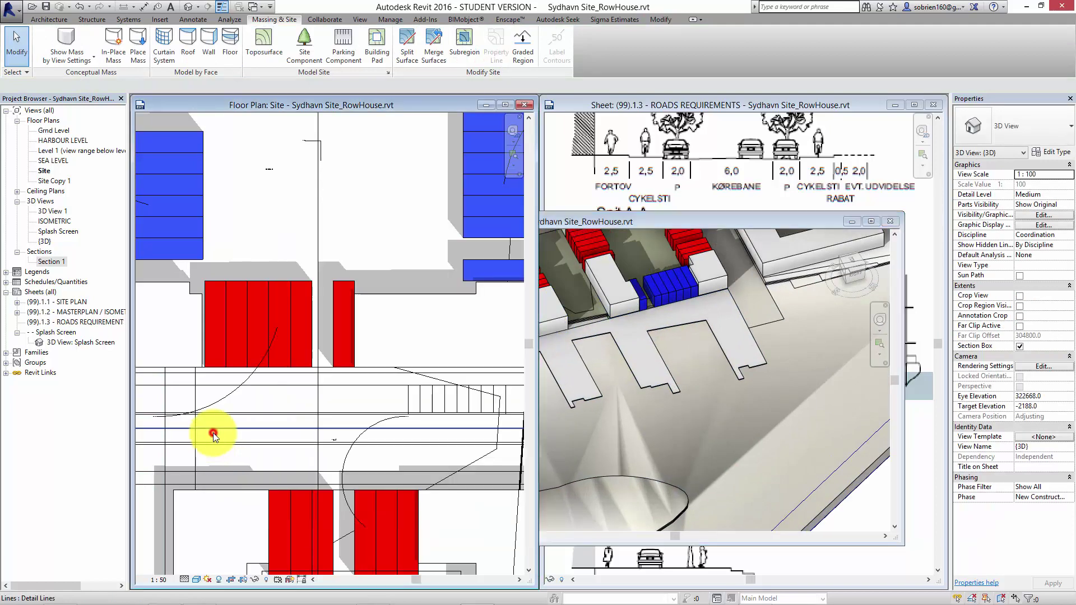
scroll(288, 428, down, 2)
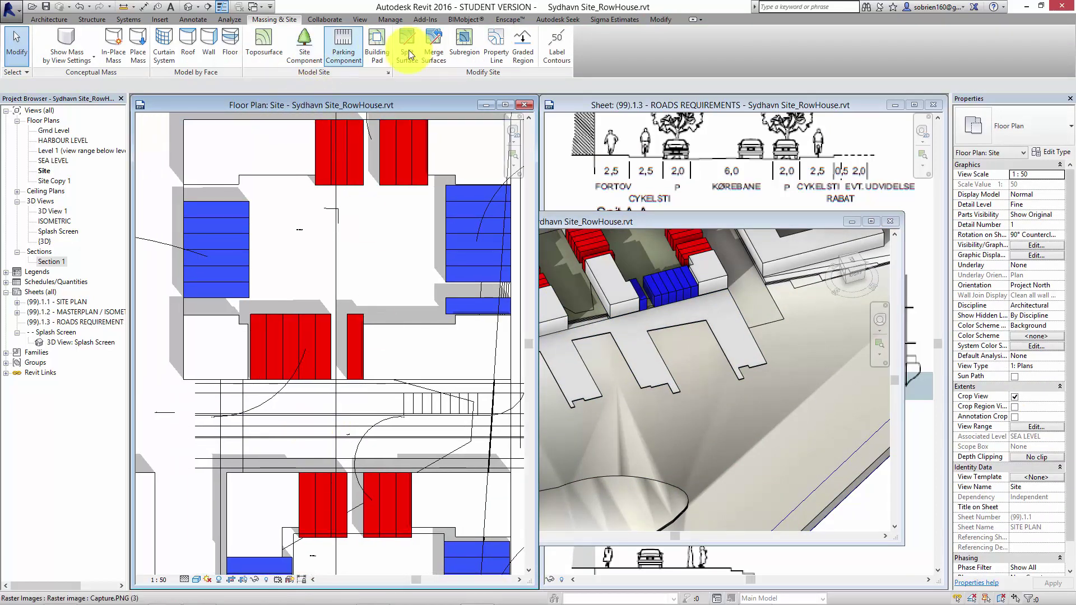
click(376, 42)
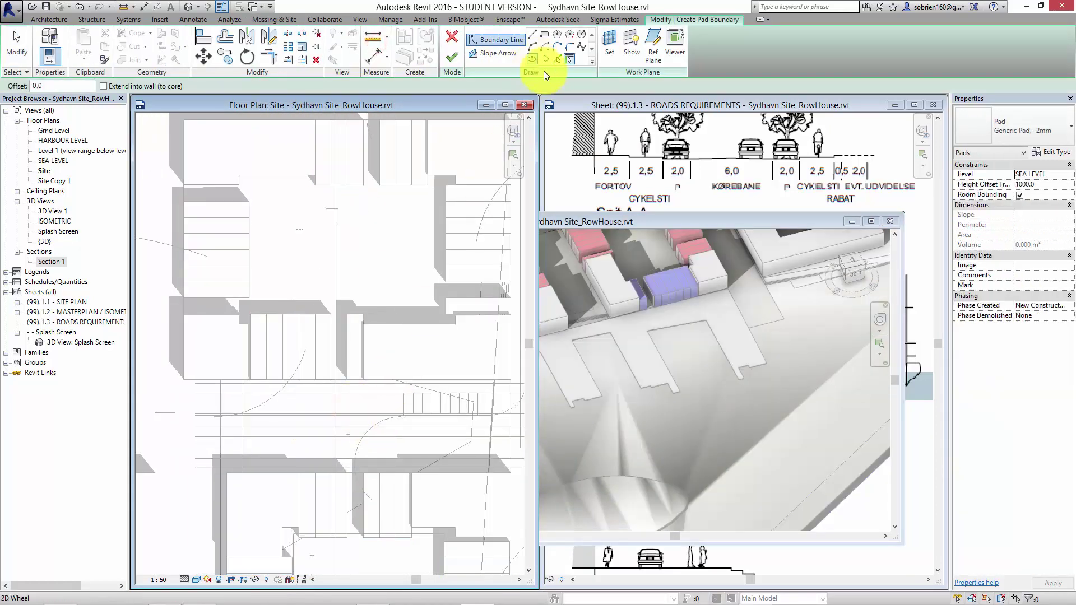
click(556, 61)
scroll(415, 398, up, 2)
click(394, 388)
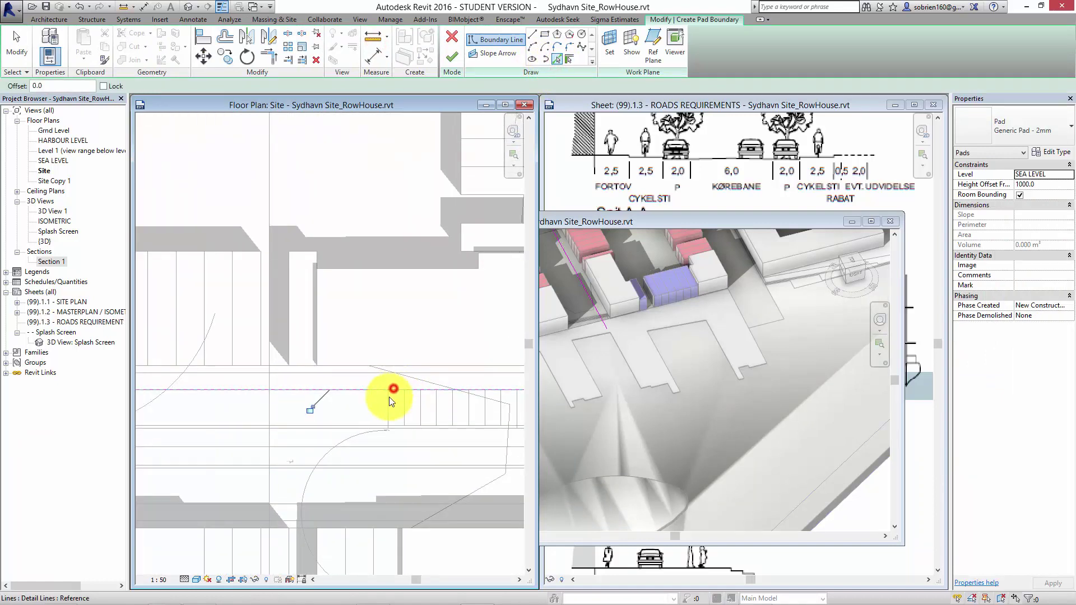
middle_drag(443, 403, 398, 397)
click(424, 382)
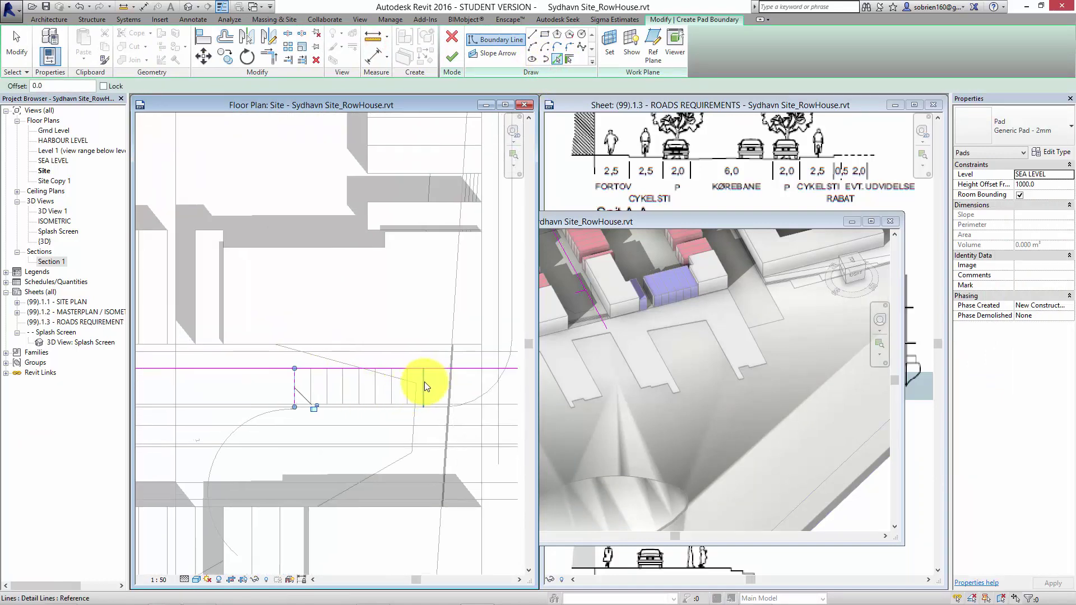
Add both roadway edge lines and the crossing line at the street's far end to the pad boundary
click(406, 443)
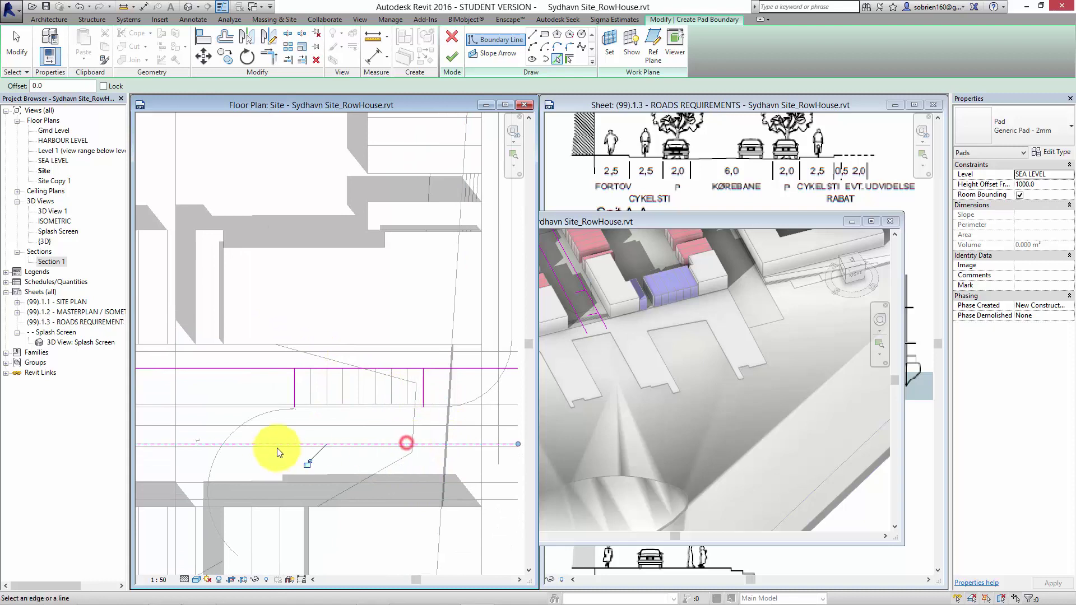
middle_drag(170, 461, 425, 427)
click(373, 387)
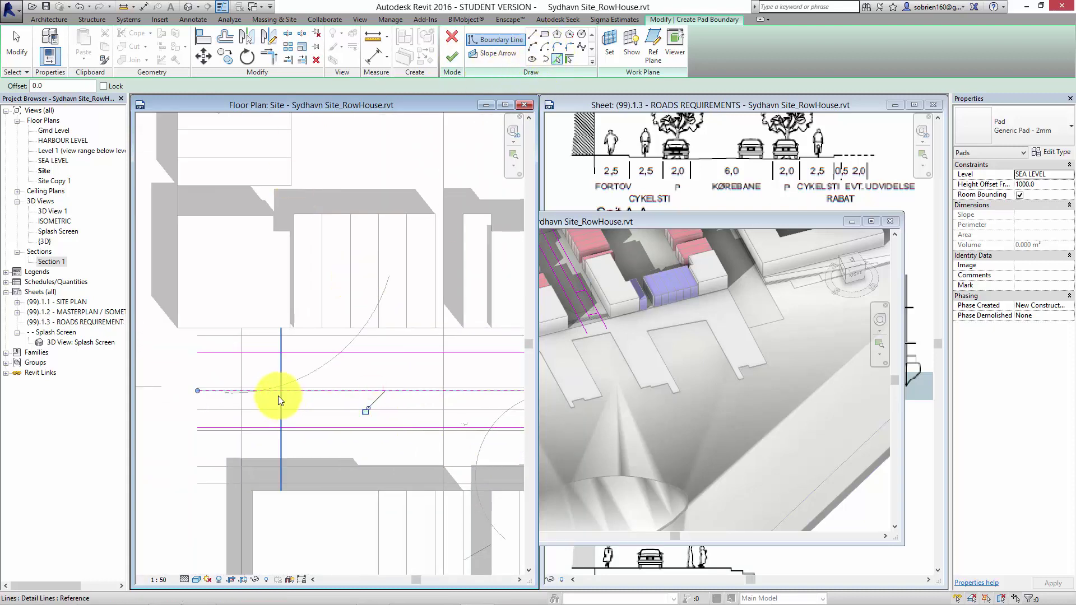
click(281, 419)
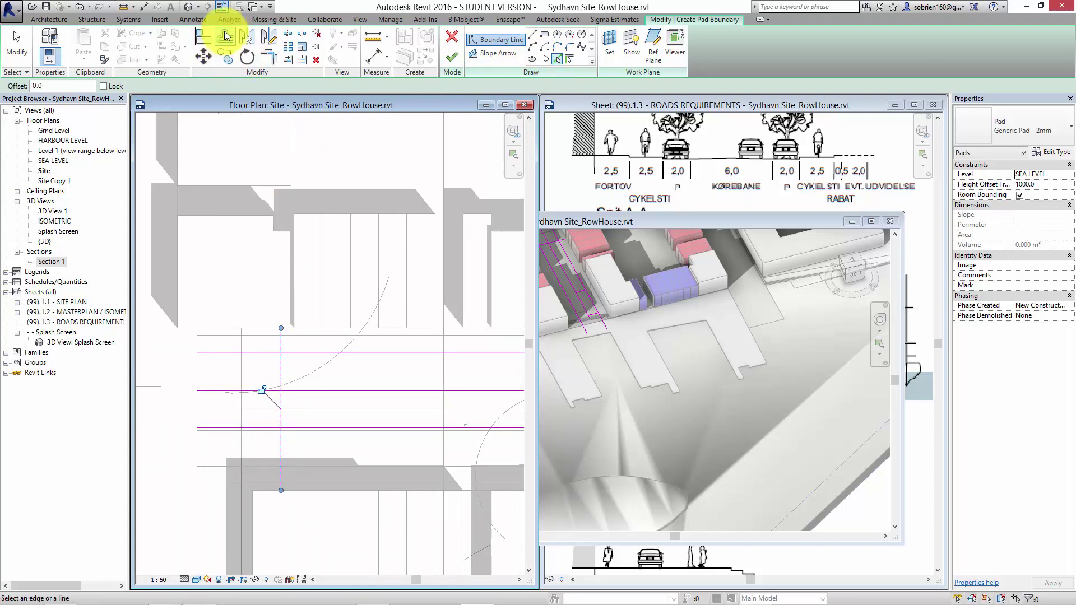
Trim the crossing street line into corners with both roadway edge lines to close the boundary's far end
click(269, 56)
click(281, 418)
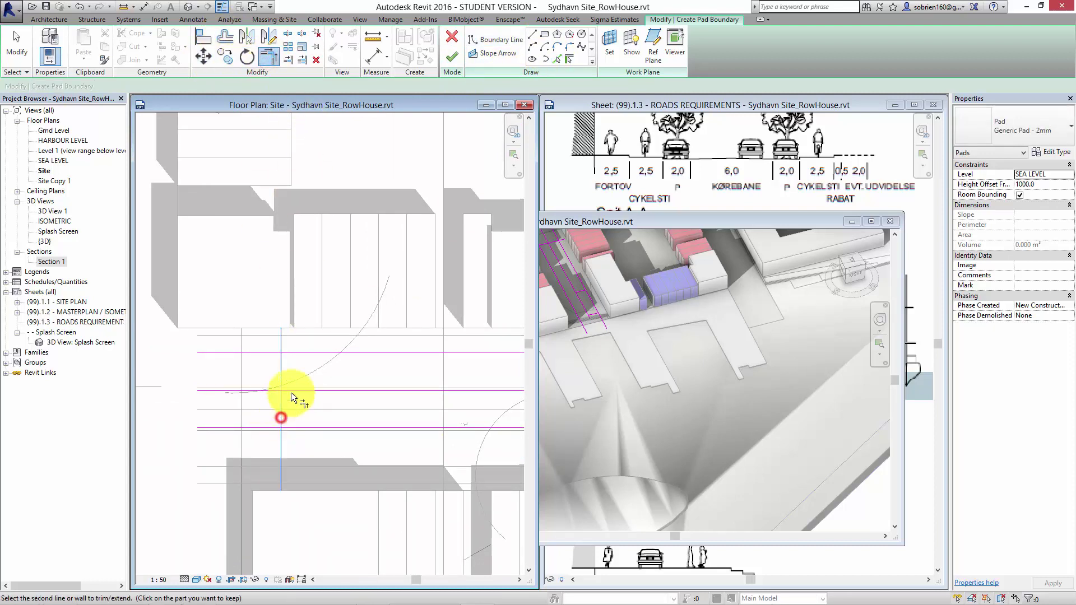
click(291, 390)
click(285, 416)
Trim the outer bay dividers into corners with the parking row's upper line and the roadway edges, unjoining elements where required
middle_drag(493, 412, 314, 425)
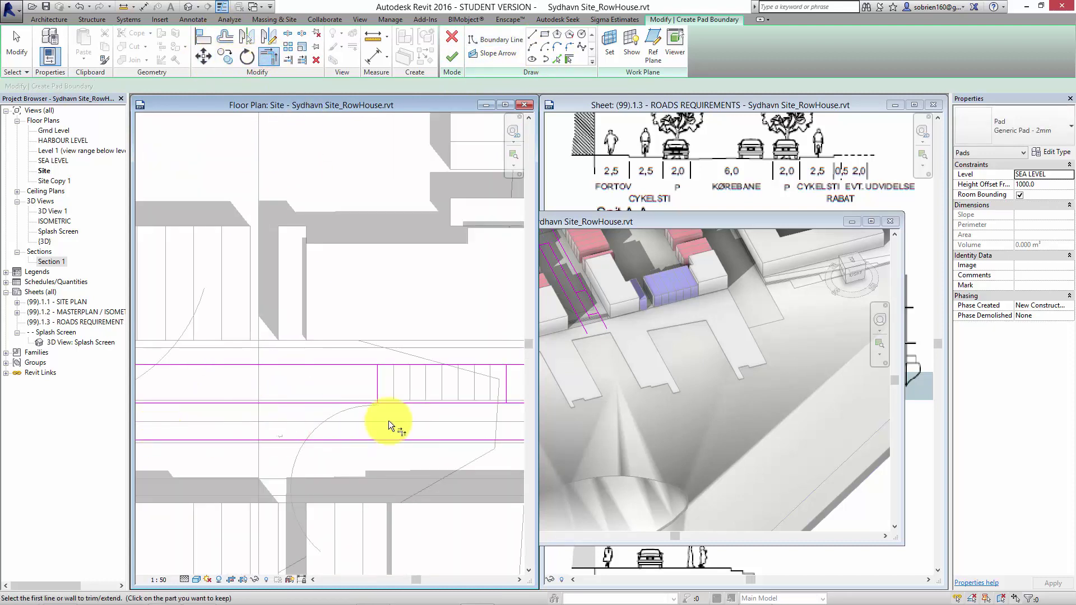
mouse_move(412, 429)
middle_down()
mouse_move(298, 432)
mouse_move(313, 432)
middle_up()
click(273, 406)
click(279, 378)
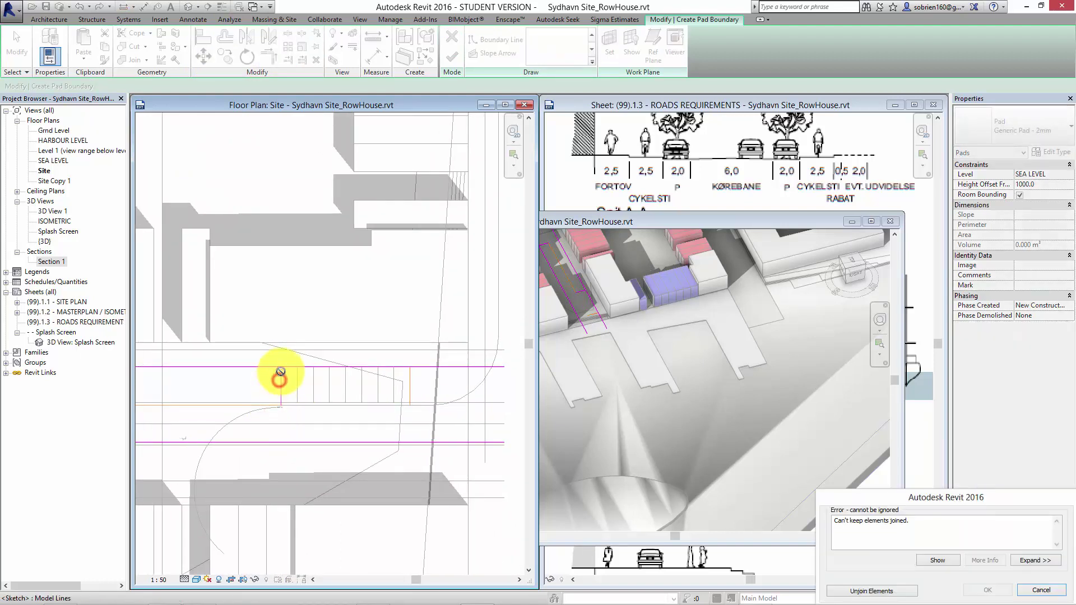
click(853, 590)
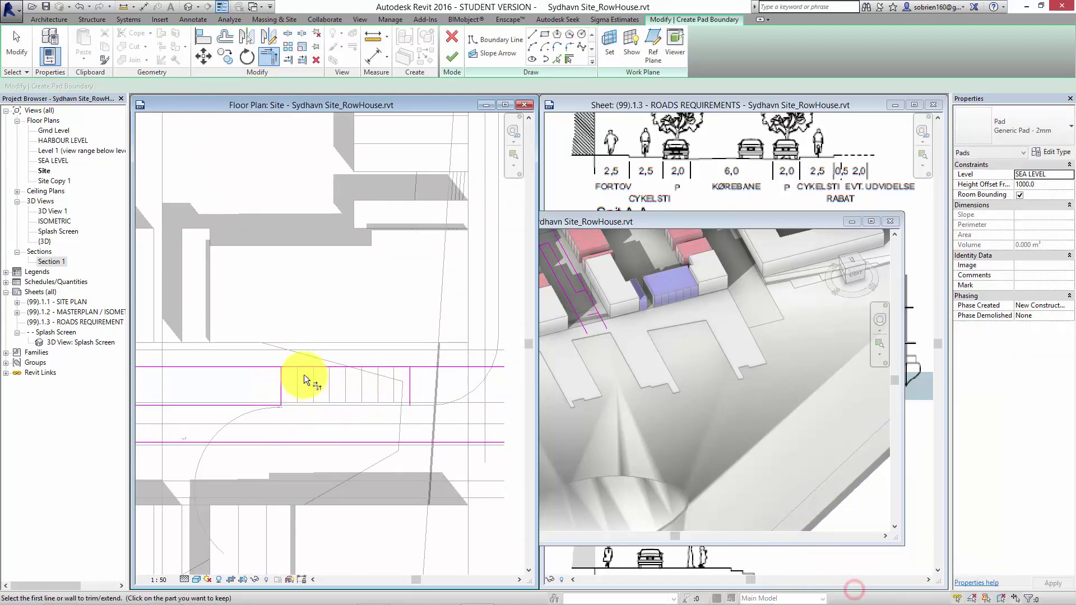
click(290, 368)
click(404, 367)
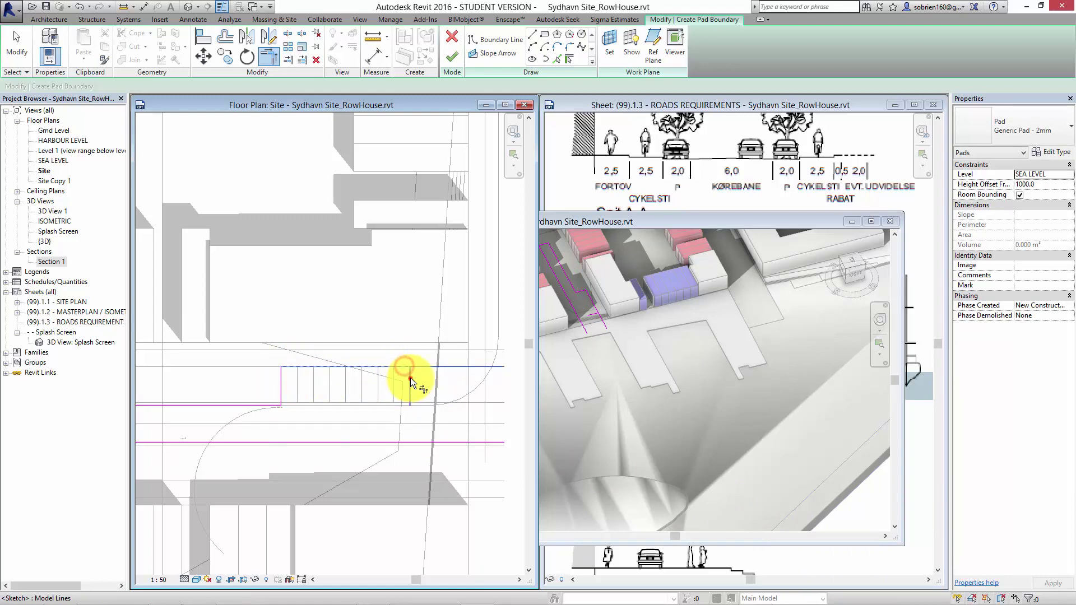
click(408, 394)
click(395, 440)
Finish the street pad and delete the spot dimension that has lost its reference
middle_drag(292, 445, 376, 426)
scroll(413, 412, down, 2)
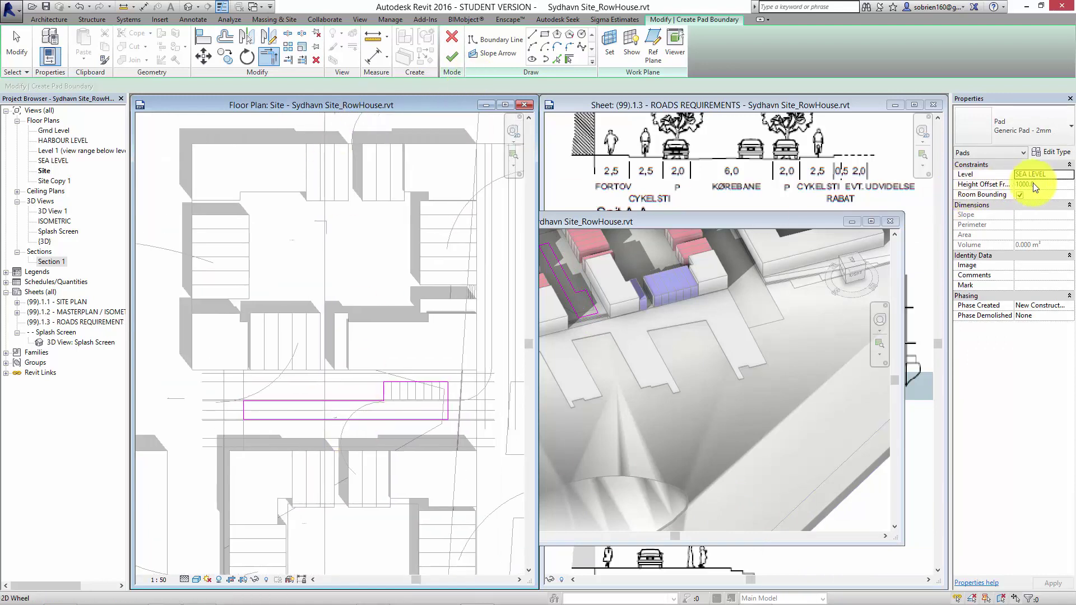
click(446, 62)
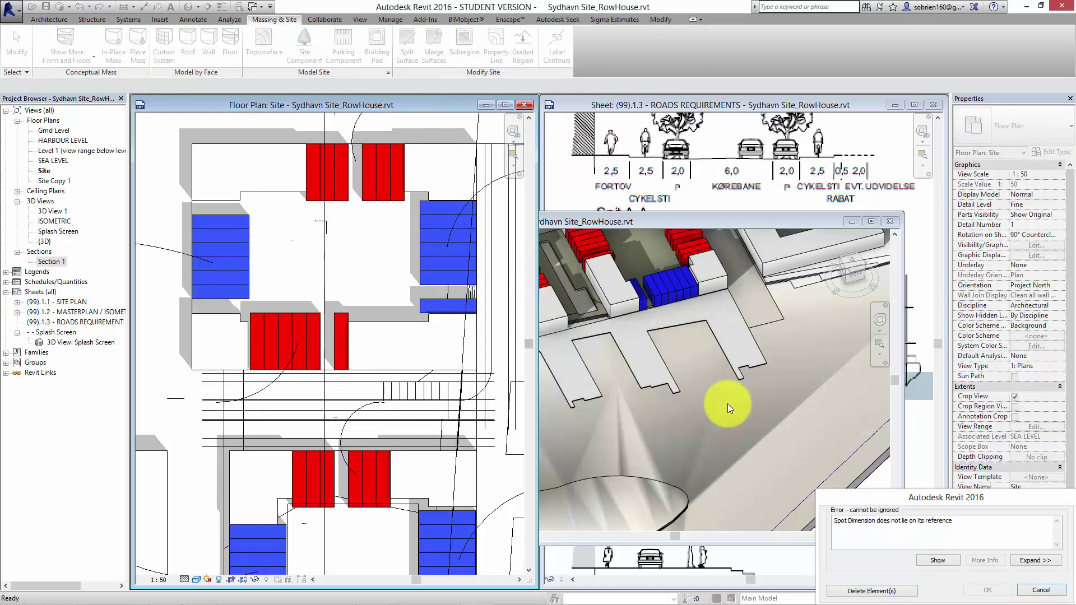
click(886, 593)
Examine the new street pad between the house blocks in the 3D view, comparing its surface with the surrounding ground
click(607, 311)
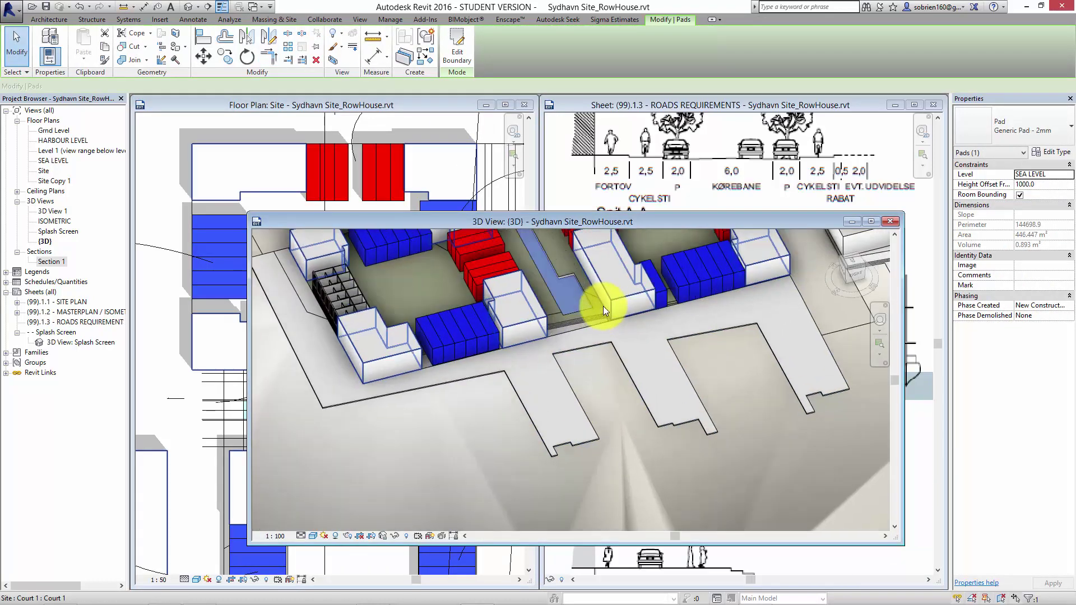
scroll(559, 280, up, 1)
scroll(602, 404, down, 6)
click(610, 426)
scroll(610, 426, up, 1)
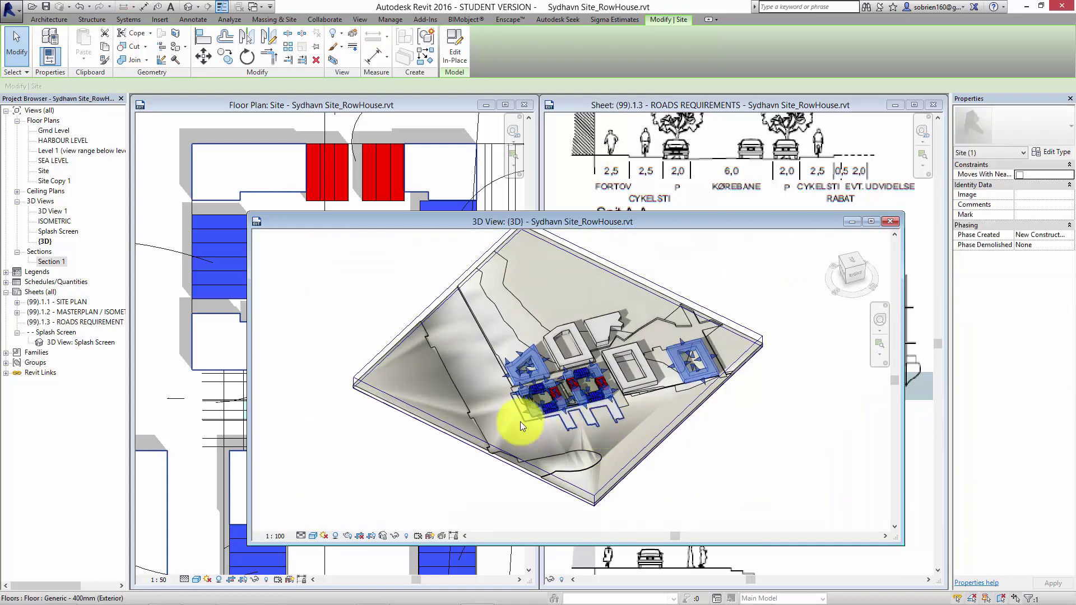
key(Escape)
scroll(560, 387, up, 8)
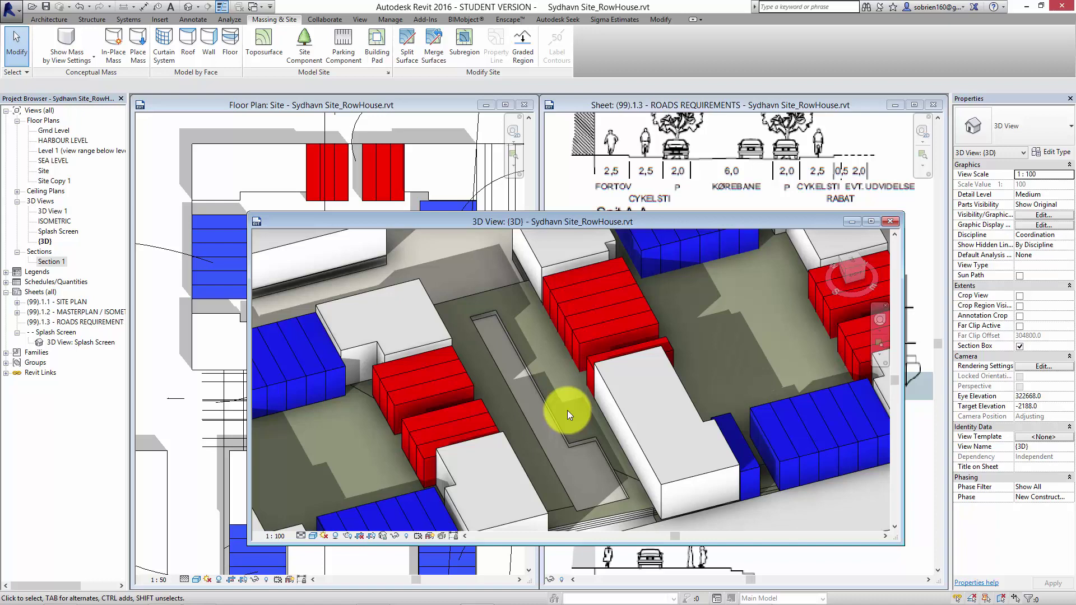
scroll(566, 415, up, 4)
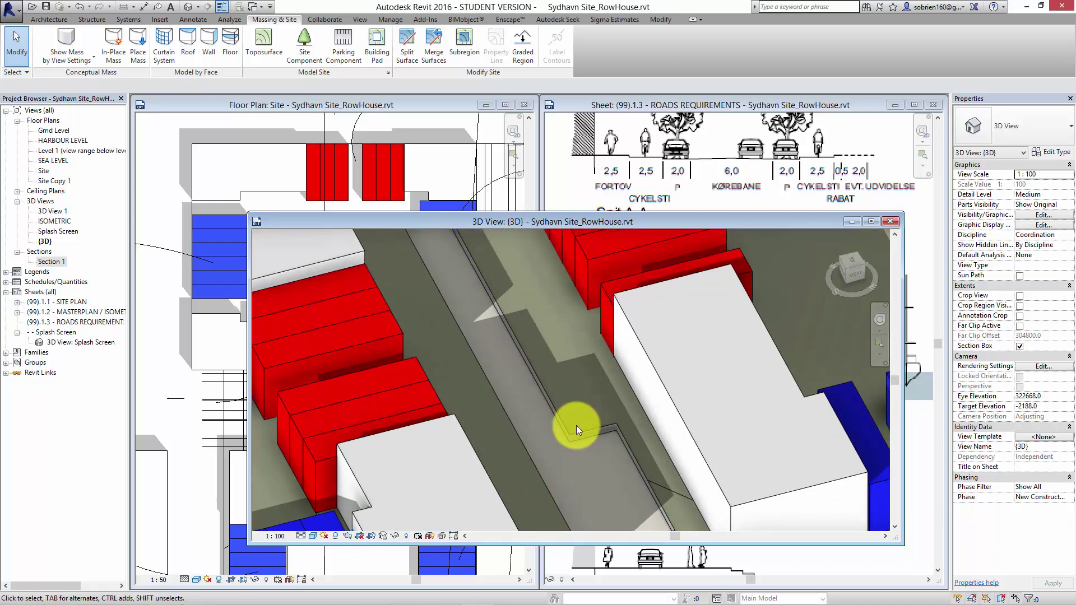
Return to the Site plan around the street and start an architectural floor
click(199, 426)
scroll(298, 389, up, 5)
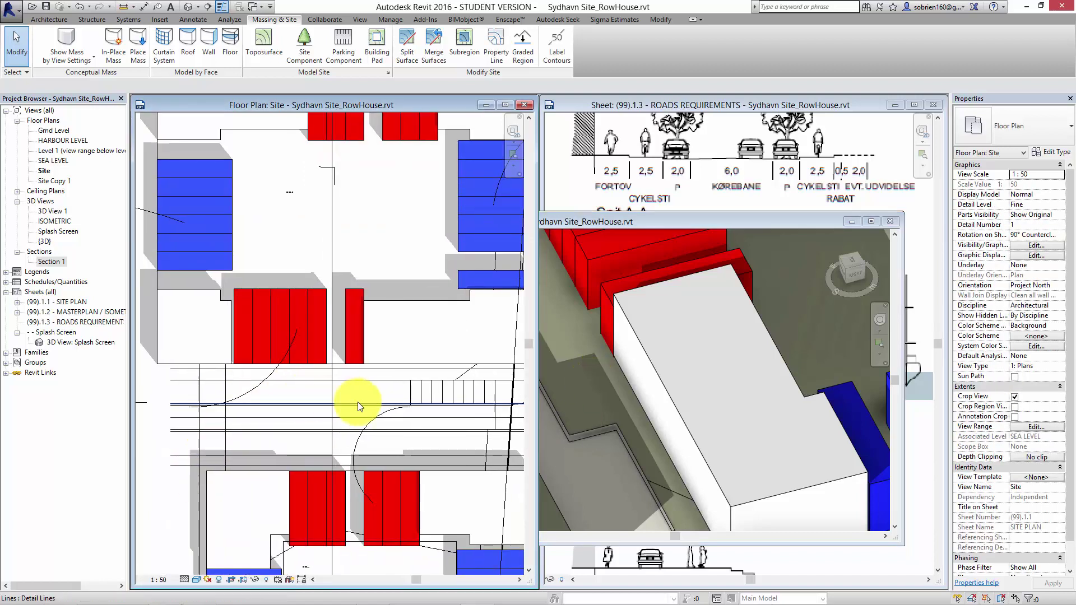
click(62, 21)
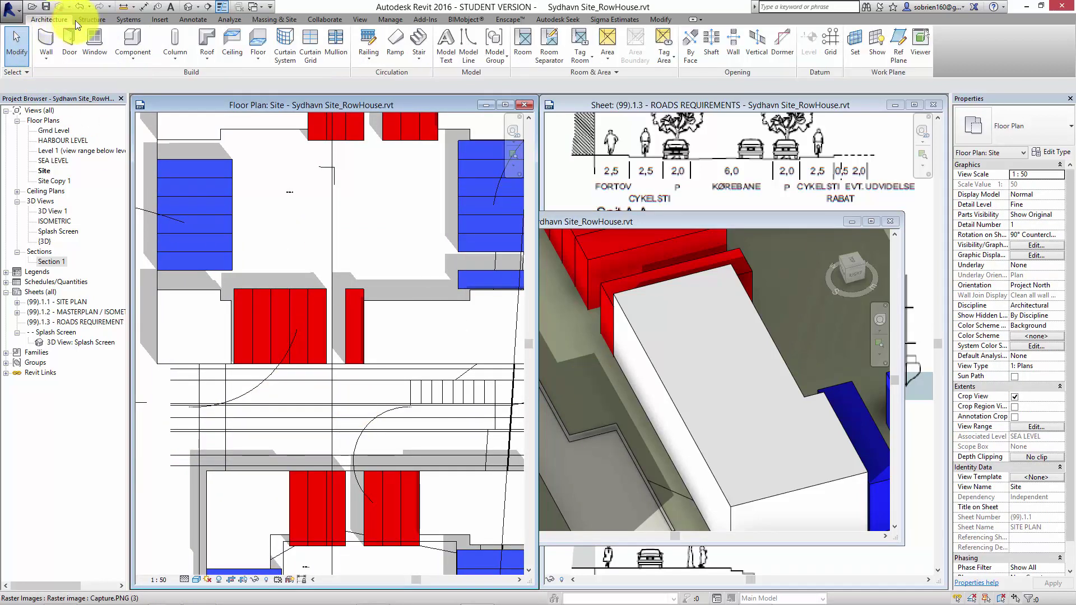
click(253, 59)
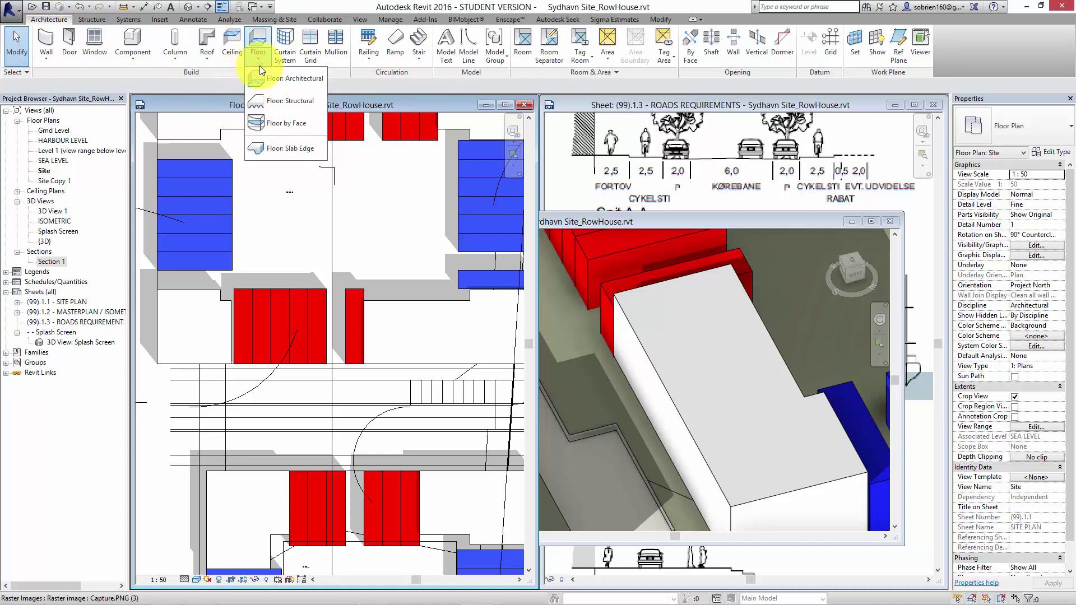
click(261, 75)
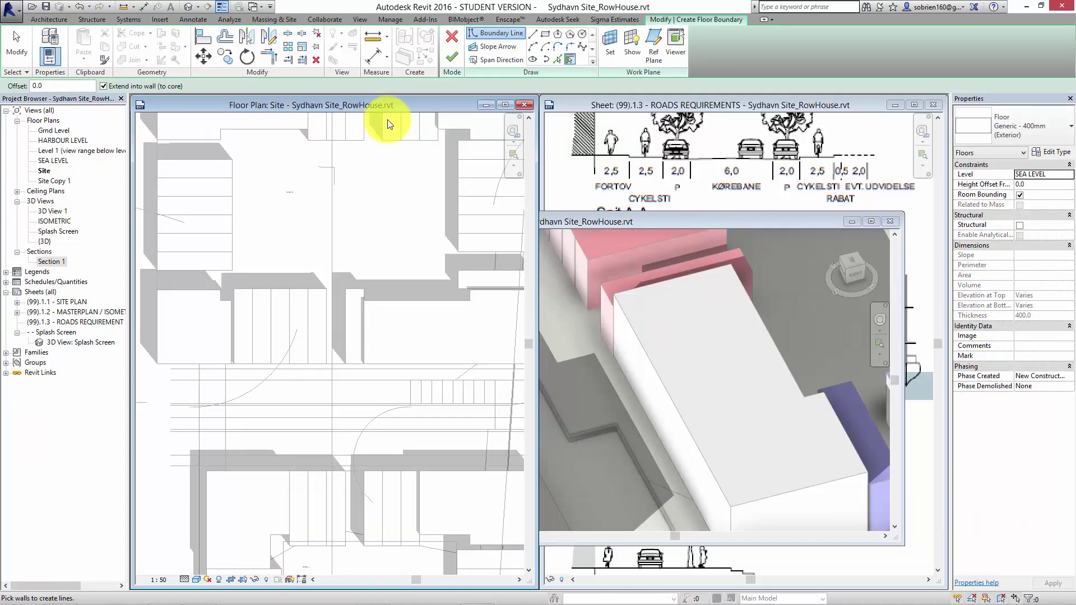
Open the layer structure of the Generic - 400mm (Exterior) floor type with its preview and insert a Finish 1 [4] layer above the structure
click(1045, 158)
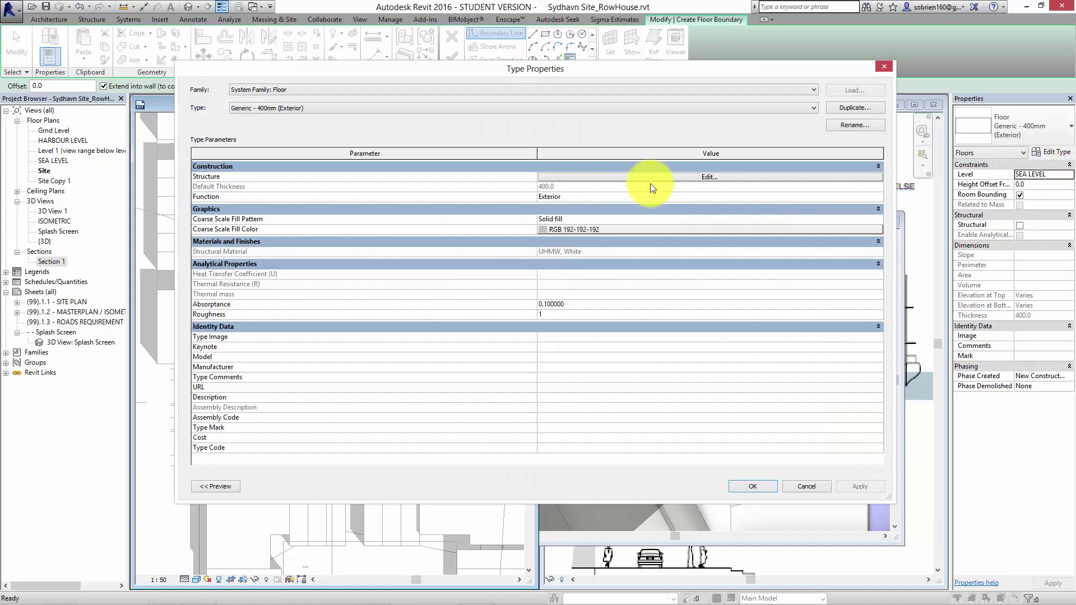
click(654, 179)
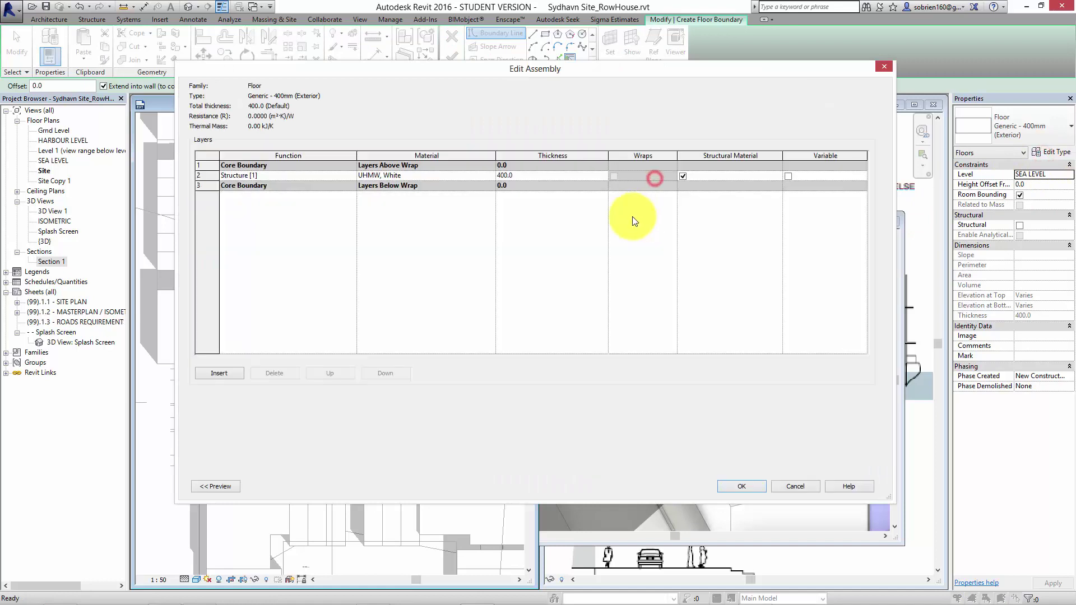
click(200, 492)
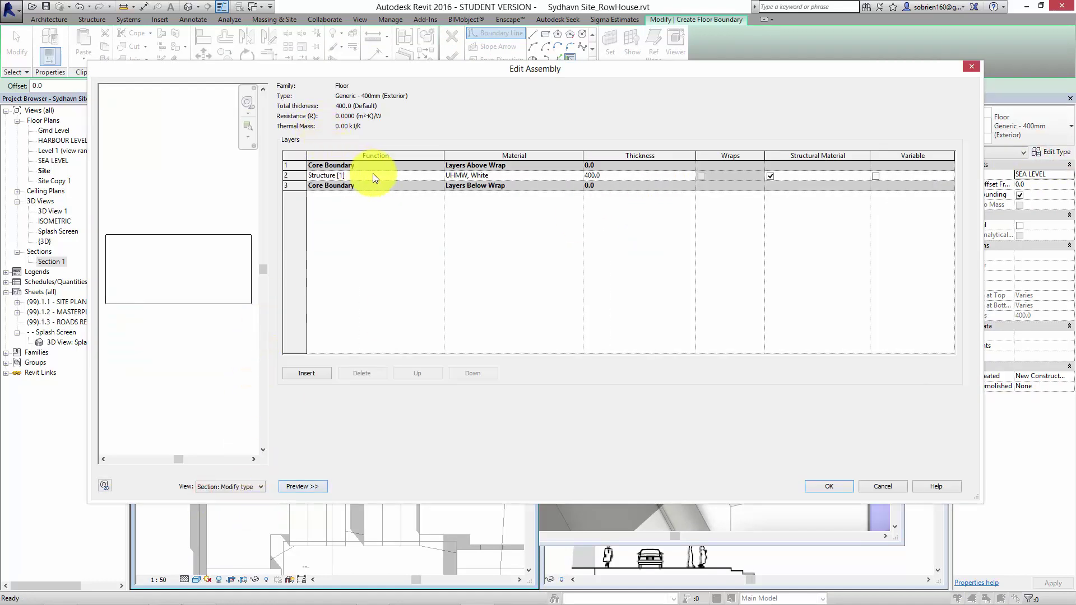
click(376, 175)
click(310, 375)
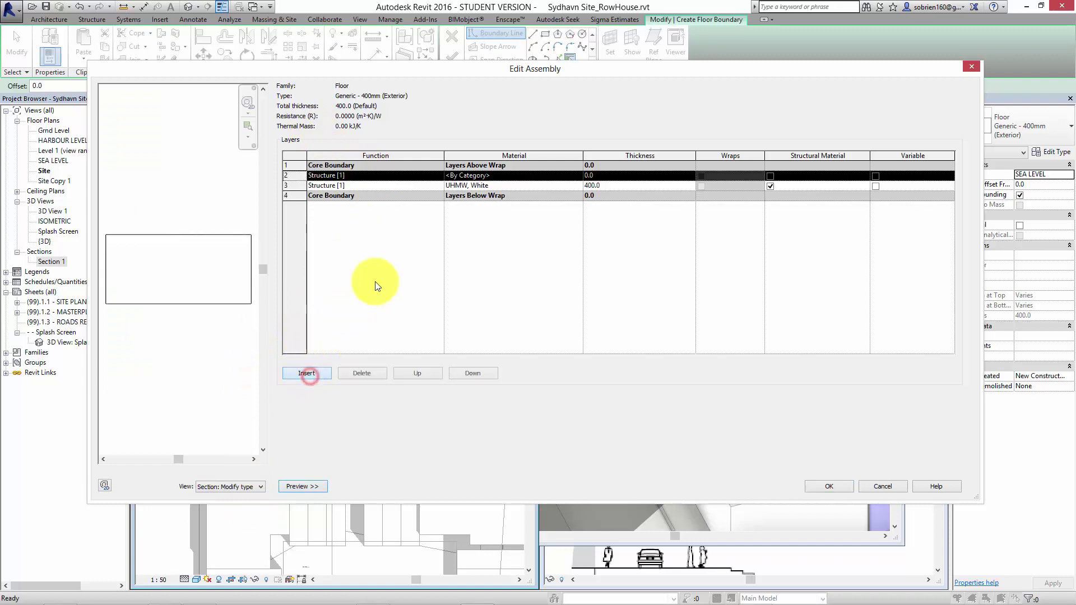
click(437, 176)
click(439, 176)
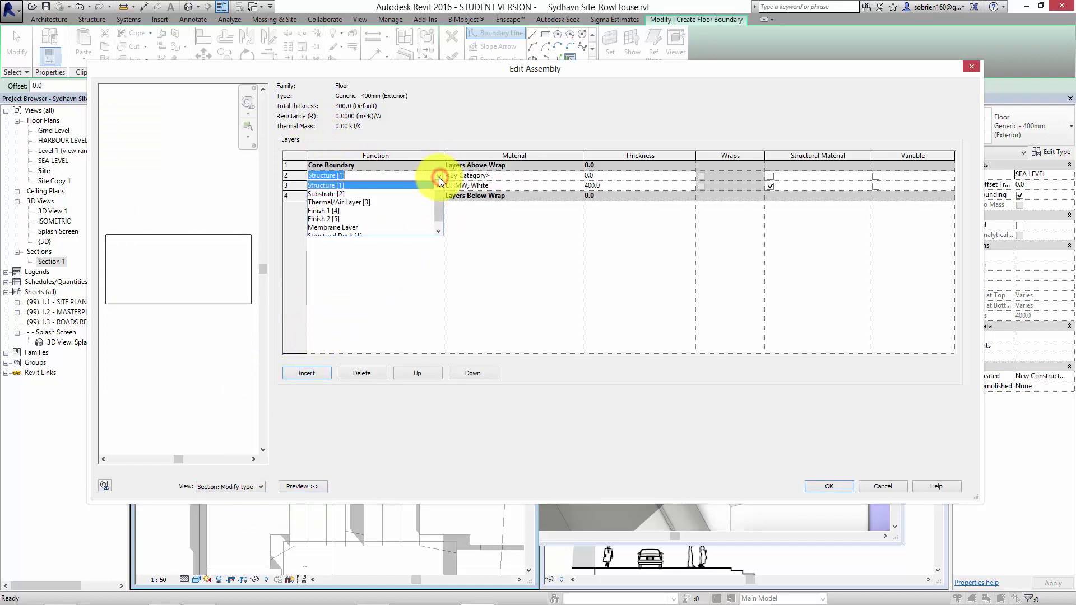
click(342, 212)
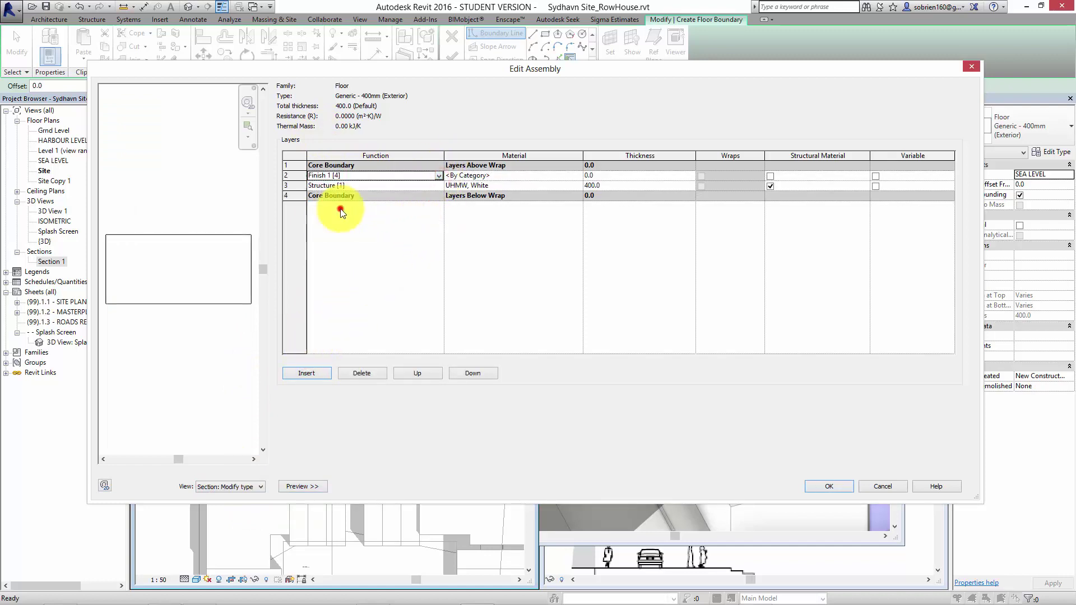
Search the Finish 1 [4] layer's material choices for asphalt and set Fluid Asphalt's shading to use its render appearance
click(541, 177)
click(578, 176)
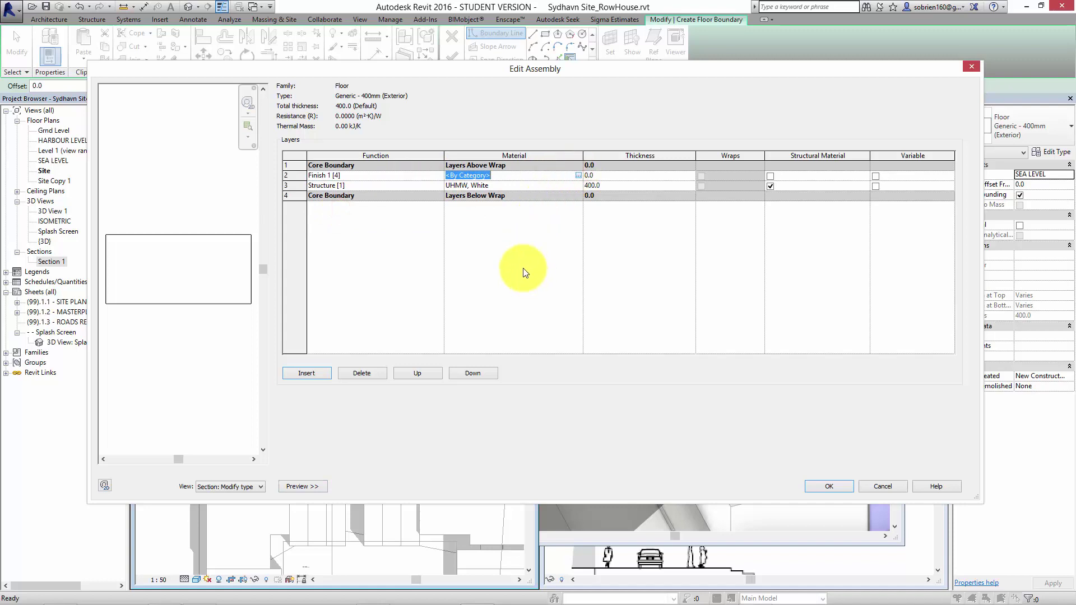
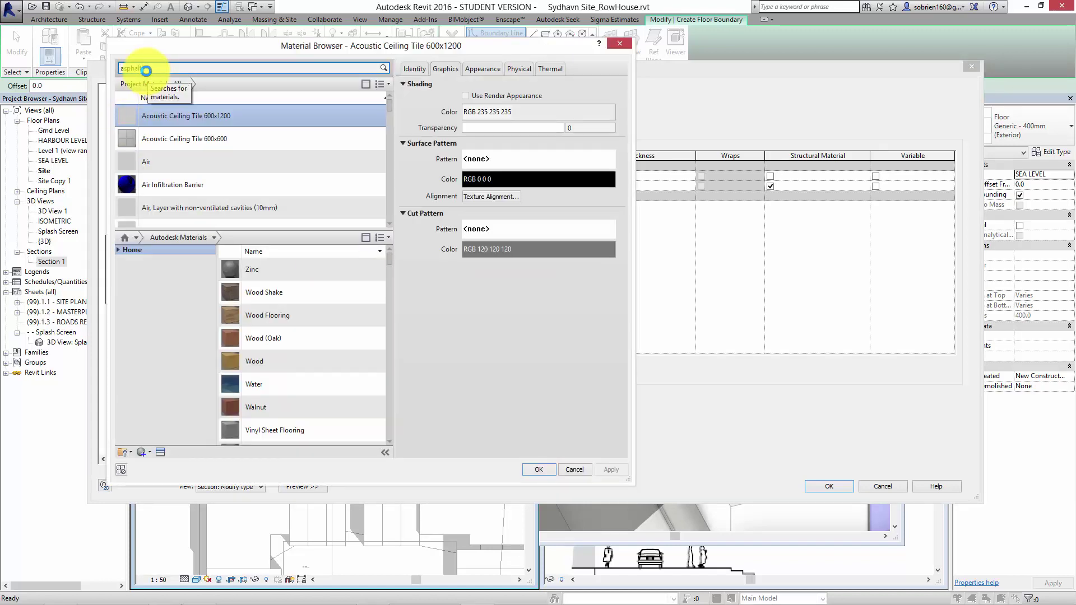
key(Return)
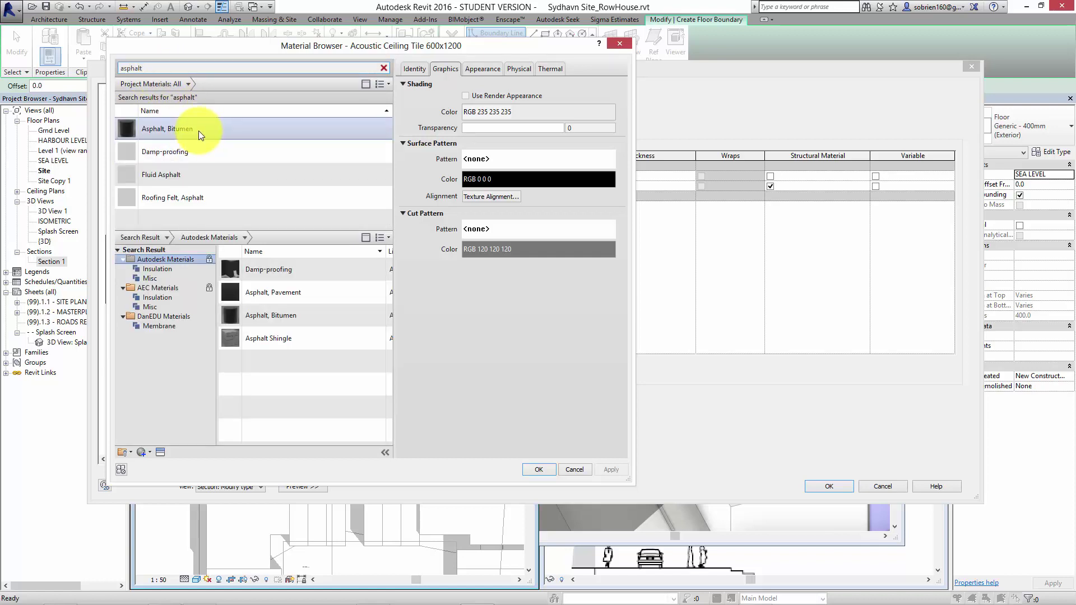
click(364, 174)
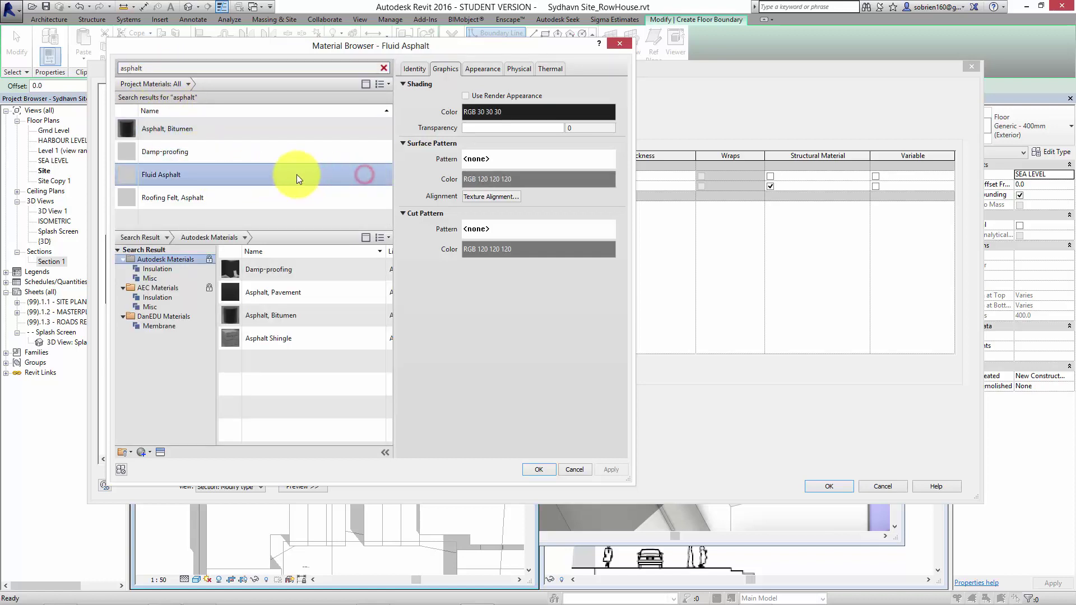
click(493, 97)
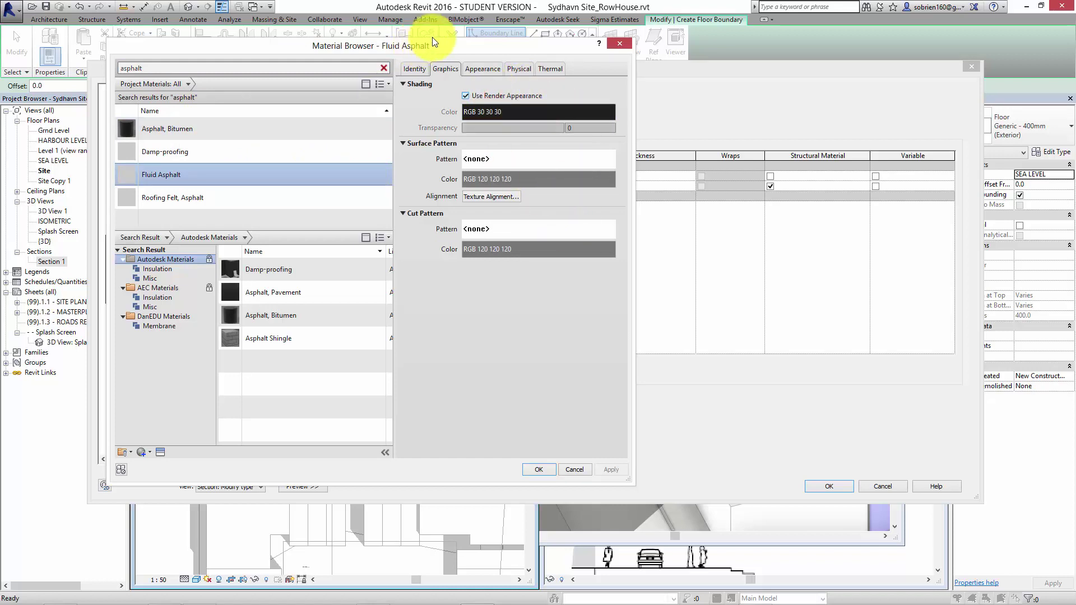
click(468, 70)
click(445, 68)
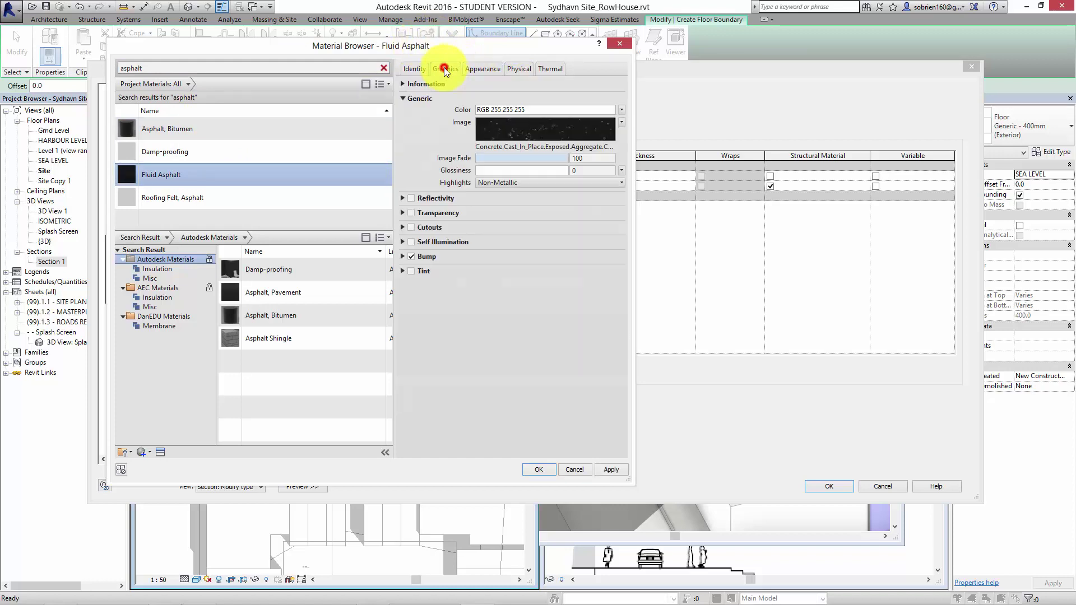
Lighten the appearance colour of Asphalt, Bitumen to RGB 149-149-149 and assign this material to the Finish 1 [4] layer
click(224, 130)
click(483, 69)
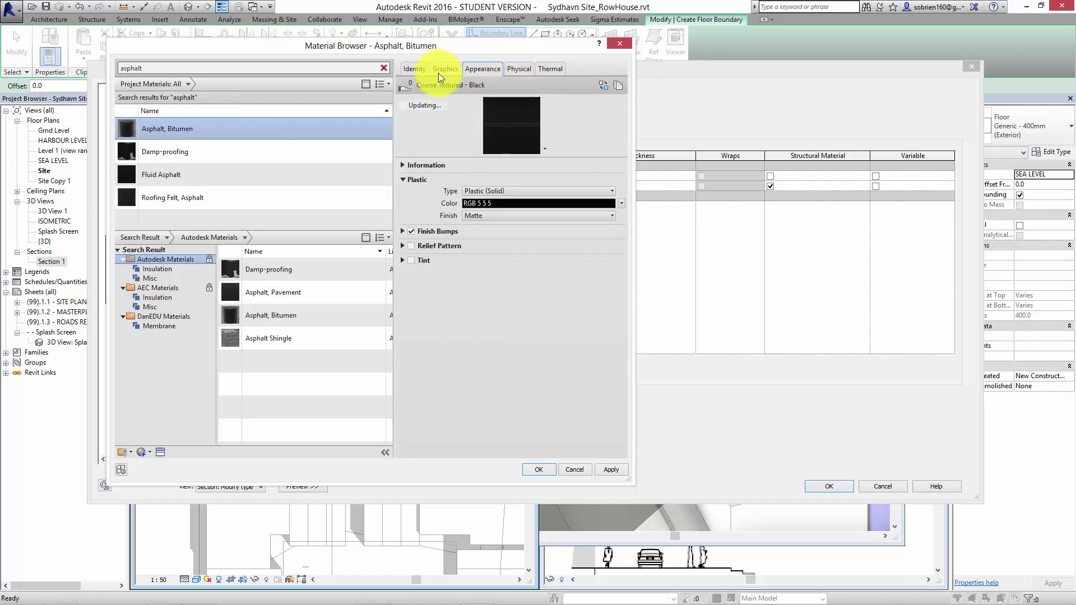
click(522, 202)
click(492, 221)
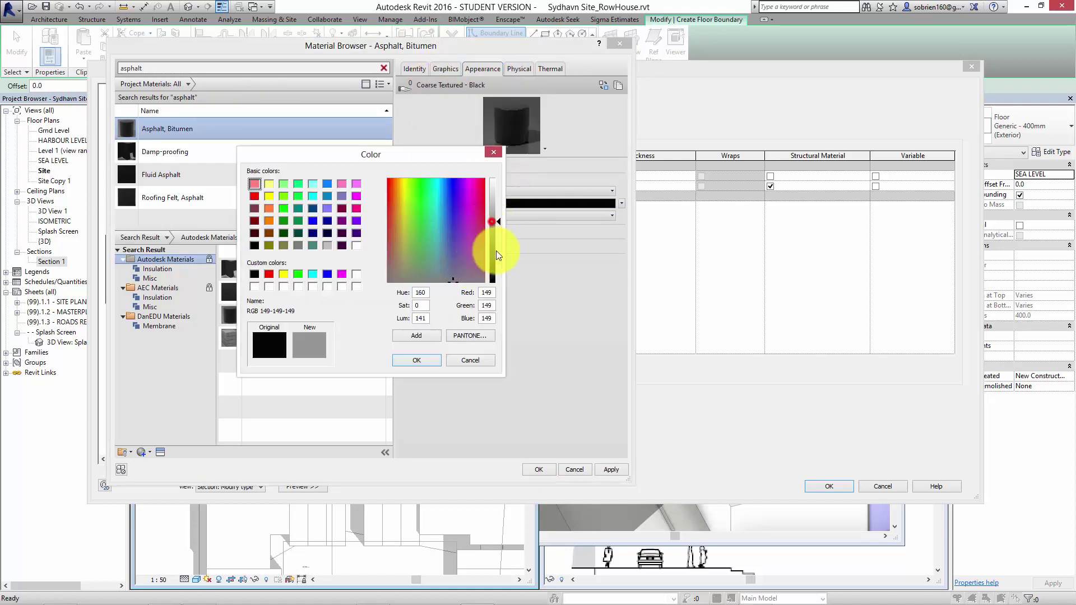
click(415, 361)
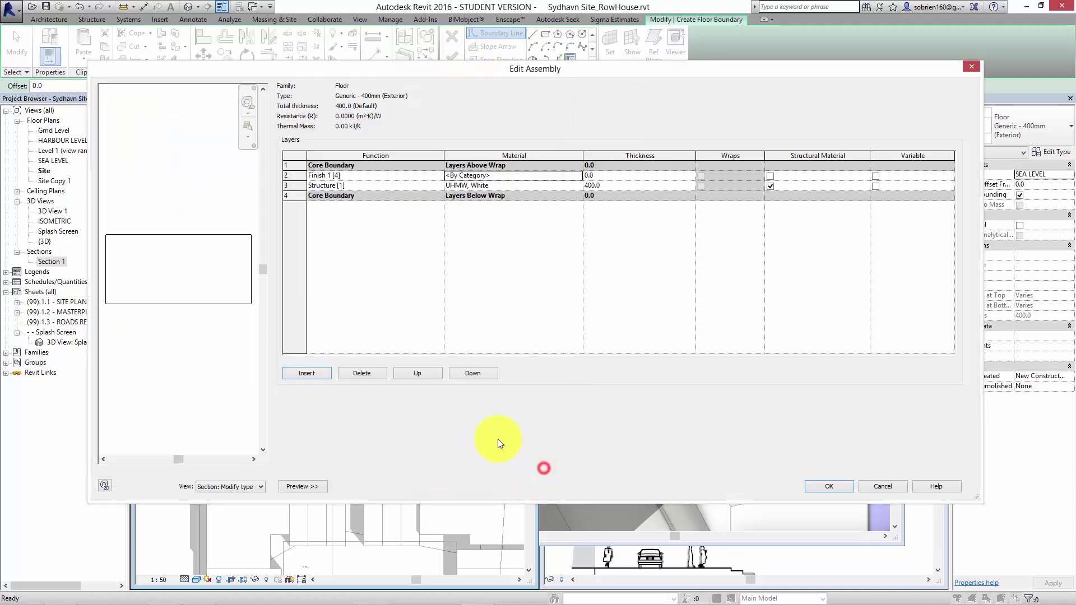
click(540, 469)
click(503, 397)
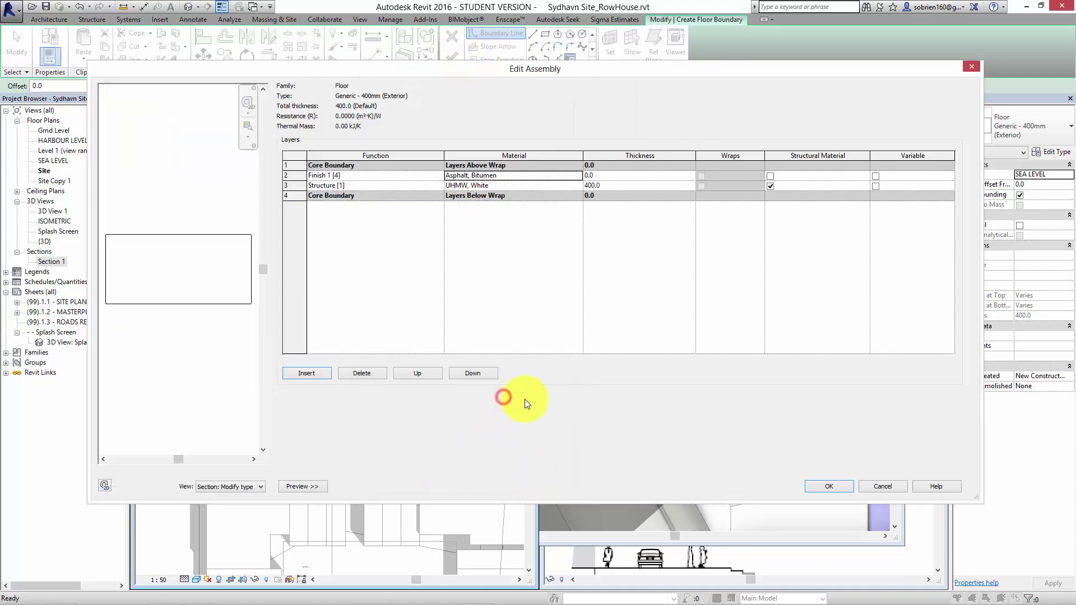
Search for gravel, add the Gravel material from the Autodesk library and assign it to the Structure [1] layer
click(507, 187)
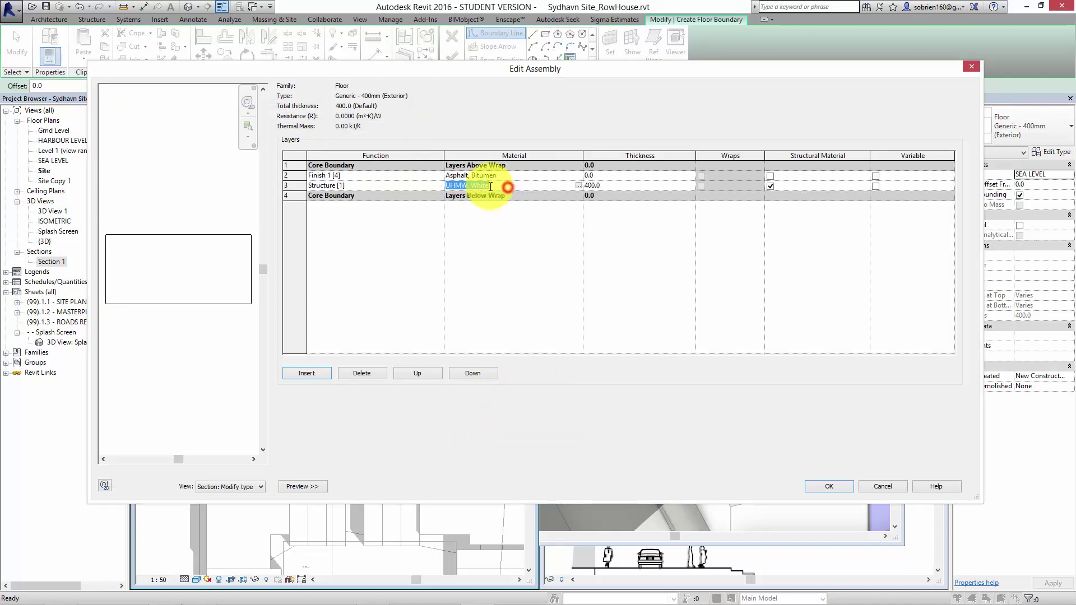
click(578, 186)
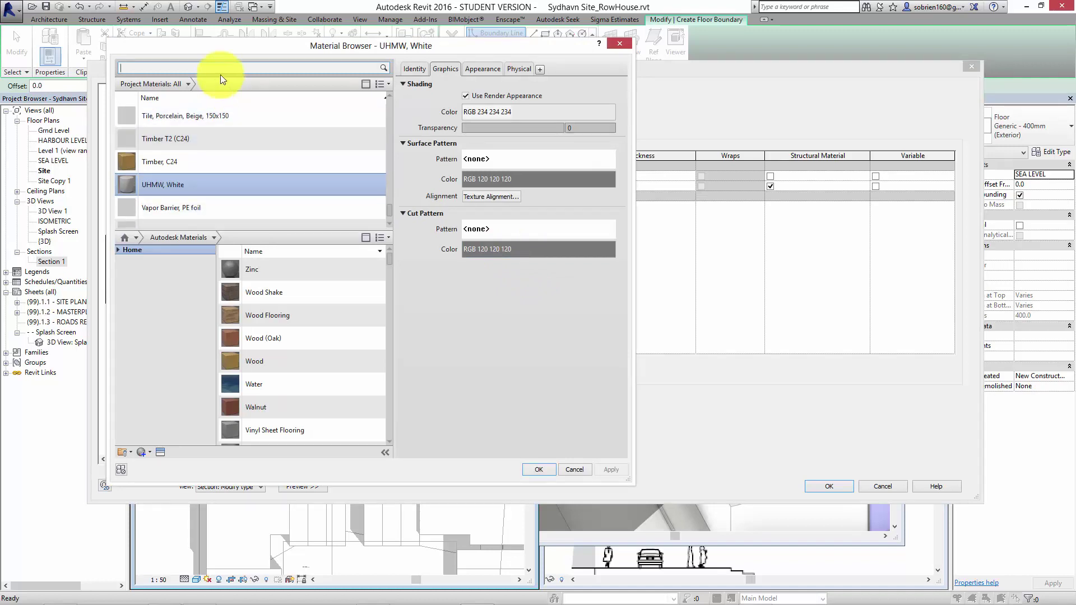
click(218, 63)
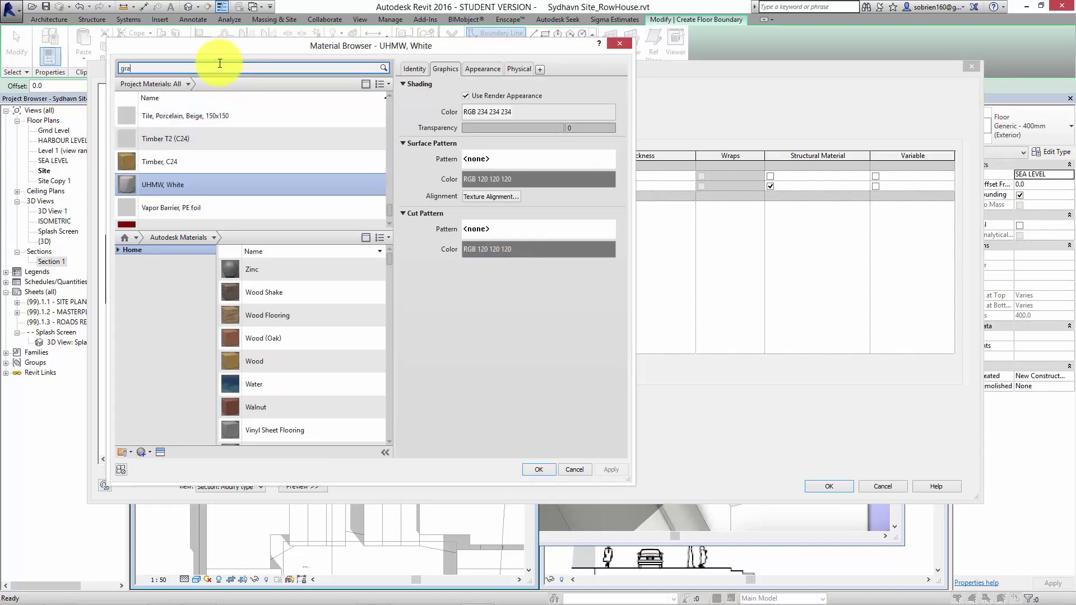
key(Return)
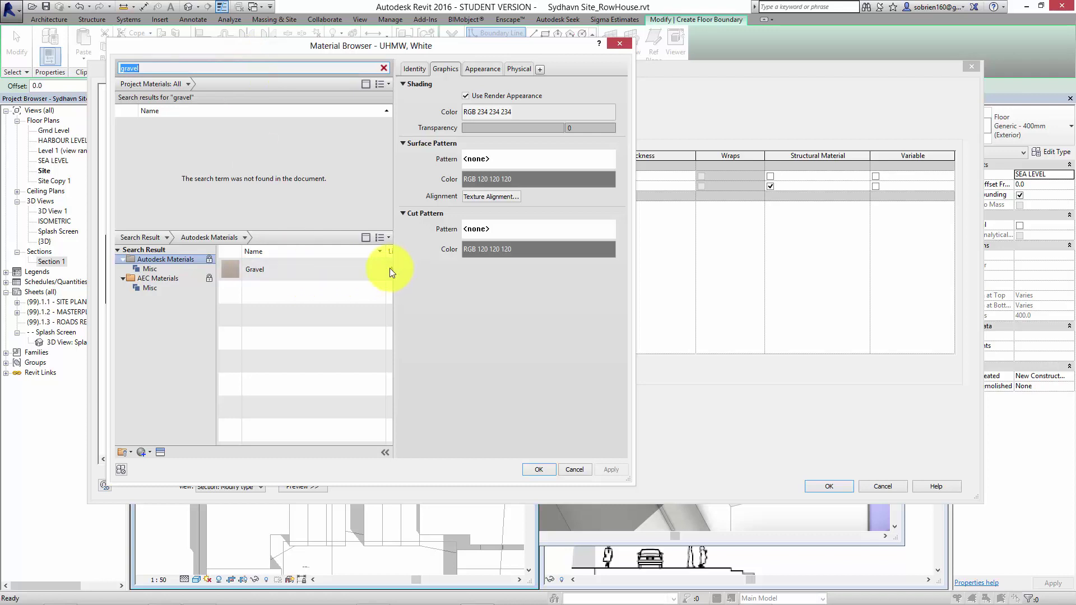
click(372, 270)
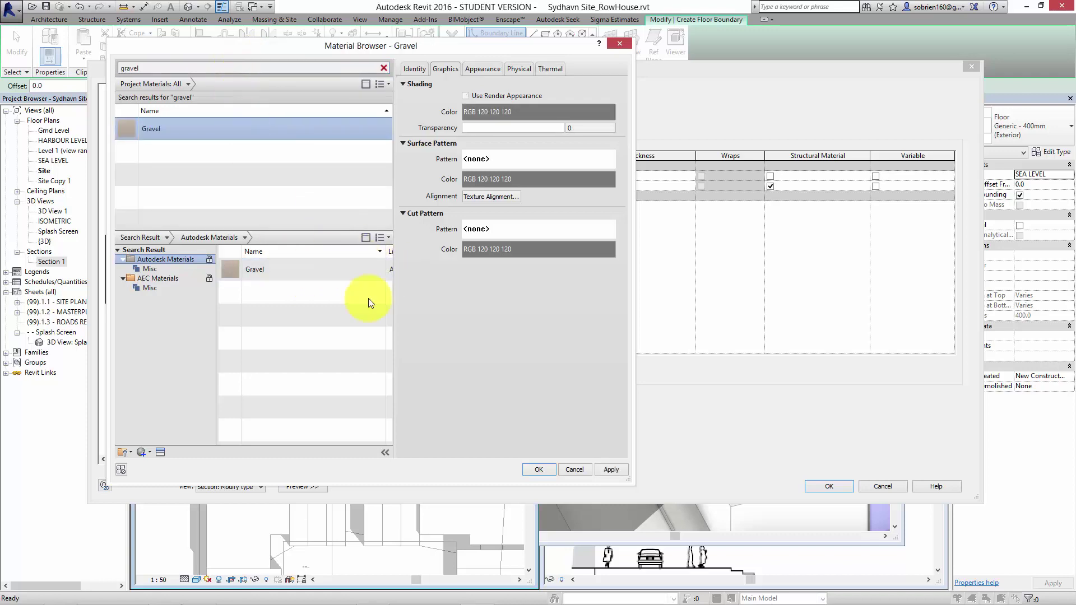
click(538, 469)
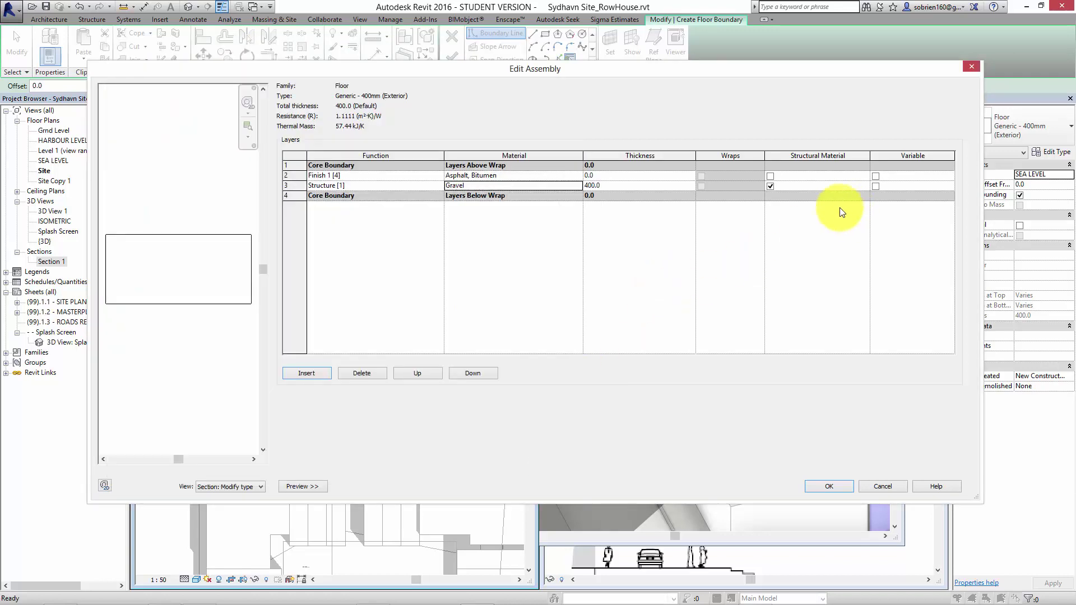
Make the gravel structure layer variable, set the asphalt finish thickness to 50 mm and accept the floor type changes
click(875, 186)
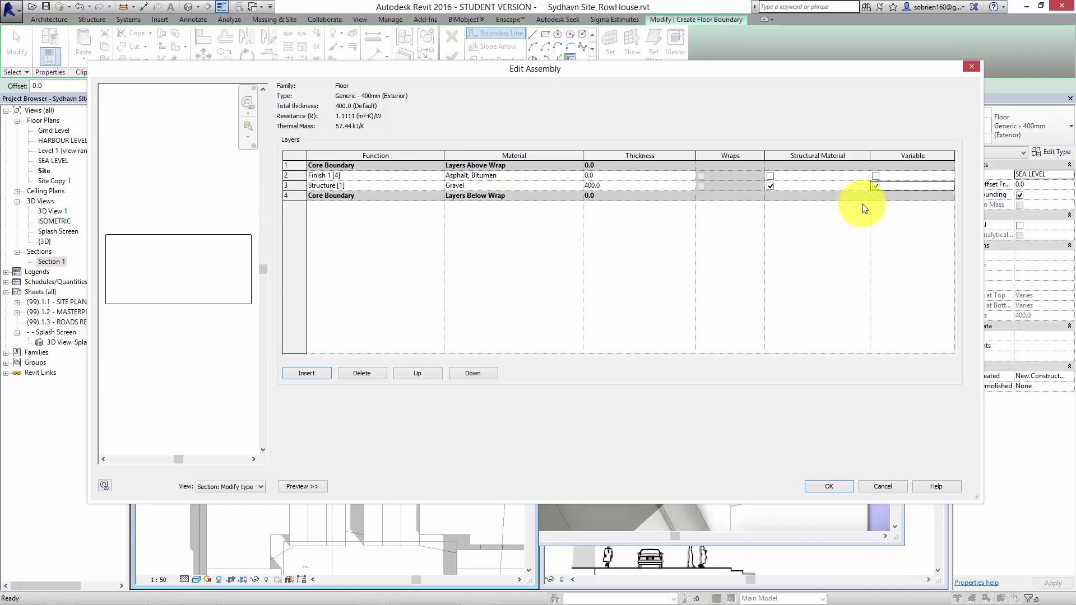
click(830, 486)
click(603, 321)
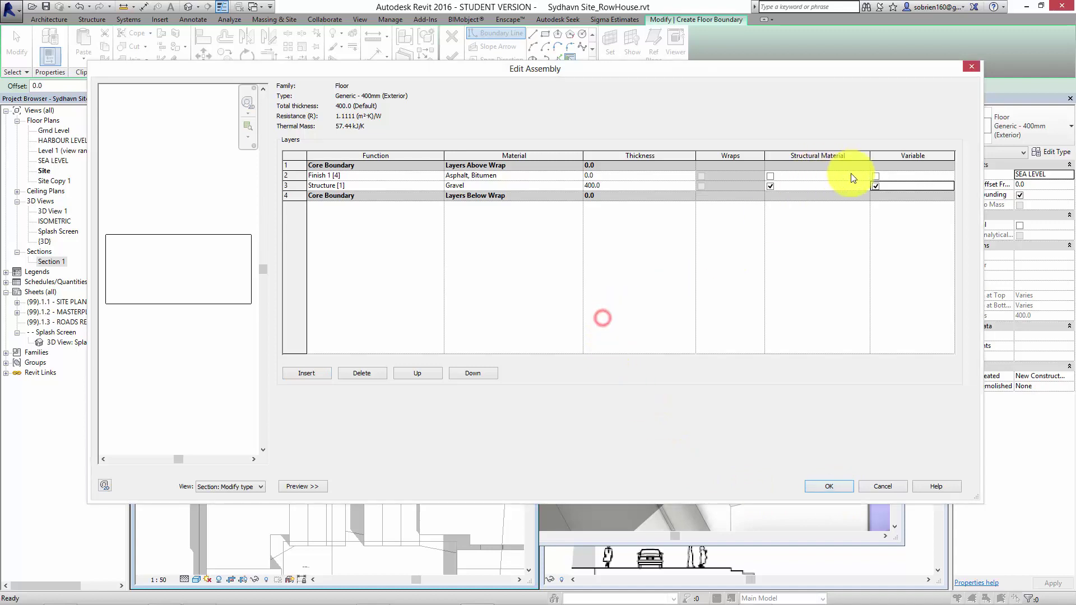
click(590, 175)
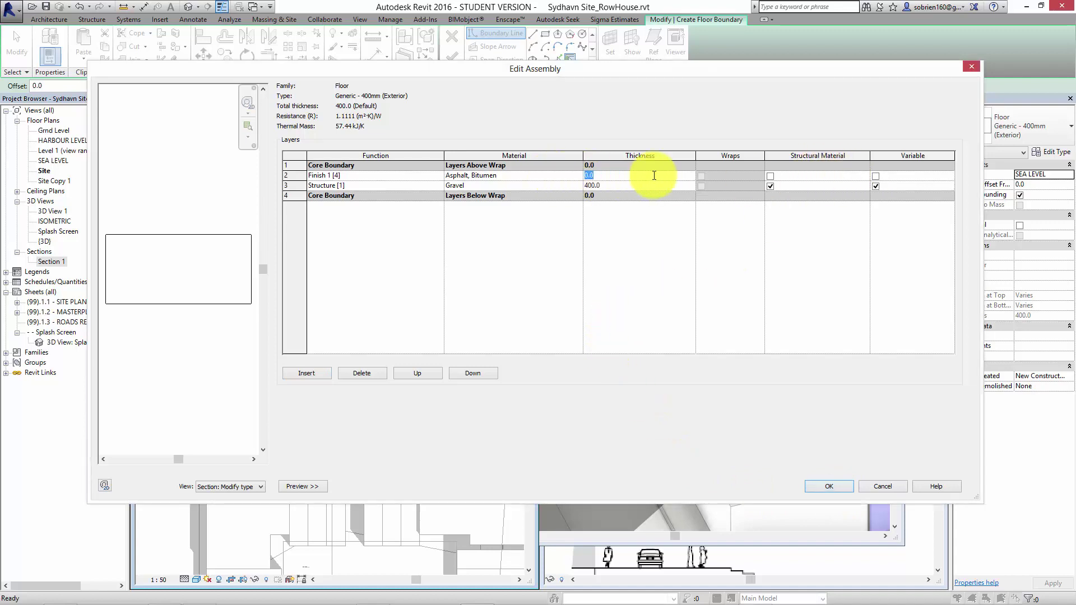
text(50)
click(845, 488)
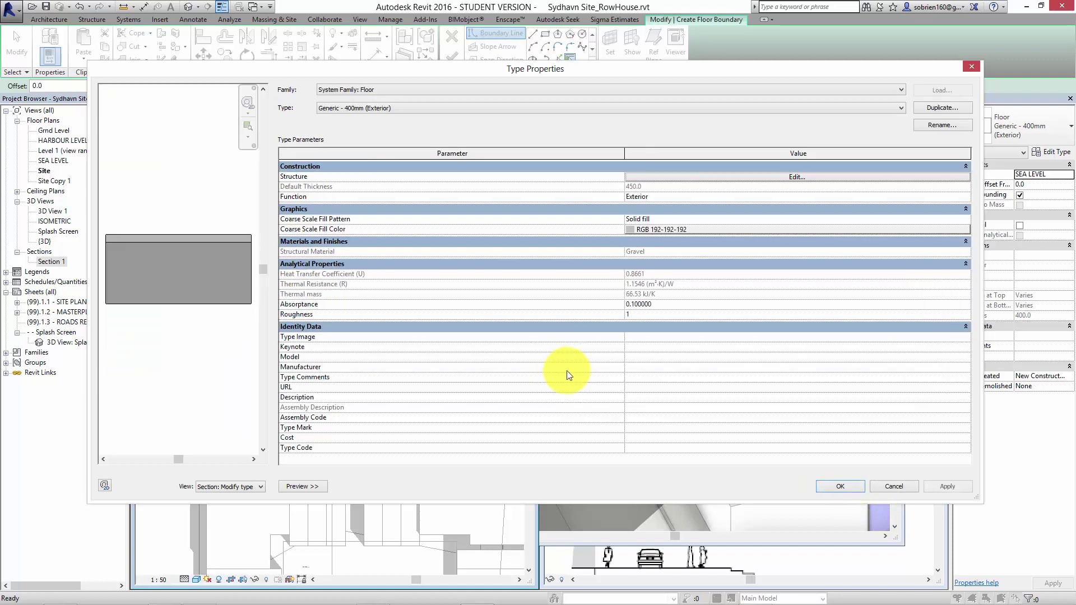
click(839, 486)
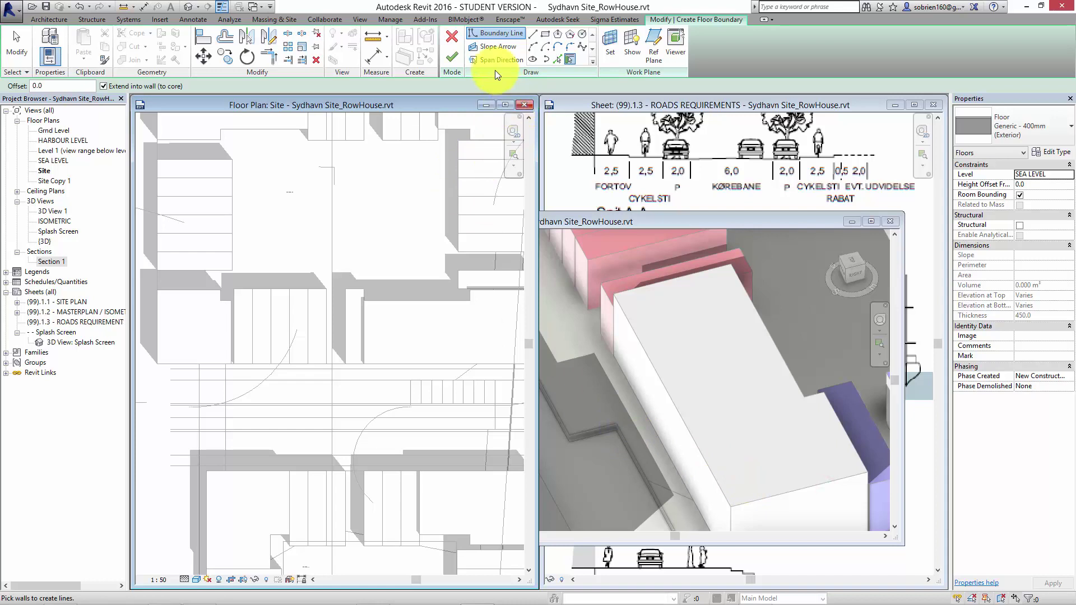
Pick existing lines as floor boundary along one street end, the upper street edge, the parking bay outline and the opposite end
middle_drag(392, 225, 367, 226)
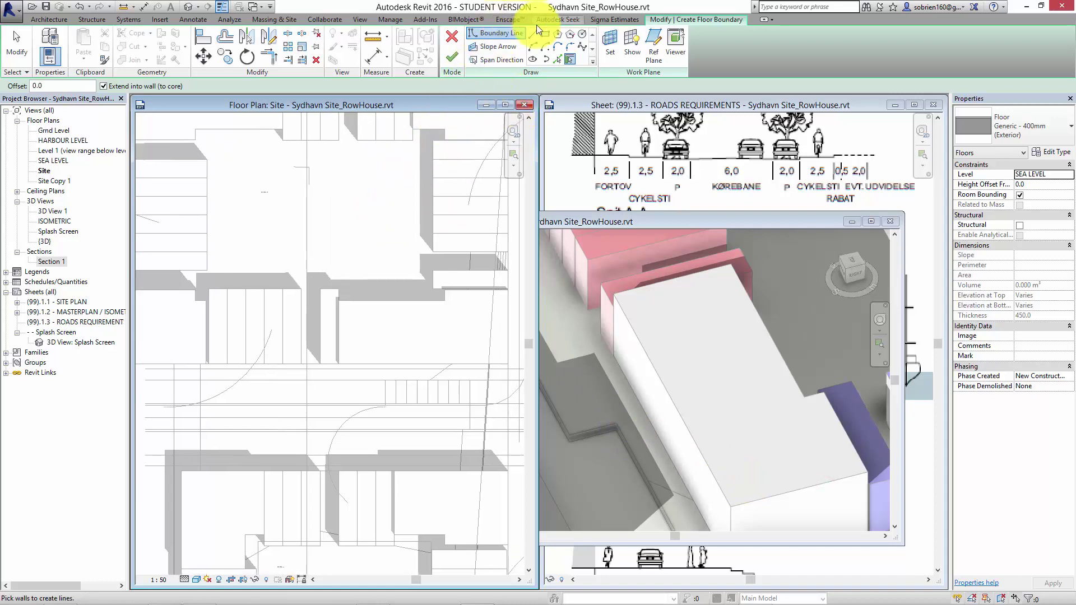
click(558, 60)
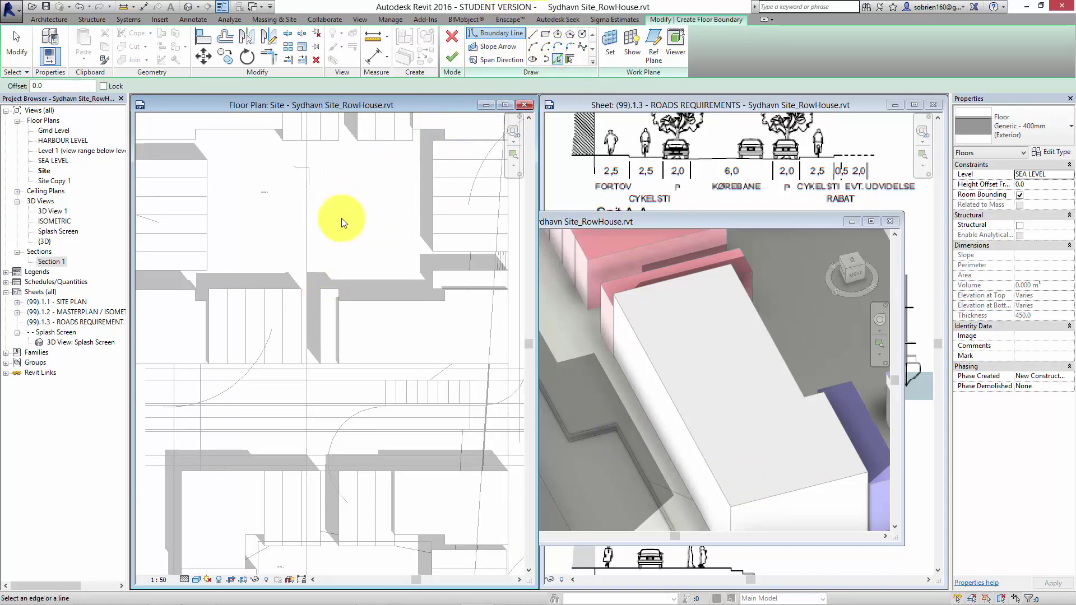
scroll(184, 428, up, 5)
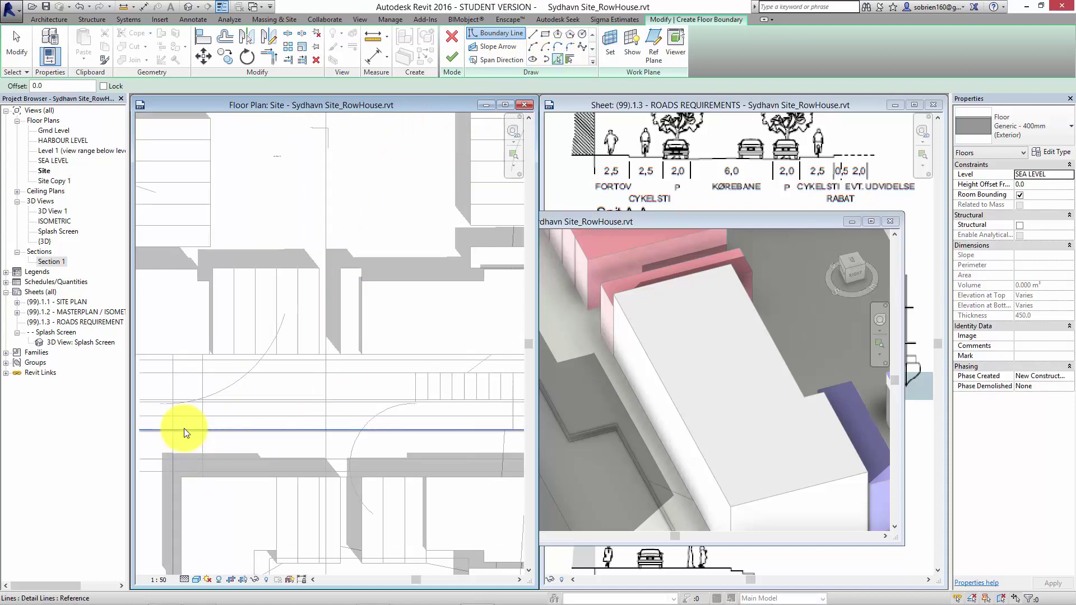
click(208, 419)
click(234, 399)
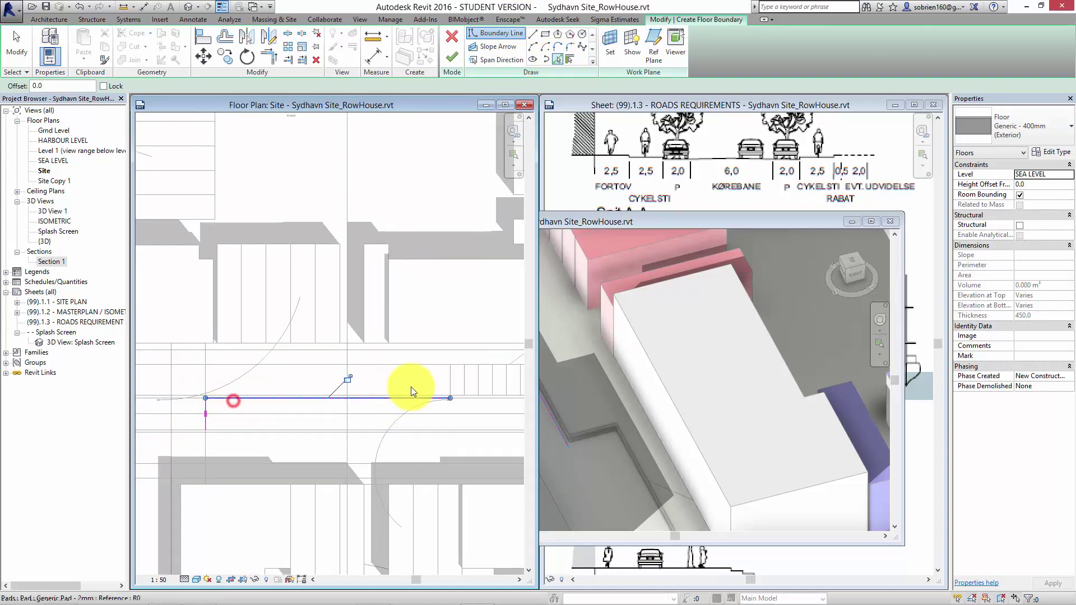
middle_drag(413, 388, 365, 372)
click(413, 381)
click(420, 373)
click(435, 367)
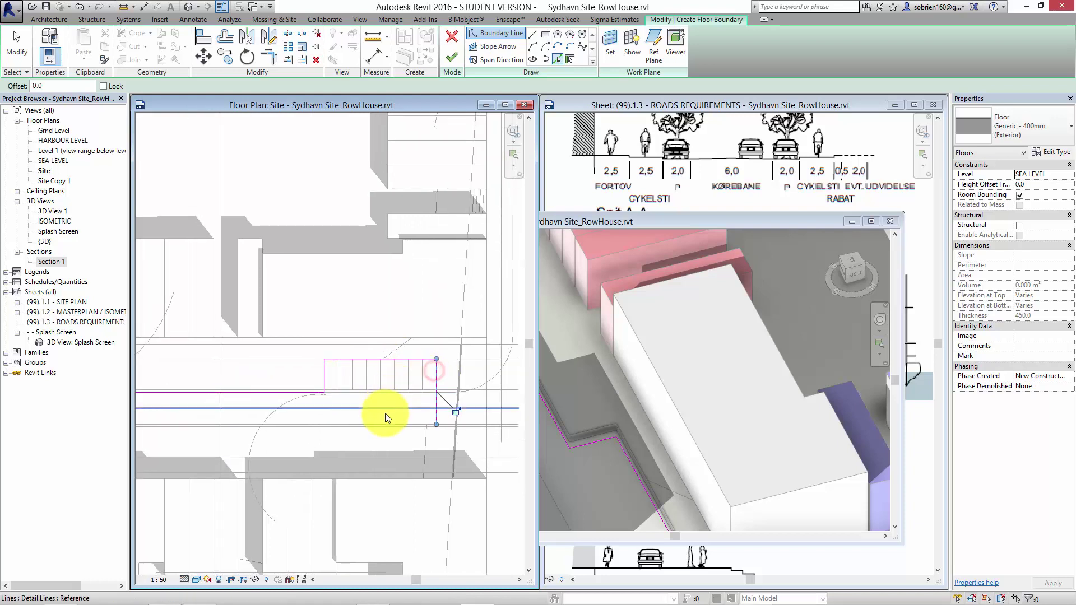
Close the floor boundary along the street's lower edge, finish the floor sketch and deselect the new floor
click(381, 422)
scroll(281, 427, up, 2)
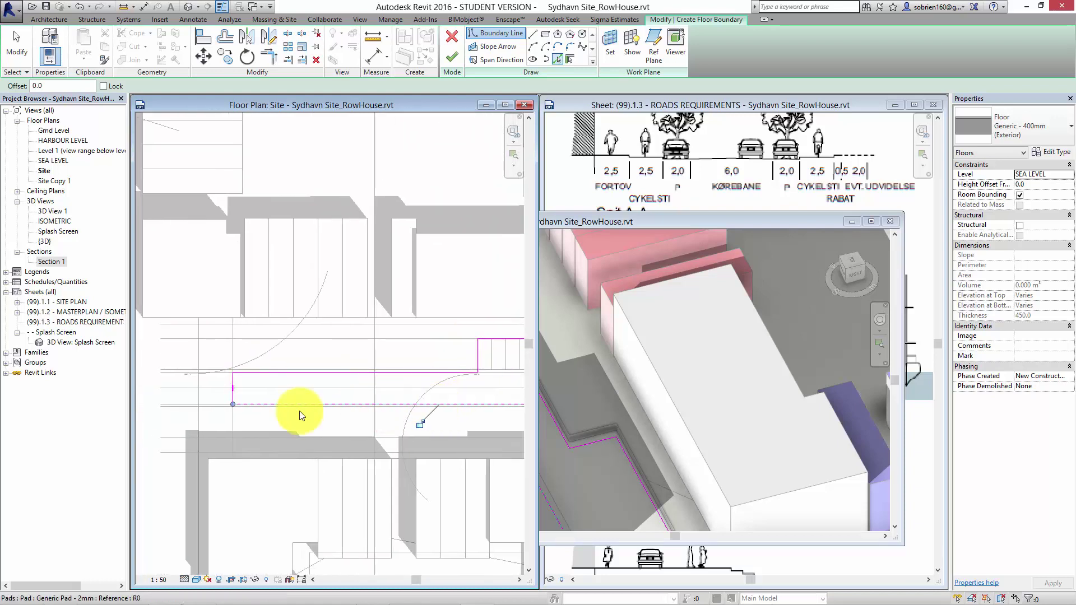
click(239, 403)
scroll(276, 396, up, 2)
click(445, 60)
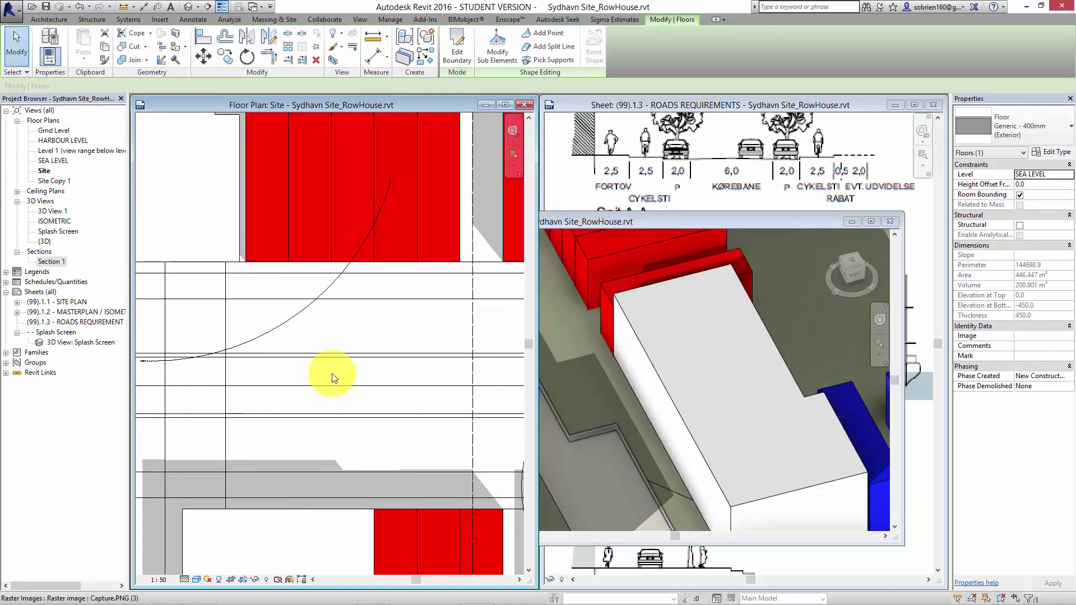
scroll(331, 373, down, 5)
key(Escape)
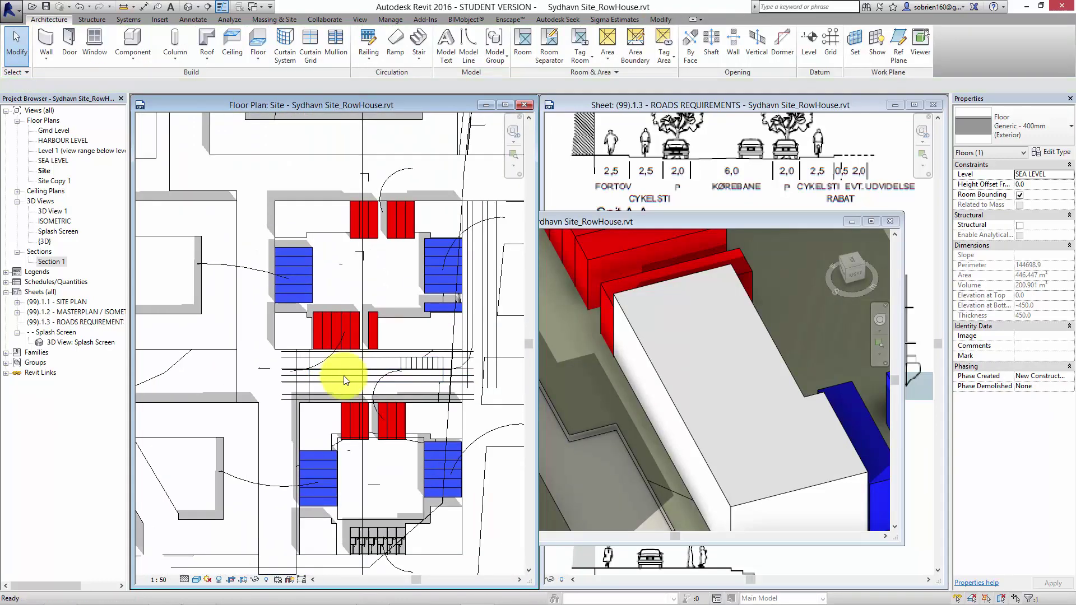
Paste a copy of the road floor aligned to SEA LEVEL and set the copy's height offset to 1000
scroll(298, 372, up, 2)
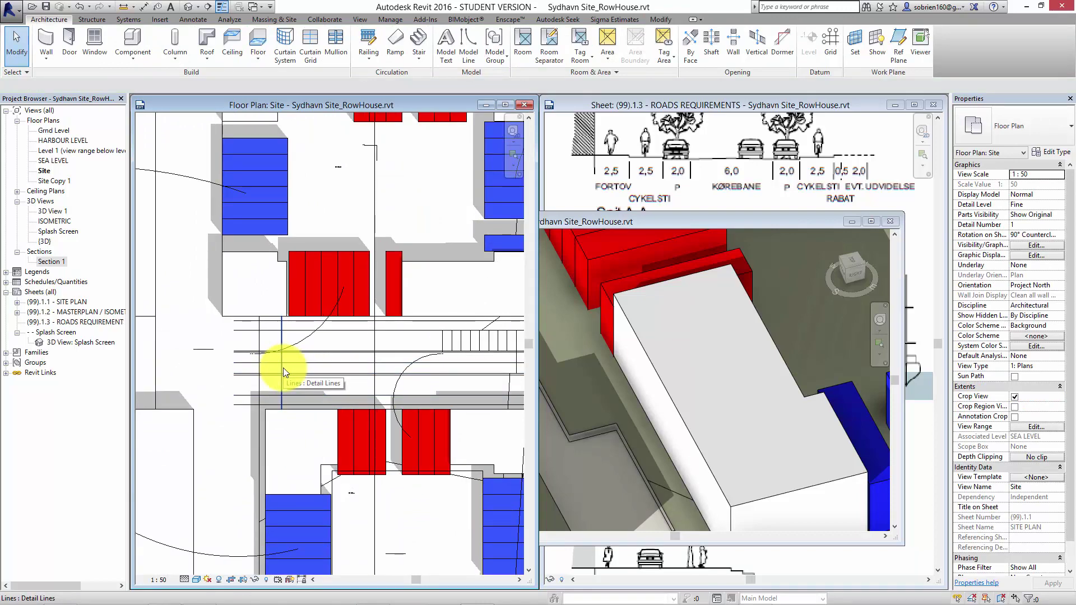
key(Tab)
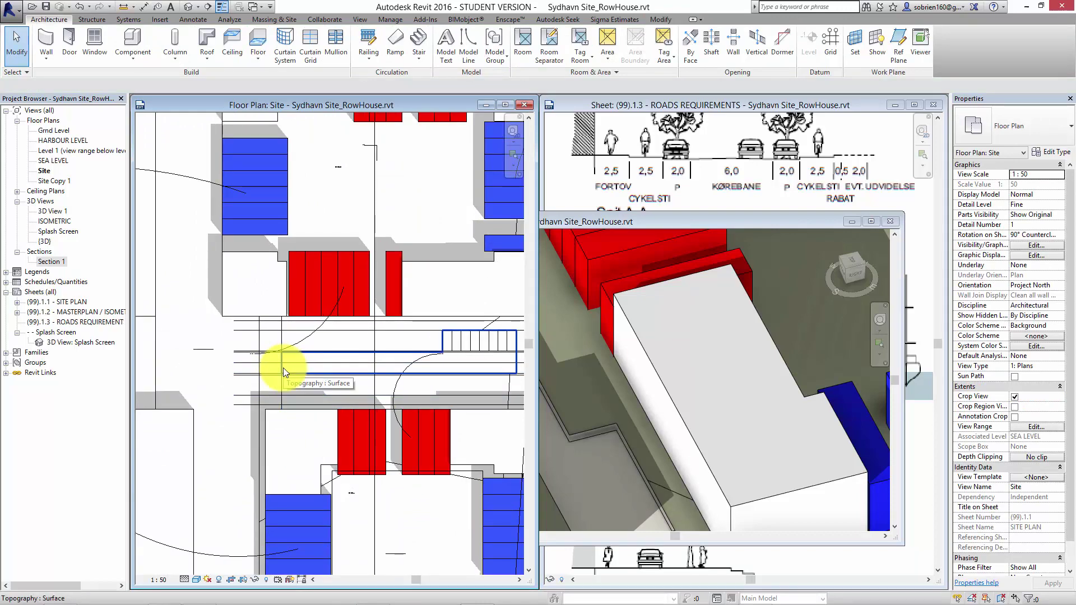
key(Tab)
key(Tab)
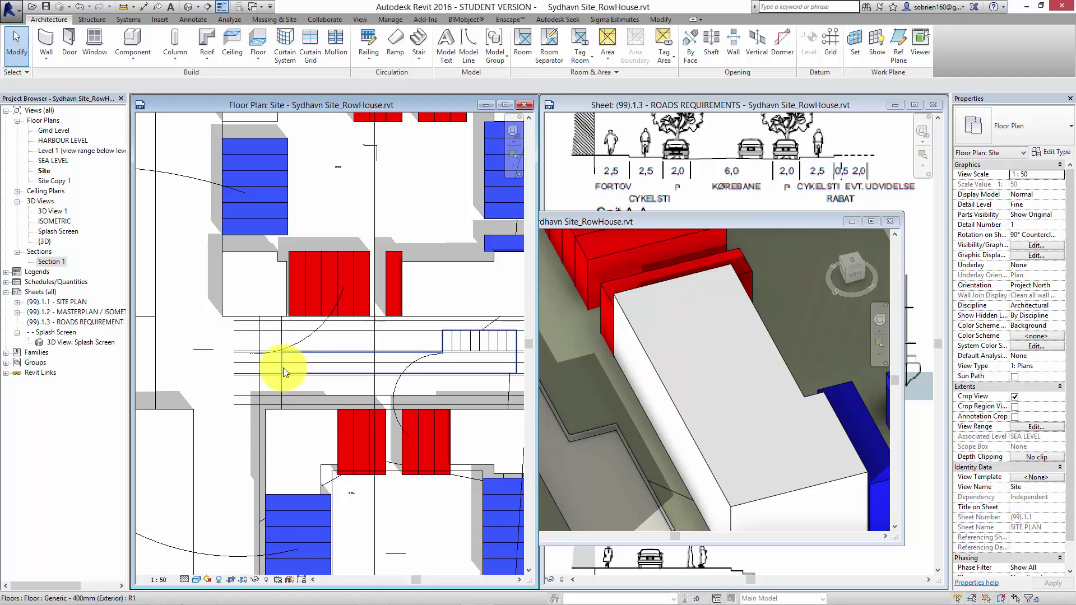
click(365, 337)
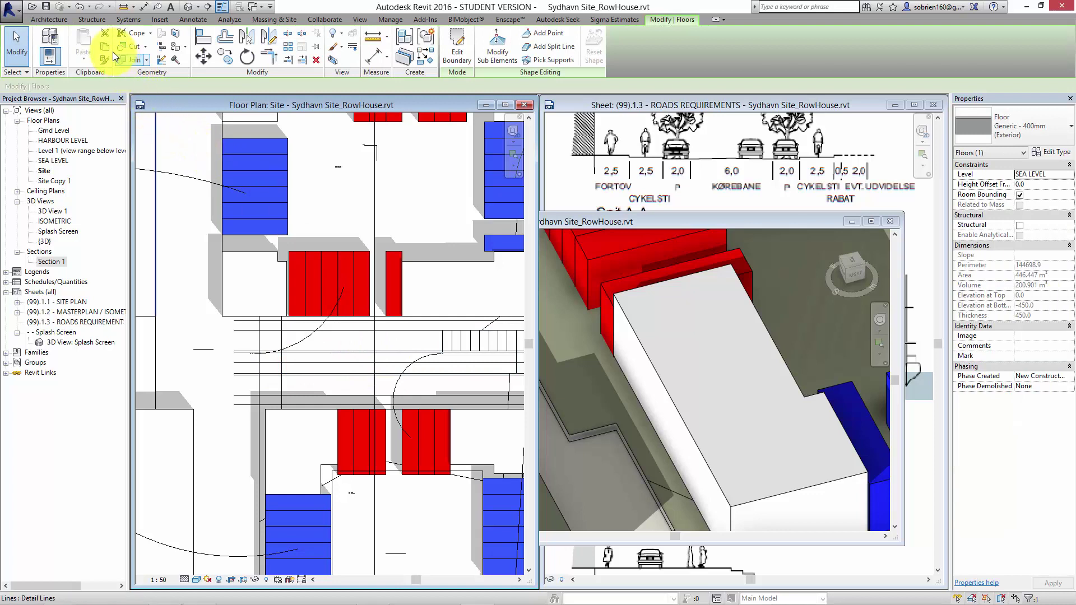
click(84, 61)
click(109, 106)
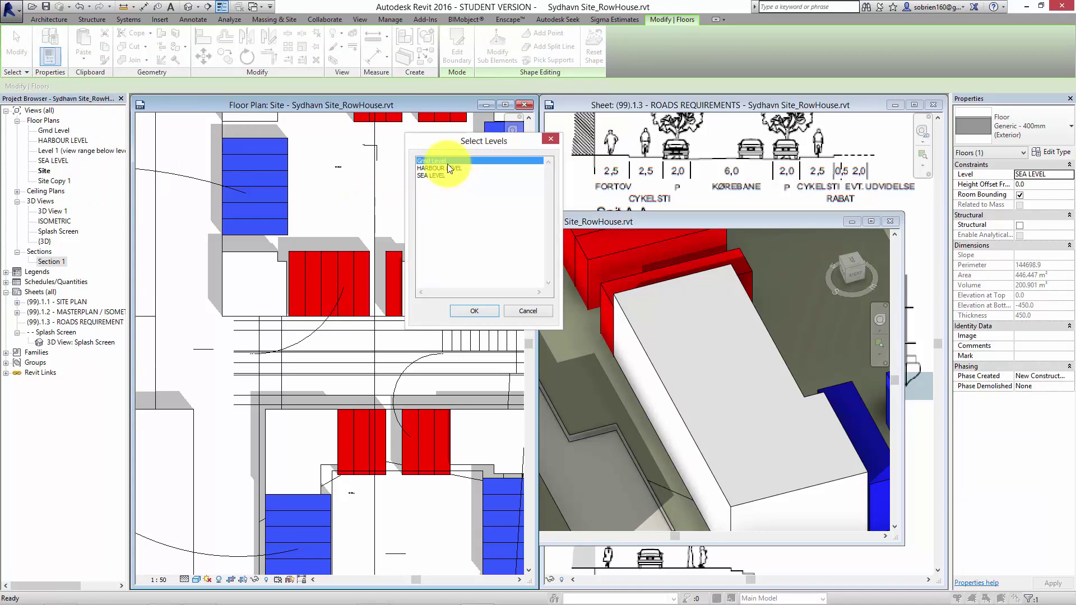
click(433, 175)
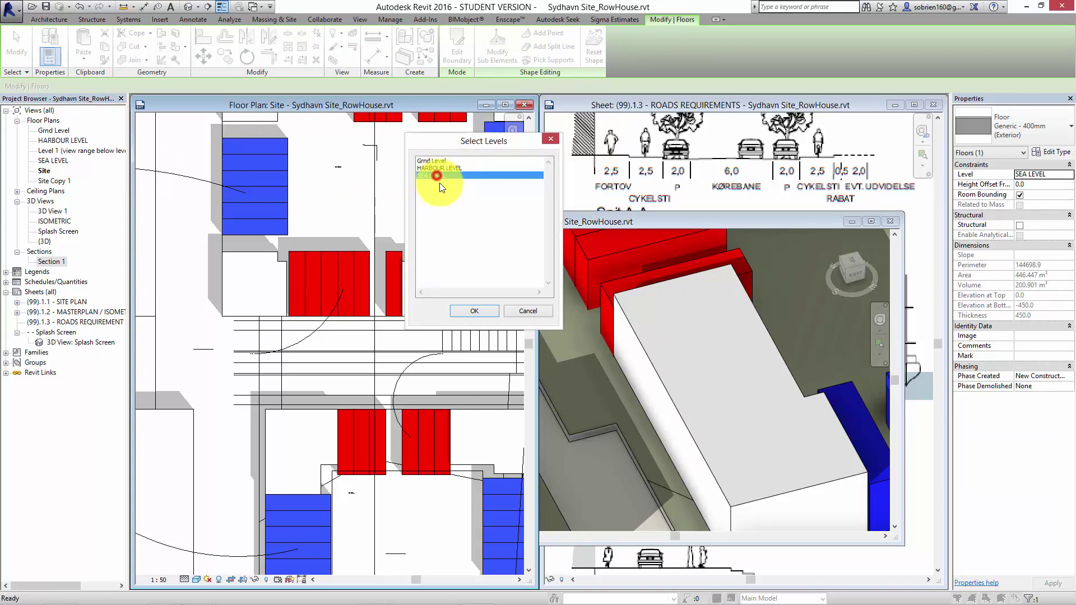
click(479, 312)
click(1041, 185)
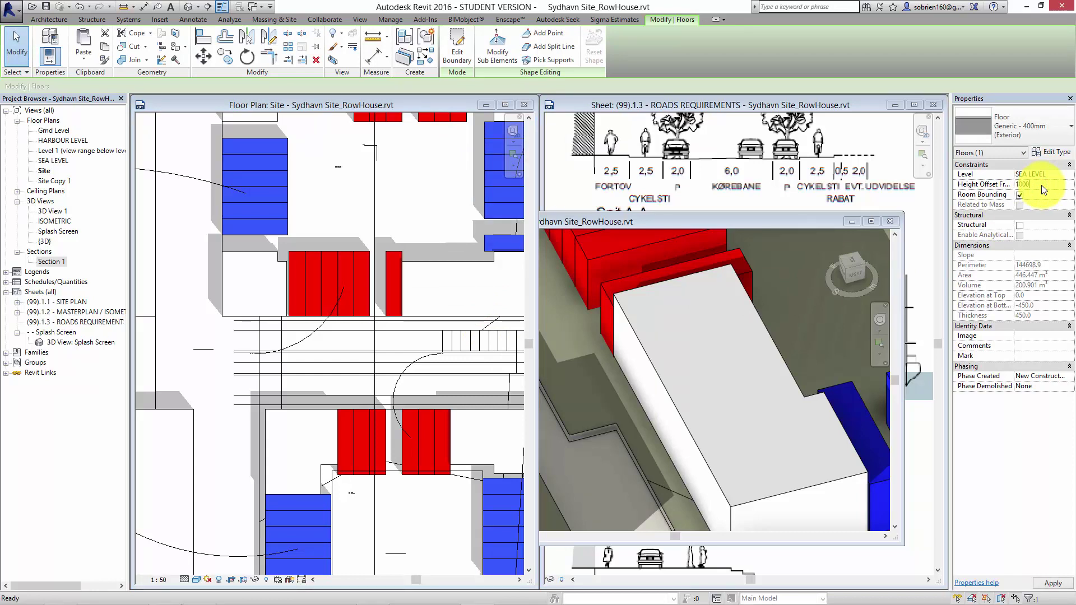
click(1052, 583)
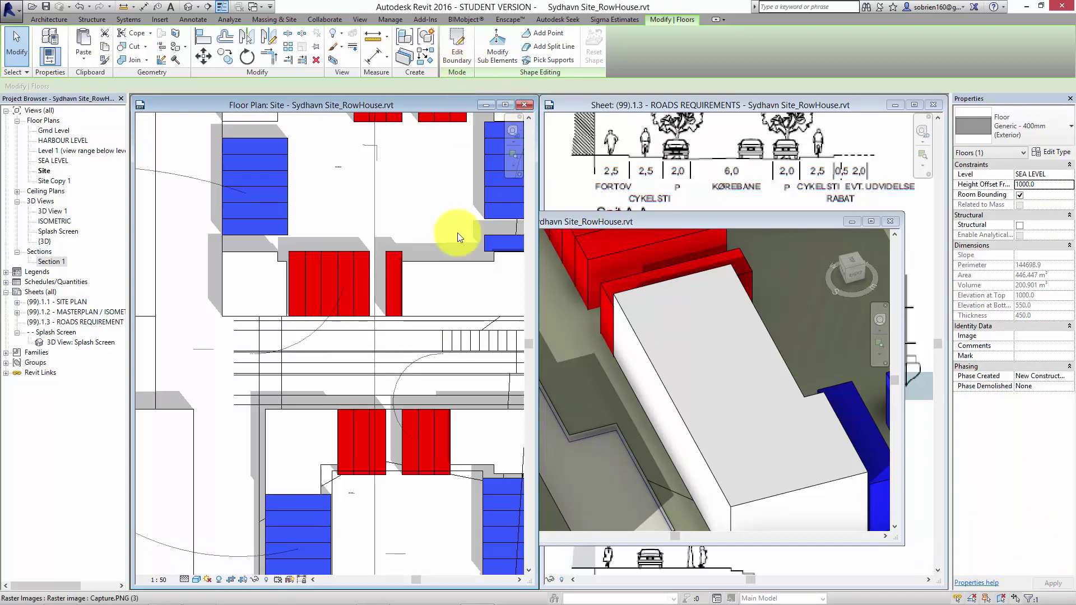
Add a split line across the road floor in the 3D view, from the parking bay's inner corner to the opposite street edge
click(668, 365)
scroll(604, 449, up, 5)
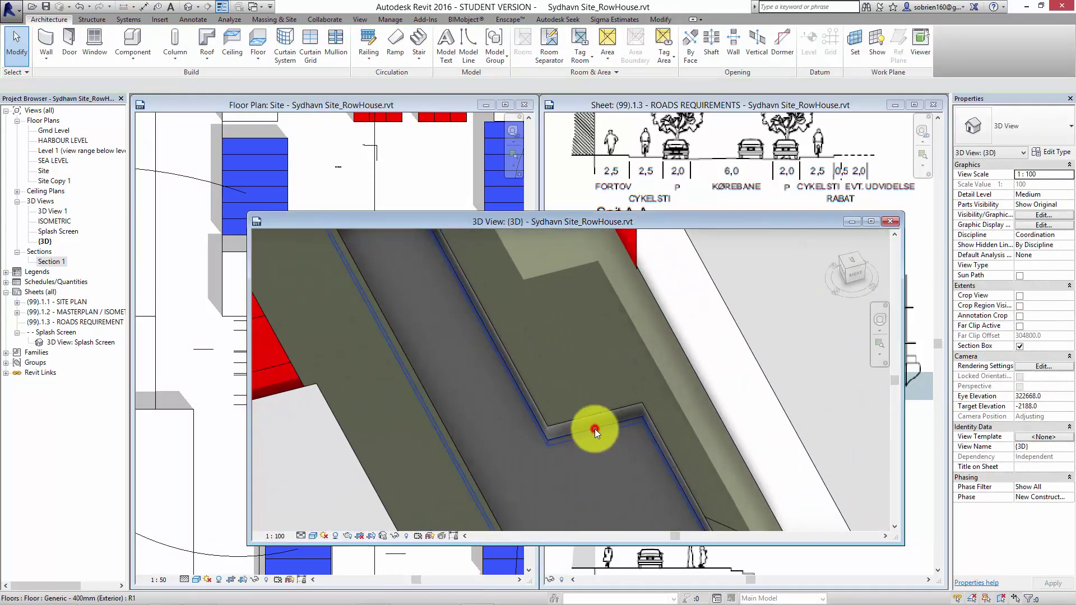
click(594, 429)
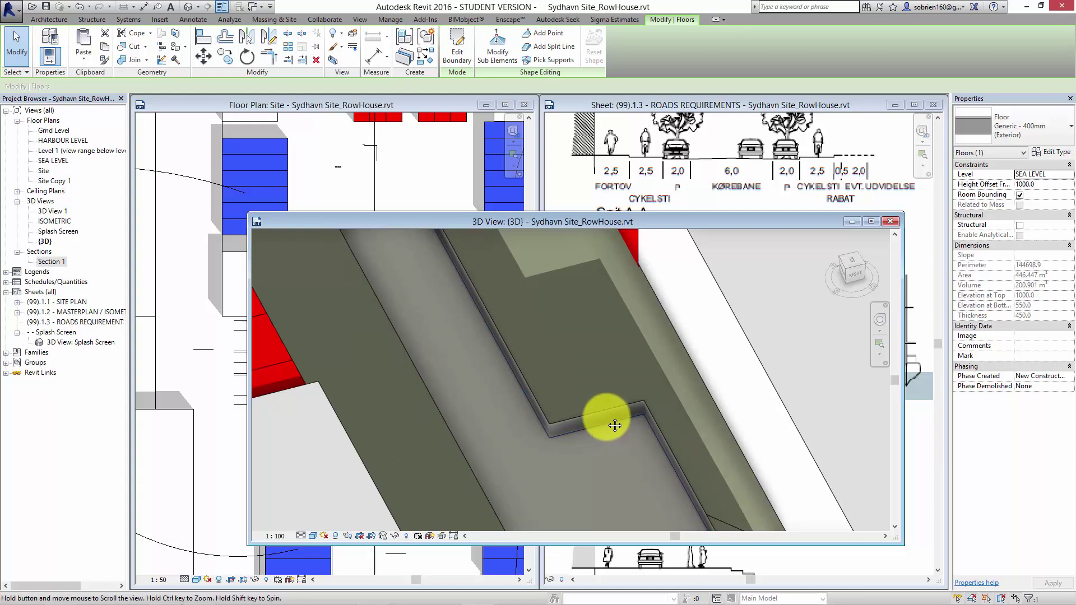
scroll(613, 422, down, 2)
scroll(579, 439, up, 1)
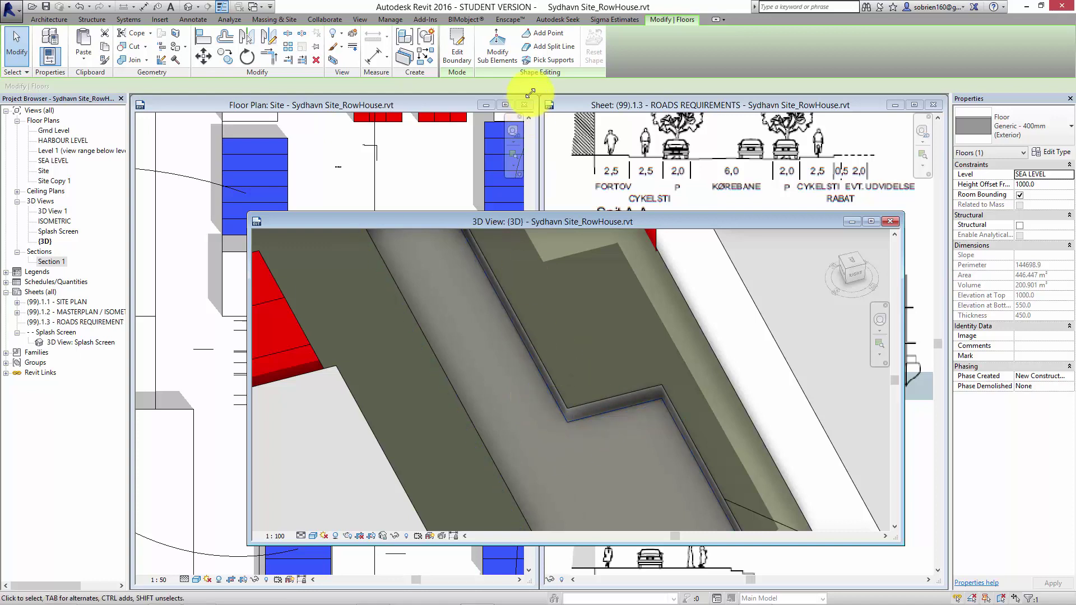
click(497, 46)
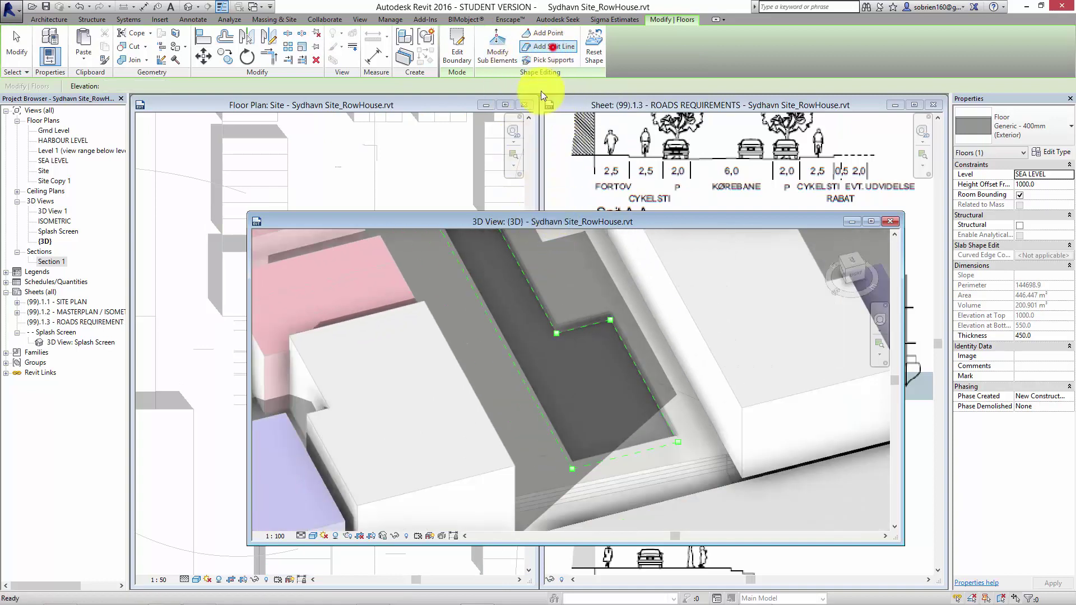
click(554, 47)
scroll(519, 319, up, 2)
click(574, 341)
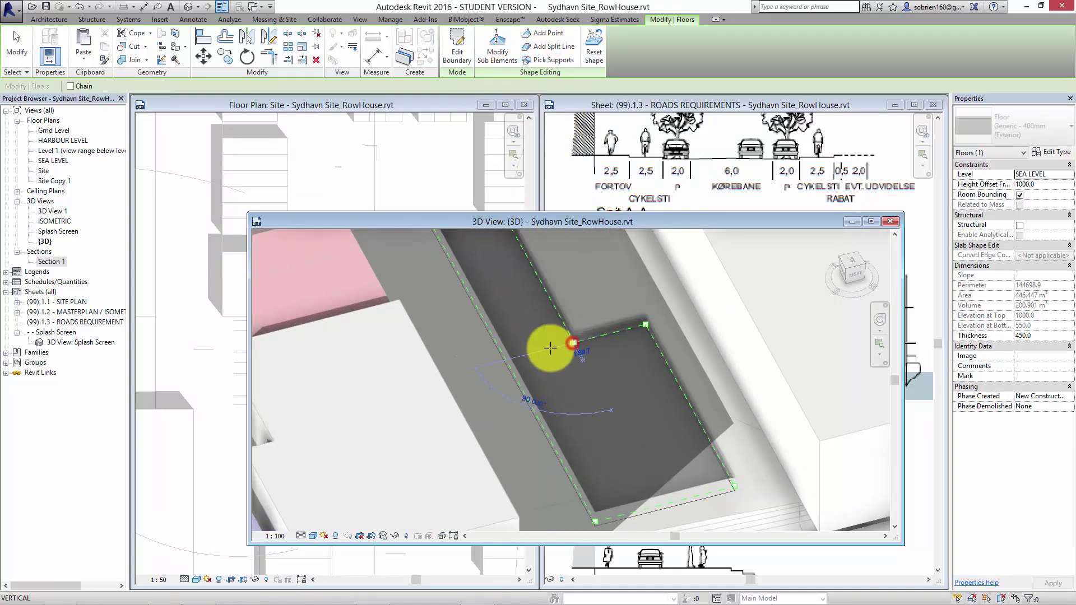
click(506, 359)
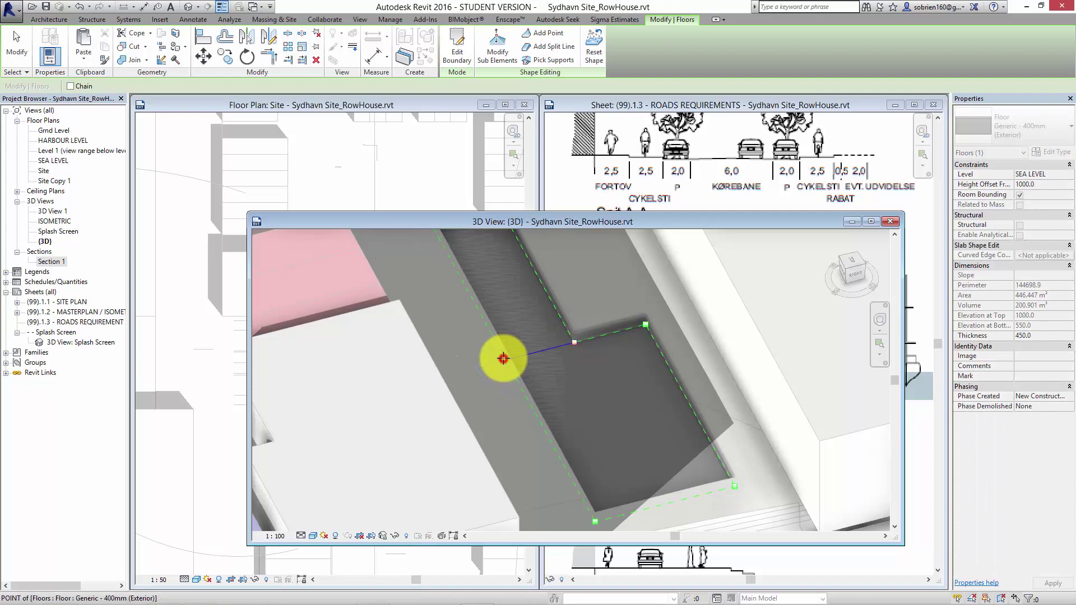
key(Escape)
key(Escape)
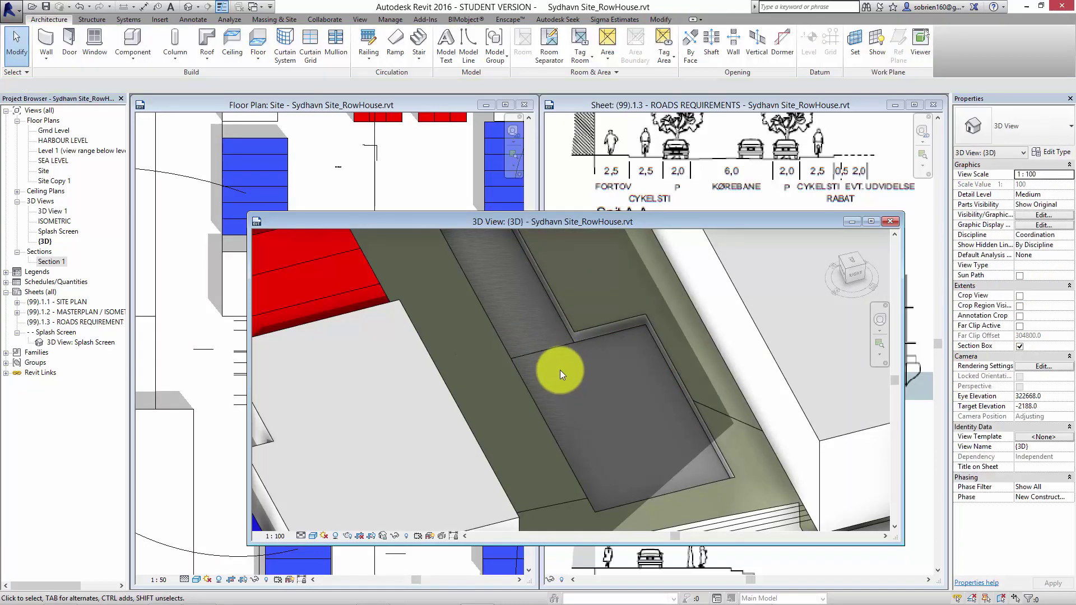
Raise the road floor's split line to an elevation of 1200 by modifying its sub-elements
click(553, 354)
scroll(553, 354, up, 2)
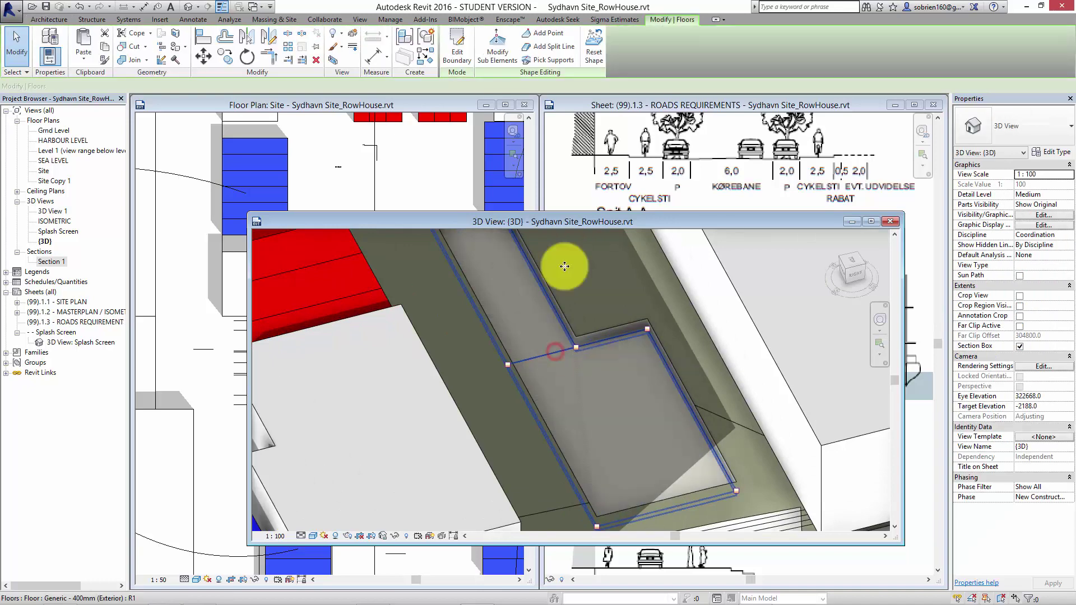
click(503, 53)
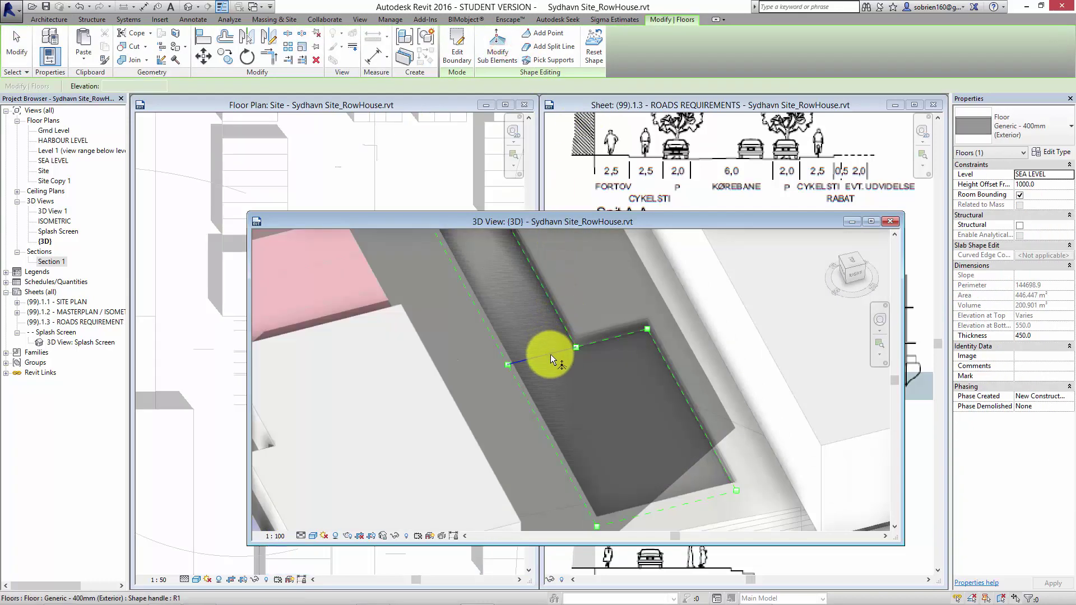
click(550, 354)
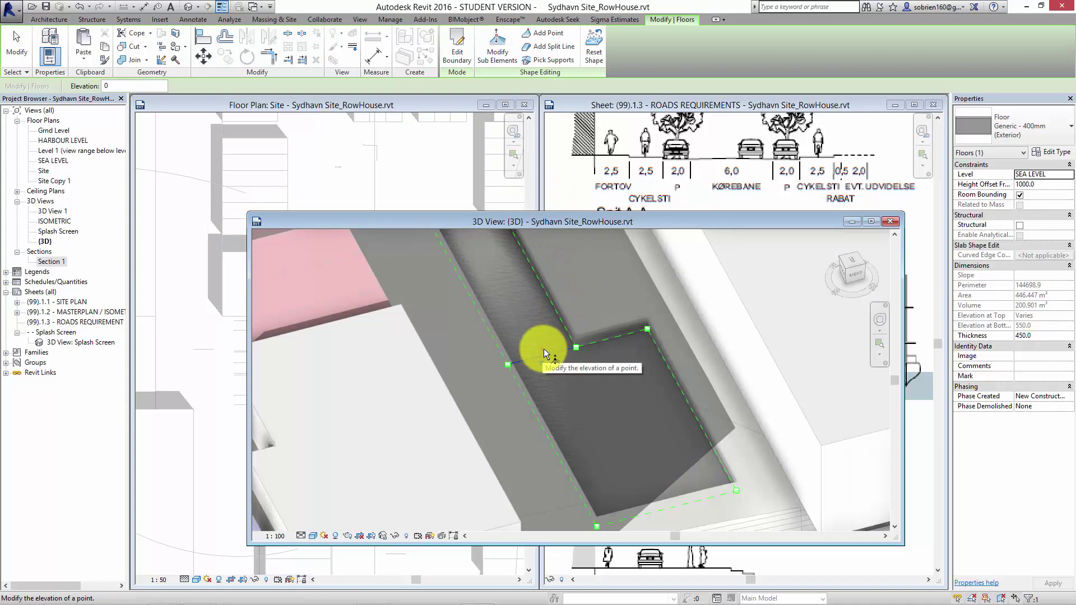
click(551, 352)
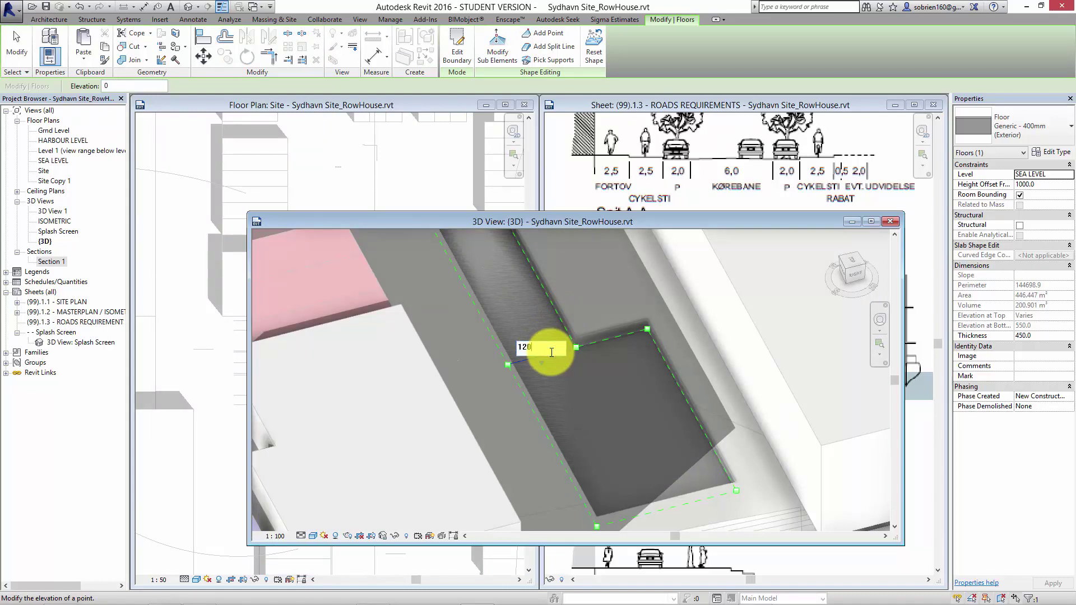
key(Return)
scroll(607, 338, up, 3)
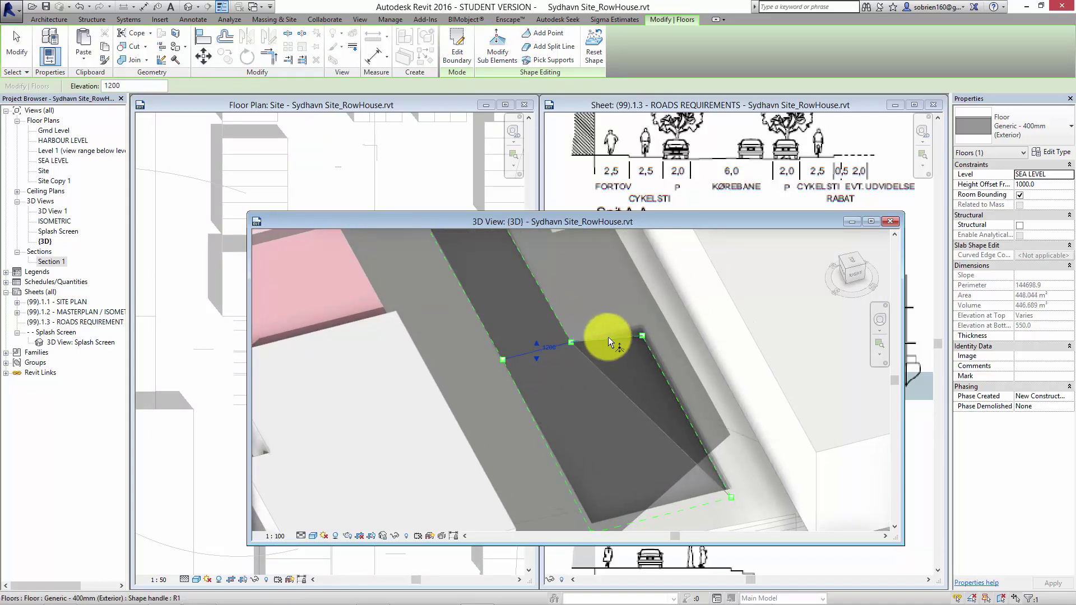
key(Escape)
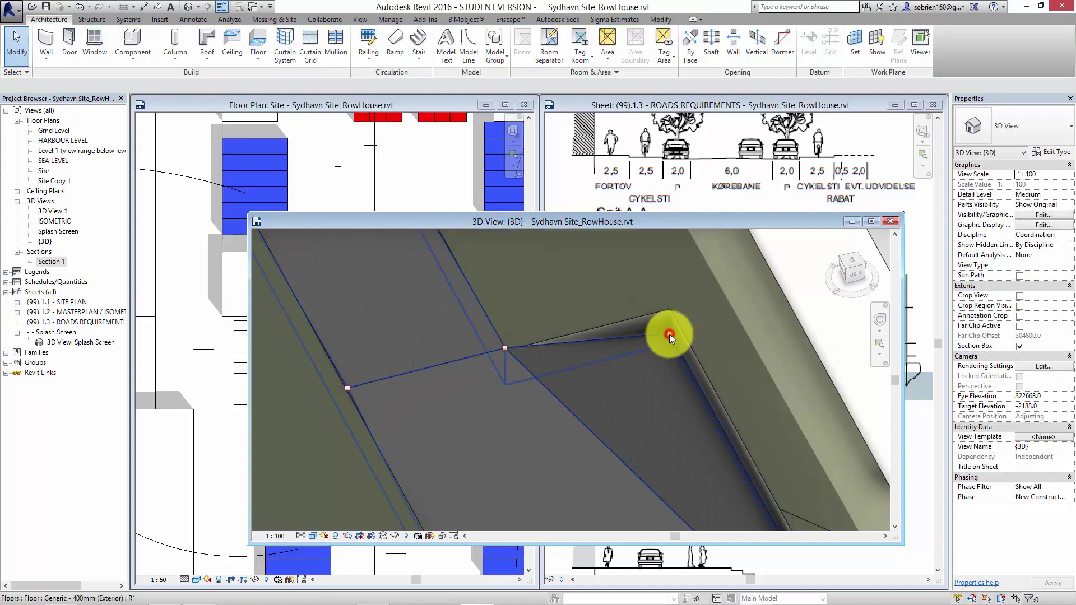
click(500, 51)
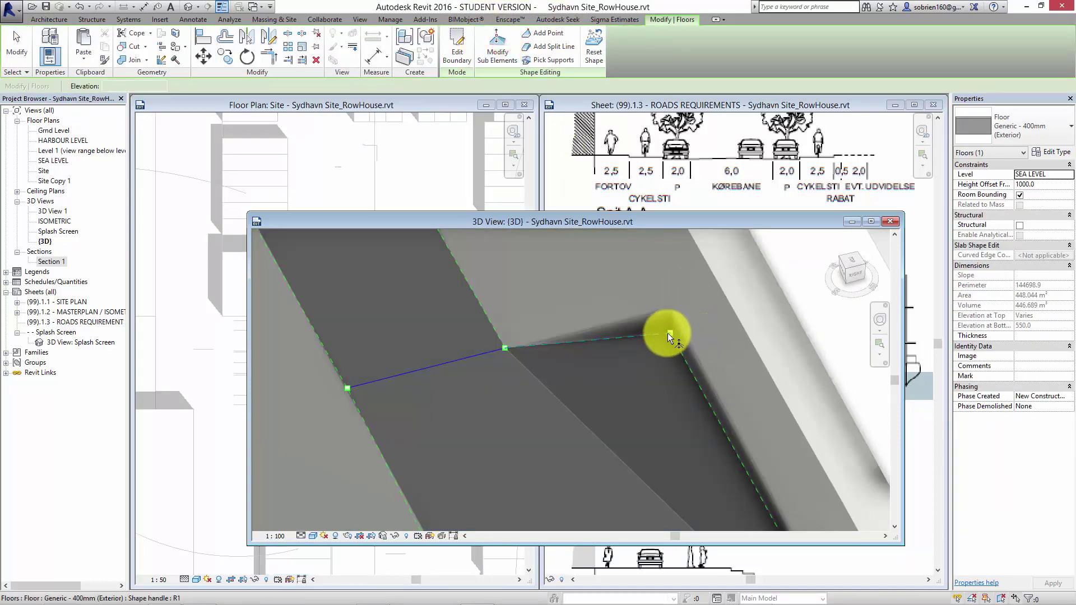
click(667, 334)
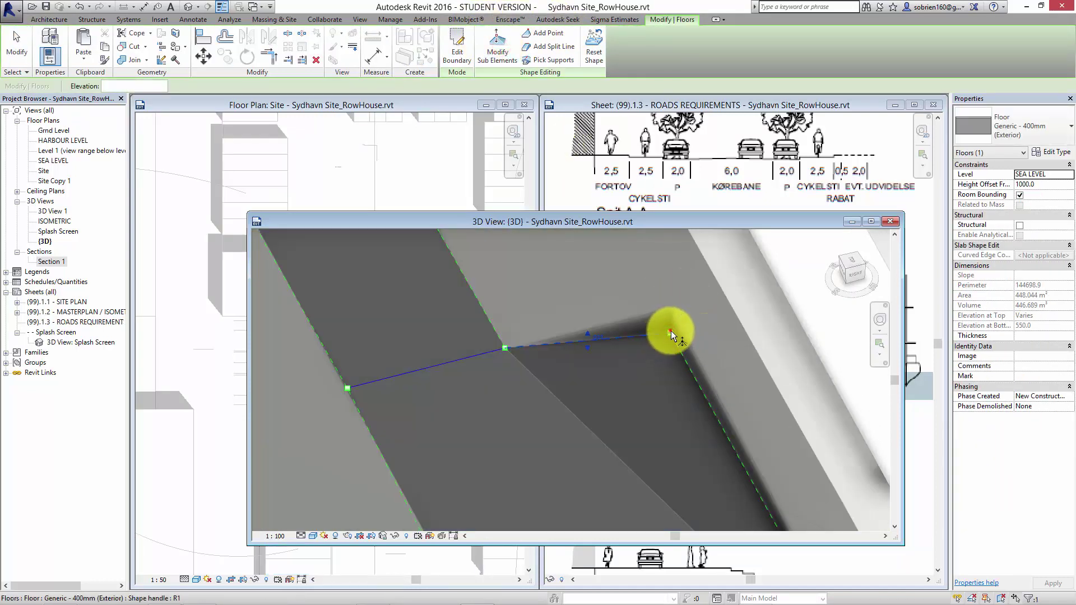
click(671, 330)
key(Escape)
Raise the parking bay's outer corner point beside the split line to an elevation of 1200
click(670, 330)
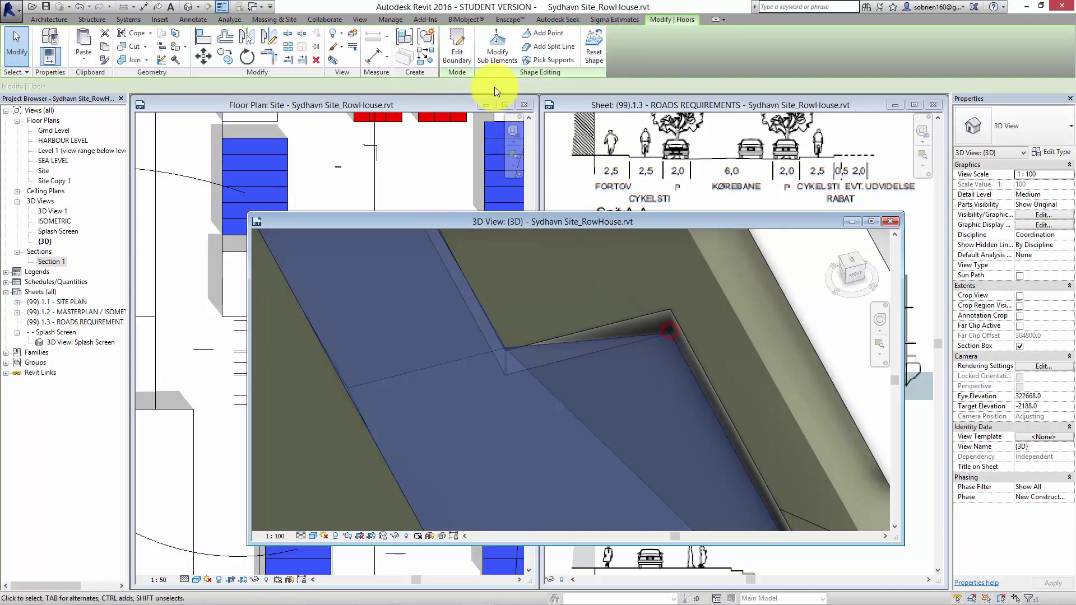
click(491, 54)
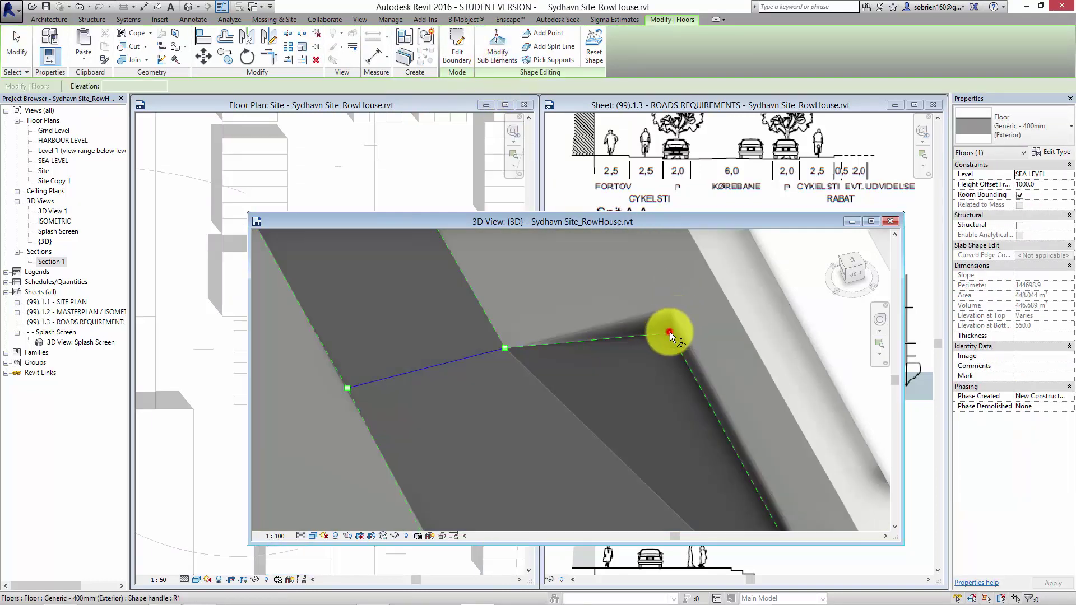
click(670, 330)
drag(676, 332, 672, 311)
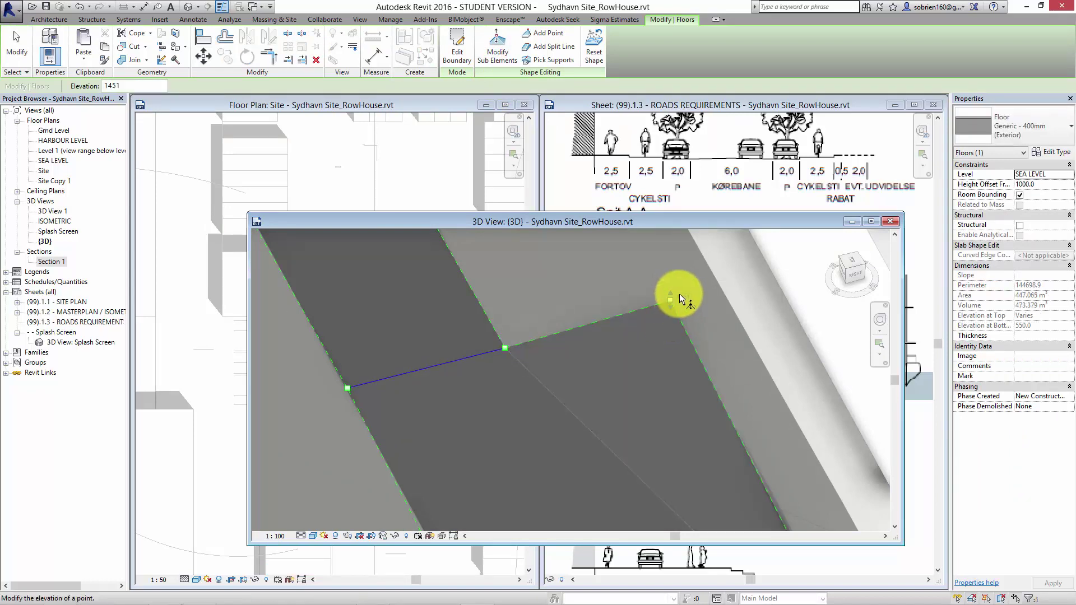
click(679, 294)
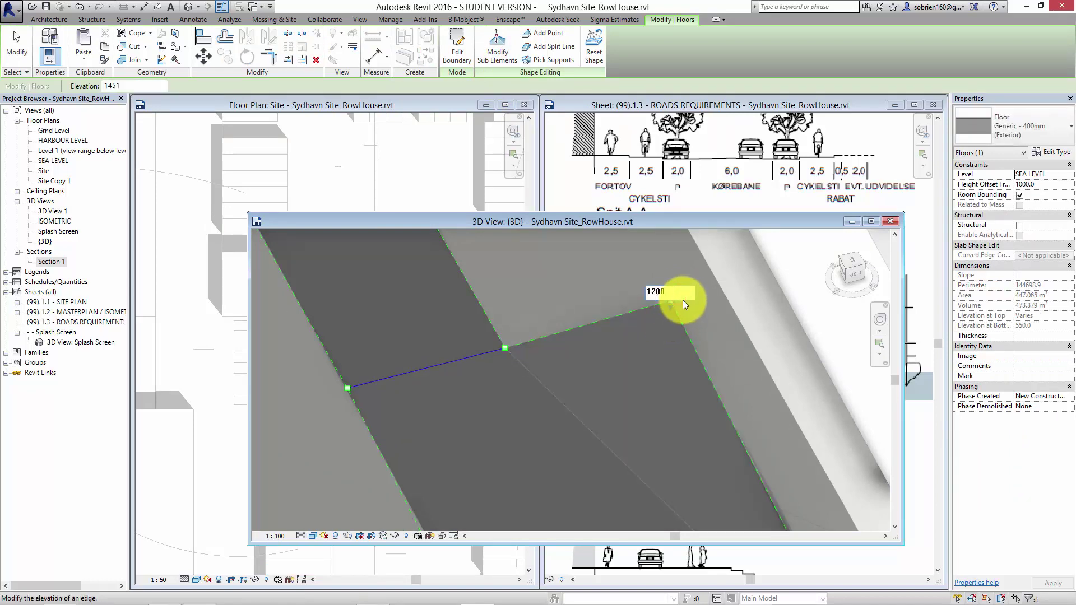
text(1200)
key(Return)
key(Escape)
key(Escape)
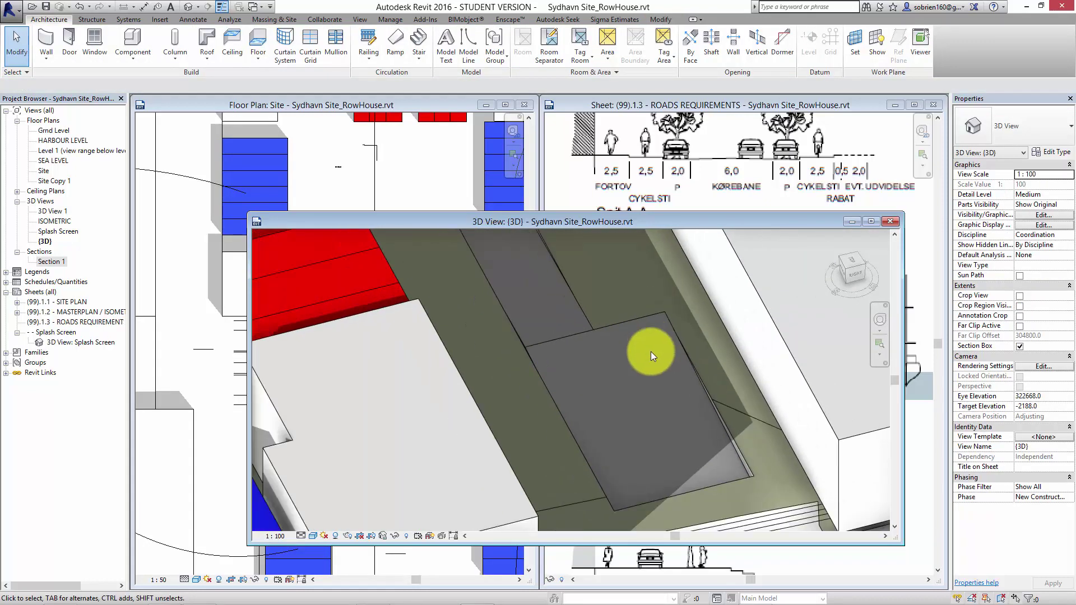
Raise the road floor's edge at the narrow far end of the street to an elevation of 1300
shift+middle_drag(650, 351, 536, 341)
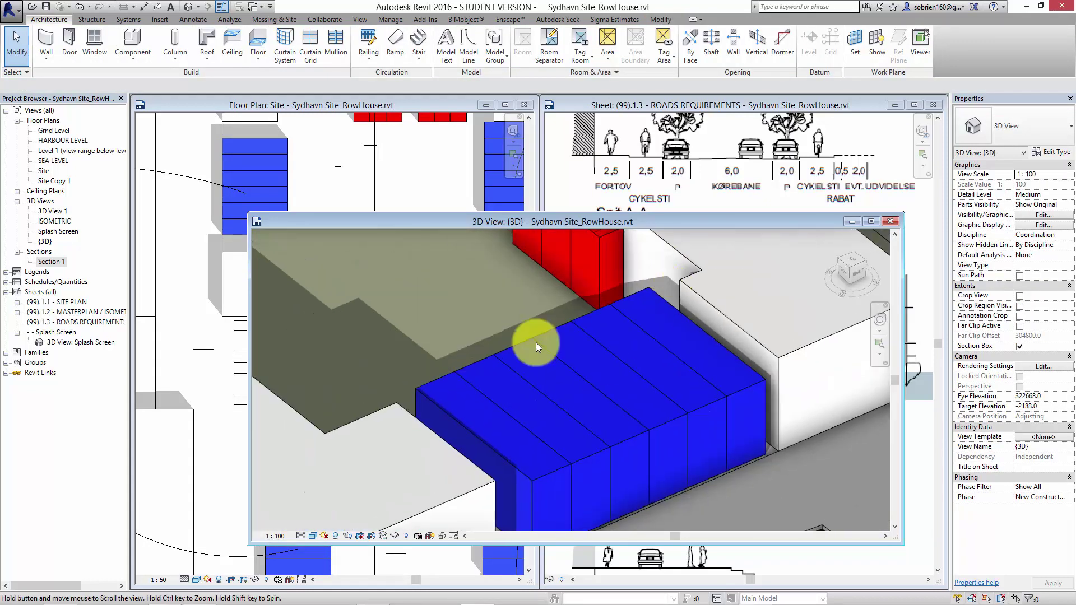
scroll(536, 342, down, 3)
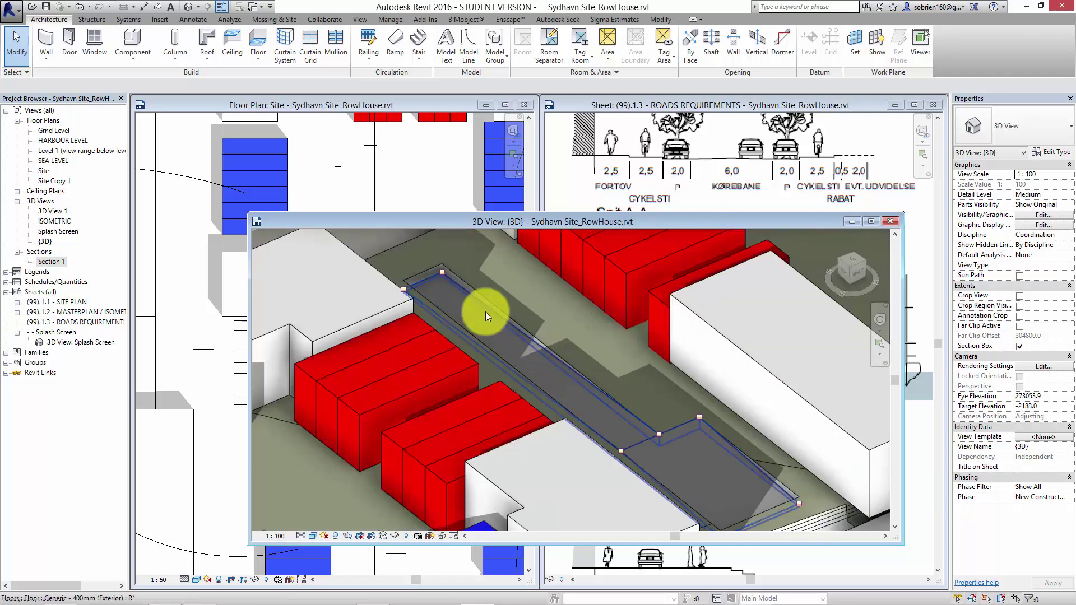
scroll(452, 301, up, 3)
scroll(445, 314, up, 2)
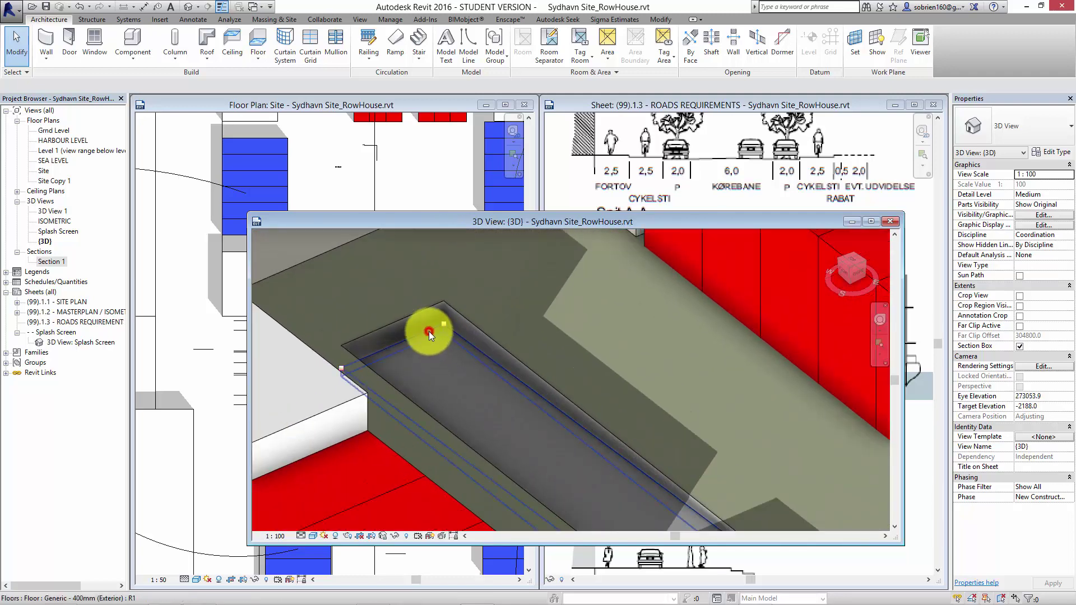
click(429, 331)
click(492, 55)
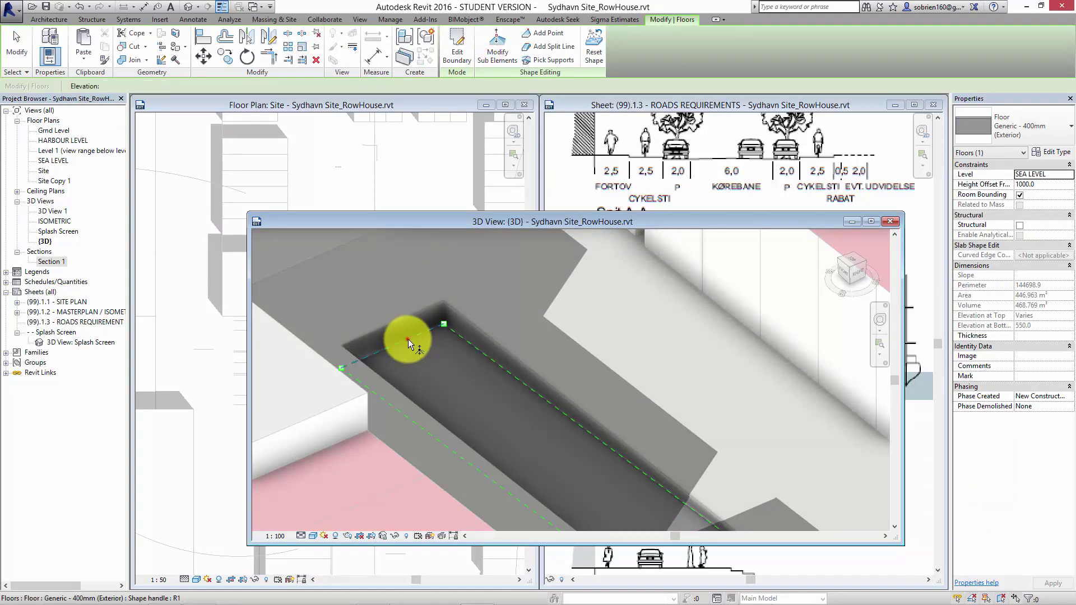
click(408, 338)
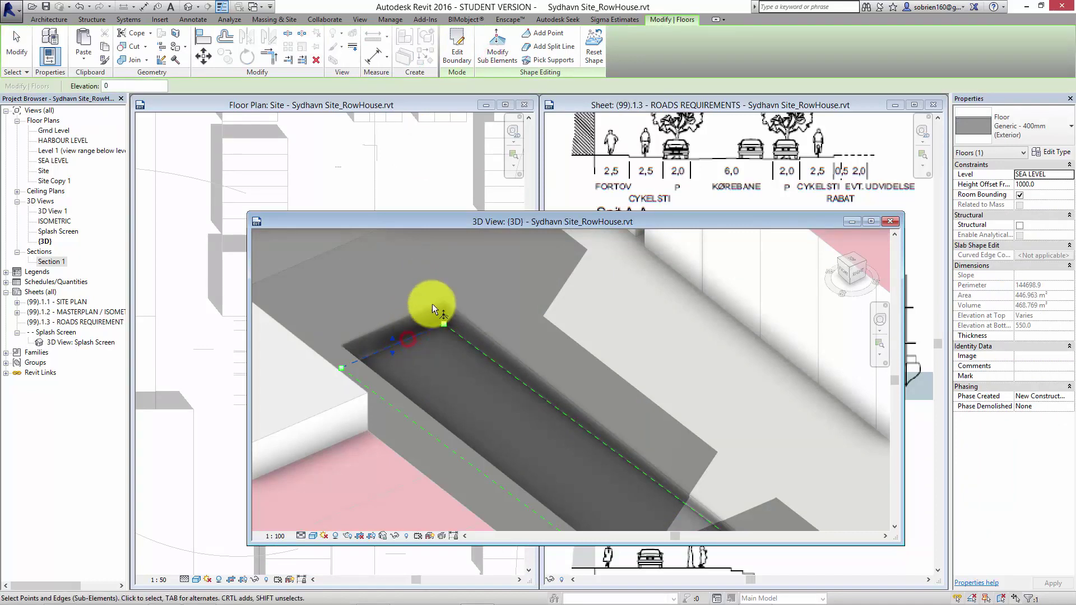
click(402, 342)
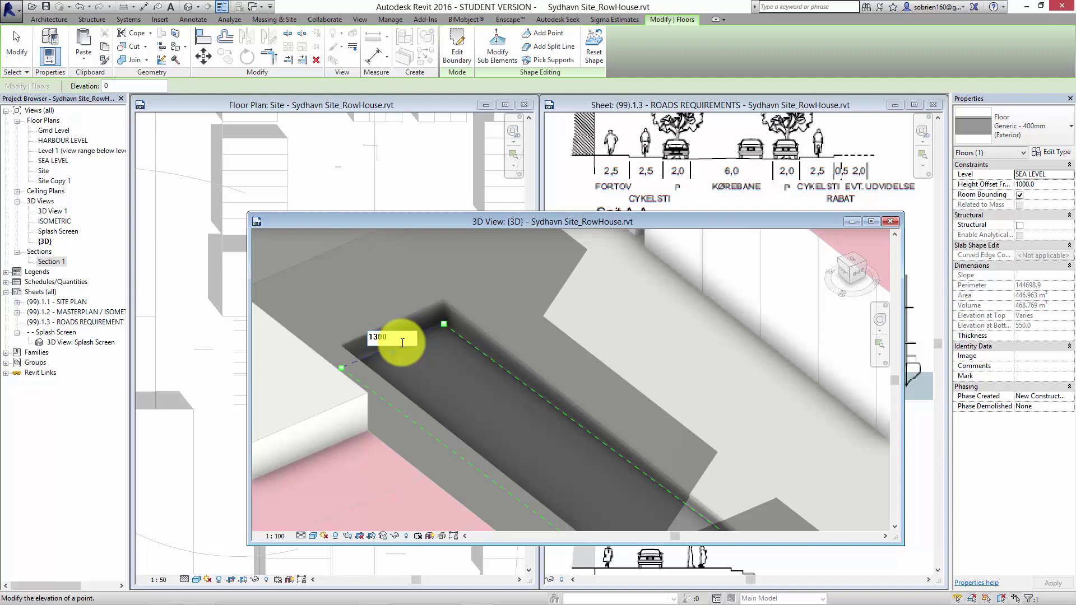
key(Return)
key(Escape)
key(Escape)
scroll(619, 428, down, 3)
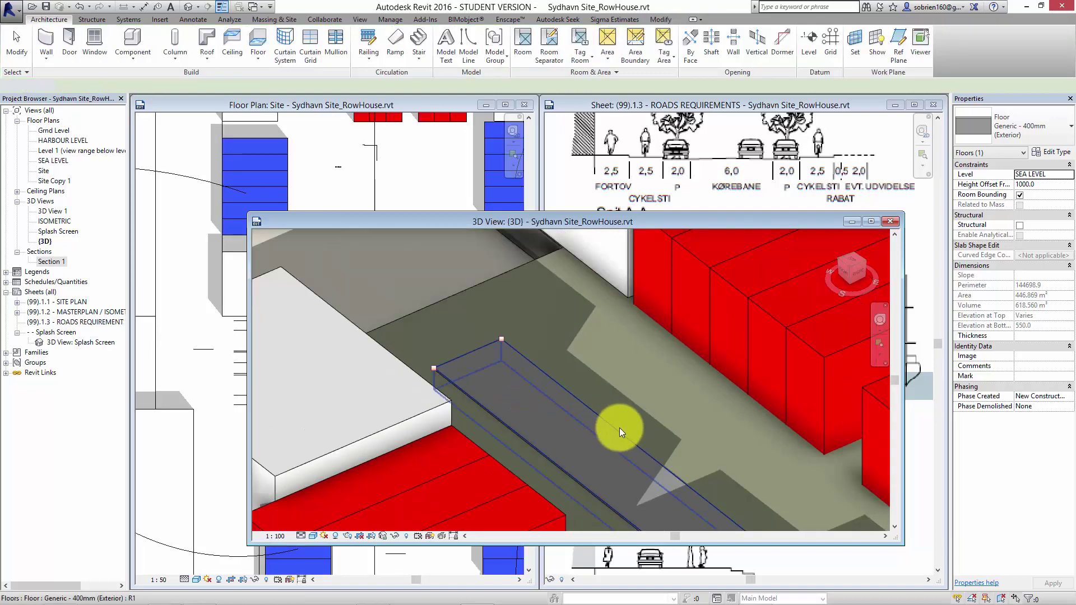
Raise the road floor's outer edge at the wide parking bay end to an elevation of 1100 by modifying its sub-elements
middle_drag(511, 339, 662, 442)
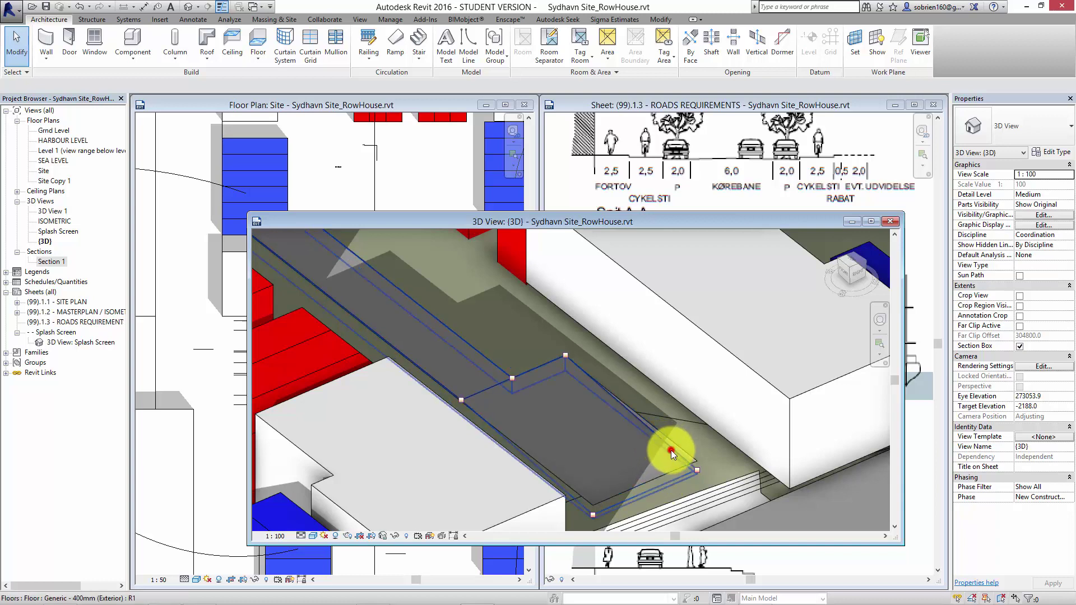
click(671, 449)
click(496, 45)
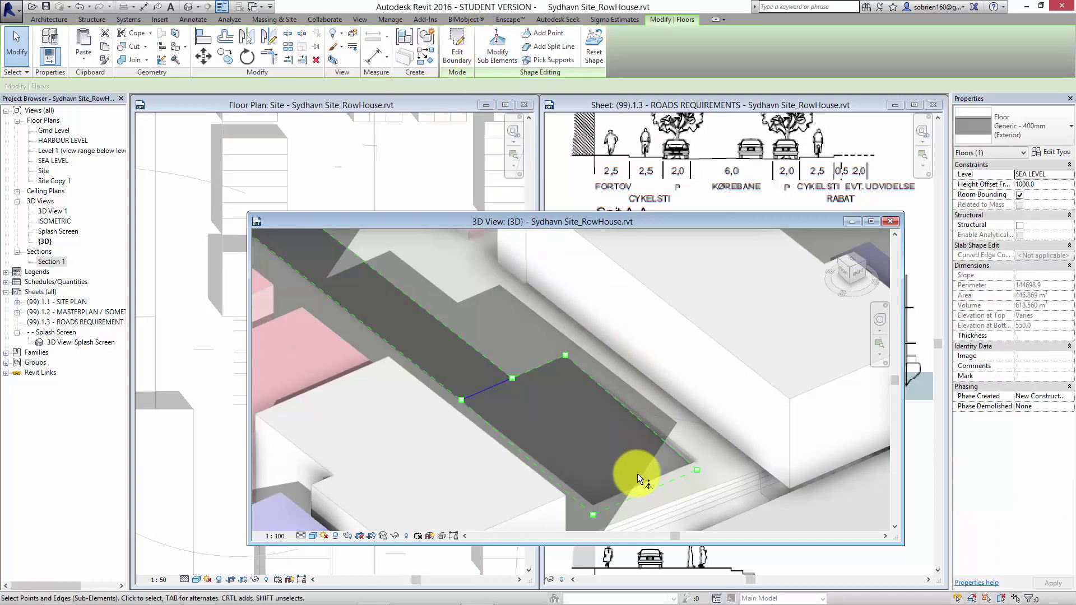
click(640, 492)
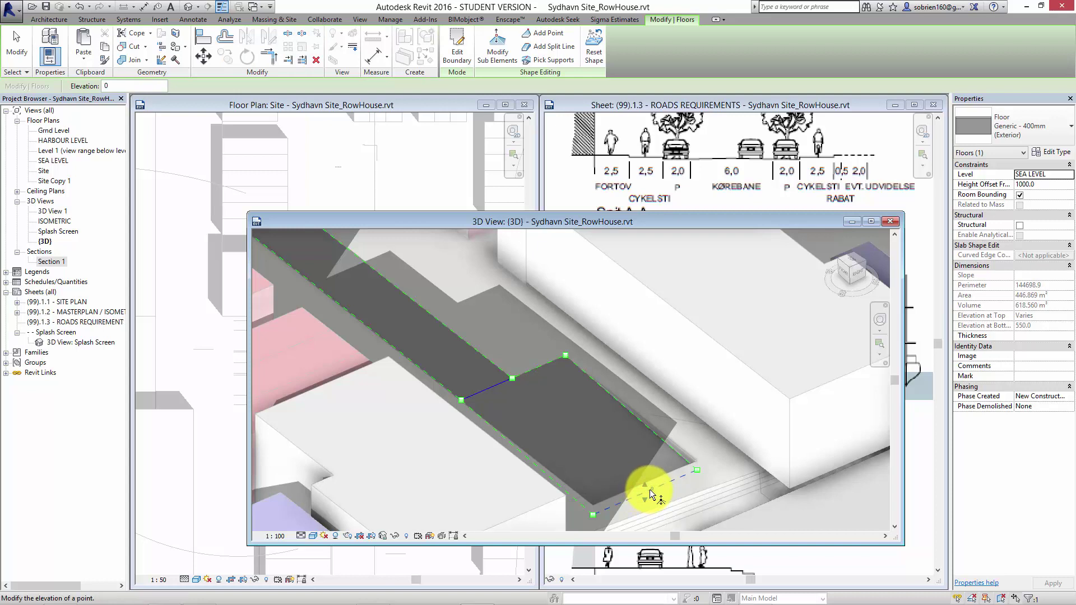
click(651, 488)
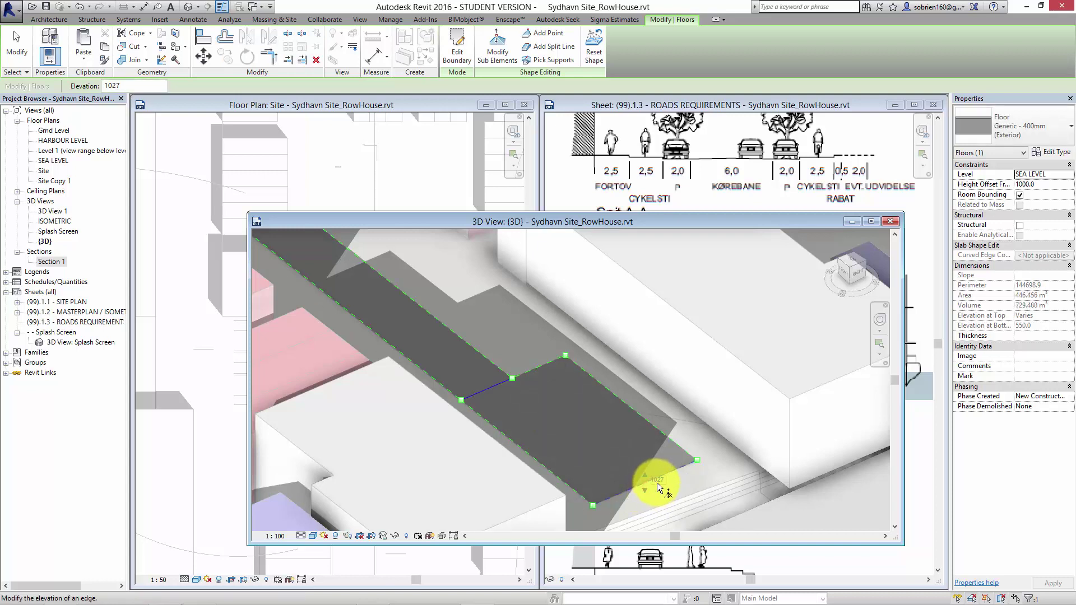
click(655, 481)
text(1100)
key(Return)
click(791, 519)
scroll(718, 465, down, 3)
middle_drag(599, 451, 608, 497)
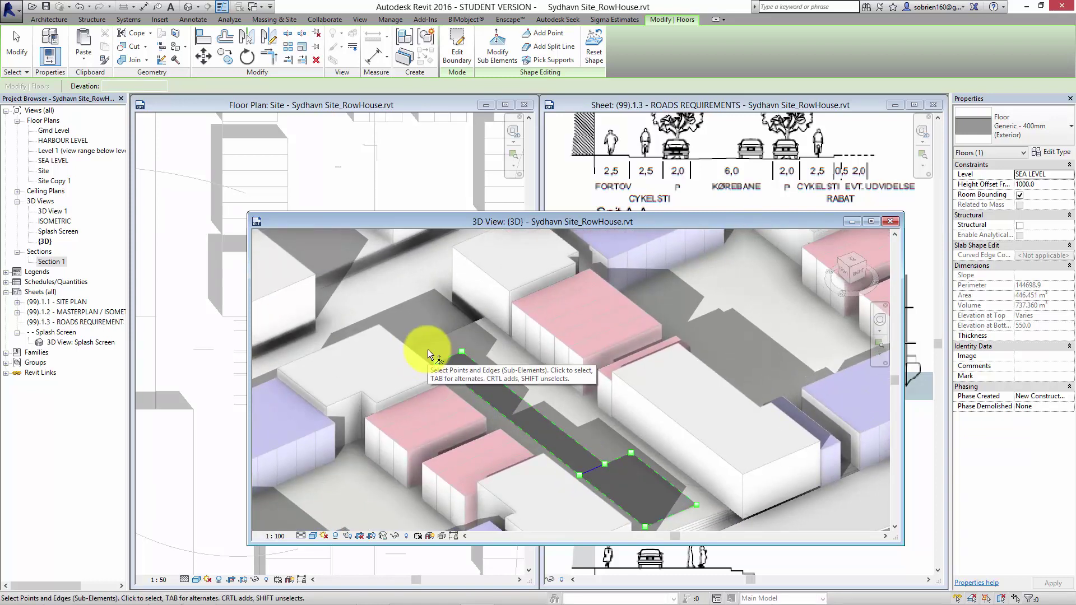
click(606, 331)
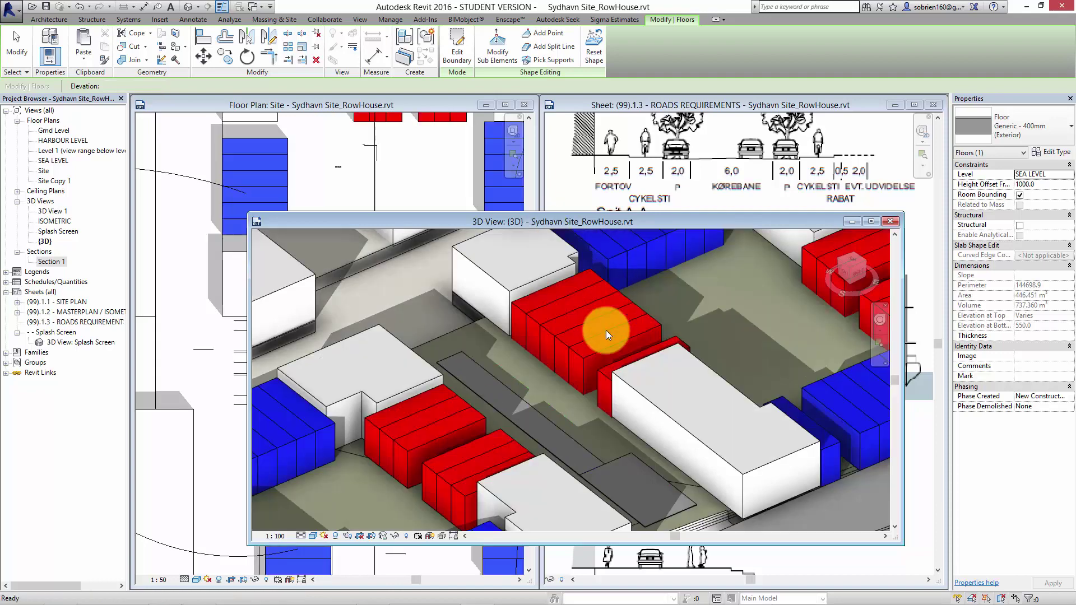
Create an in-place component in the Site family category, accepting its name
scroll(542, 366, up, 5)
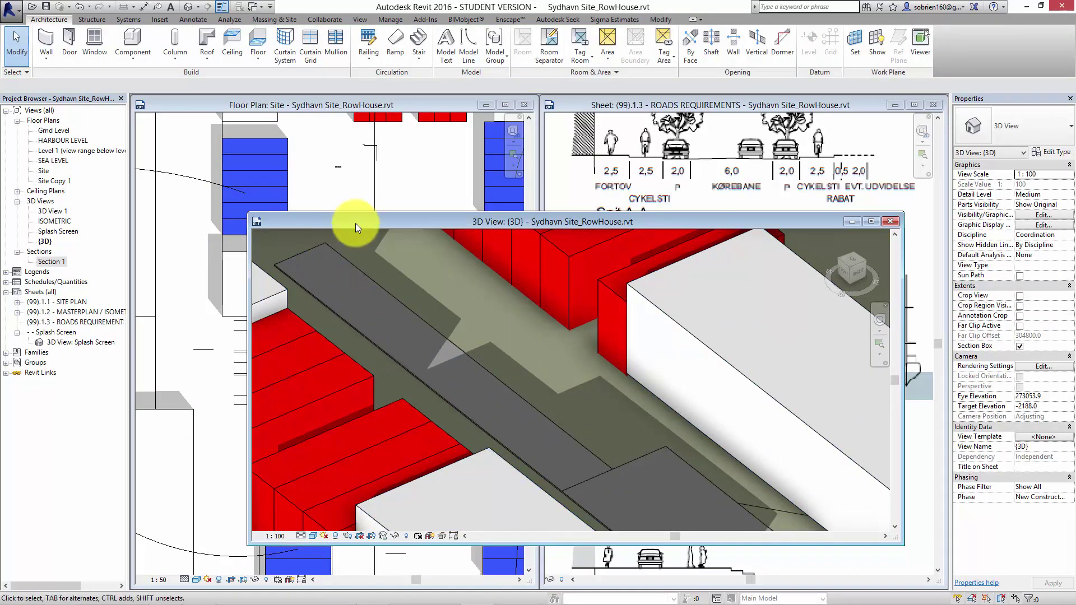
drag(355, 223, 336, 174)
middle_drag(537, 405, 526, 344)
scroll(512, 343, down, 5)
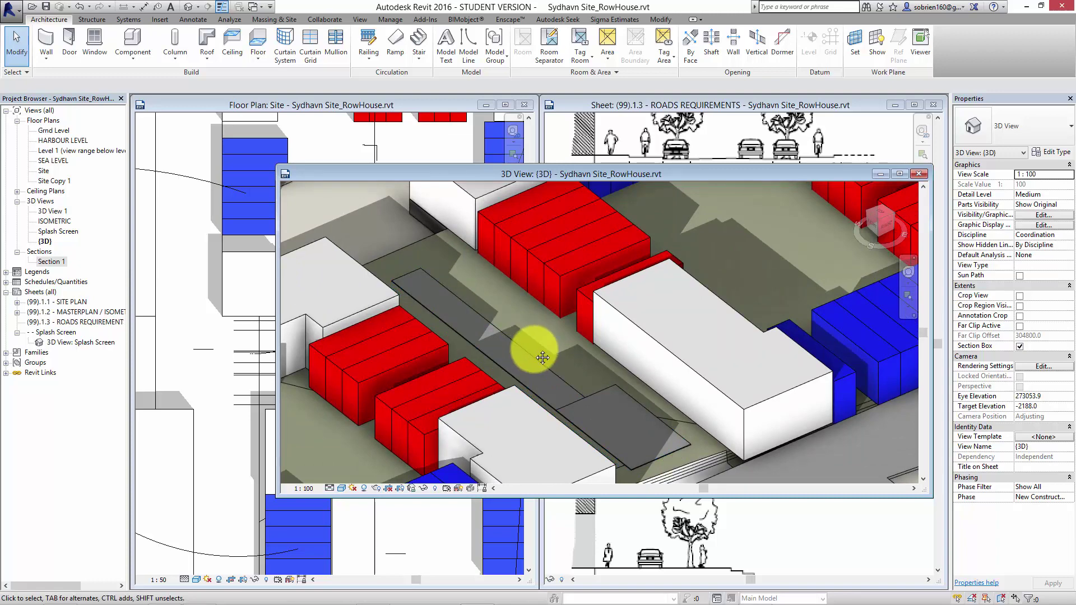
scroll(527, 343, up, 3)
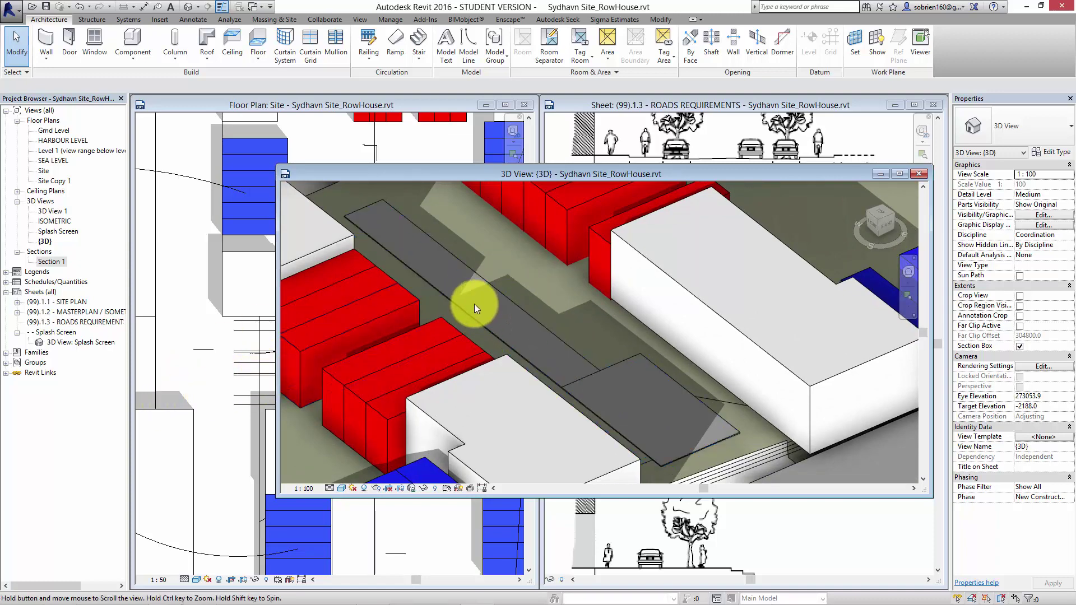
mouse_move(473, 304)
middle_down()
mouse_move(486, 304)
mouse_move(463, 288)
middle_up()
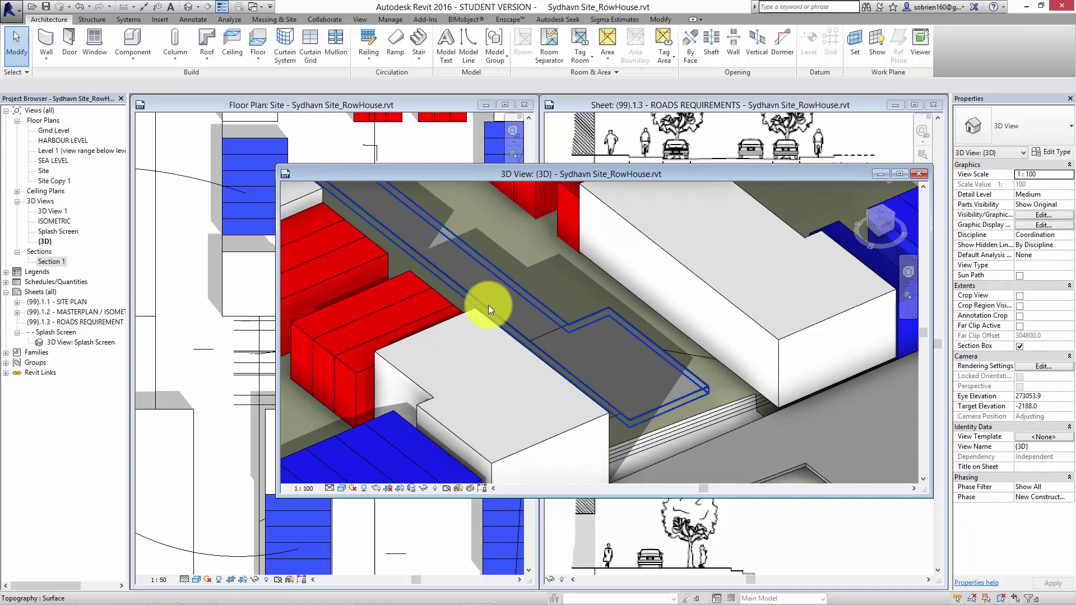
click(146, 59)
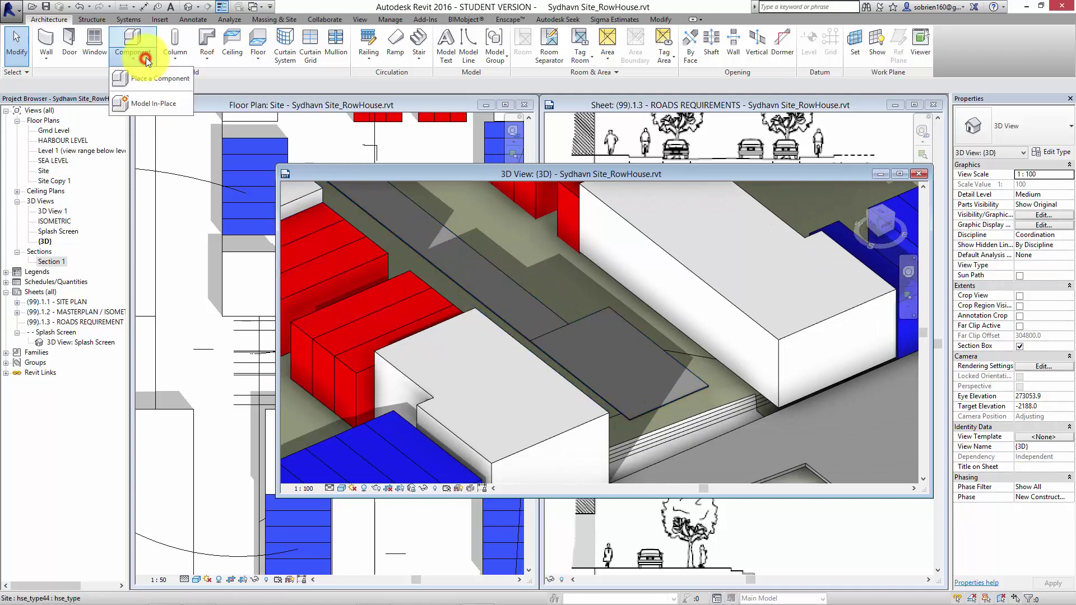
click(147, 103)
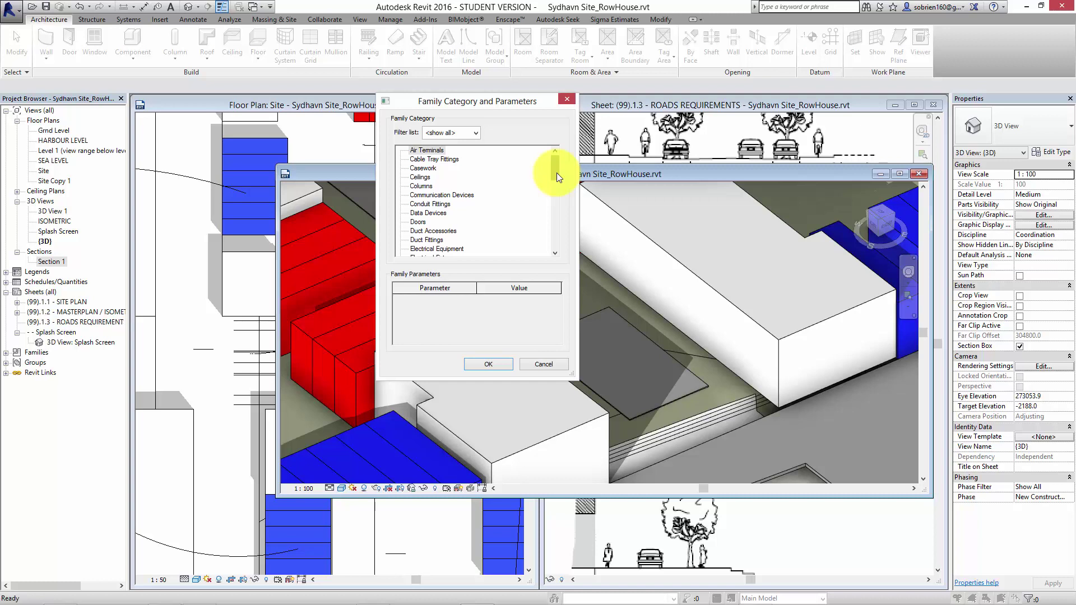
drag(510, 103, 481, 90)
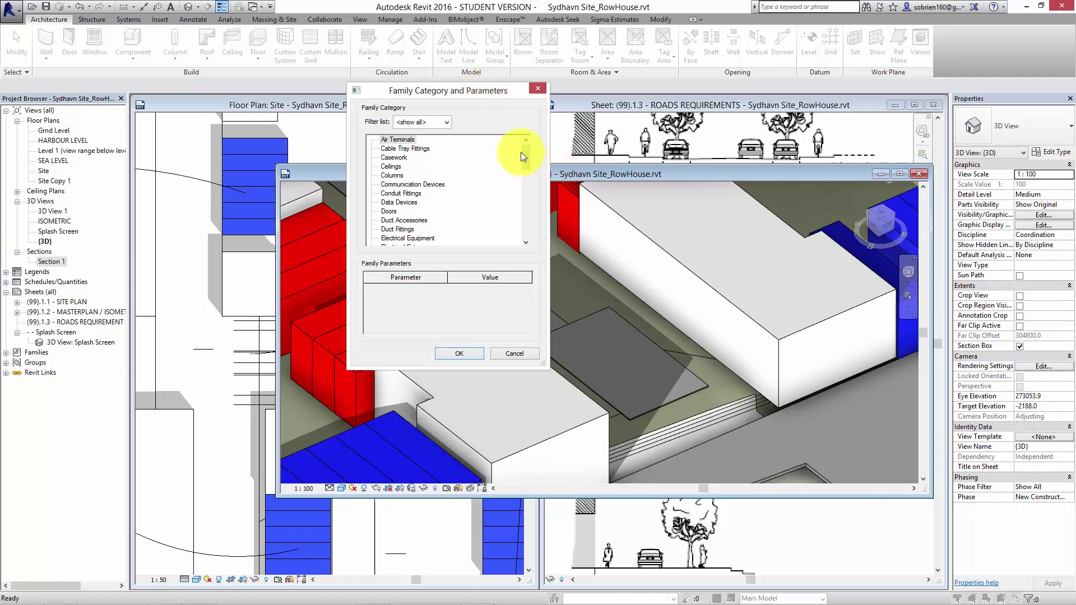
drag(520, 152, 494, 234)
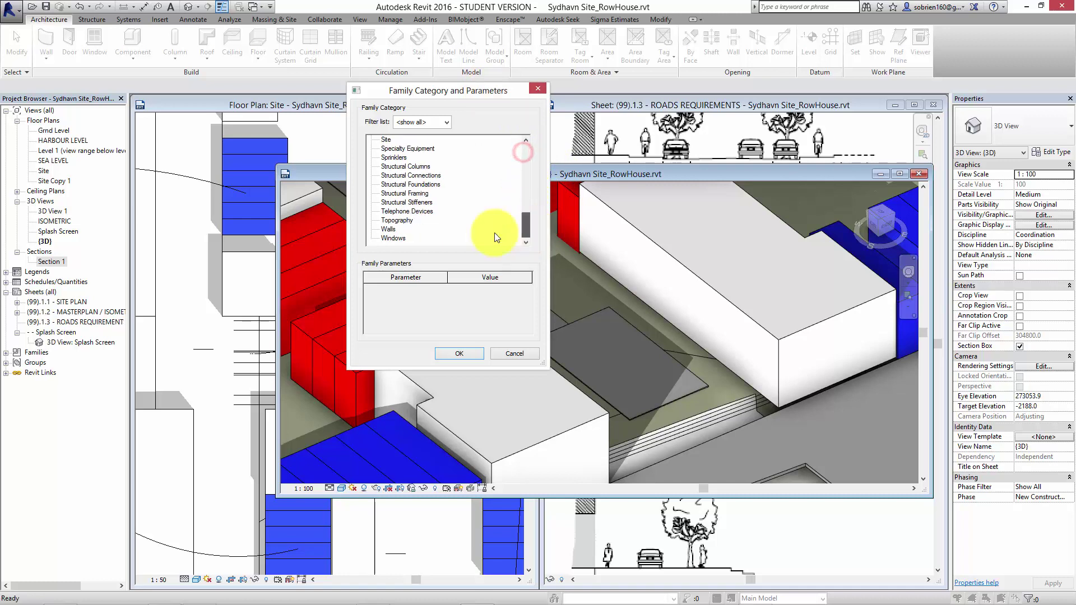
click(388, 139)
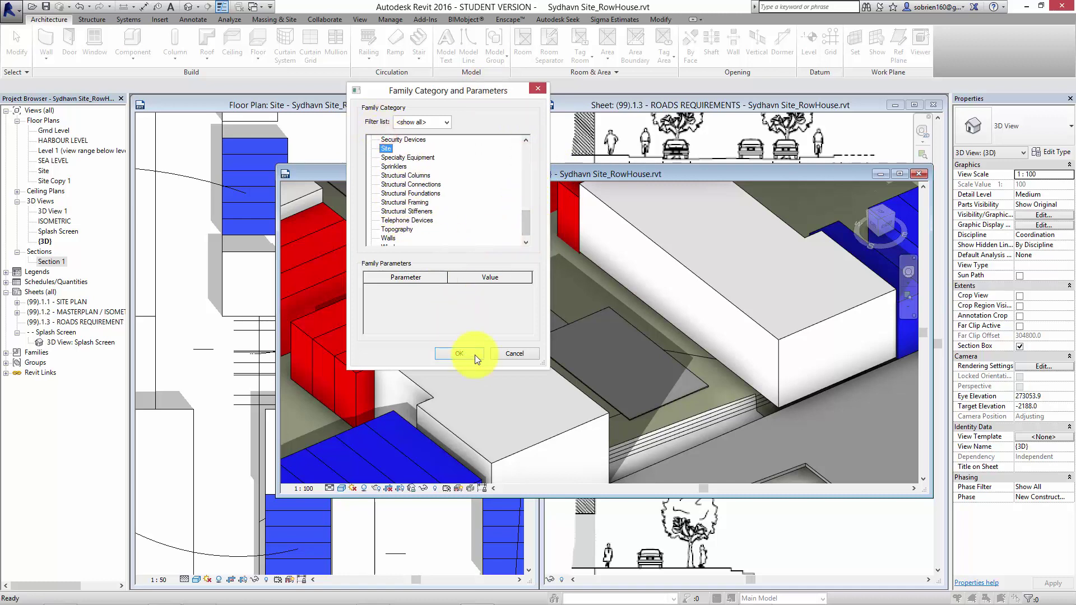
click(458, 353)
click(521, 328)
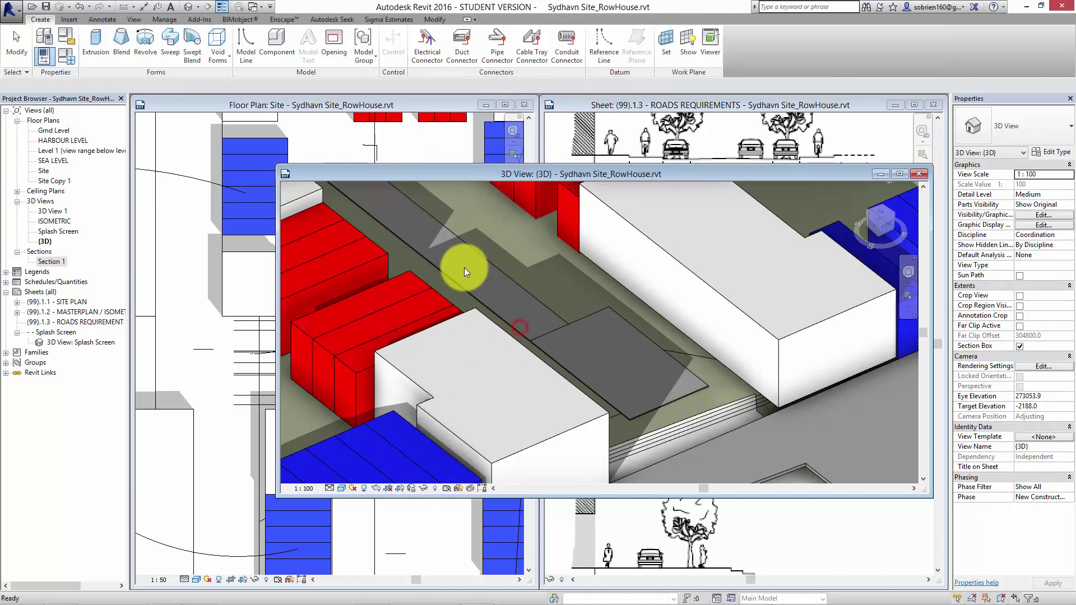
Start a sweep and pick both segments of the road floor's long straight edge beside the buildings as its path
mouse_move(465, 270)
middle_down()
mouse_move(509, 346)
mouse_move(416, 258)
mouse_move(428, 300)
mouse_move(391, 291)
mouse_move(469, 280)
middle_up()
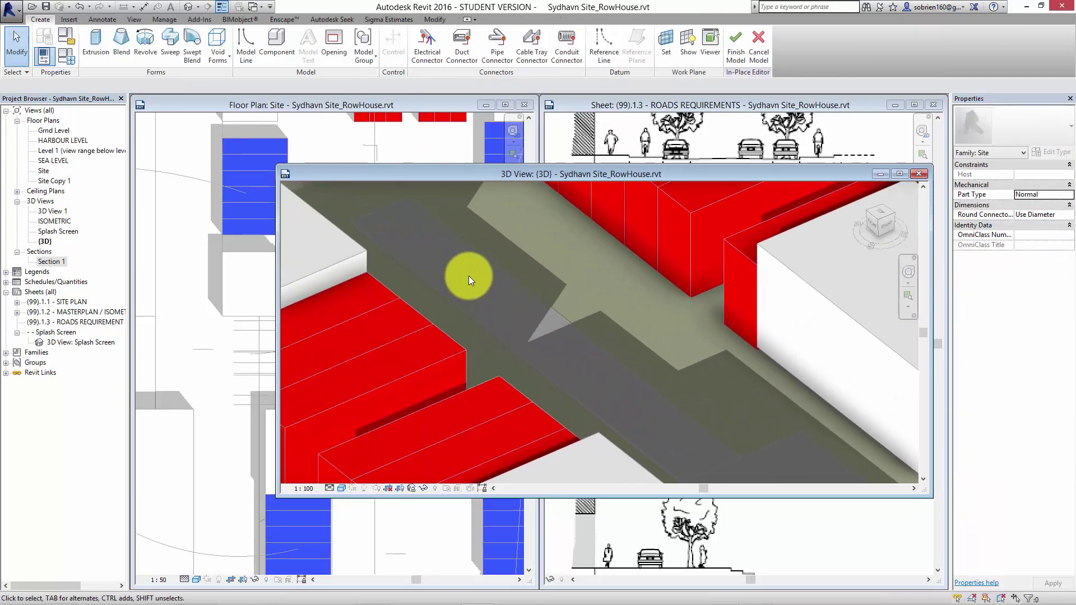
click(175, 53)
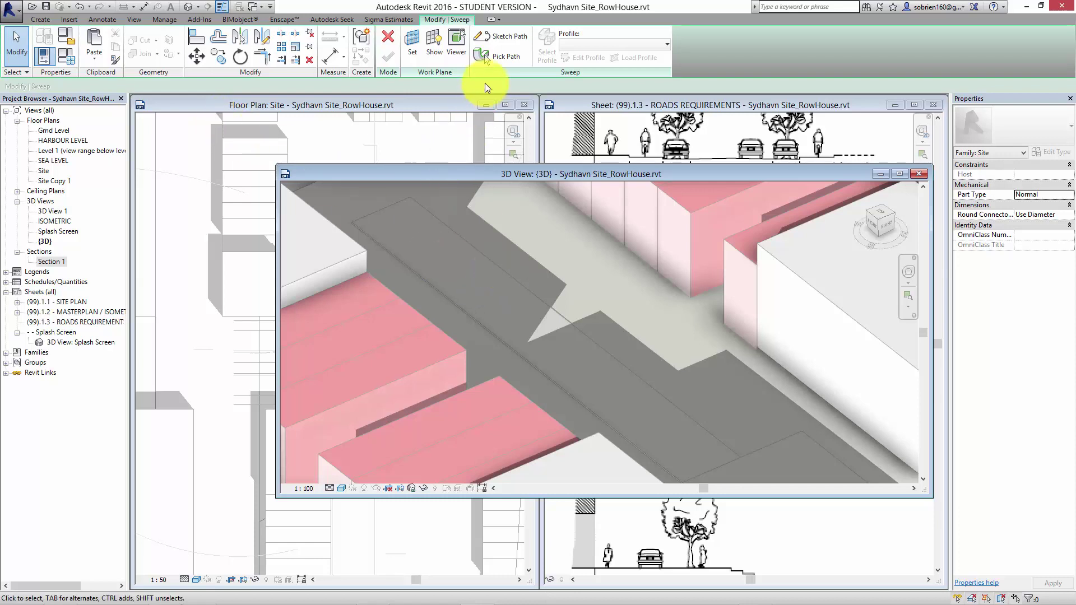
click(497, 56)
click(452, 298)
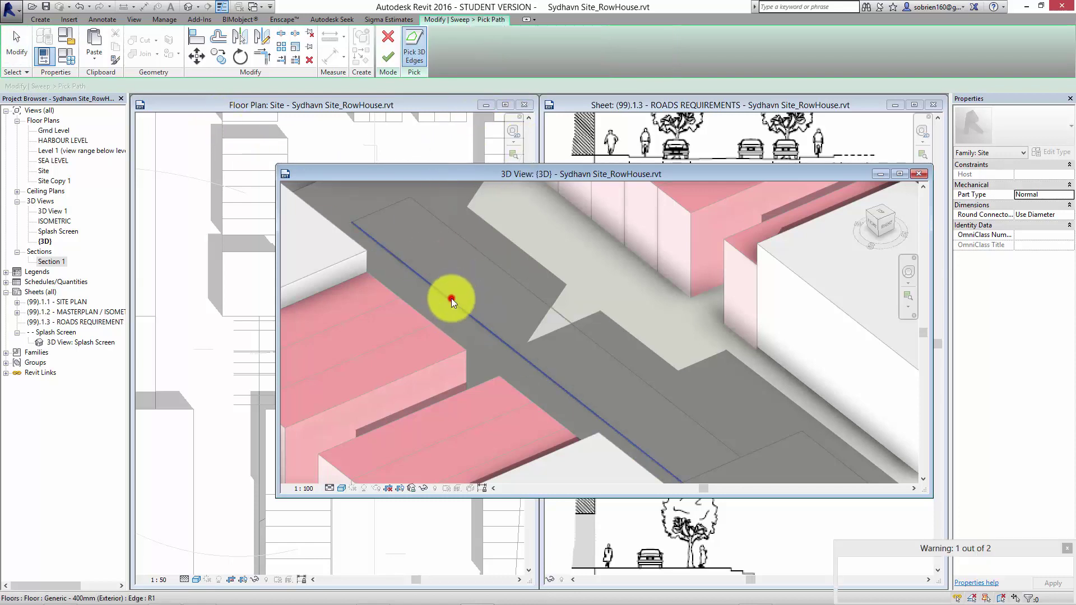
mouse_move(583, 325)
middle_down()
mouse_move(482, 220)
mouse_move(569, 303)
mouse_move(585, 277)
middle_up()
click(577, 361)
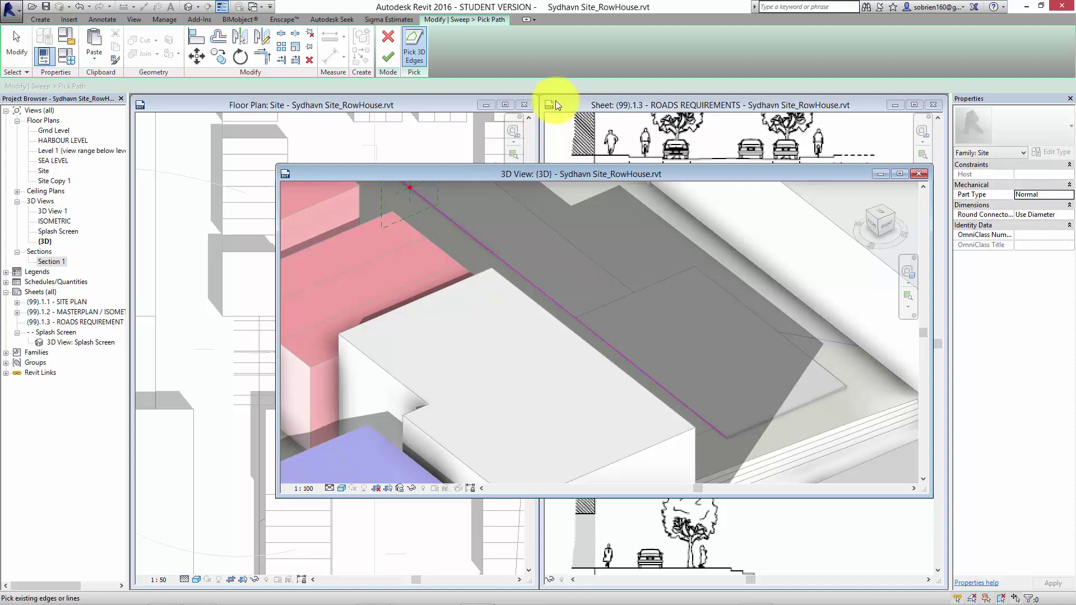
scroll(442, 212, up, 4)
scroll(442, 212, up, 2)
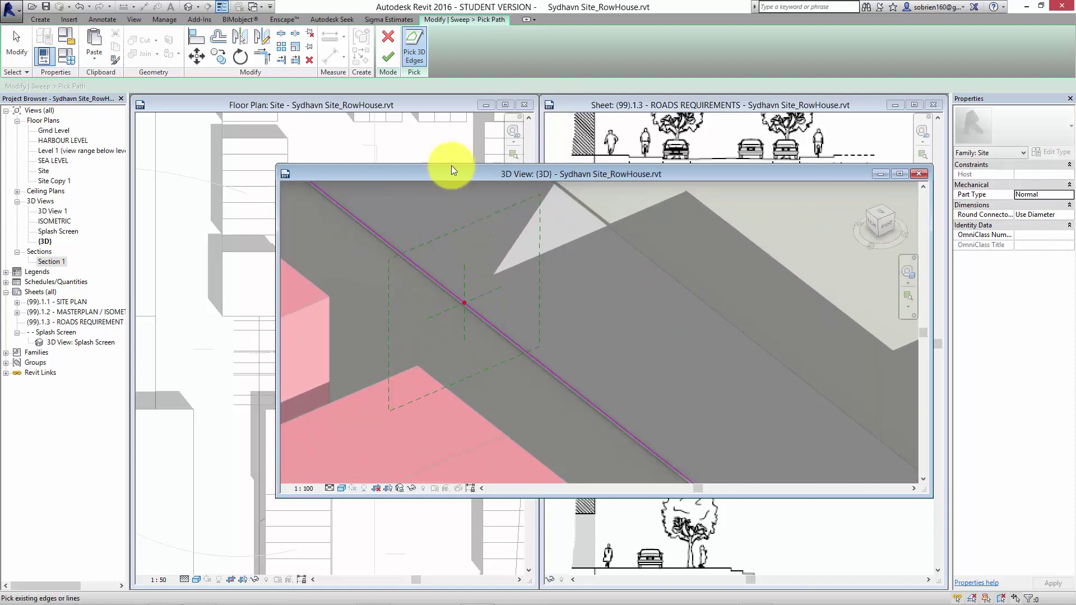
click(388, 57)
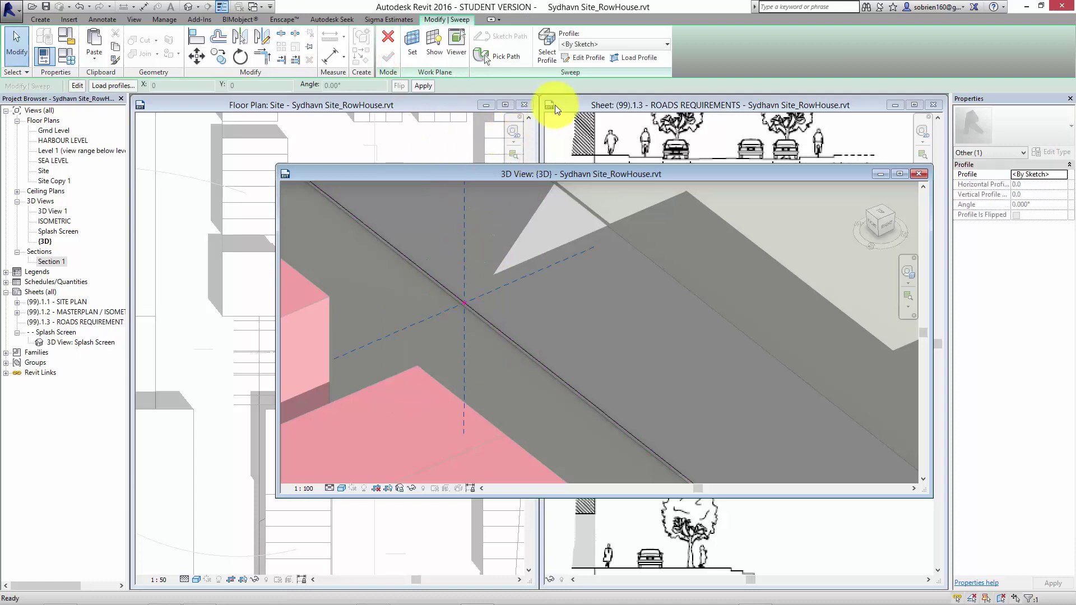
Sketch a rectangular sweep profile about 1690 by 386 mm from the path's reference point, extending outward from the road edge
click(591, 60)
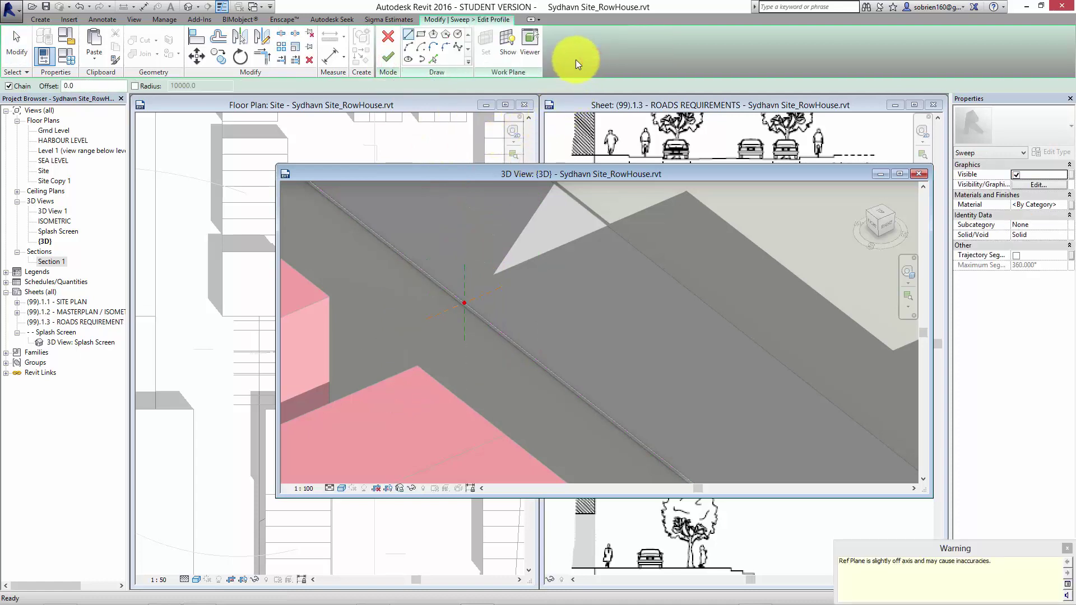
click(1066, 548)
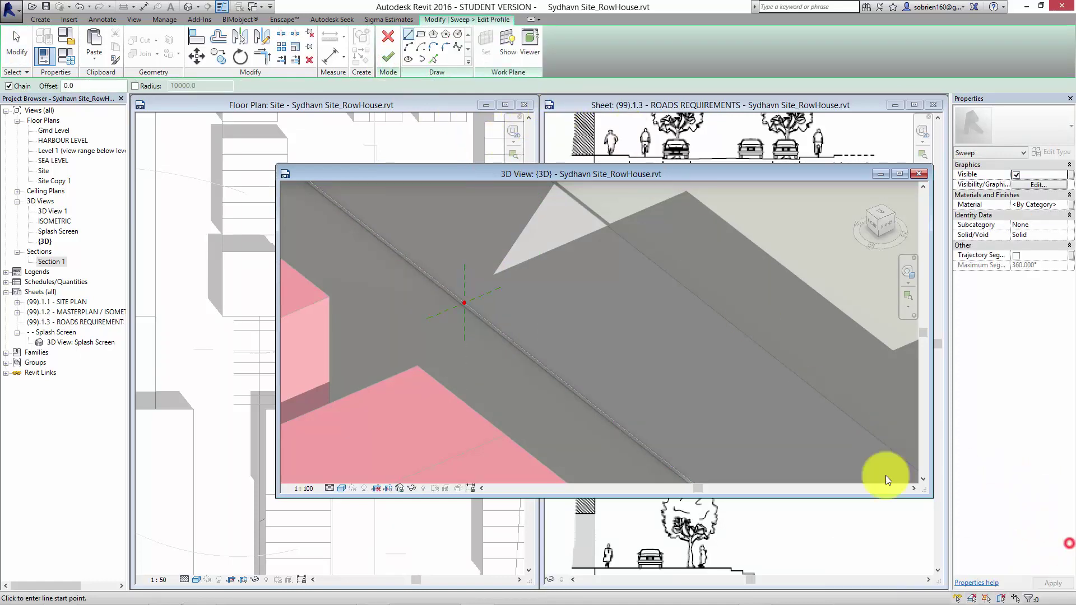
click(422, 33)
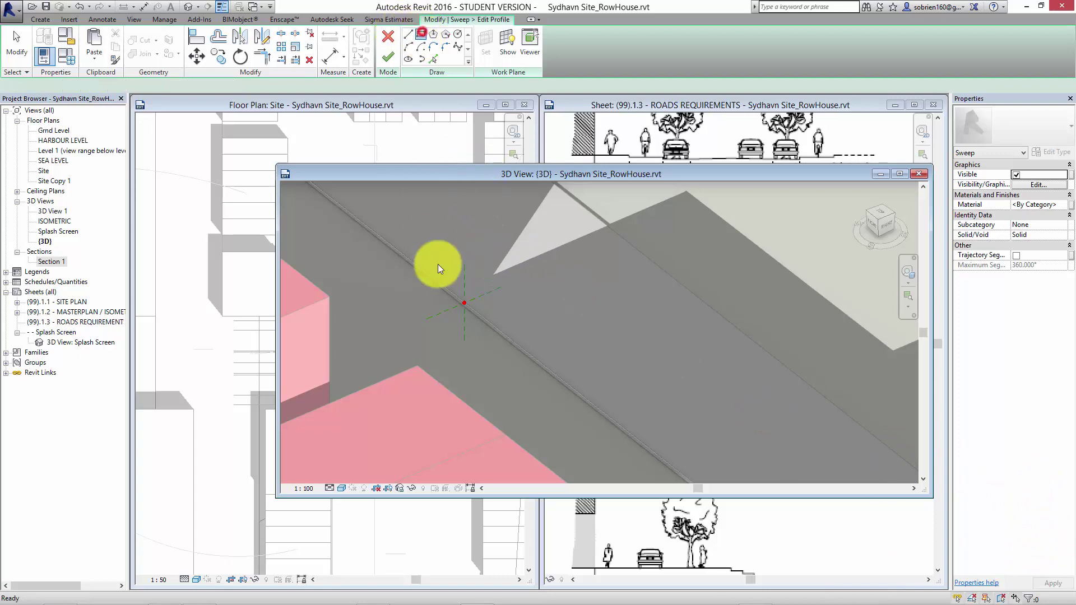
scroll(439, 291, up, 3)
click(477, 309)
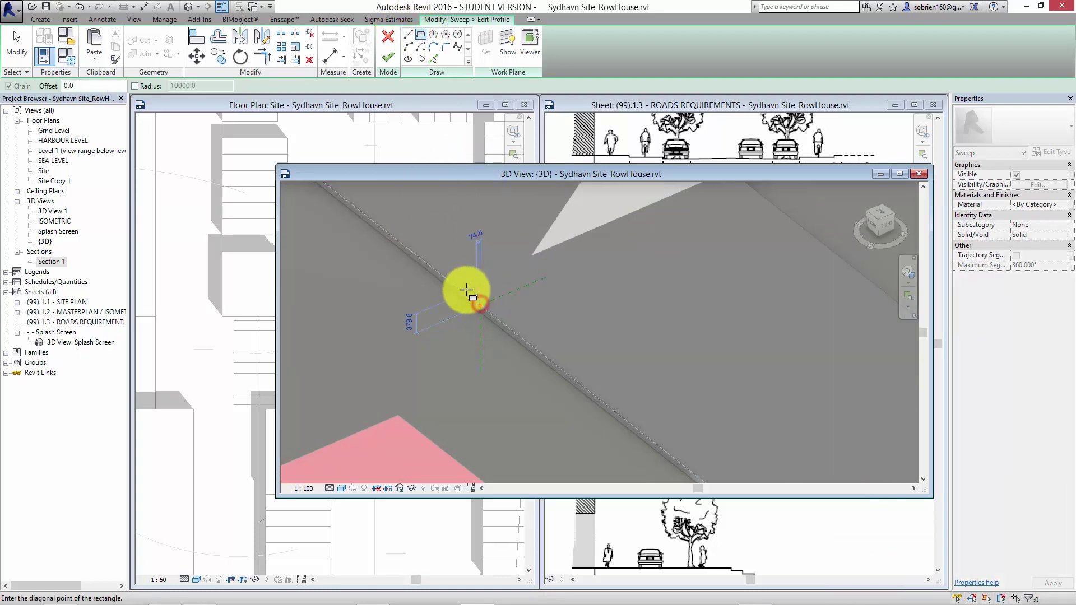
click(398, 319)
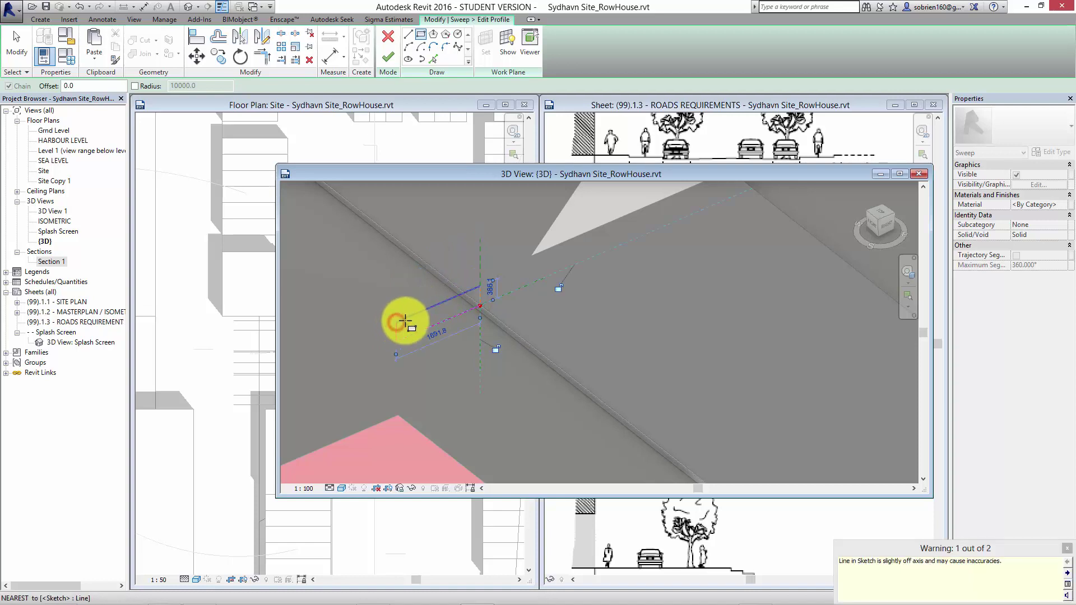
click(1067, 548)
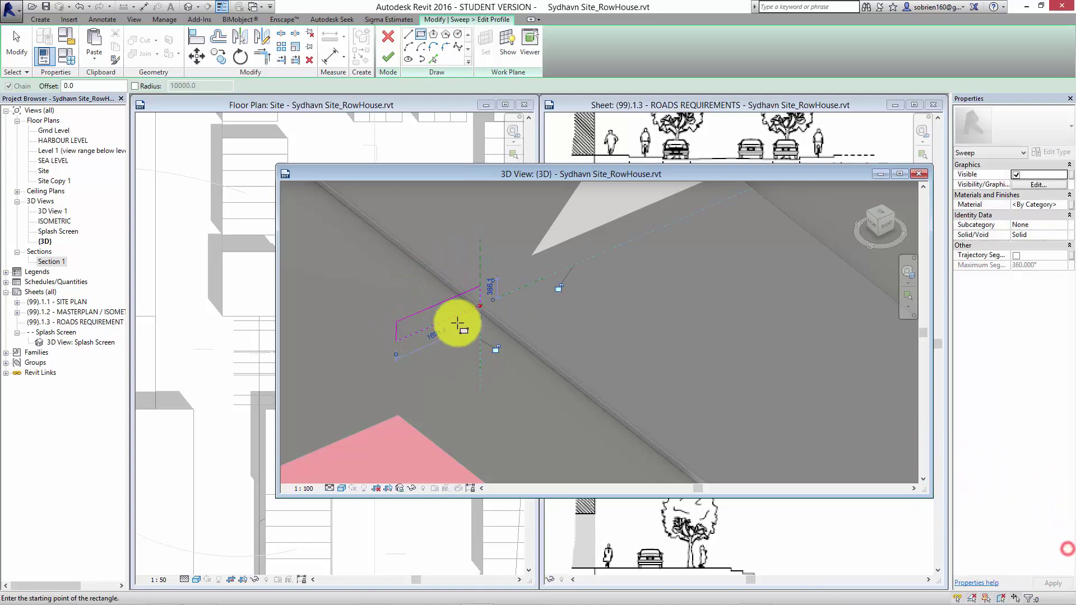
scroll(402, 332, up, 2)
key(Escape)
Set the width of the sweep's rectangular profile to 2500 mm
click(388, 331)
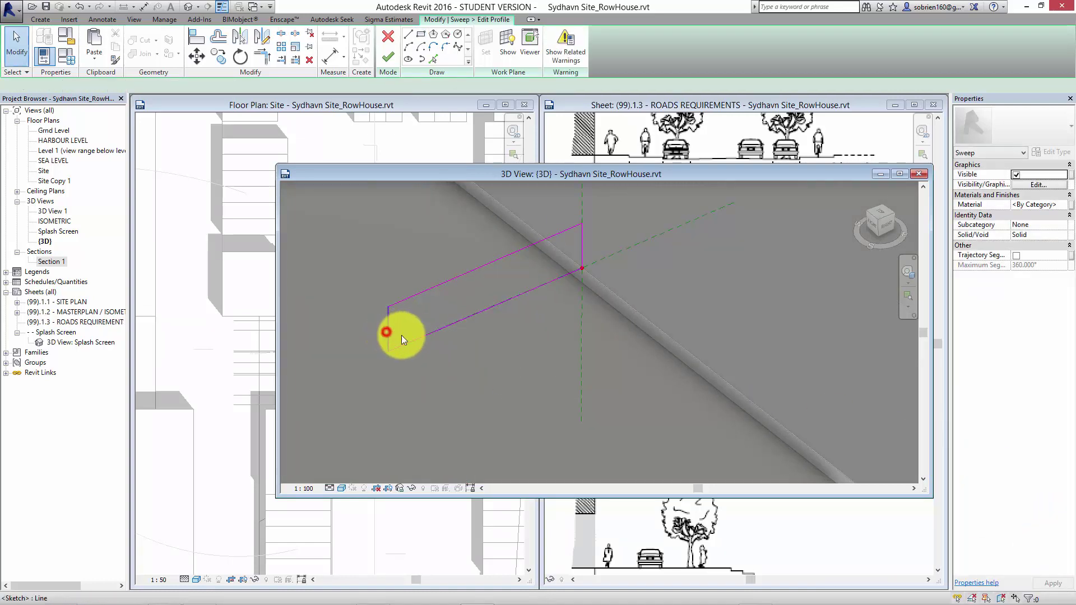
click(476, 240)
text(25)
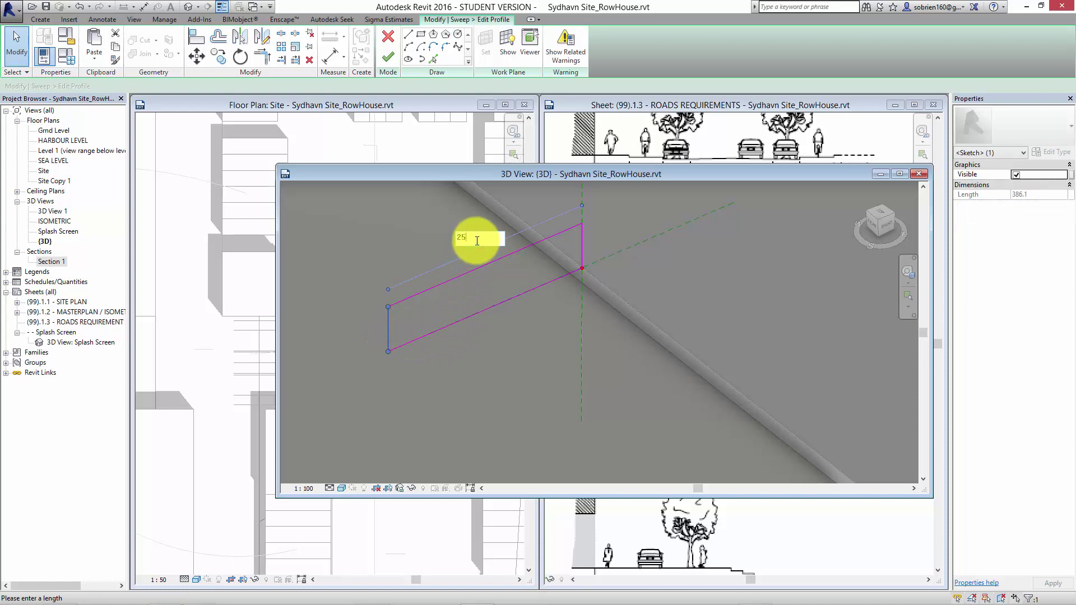
text(00)
key(Return)
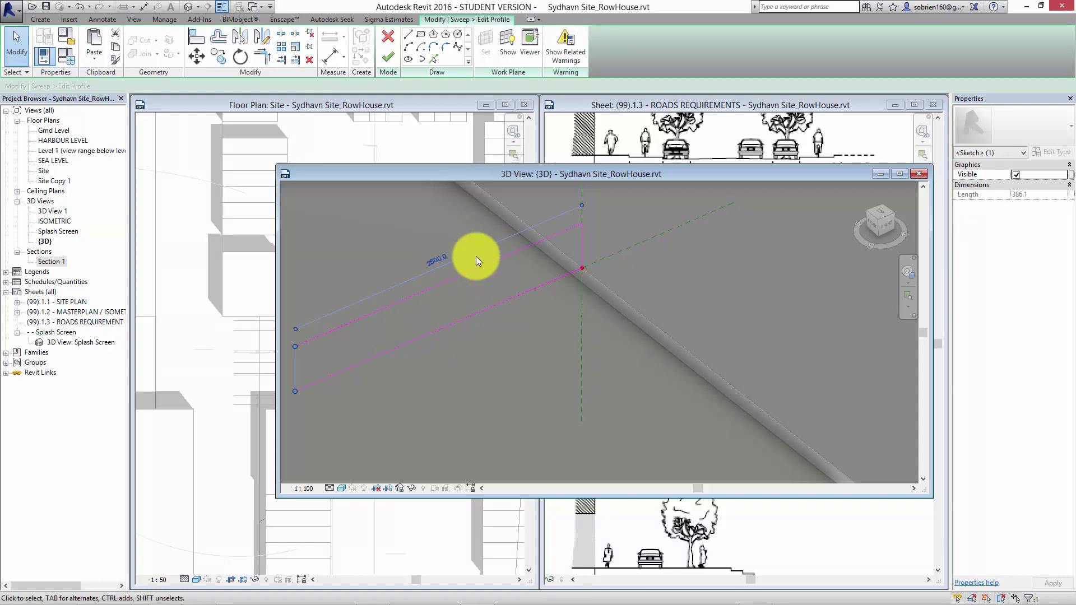
Set the width of the sweep's rectangular profile to 400 mm
click(445, 256)
text(400)
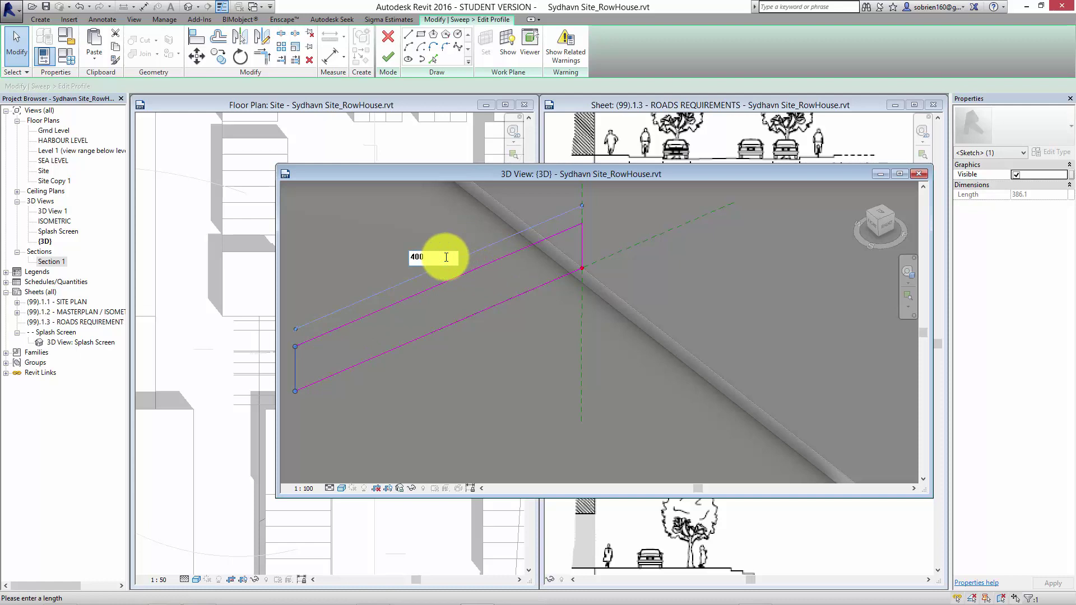
key(Return)
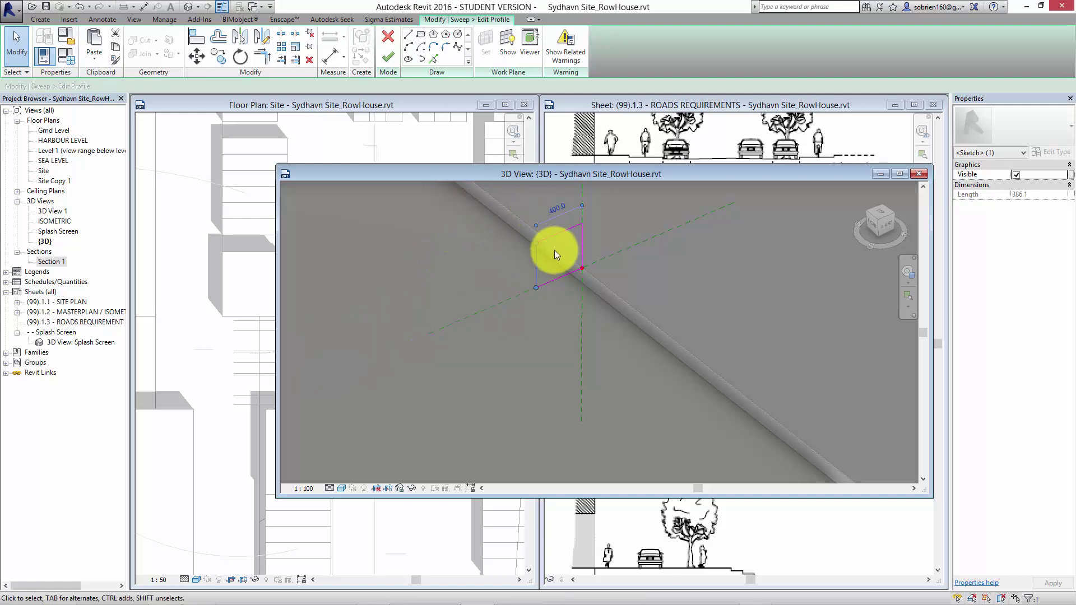
Set the height of the sweep's rectangular profile to 20 mm
click(558, 232)
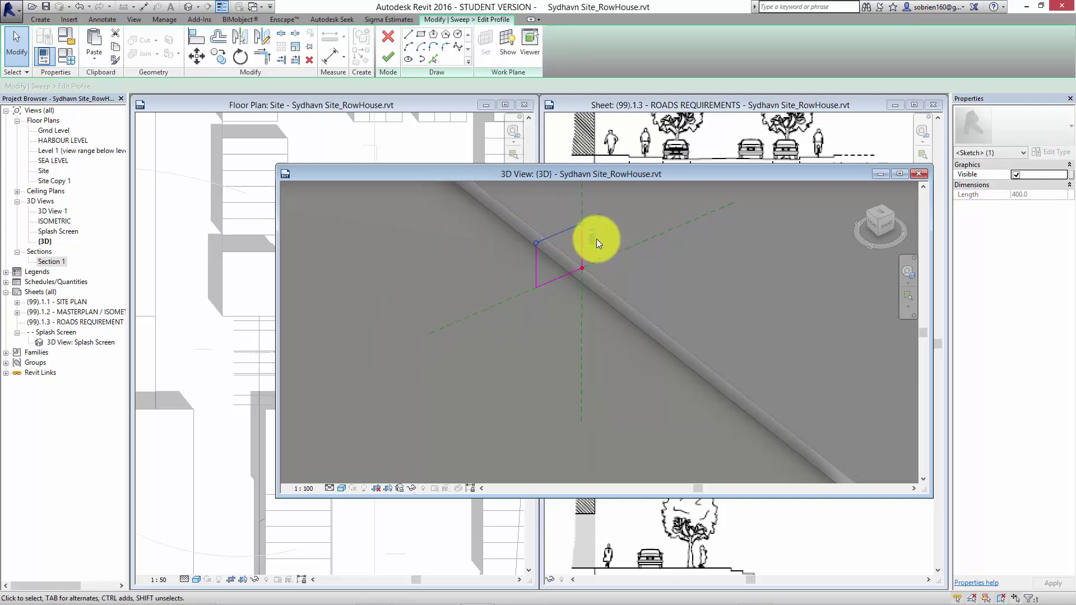
click(596, 240)
text(20)
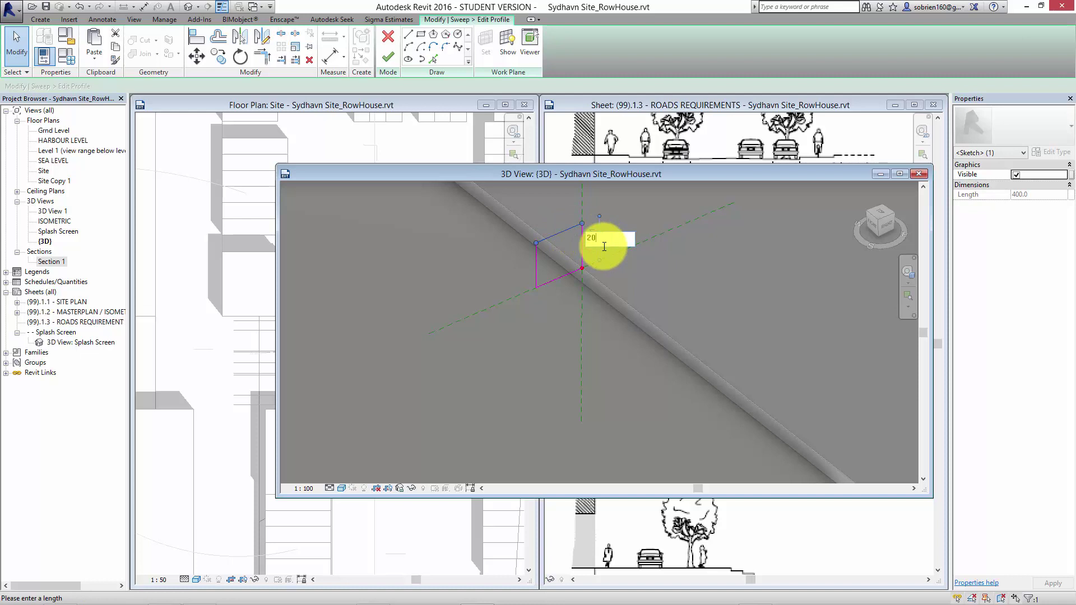
key(Return)
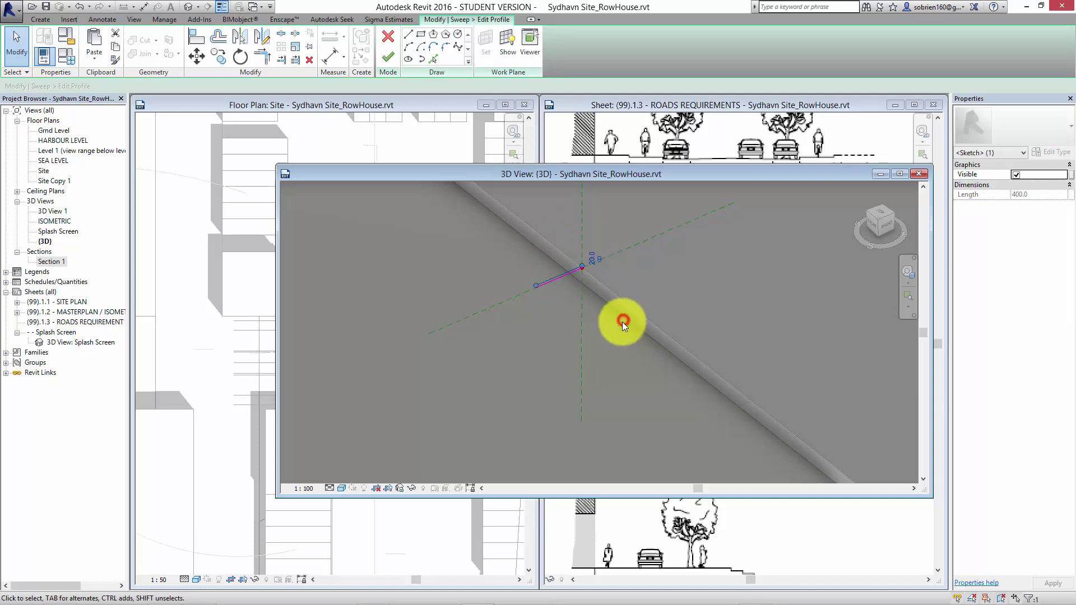
Finish the profile sketch and complete the sweep along the road floor's long edge
click(388, 63)
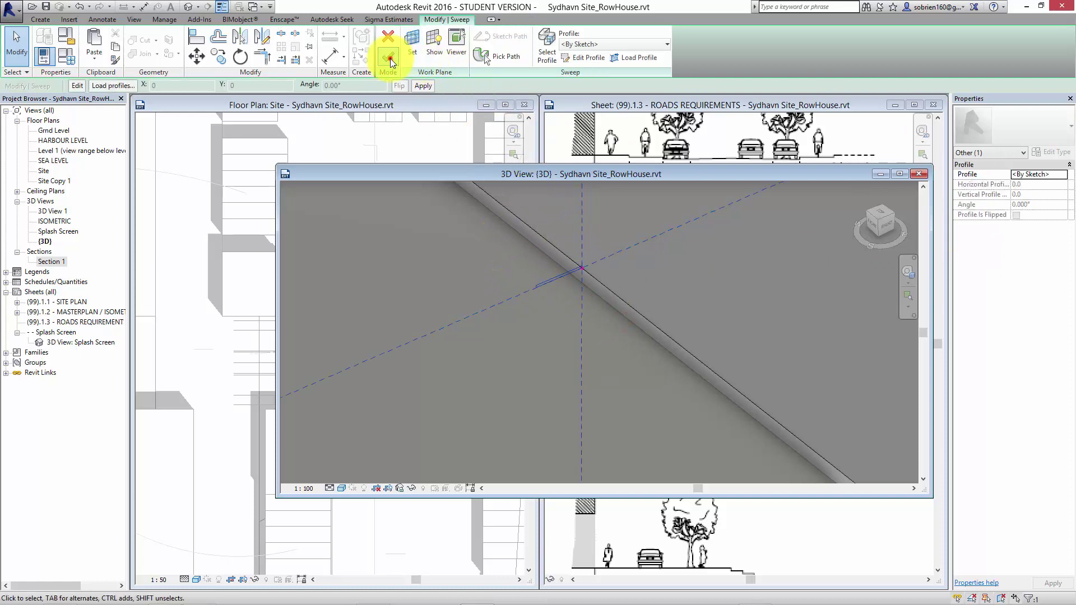
click(390, 58)
scroll(576, 274, down, 5)
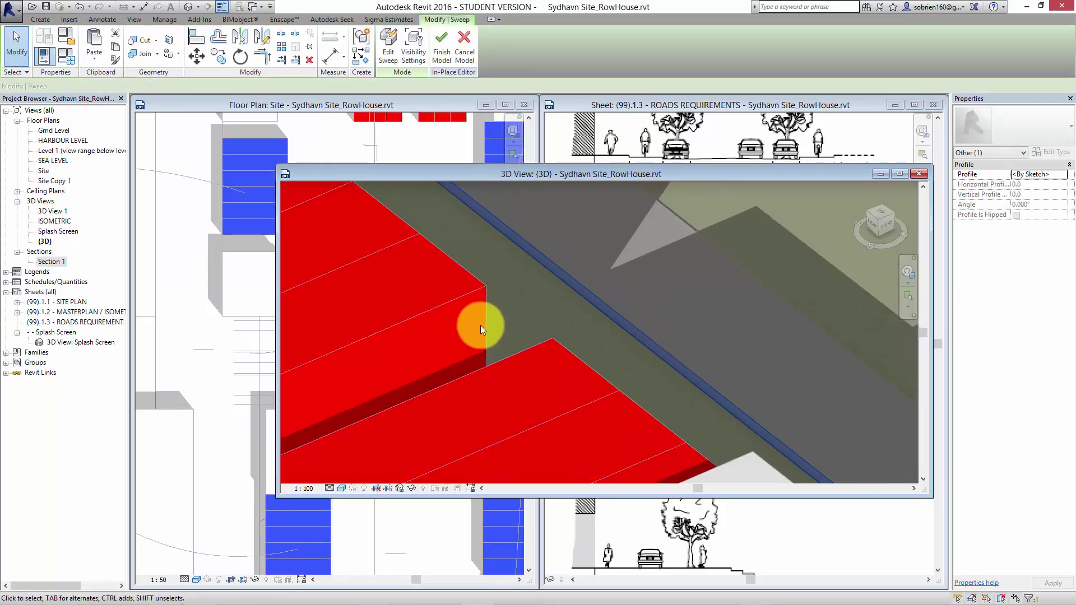
shift+middle_drag(619, 347, 584, 308)
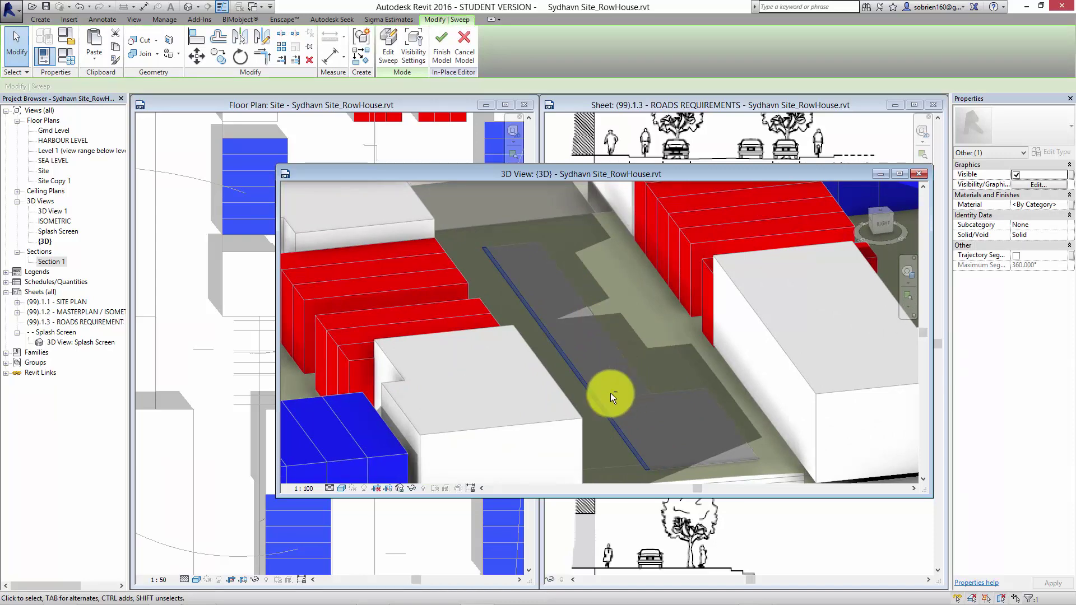
shift+middle_drag(615, 327, 509, 406)
scroll(511, 353, up, 5)
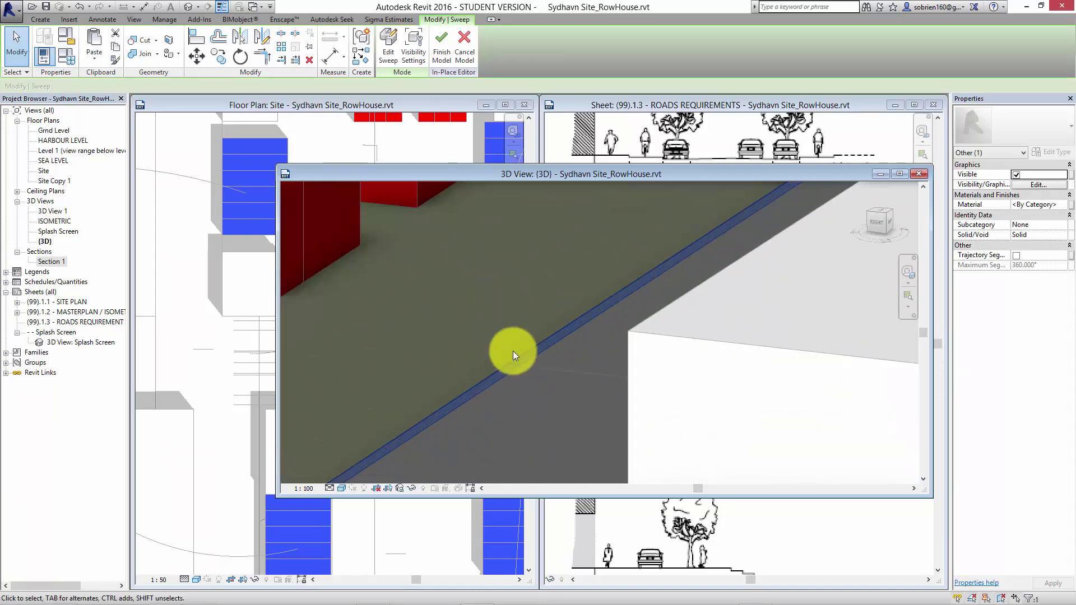
click(604, 383)
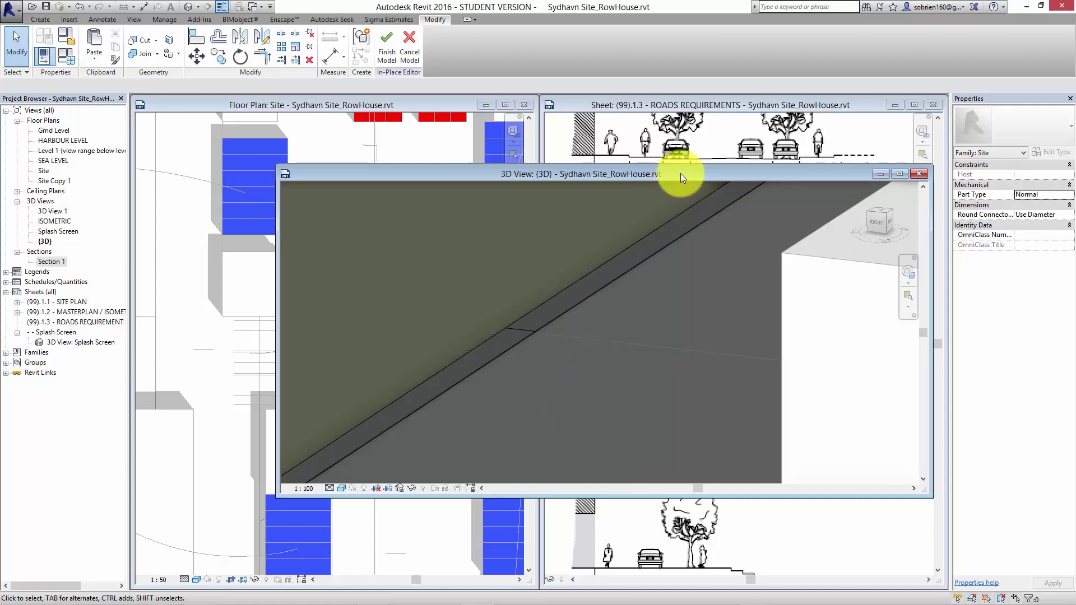
Finish the in-place edging model and return to the project in the 3D view
drag(680, 173, 636, 176)
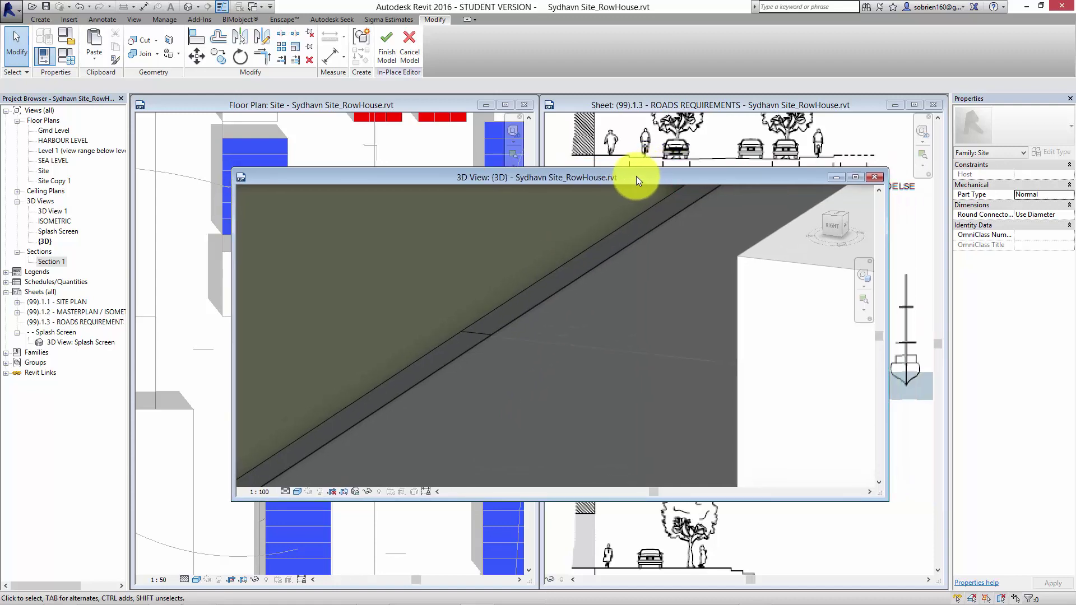
click(204, 296)
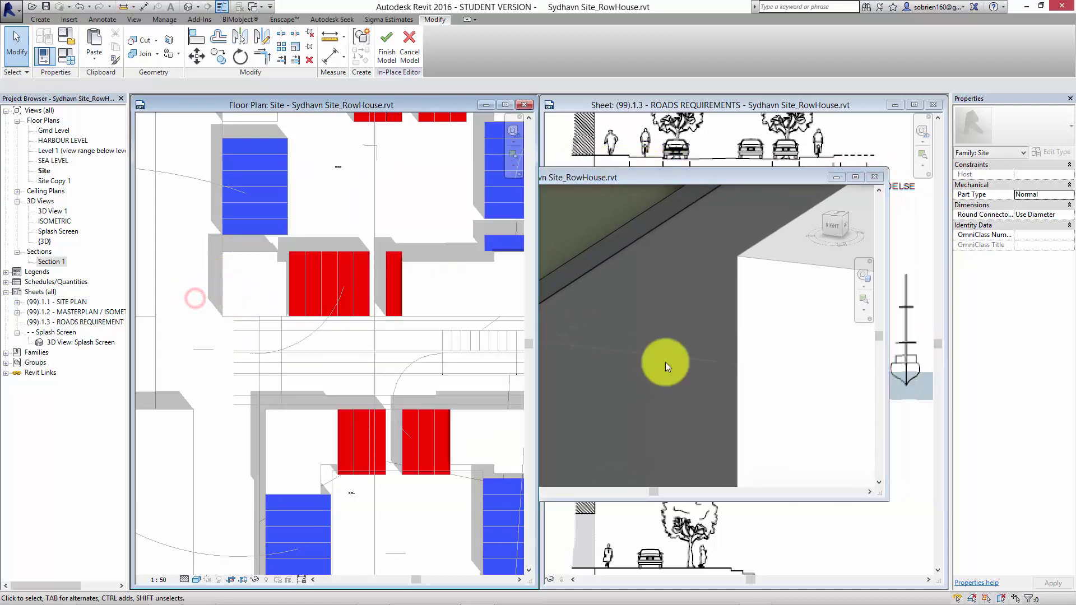
click(802, 177)
click(392, 55)
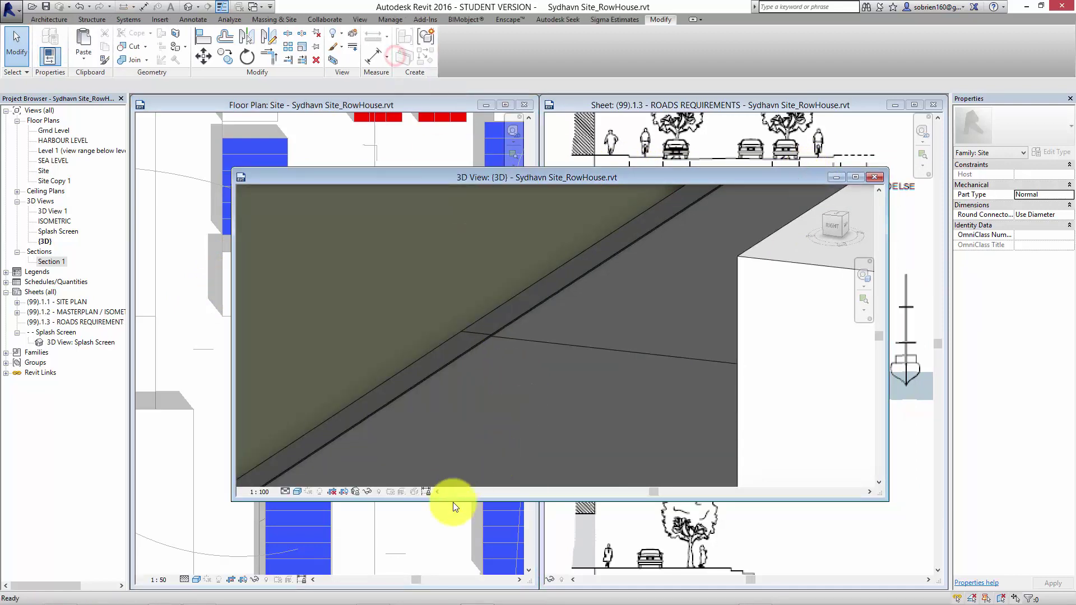
Examine the street, parking bays and road lines between the row houses in the Site floor plan
click(437, 529)
scroll(437, 508, down, 2)
scroll(352, 347, up, 4)
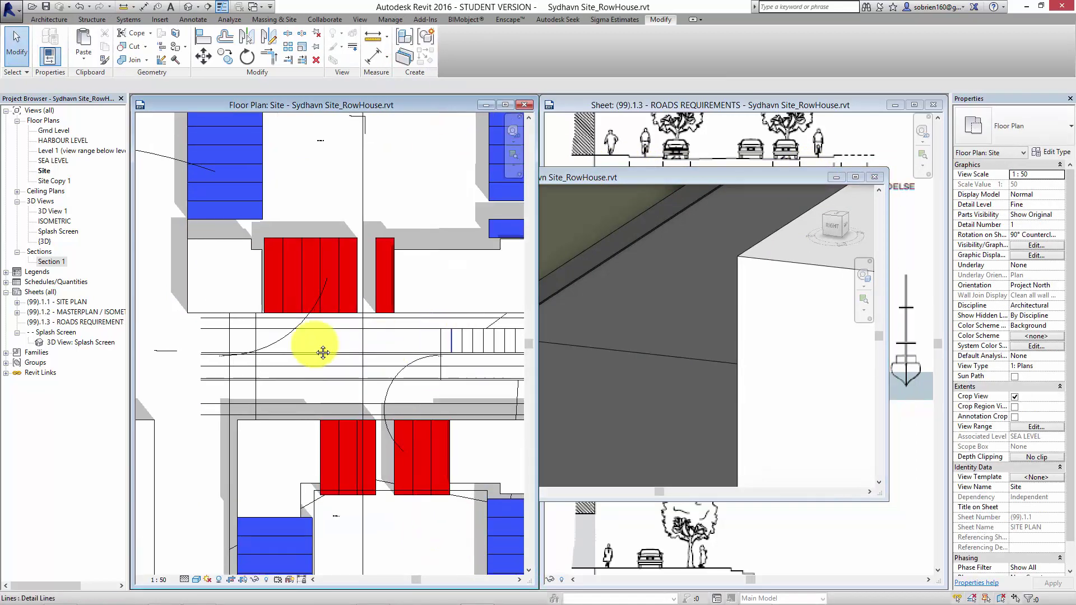
scroll(352, 346, up, 3)
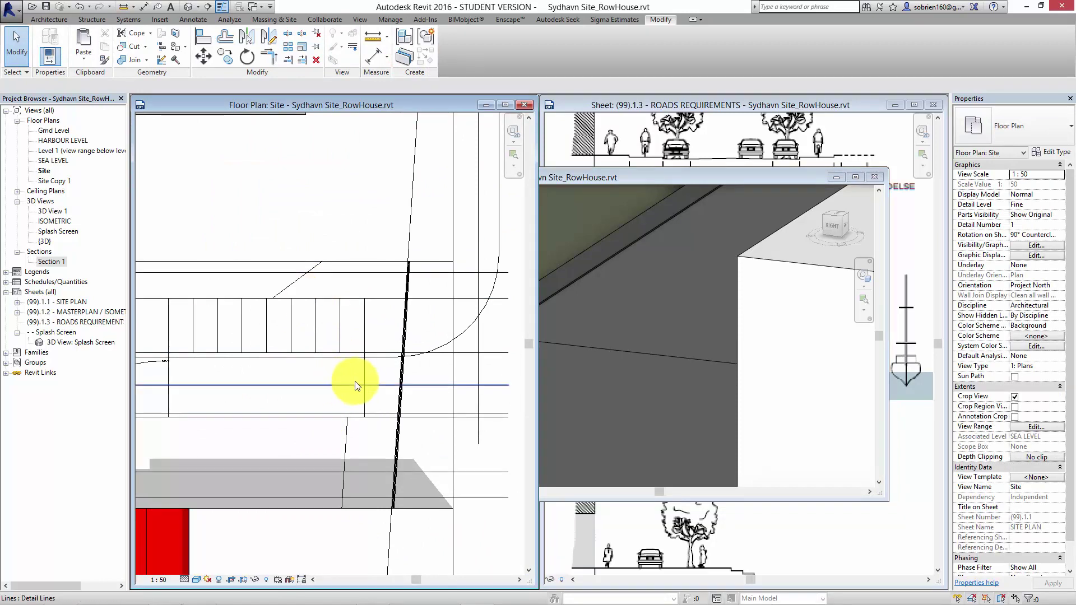
click(289, 358)
click(379, 369)
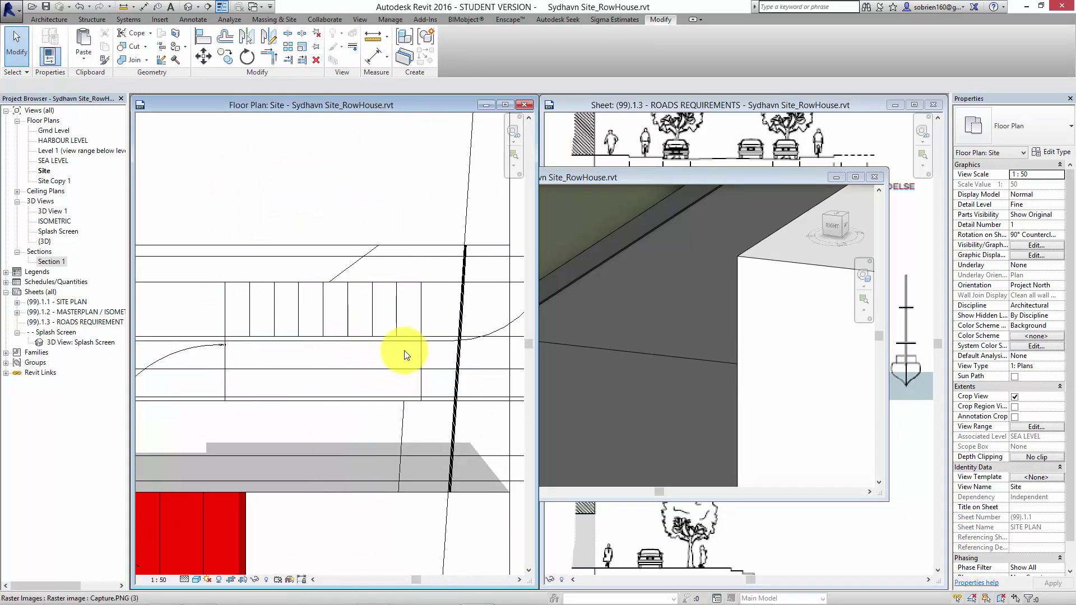
middle_drag(286, 377, 392, 379)
scroll(392, 379, down, 2)
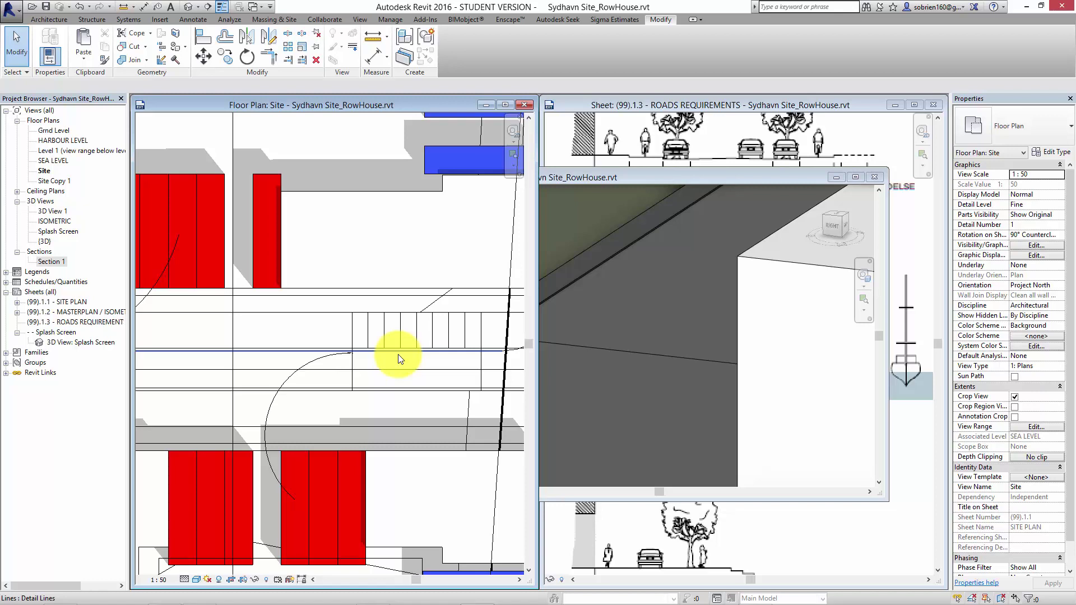
scroll(364, 258, down, 4)
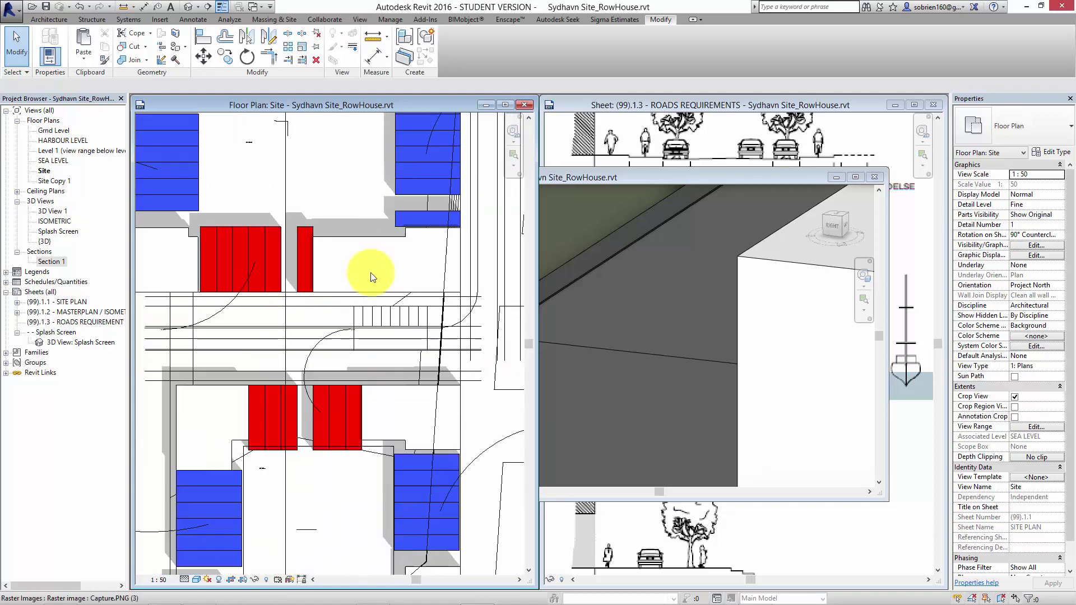
scroll(361, 303, up, 5)
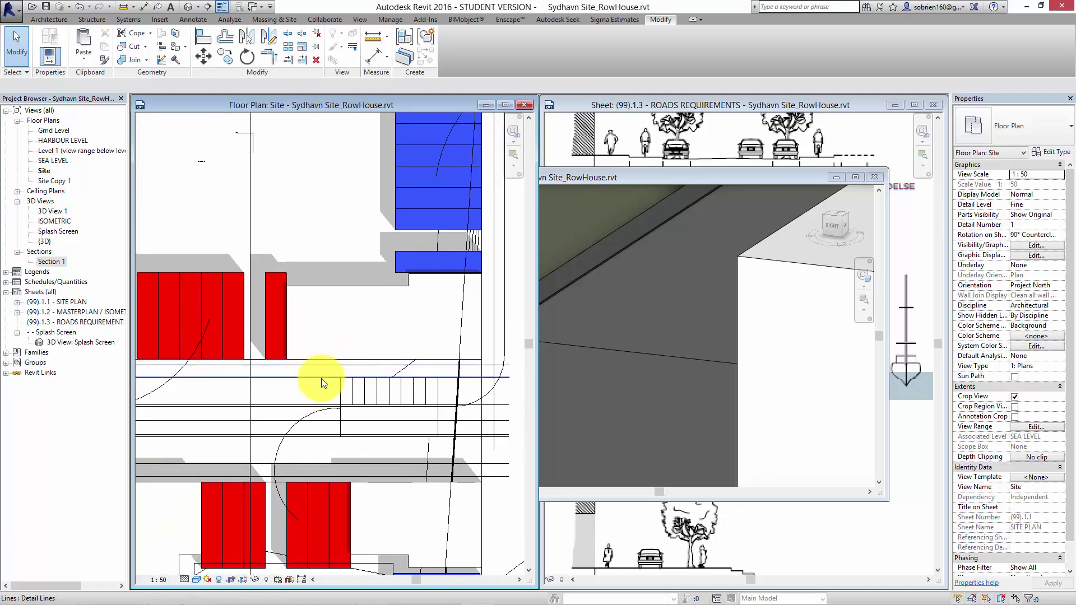
middle_drag(305, 402, 306, 407)
mouse_move(856, 602)
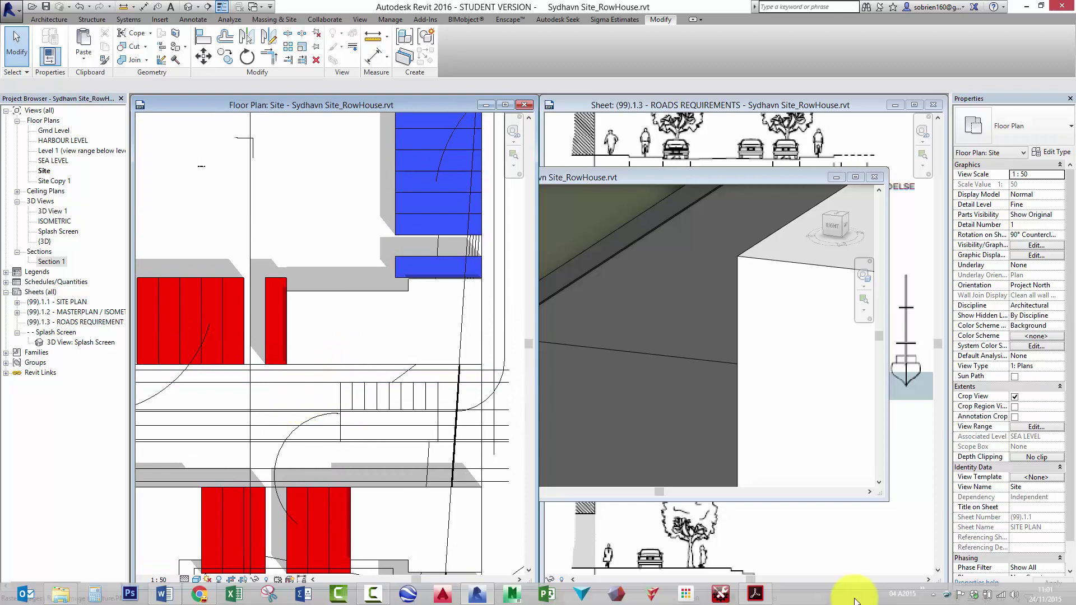